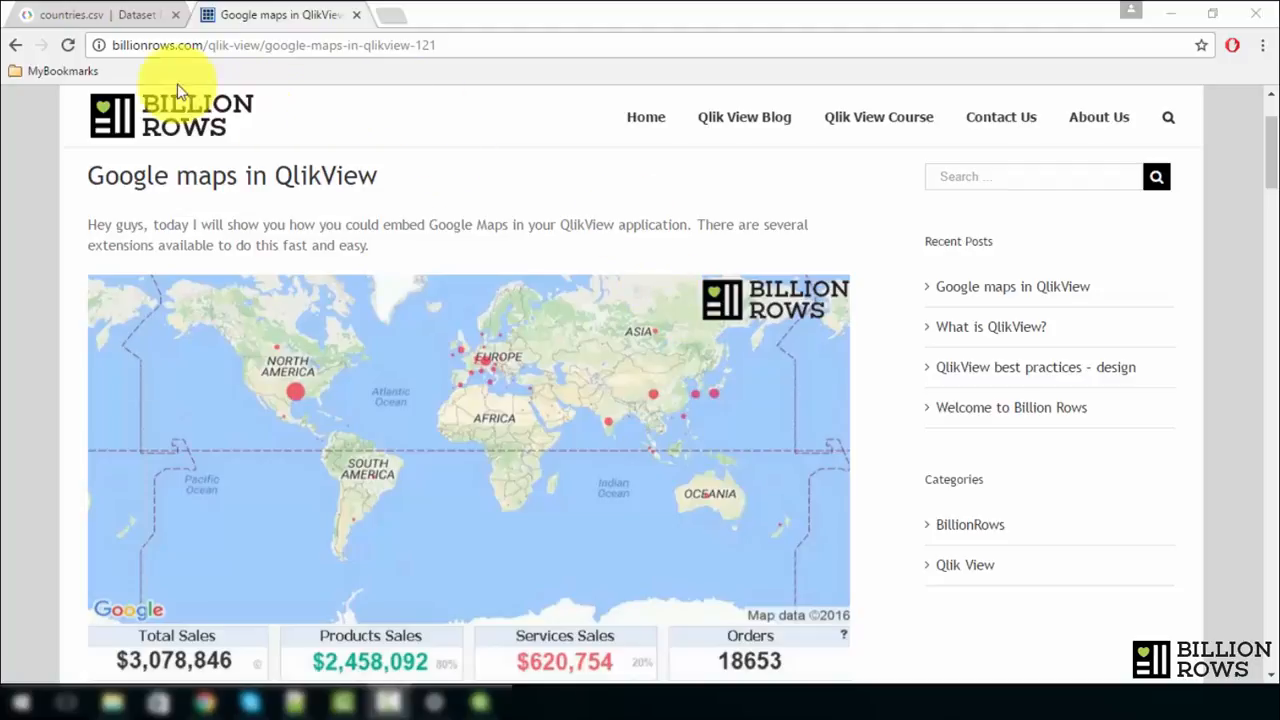
# Review the latitude and longitude columns on the countries.csv dataset page and copy the page's web address.
pyautogui.click(100, 21)
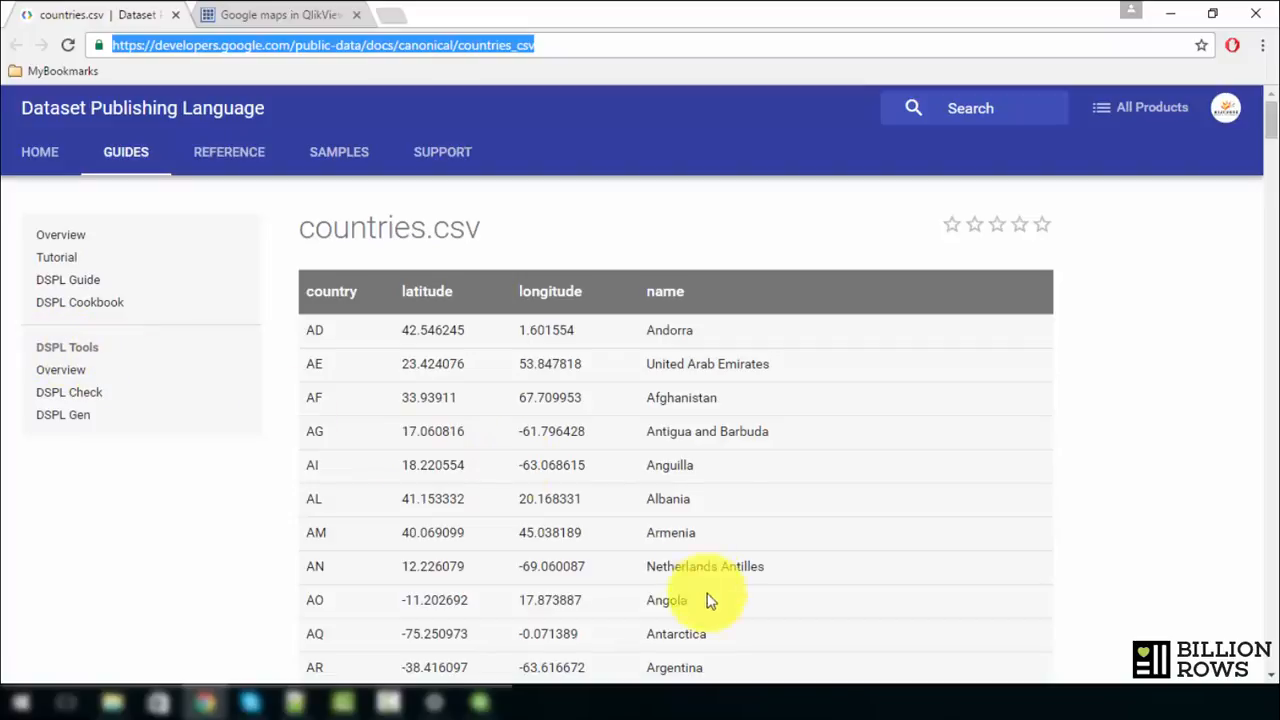
pyautogui.moveTo(697, 330); pyautogui.dragTo(648, 330)
pyautogui.click(429, 325)
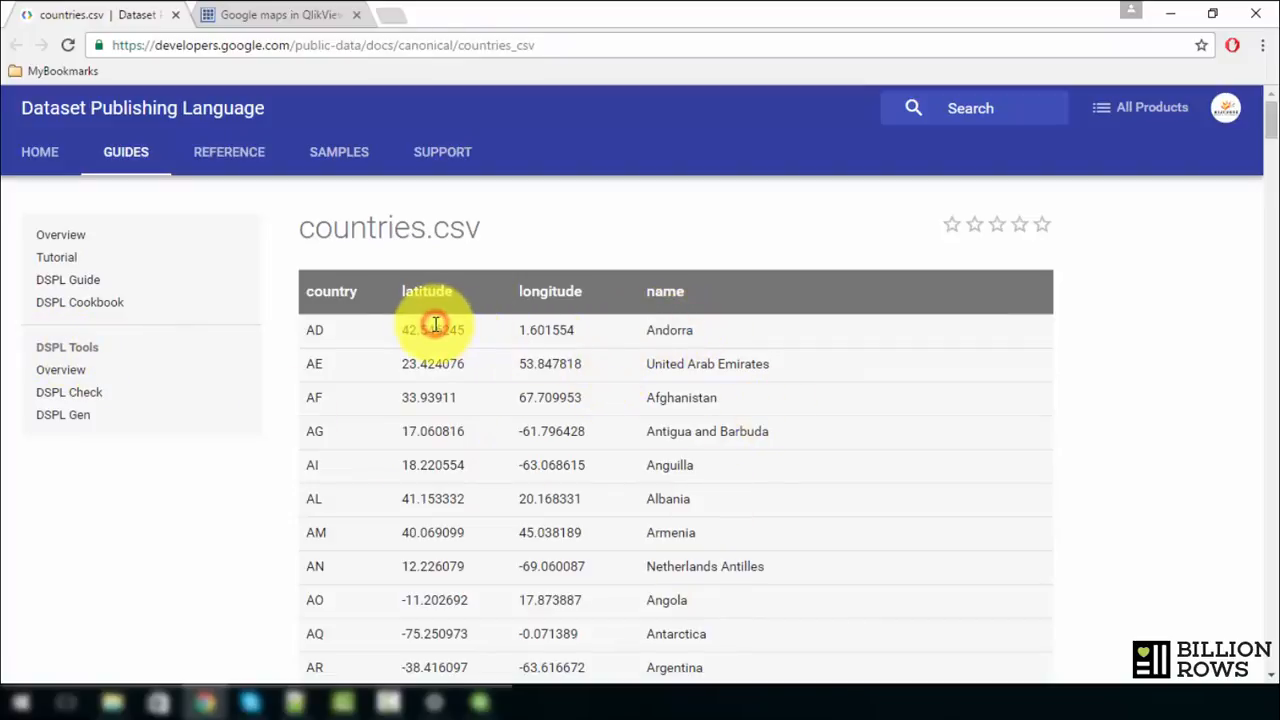
pyautogui.doubleClick(537, 328)
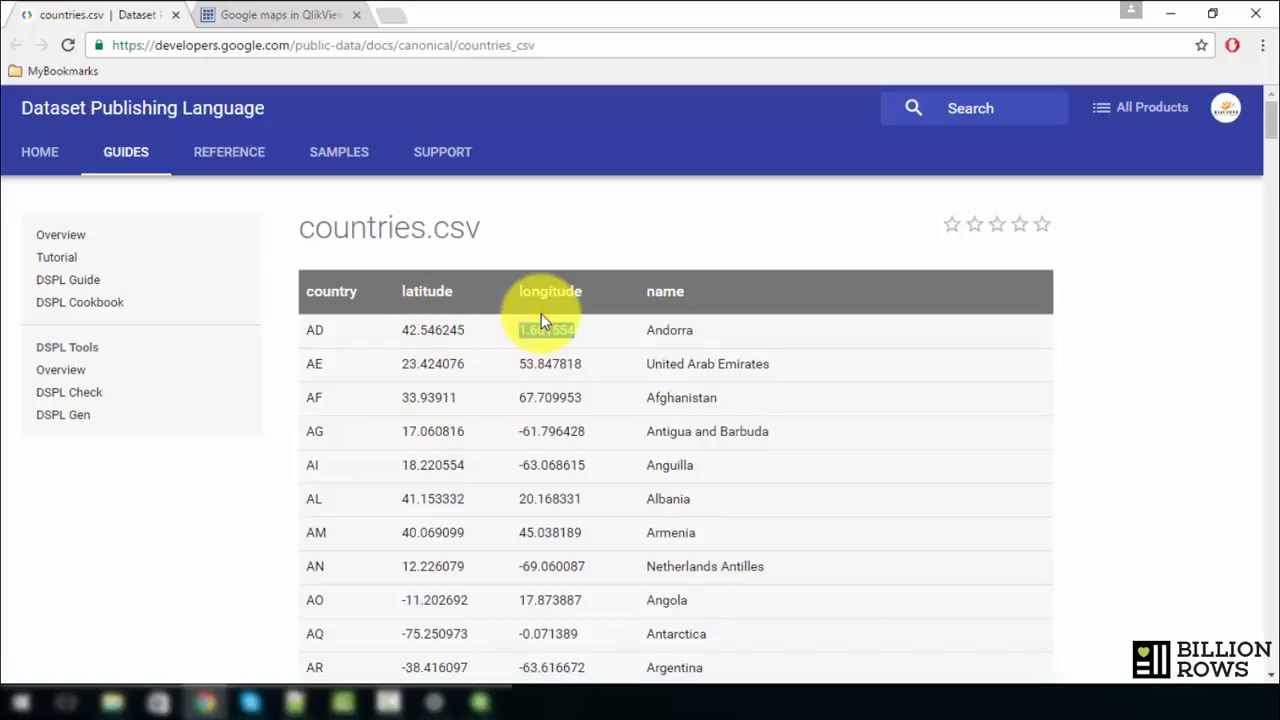
pyautogui.click(577, 338)
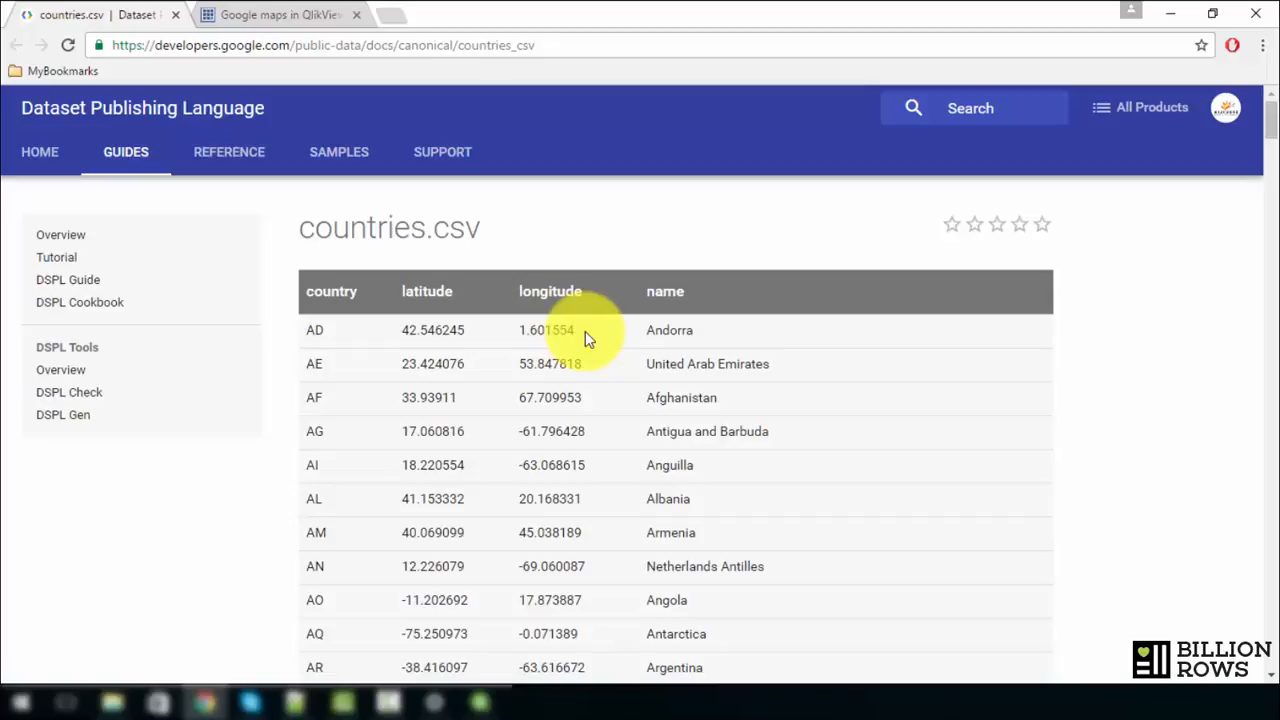
pyautogui.click(480, 45)
pyautogui.hotkey('ctrl', 'c')
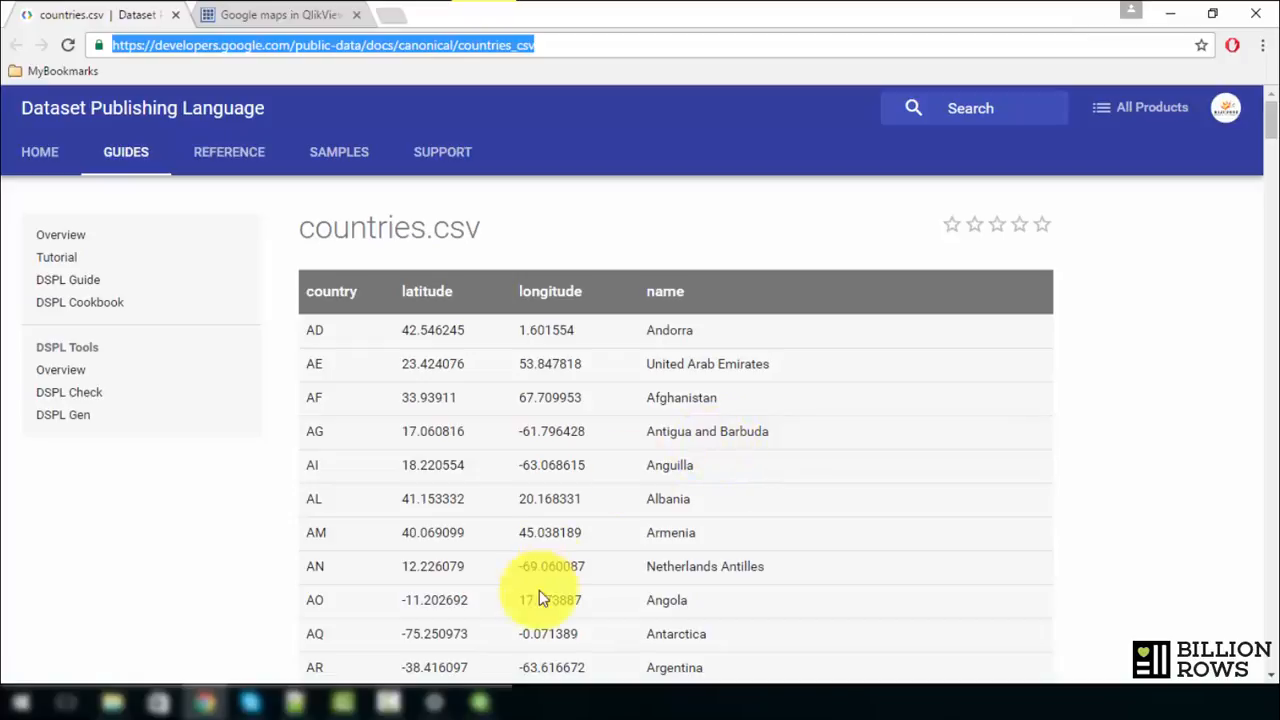
# Switch to QlikView, open the load script for editing and add a new script tab named Data.
pyautogui.click(480, 702)
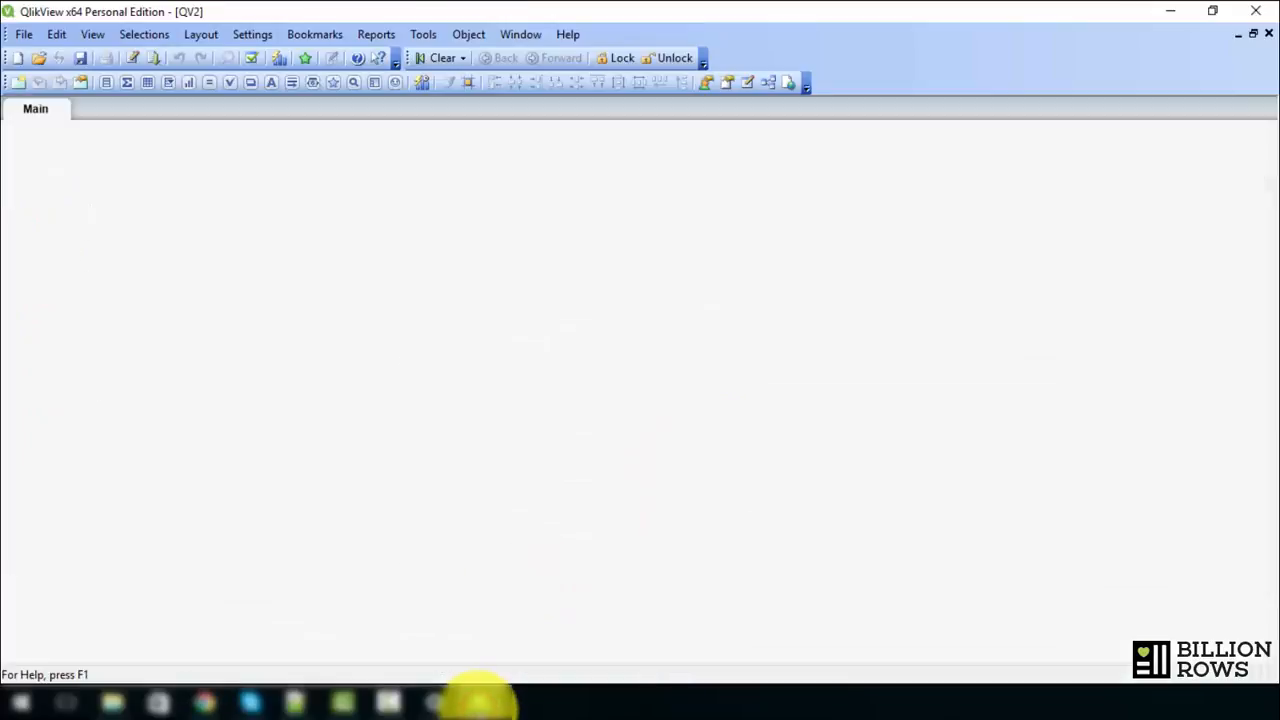
pyautogui.click(130, 58)
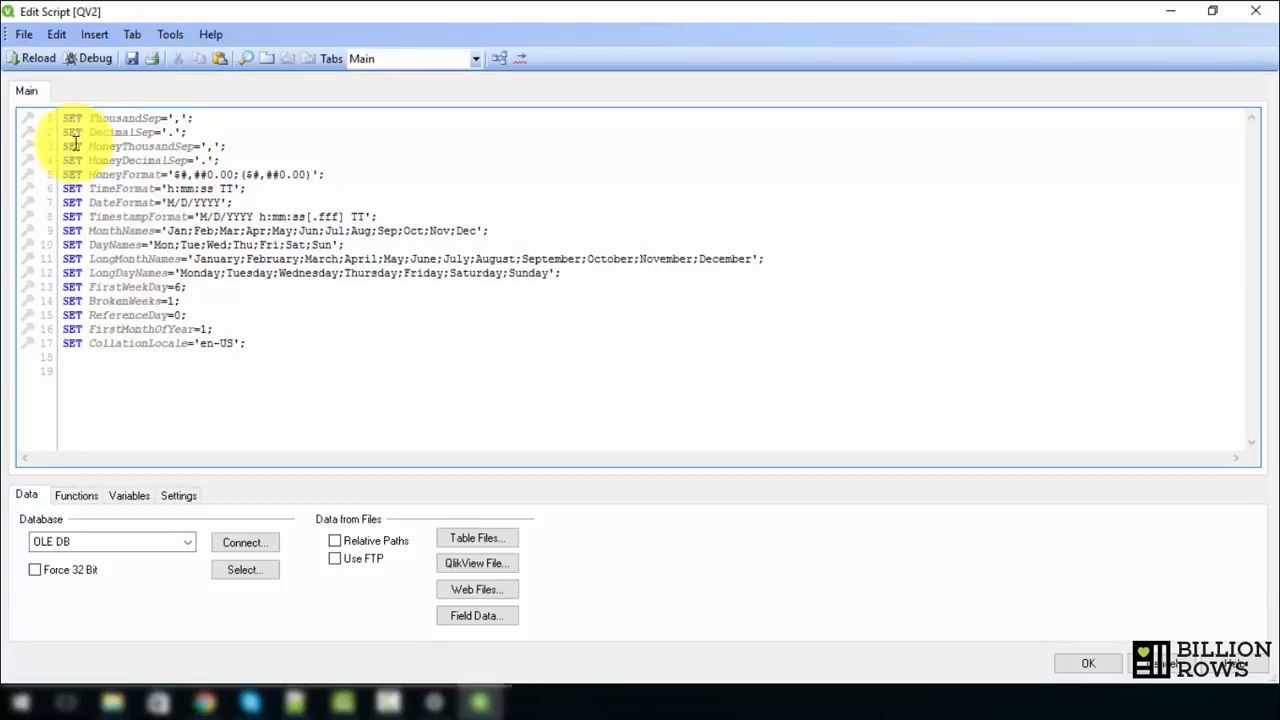
pyautogui.click(131, 37)
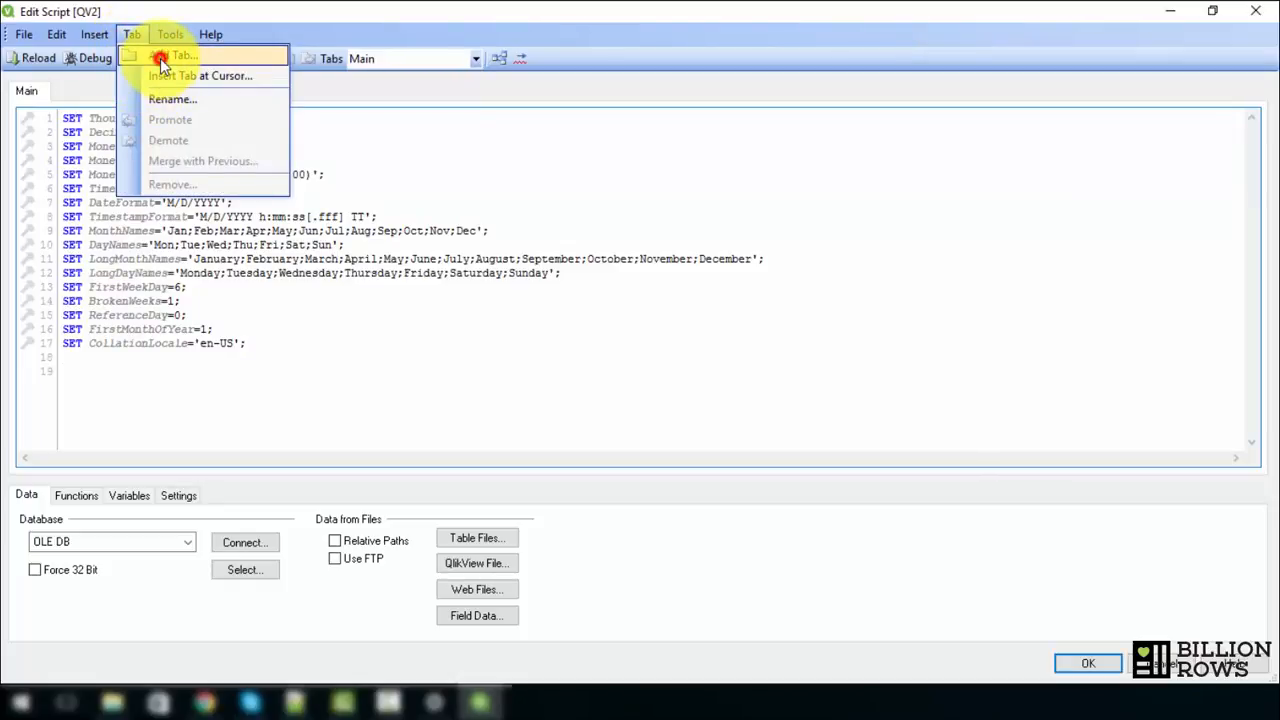
pyautogui.click(160, 58)
pyautogui.moveTo(95, 250); pyautogui.dragTo(168, 232)
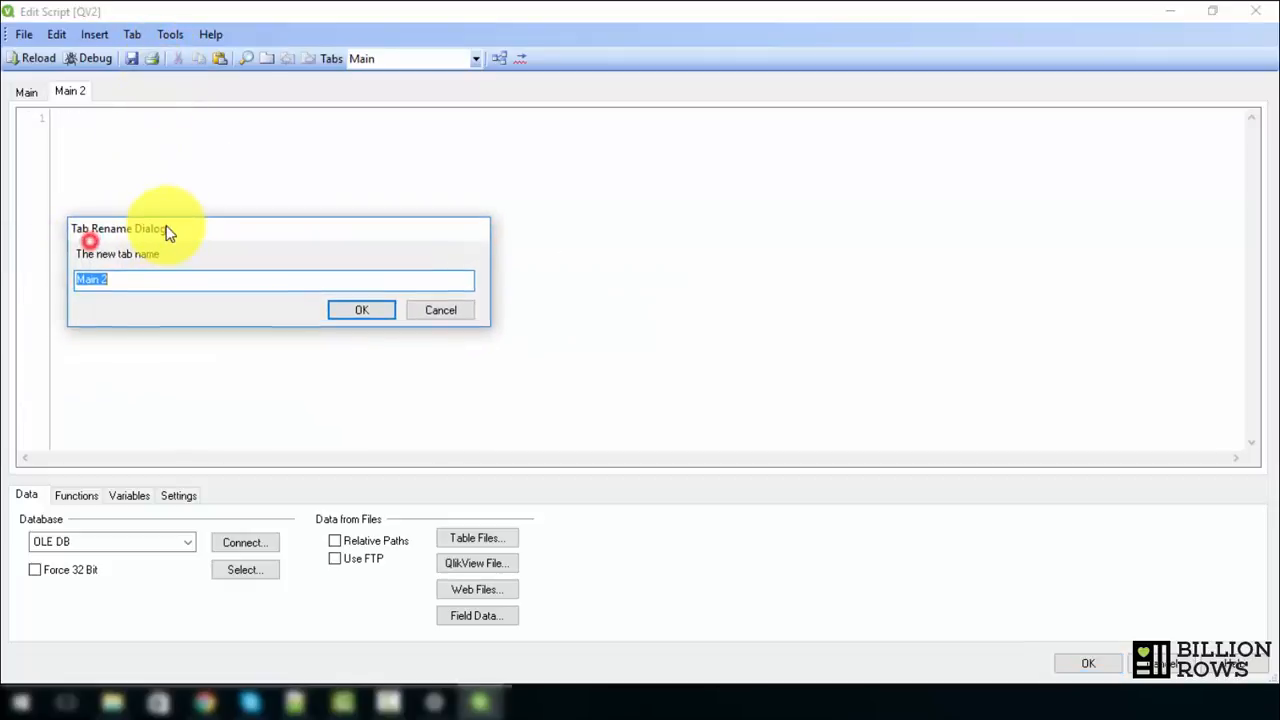
pyautogui.click(143, 276)
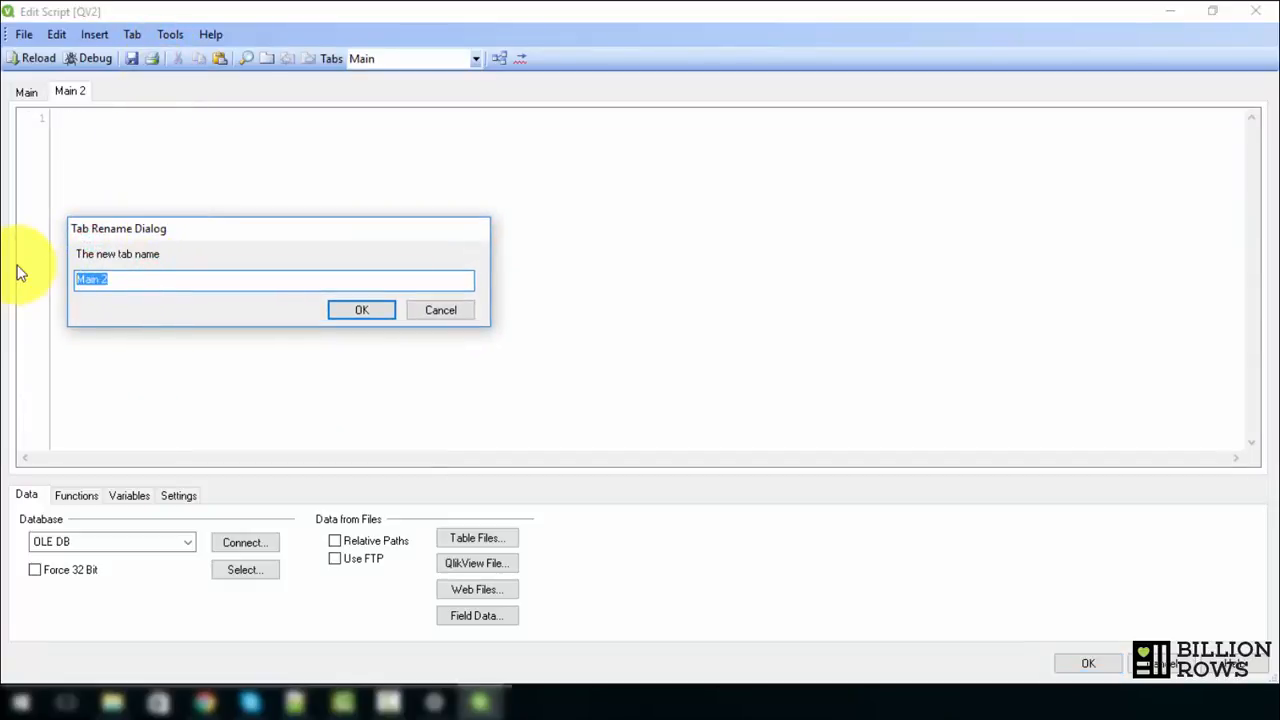
pyautogui.write('Data')
pyautogui.click(362, 312)
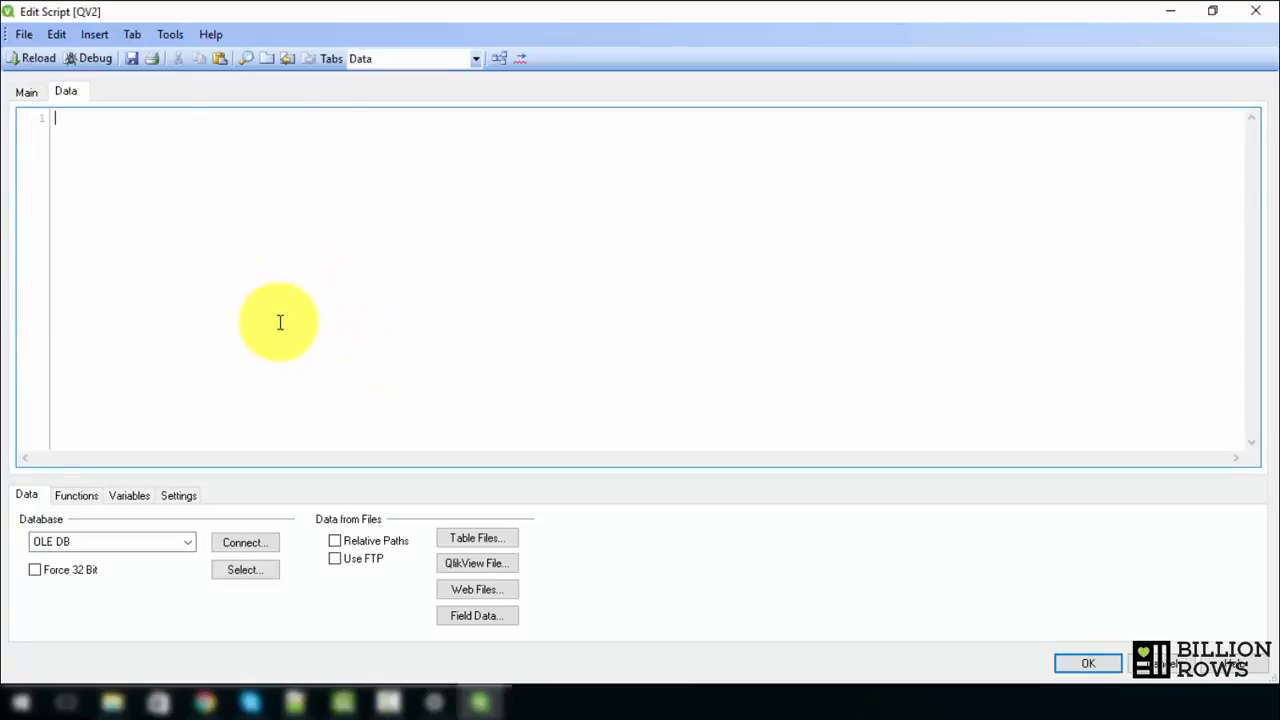
pyautogui.click(470, 592)
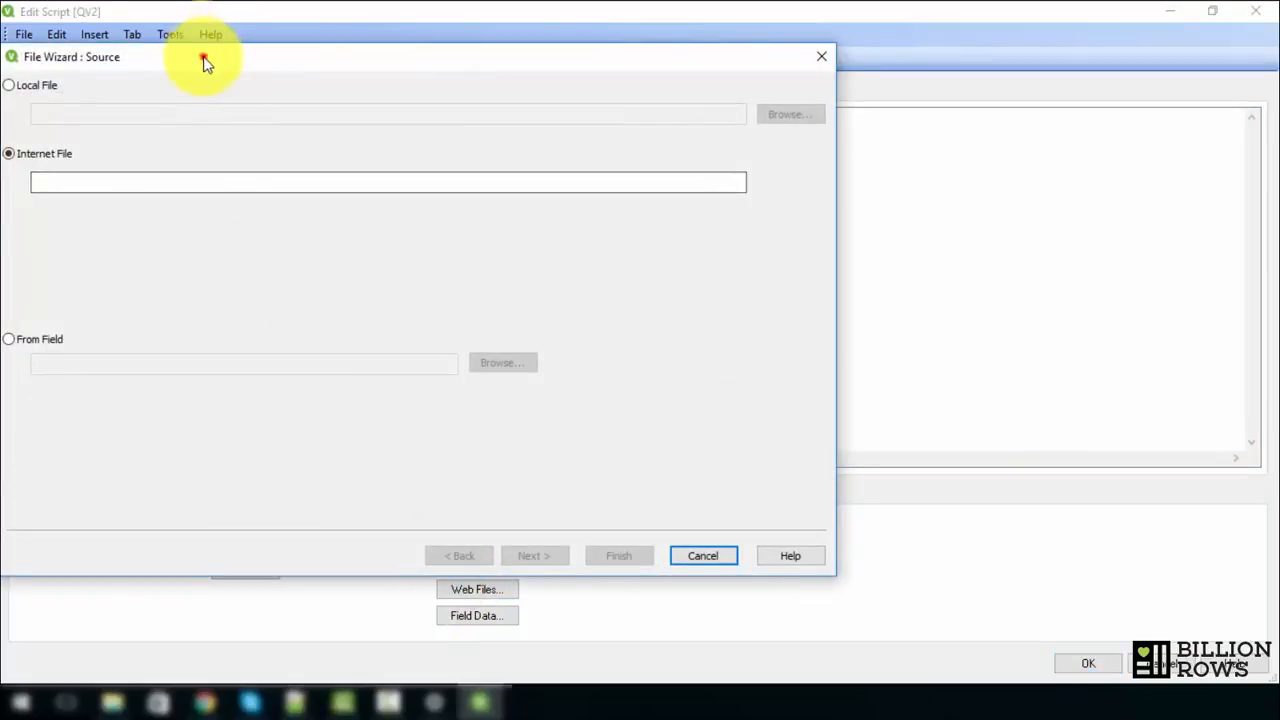
pyautogui.moveTo(205, 62); pyautogui.dragTo(224, 61)
pyautogui.click(116, 181)
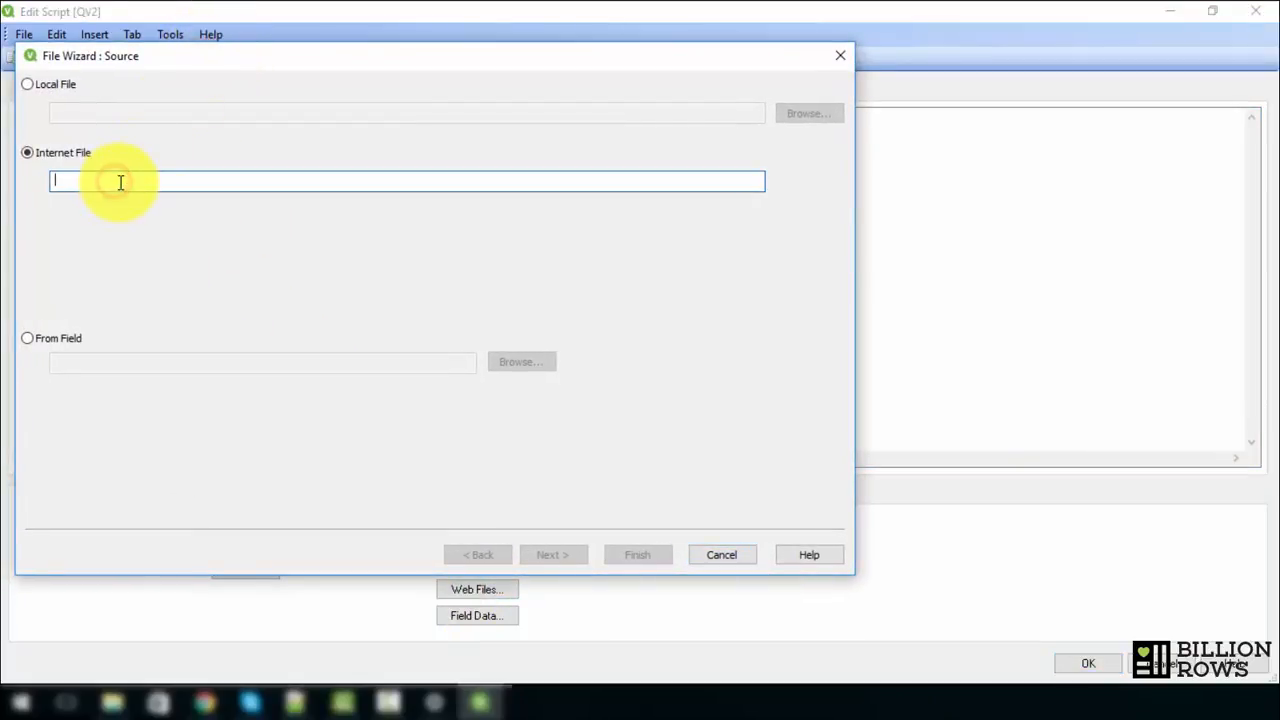
pyautogui.hotkey('ctrl', 'v')
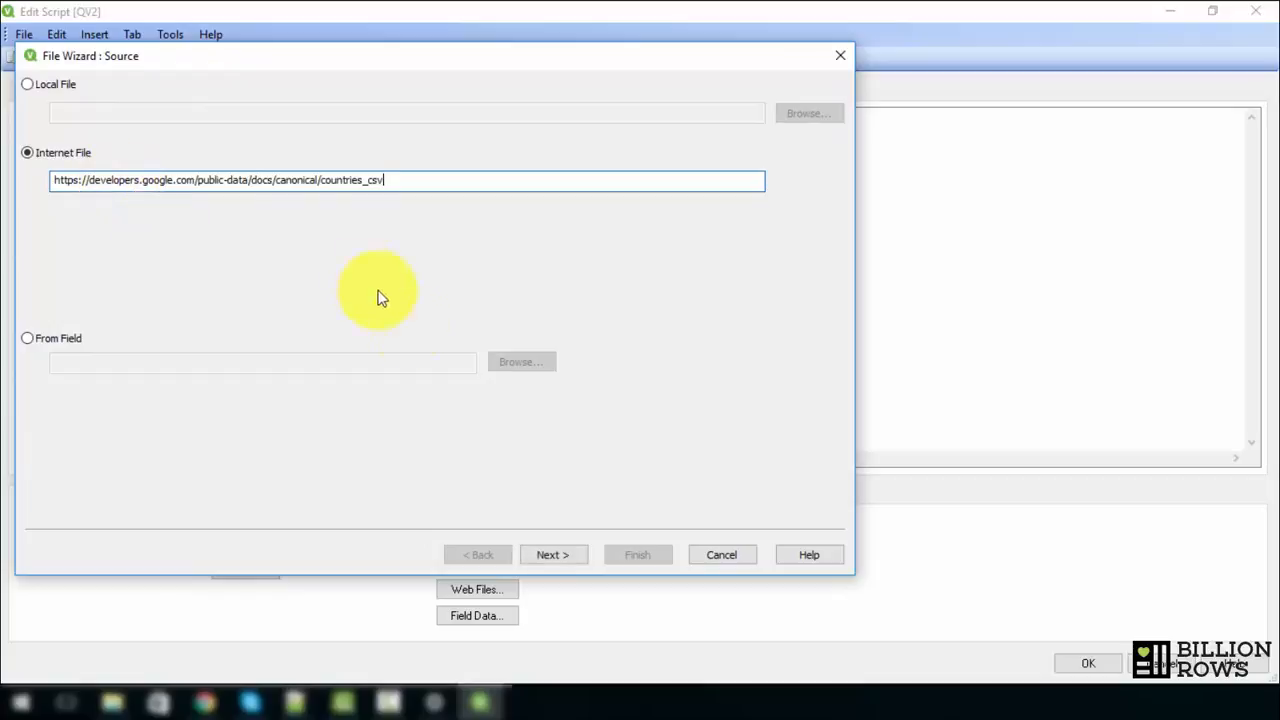
pyautogui.click(556, 557)
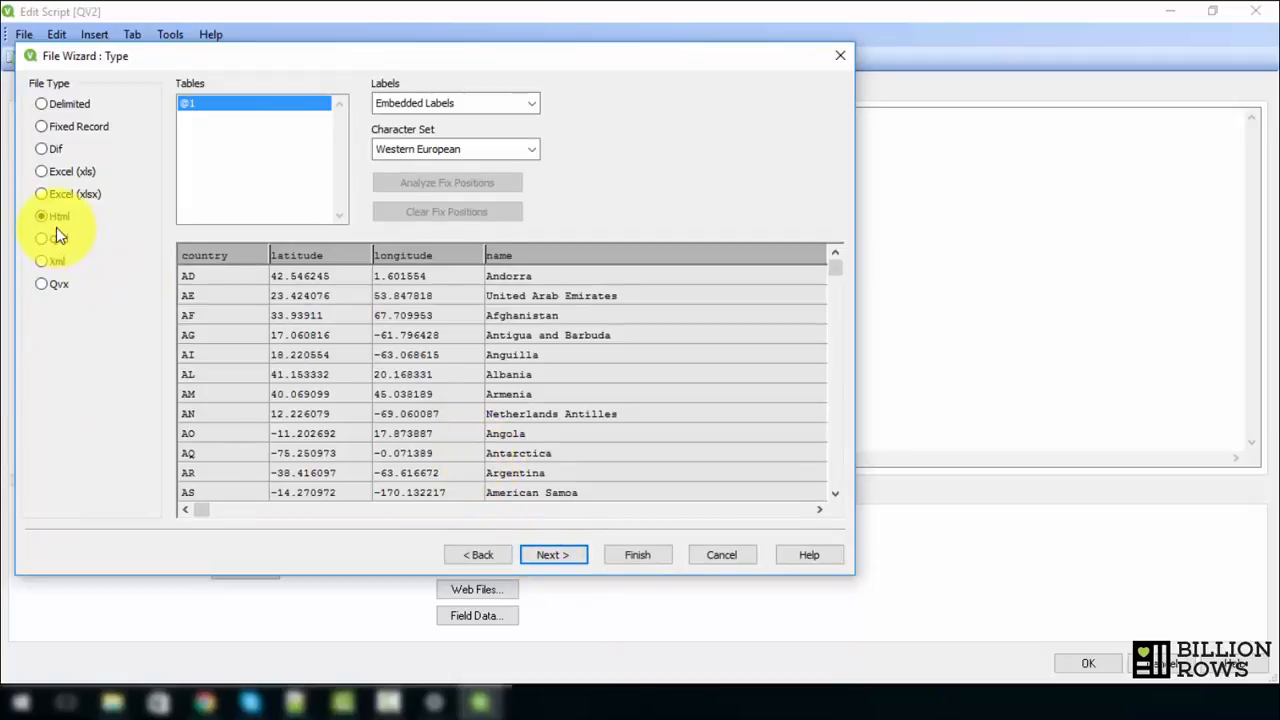
# Set the import's character set to Unicode (UTF-8) and finish the wizard to generate the load statement.
pyautogui.click(528, 150)
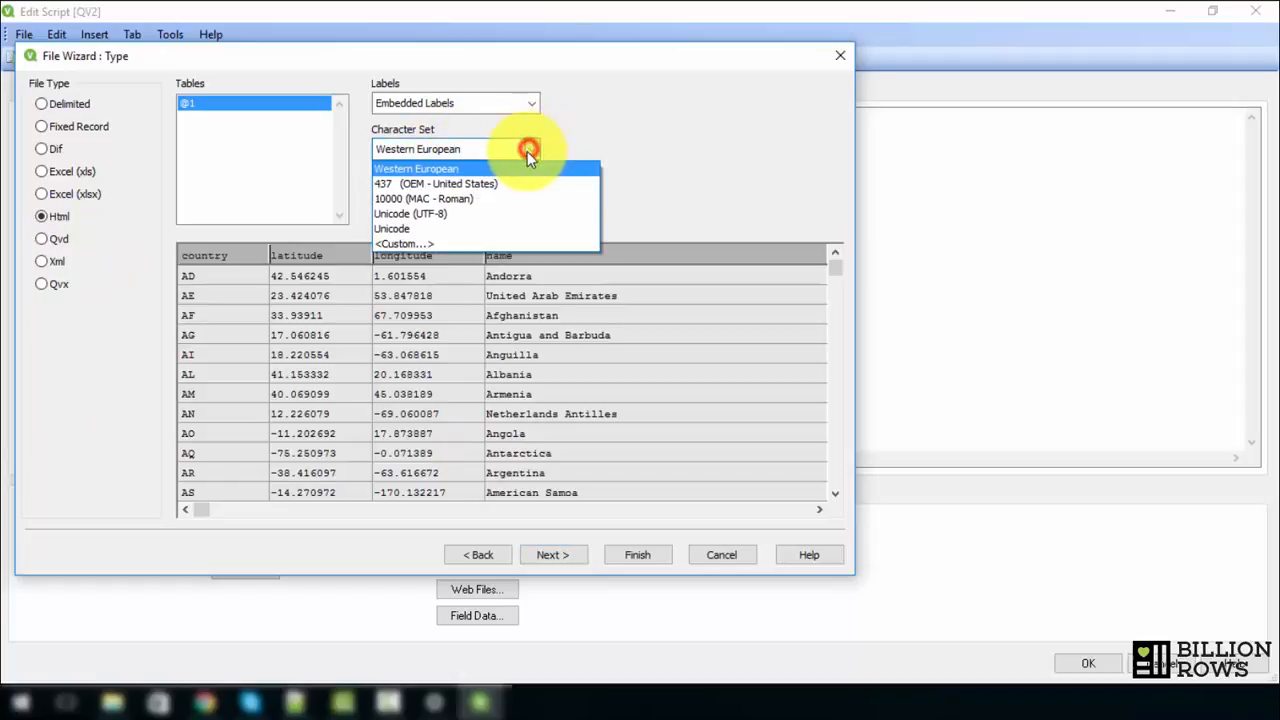
pyautogui.click(400, 213)
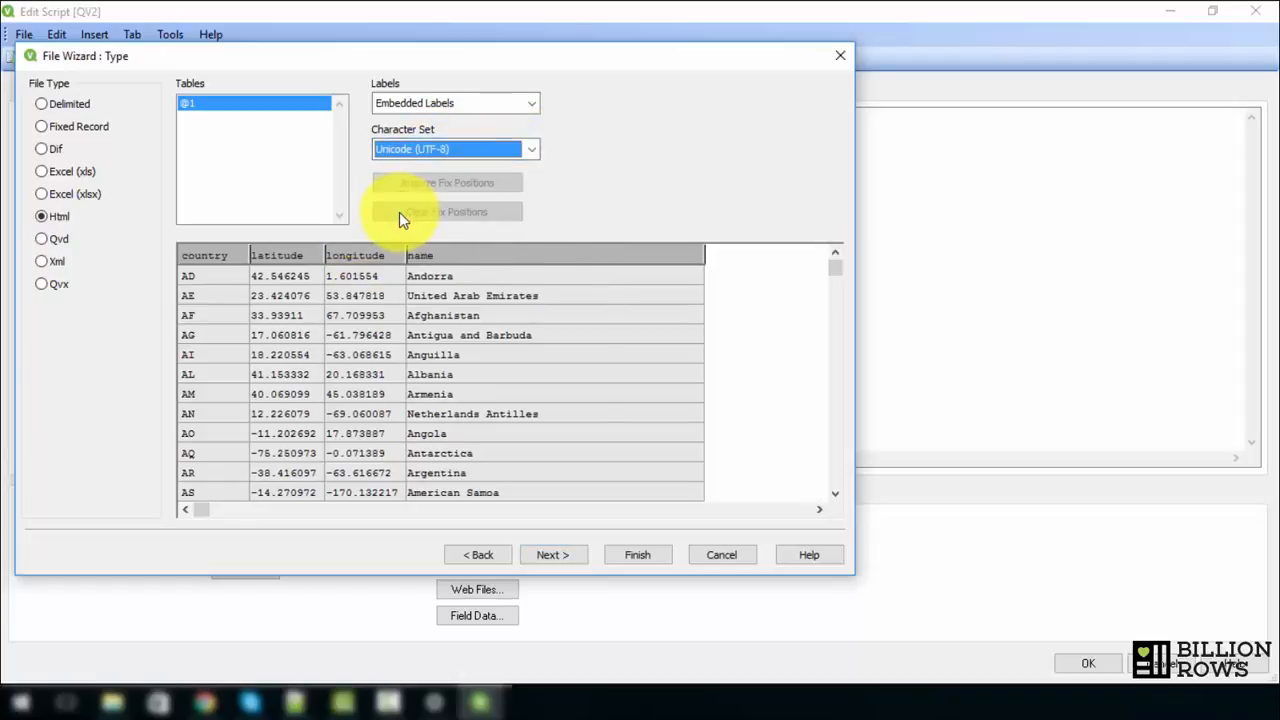
pyautogui.click(634, 557)
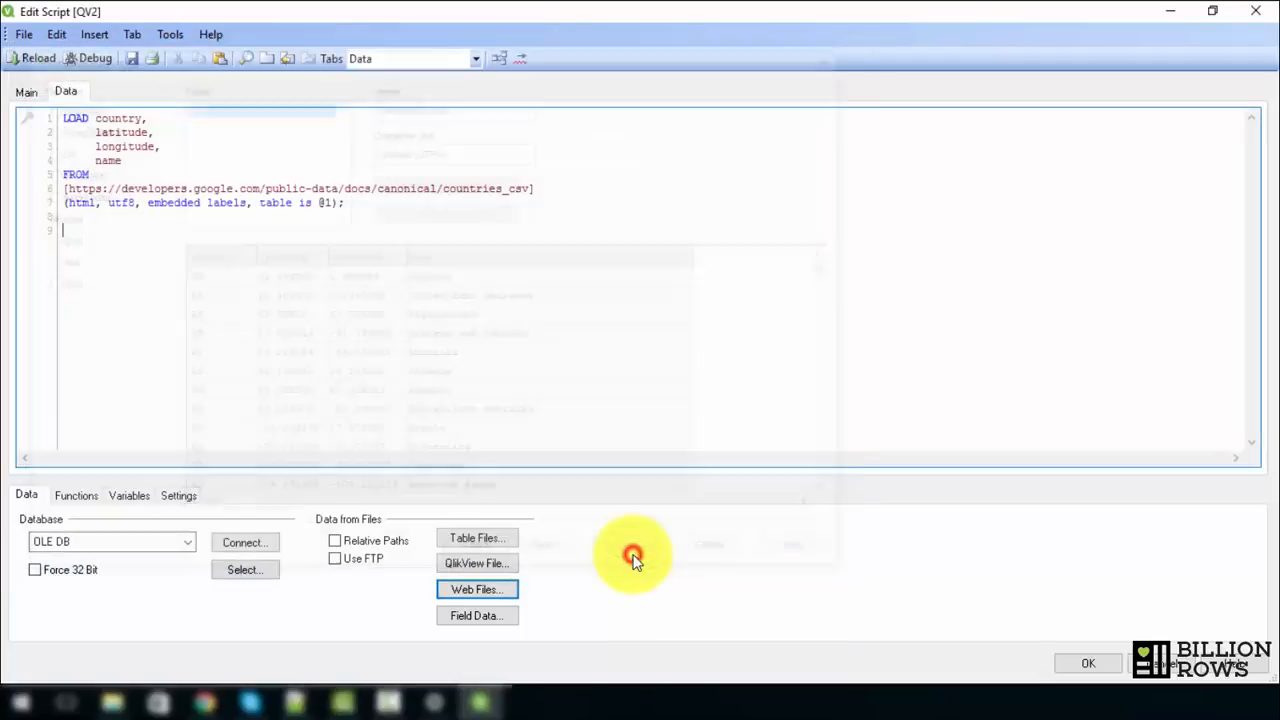
# Insert a line above the load statement and label the table "Data:".
pyautogui.click(64, 118)
pyautogui.press('Return')
pyautogui.click(69, 120)
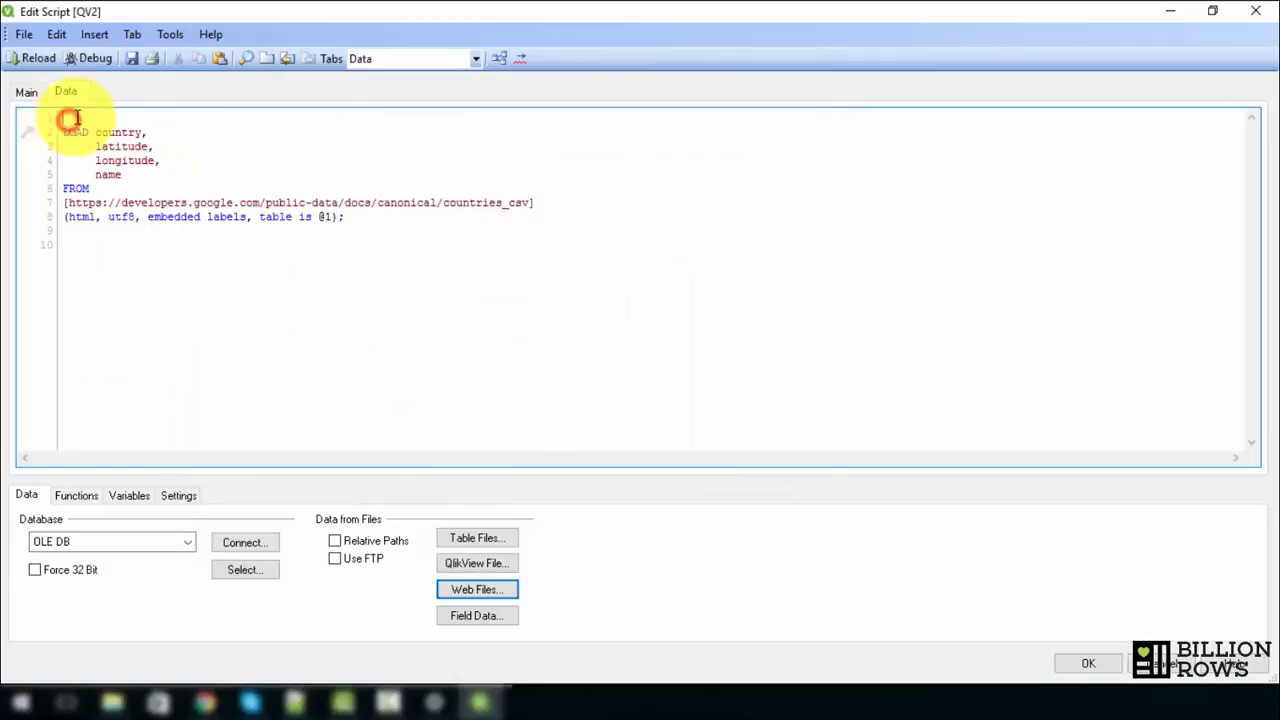
pyautogui.write('Data:')
# Alias the country field as CountryCode in the load statement, with the alias indented into its own column.
pyautogui.click(143, 130)
pyautogui.press('Tab')
pyautogui.press('Tab')
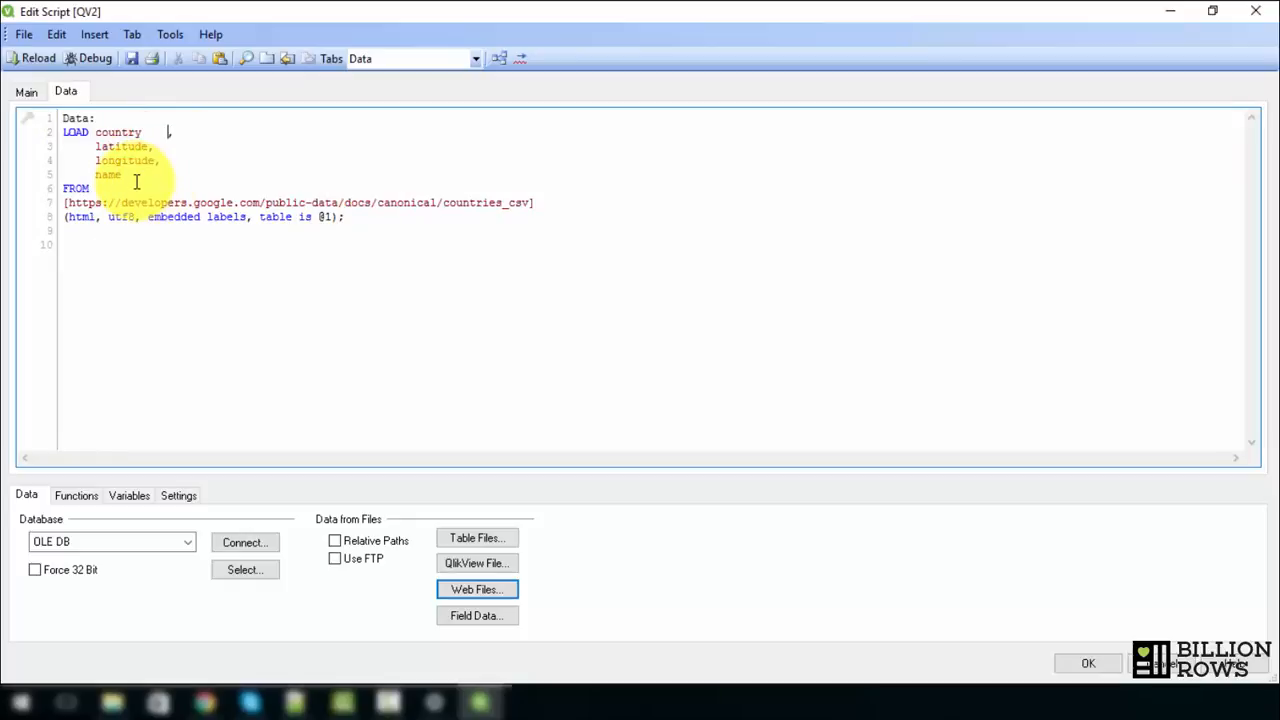
pyautogui.press('Tab')
pyautogui.press('Tab')
pyautogui.press('Tab')
pyautogui.write('as C')
pyautogui.write('ountryCode')
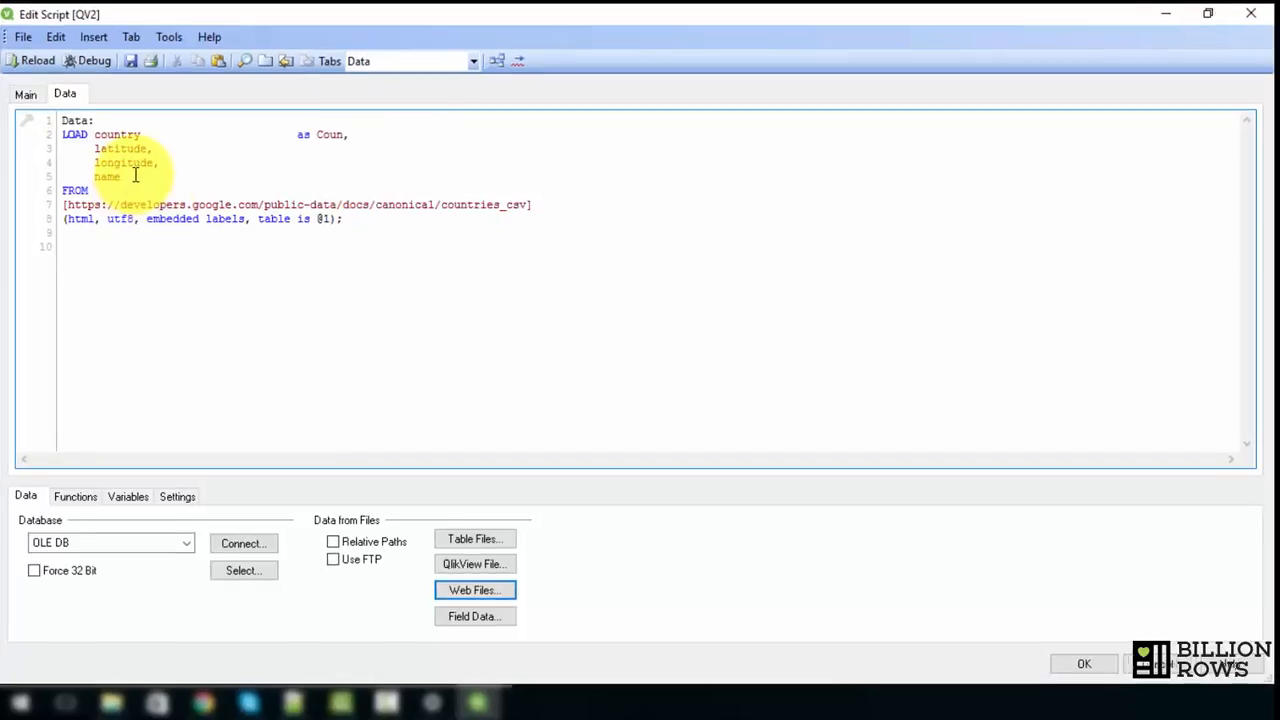
# Alias the latitude field as Latitude, lined up with the alias above it.
pyautogui.click(133, 150)
pyautogui.press('Tab')
pyautogui.press('Tab')
pyautogui.press('Tab')
pyautogui.press('Tab')
pyautogui.press('Tab')
pyautogui.write('as Latitude')
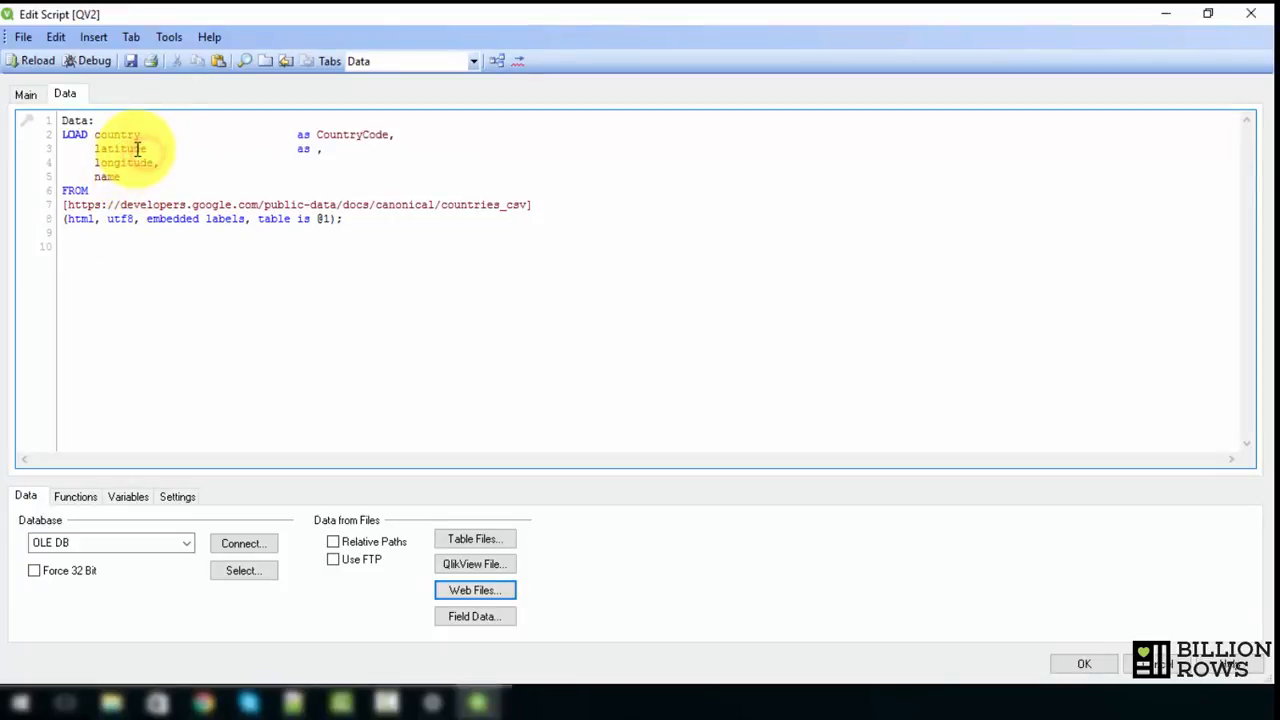
# Alias the longitude field as Longitude, lined up with the aliases above it.
pyautogui.doubleClick(153, 160)
pyautogui.click(153, 160)
pyautogui.press('Tab')
pyautogui.press('Tab')
pyautogui.press('Tab')
pyautogui.press('Tab')
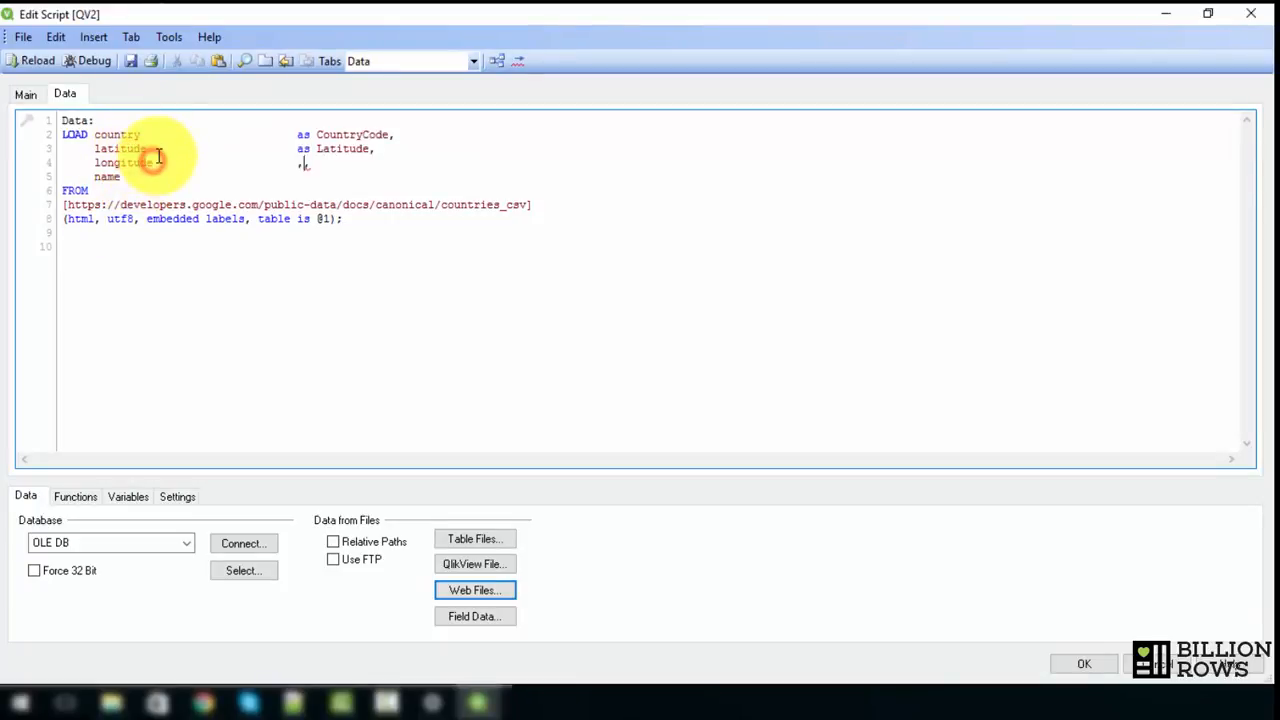
pyautogui.write('as Longitude')
# Alias the name field as CountryName, lined up with the other aliases.
pyautogui.click(126, 176)
pyautogui.press('Tab')
pyautogui.press('Tab')
pyautogui.press('Tab')
pyautogui.press('Tab')
pyautogui.press('Tab')
pyautogui.press('Tab')
pyautogui.press('Tab')
pyautogui.write('as CountryName')
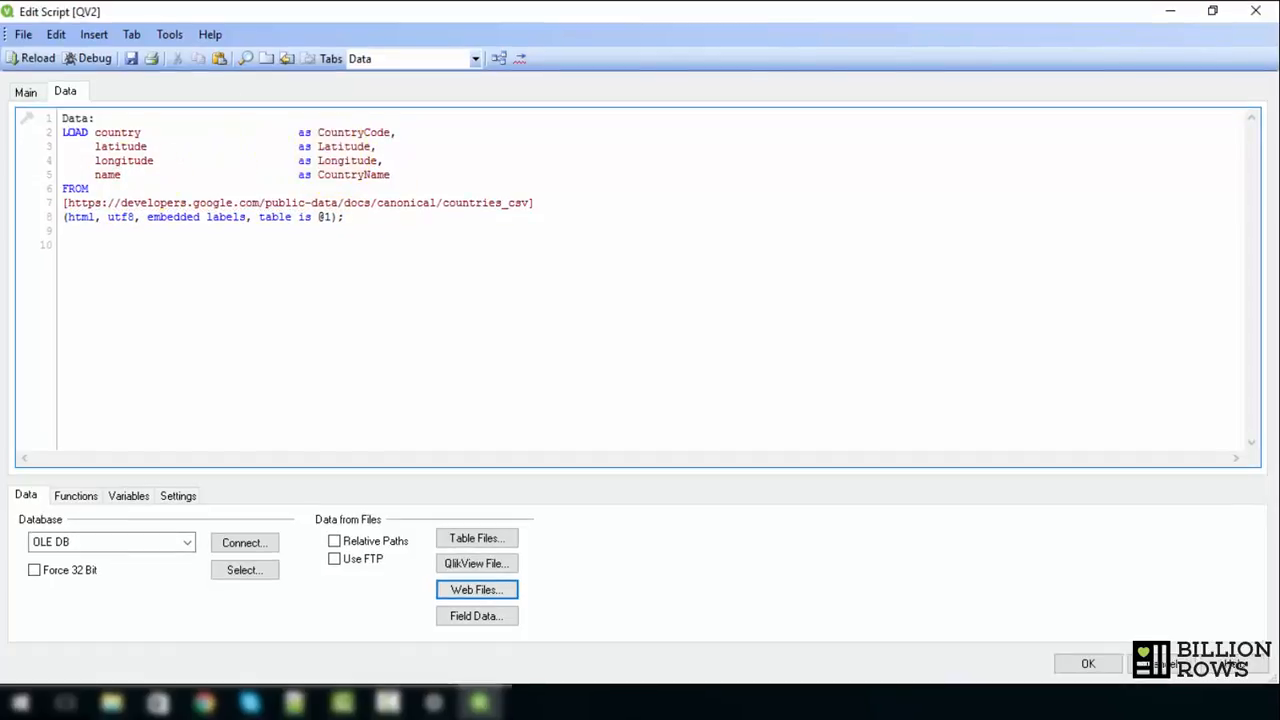
# Reload the script, save the document as GoogleMaps_QlikView_Training in the 01.AccessPoint folder, and dismiss the sheet properties without adding fields.
pyautogui.click(36, 59)
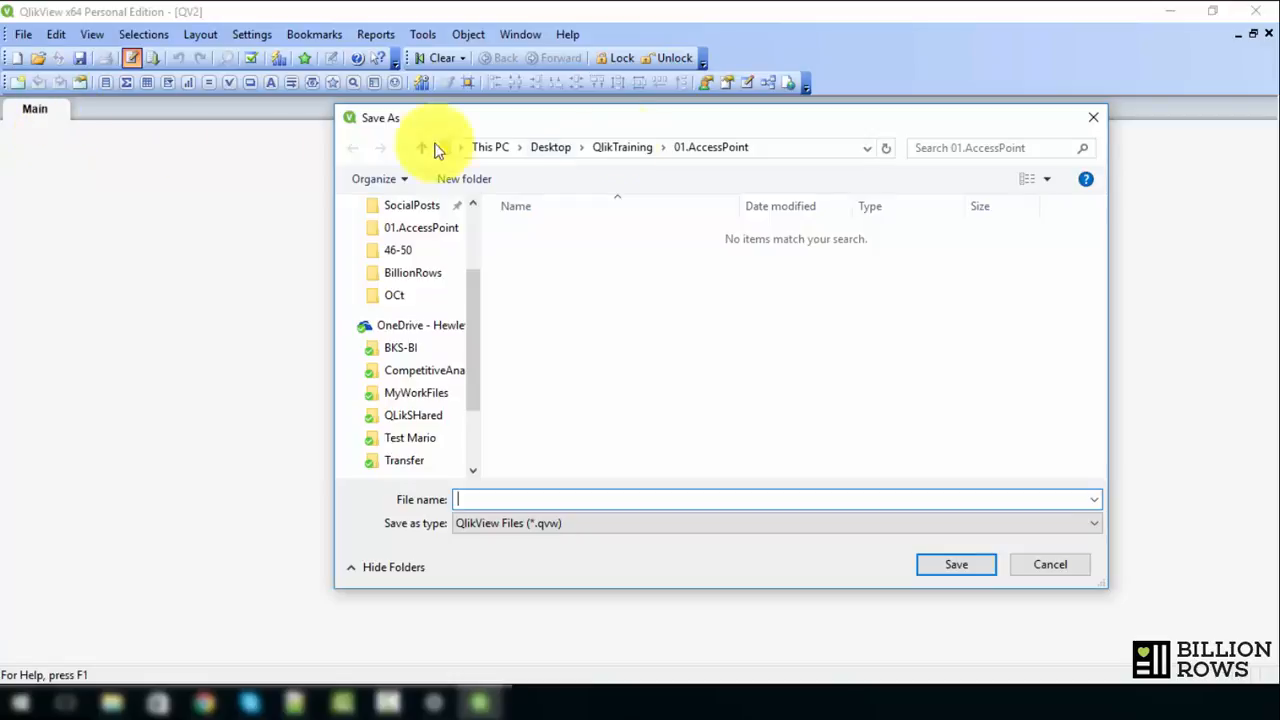
pyautogui.click(490, 499)
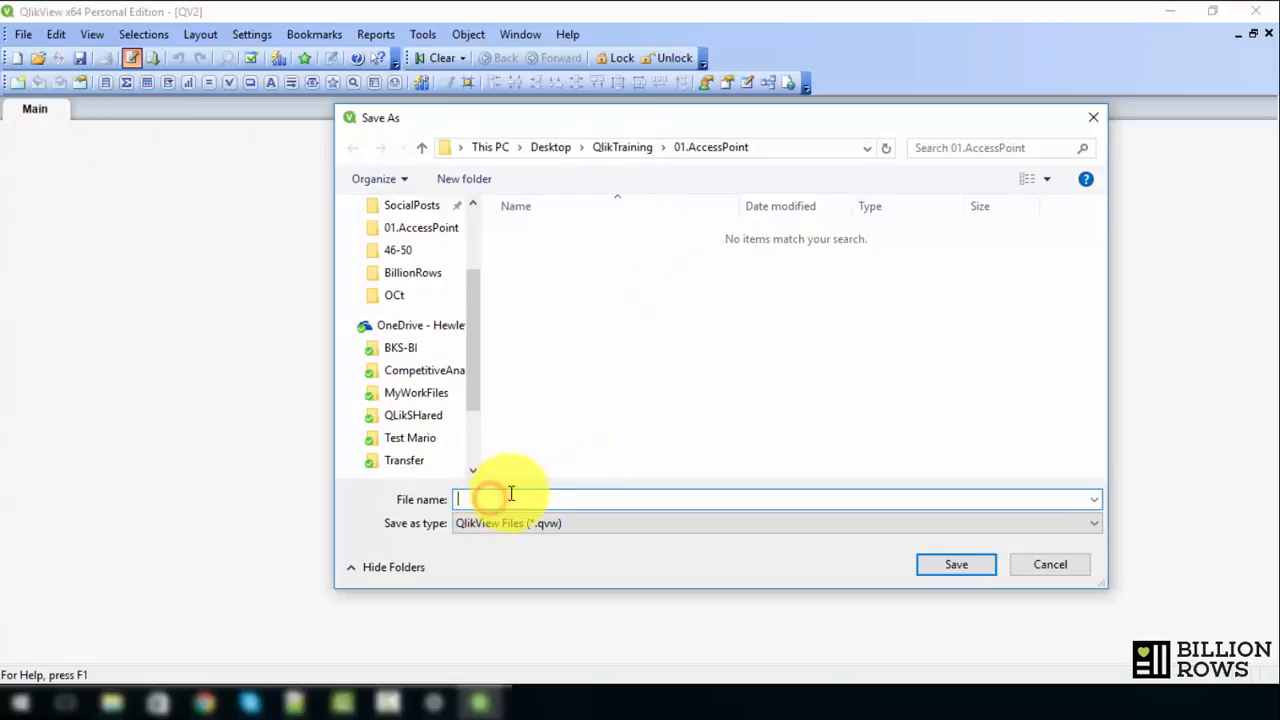
pyautogui.write('GoogleMaop')
pyautogui.press('BackSpace')
pyautogui.press('BackSpace')
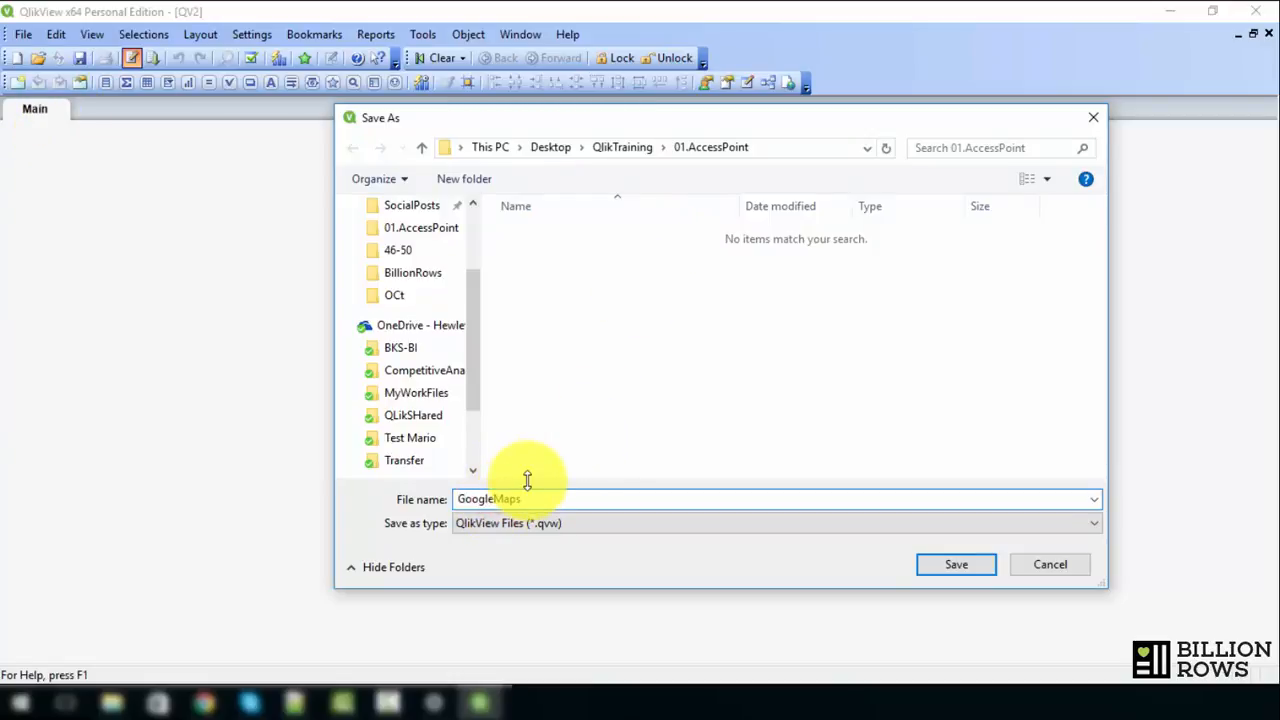
pyautogui.write('ps_QlikView_Training')
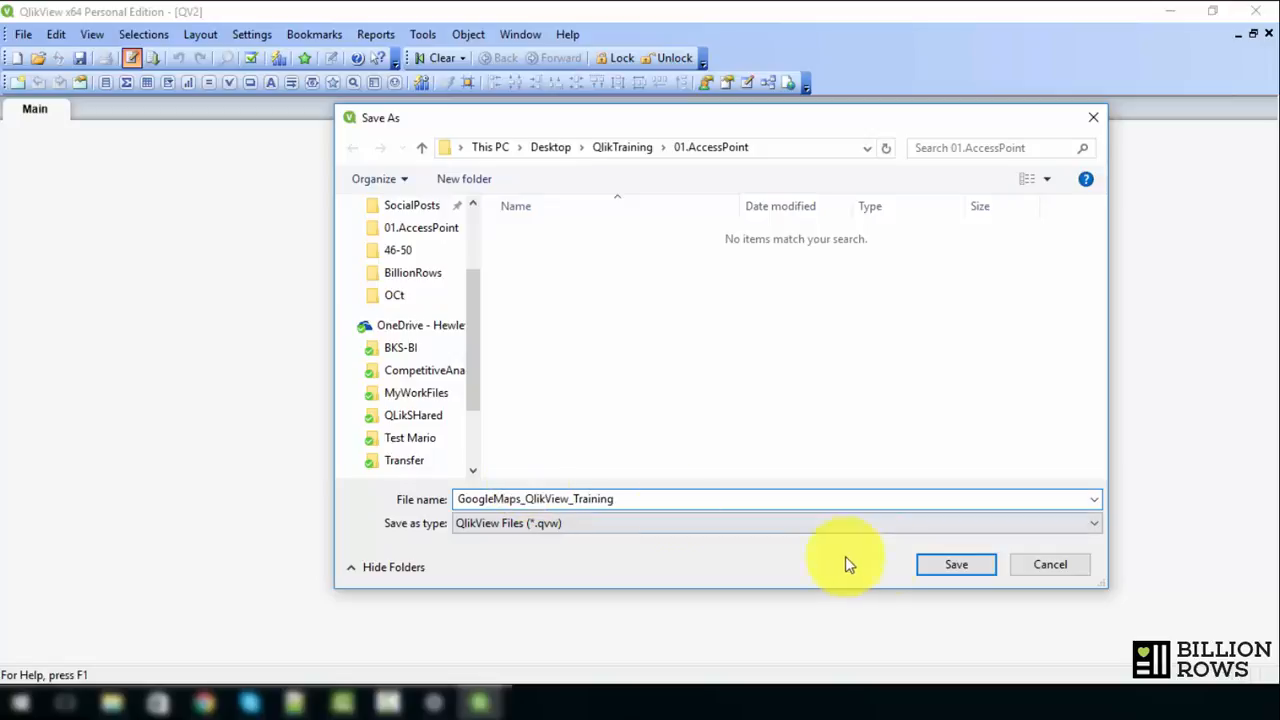
pyautogui.click(911, 562)
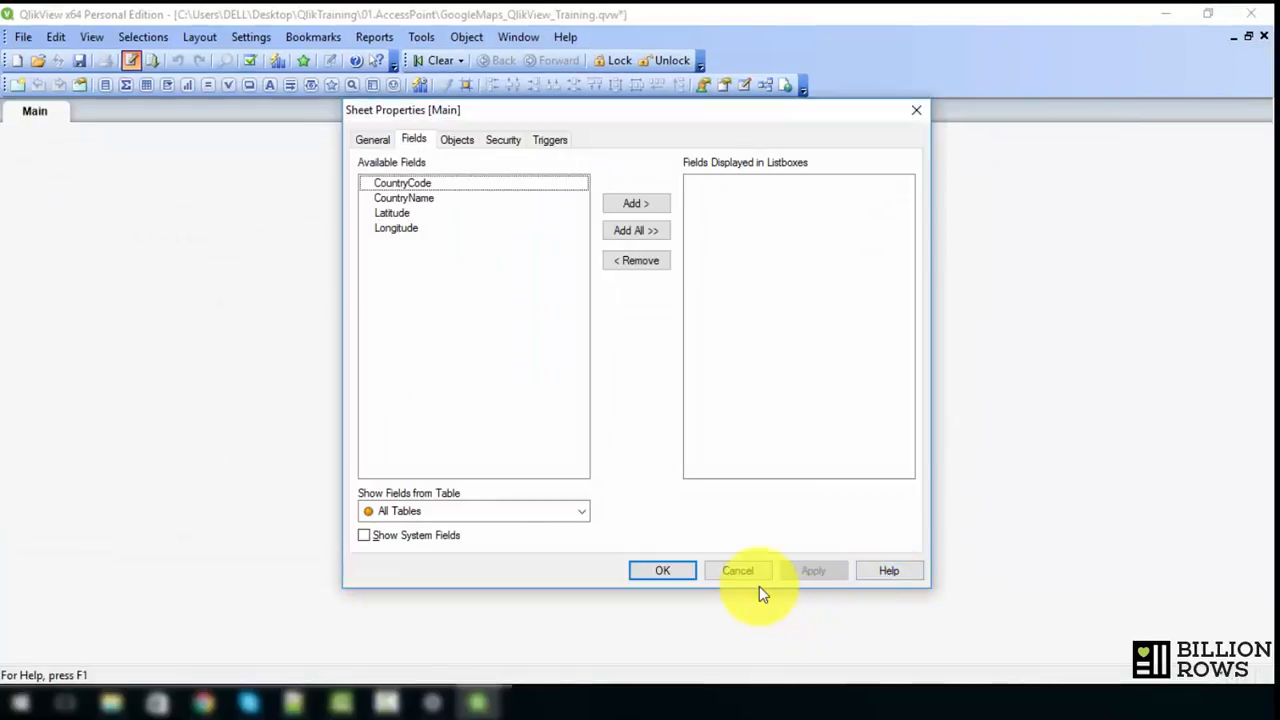
pyautogui.click(740, 571)
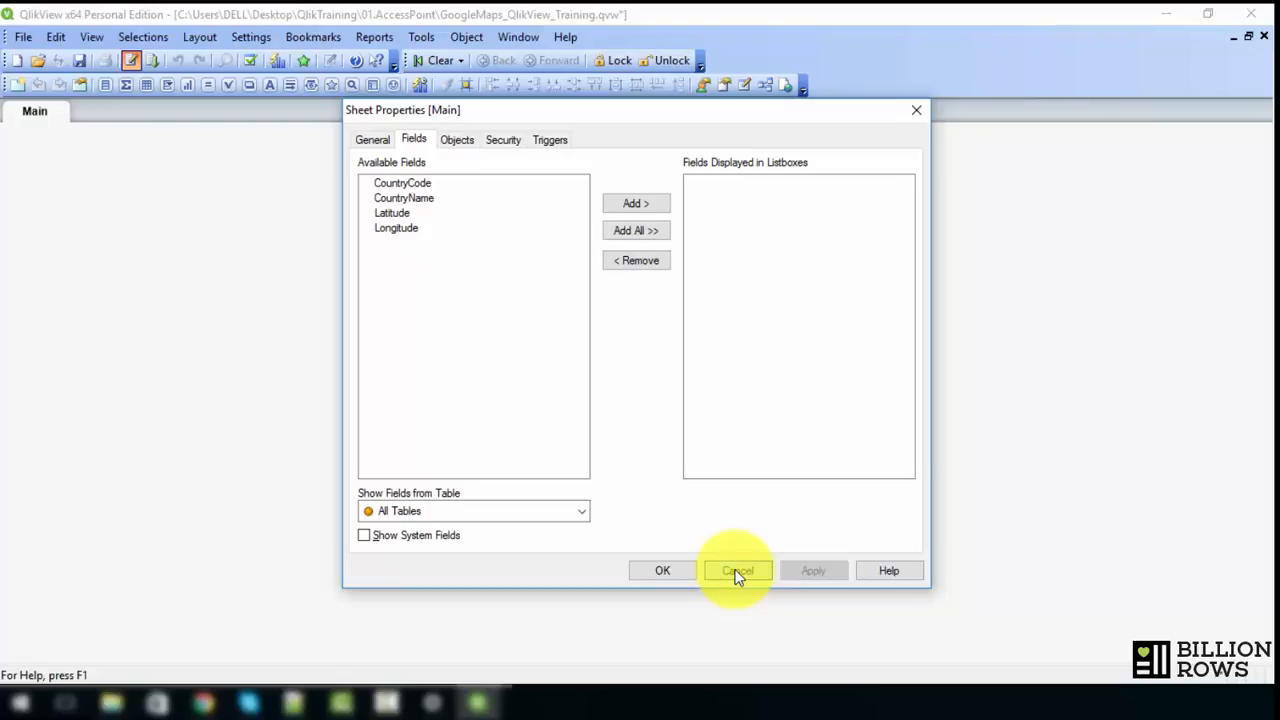
# Open the table viewer and preview the Data table to examine its loaded country codes, coordinates and names.
pyautogui.click(766, 84)
pyautogui.moveTo(651, 310)
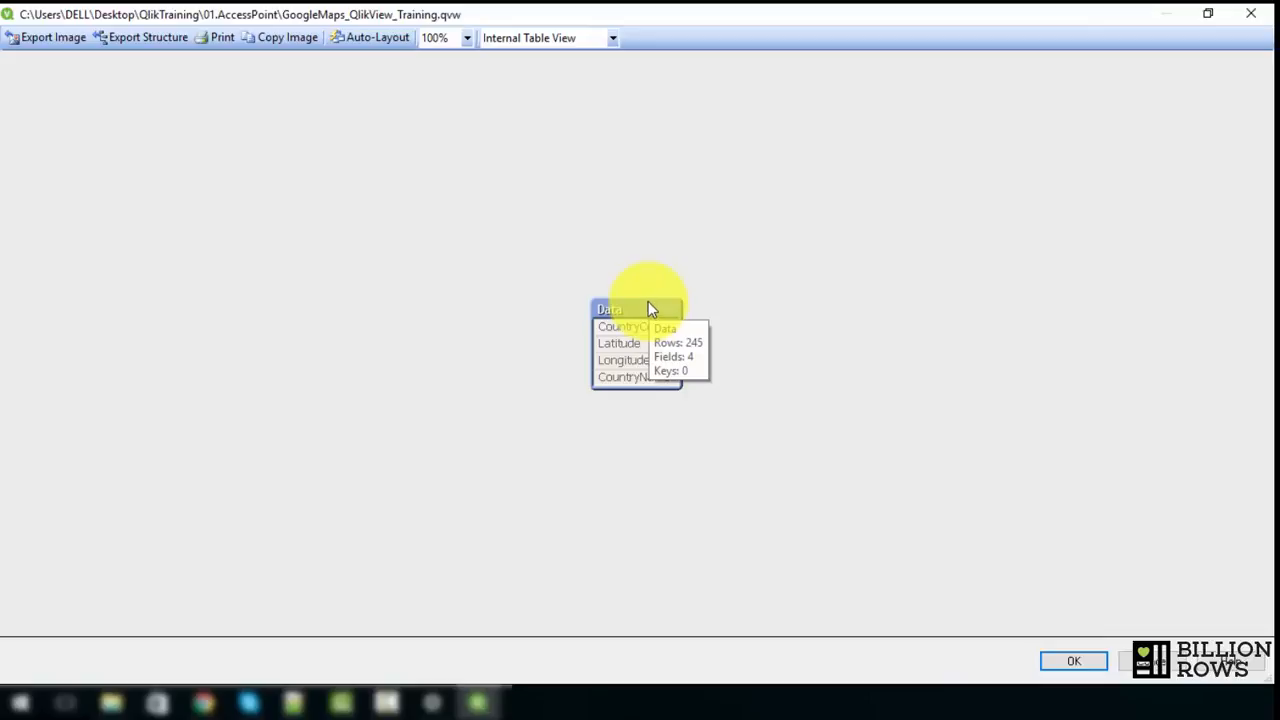
pyautogui.rightClick(647, 304)
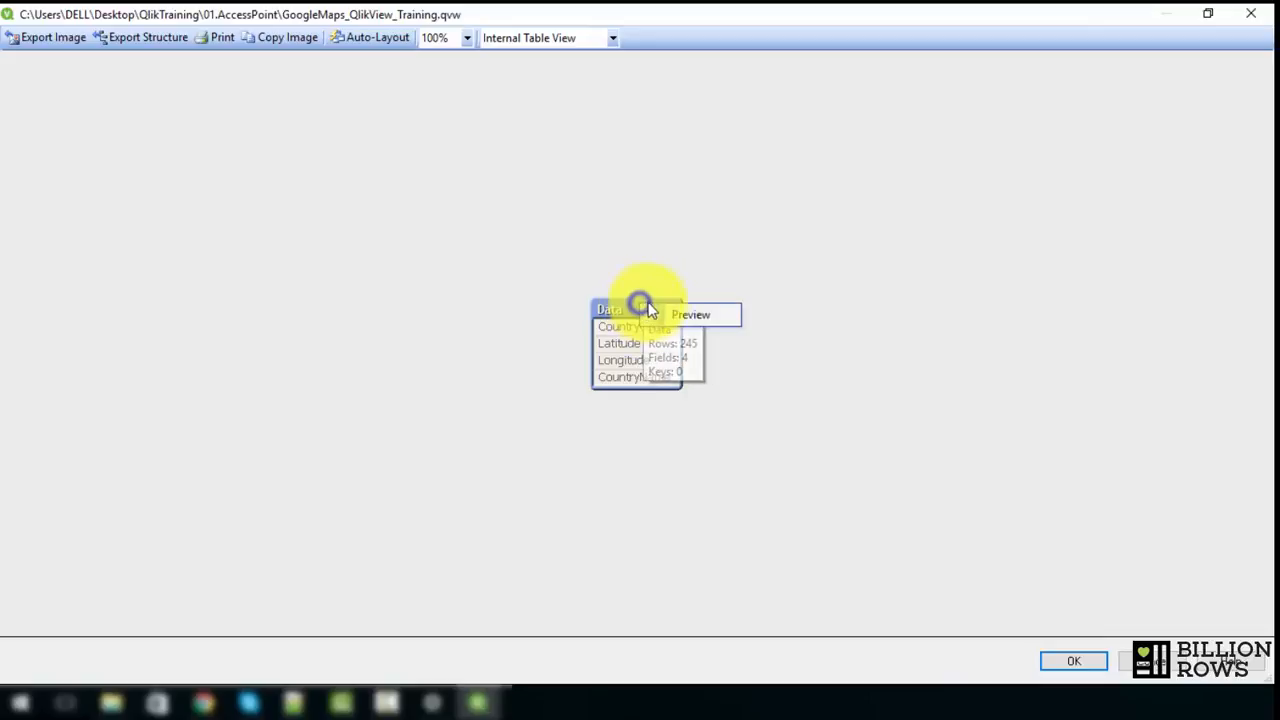
pyautogui.rightClick(651, 304)
pyautogui.click(690, 315)
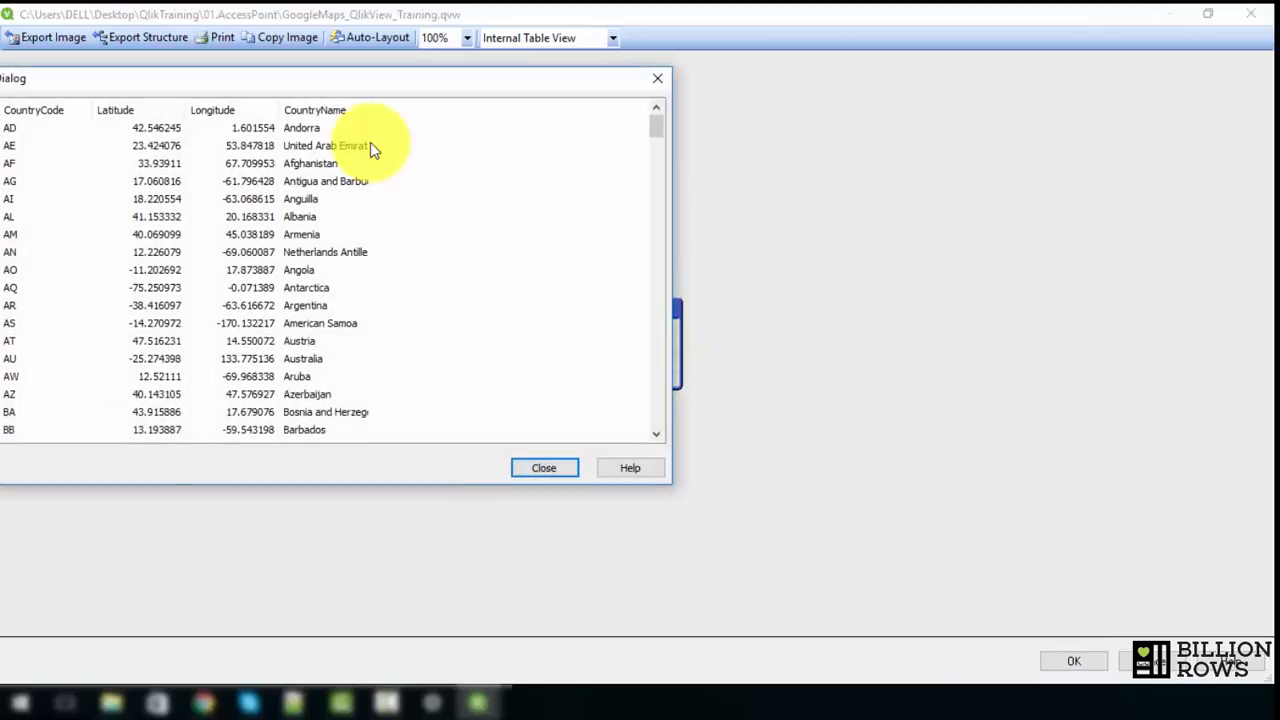
pyautogui.moveTo(357, 81); pyautogui.dragTo(440, 73)
pyautogui.scroll(-7, 423, 171)
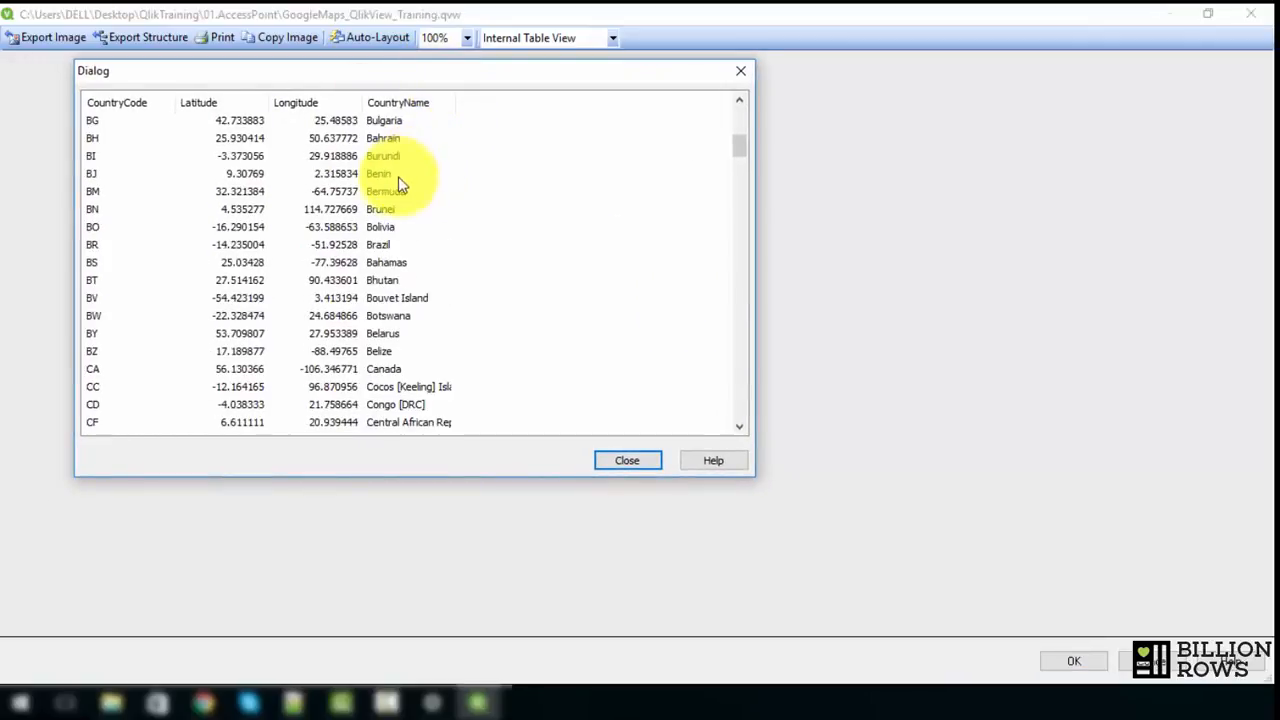
pyautogui.scroll(-14, 400, 185)
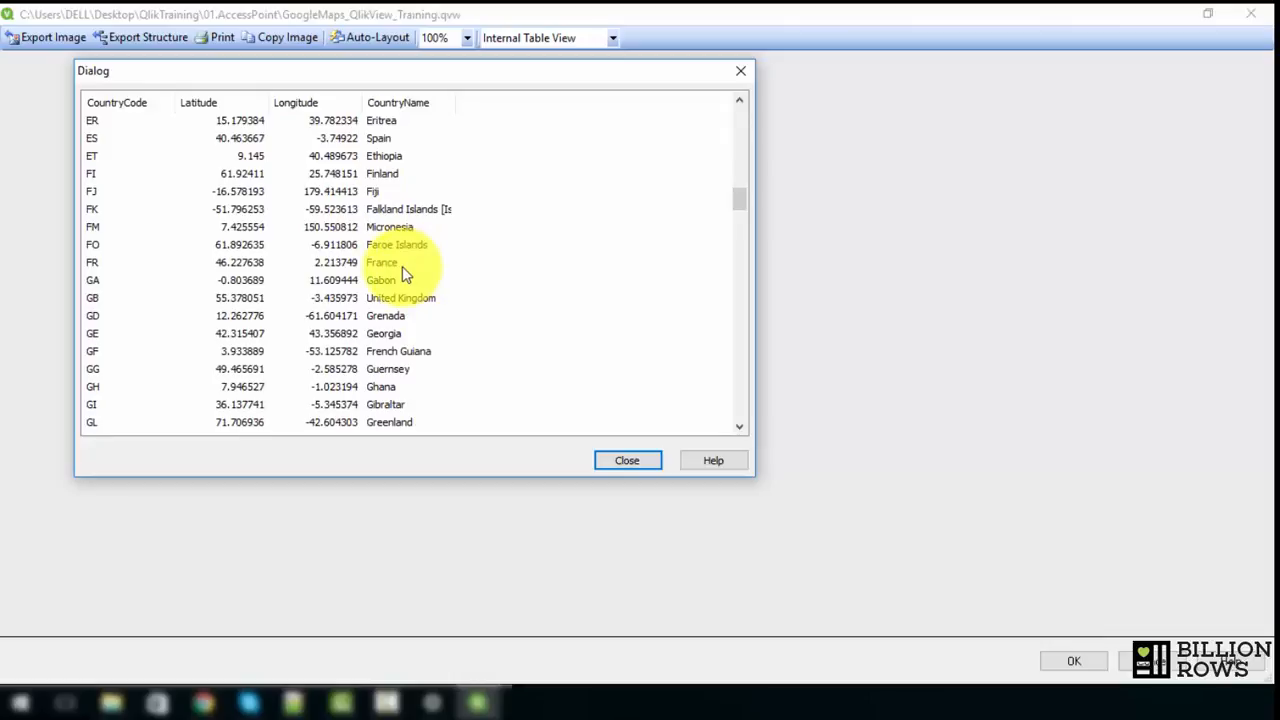
# Look through further country rows in the Data table preview, and close the preview and the table viewer.
pyautogui.scroll(-5, 395, 264)
pyautogui.click(622, 466)
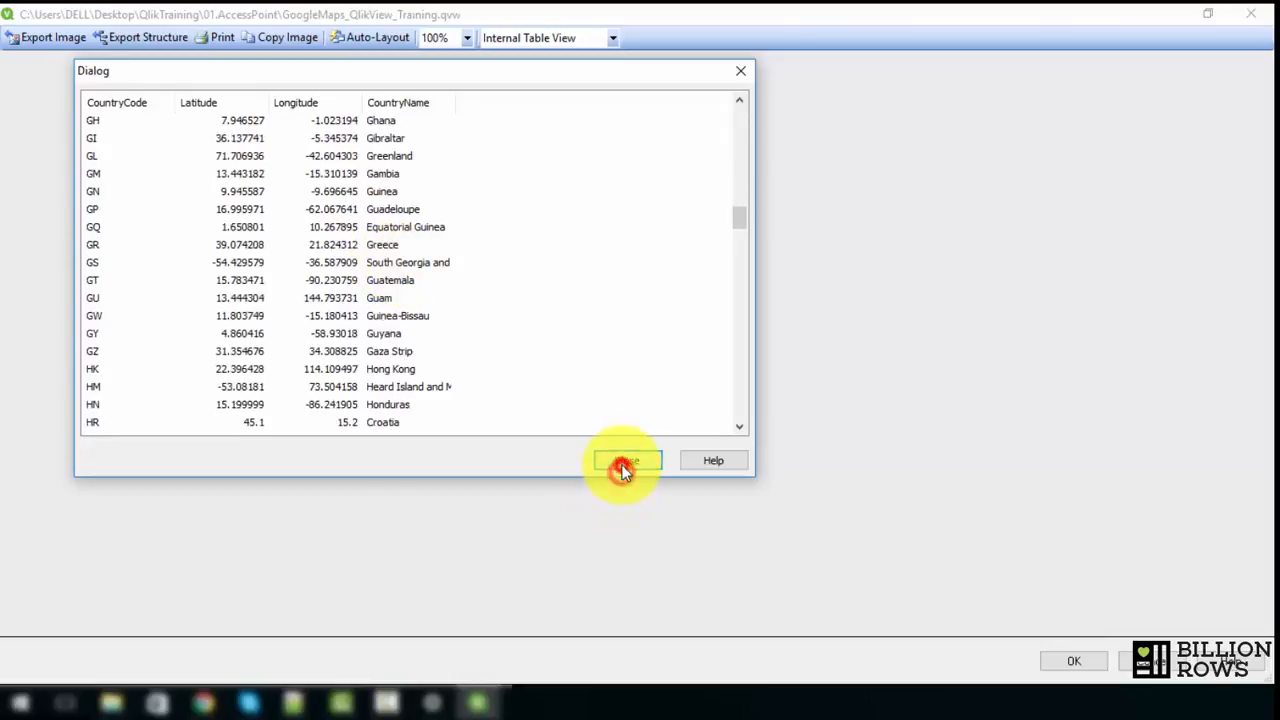
pyautogui.click(1068, 665)
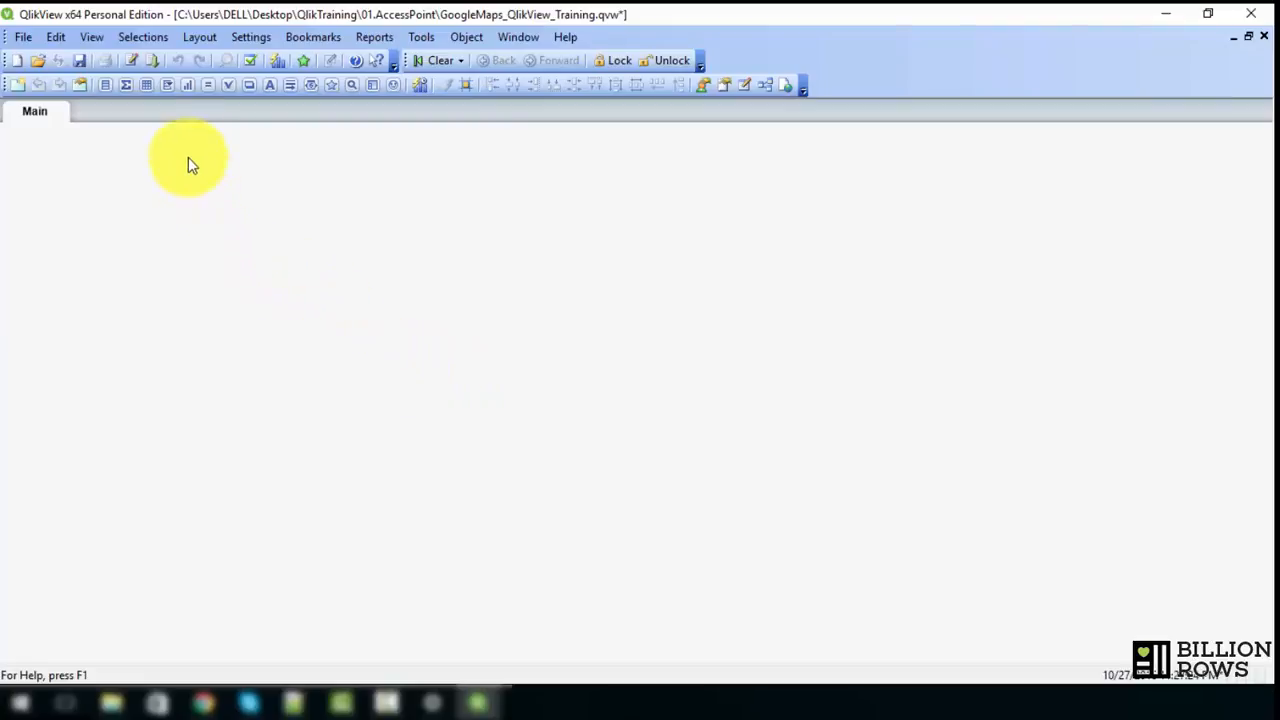
# Add the expression rand() * 1000000 as a new field below CountryName in the Data load script.
pyautogui.click(129, 62)
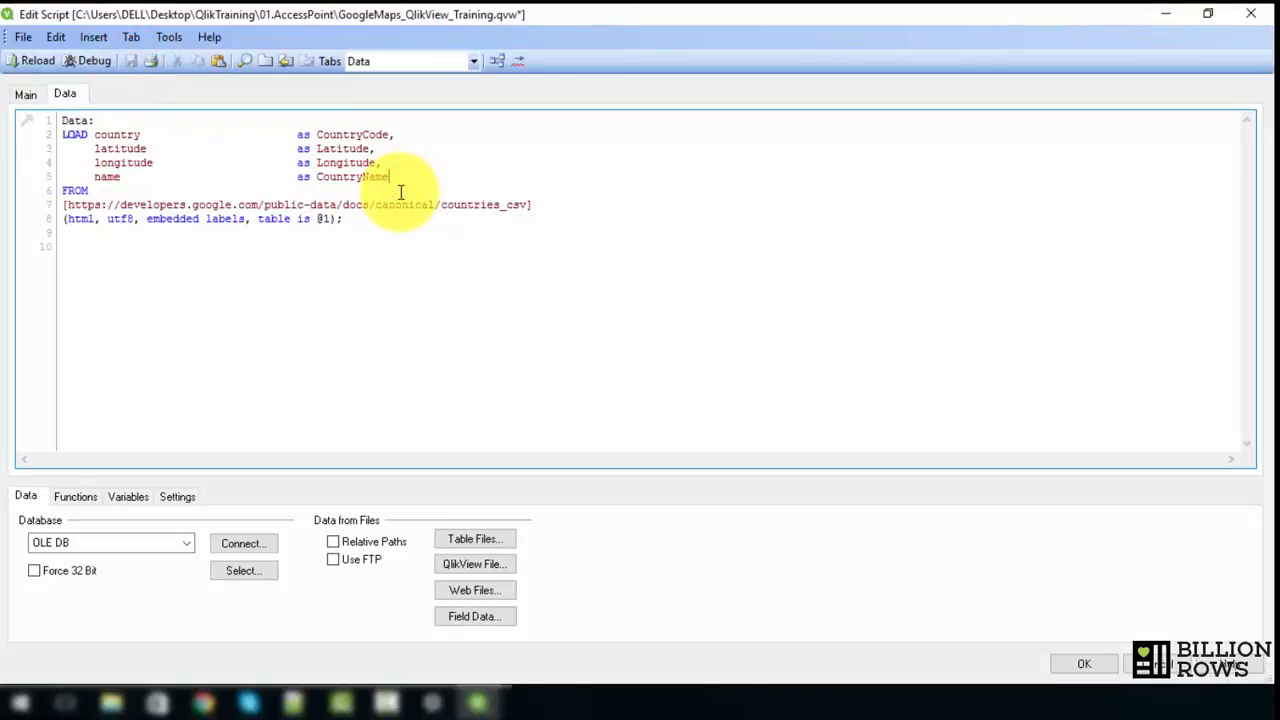
pyautogui.write(',')
pyautogui.press('Return')
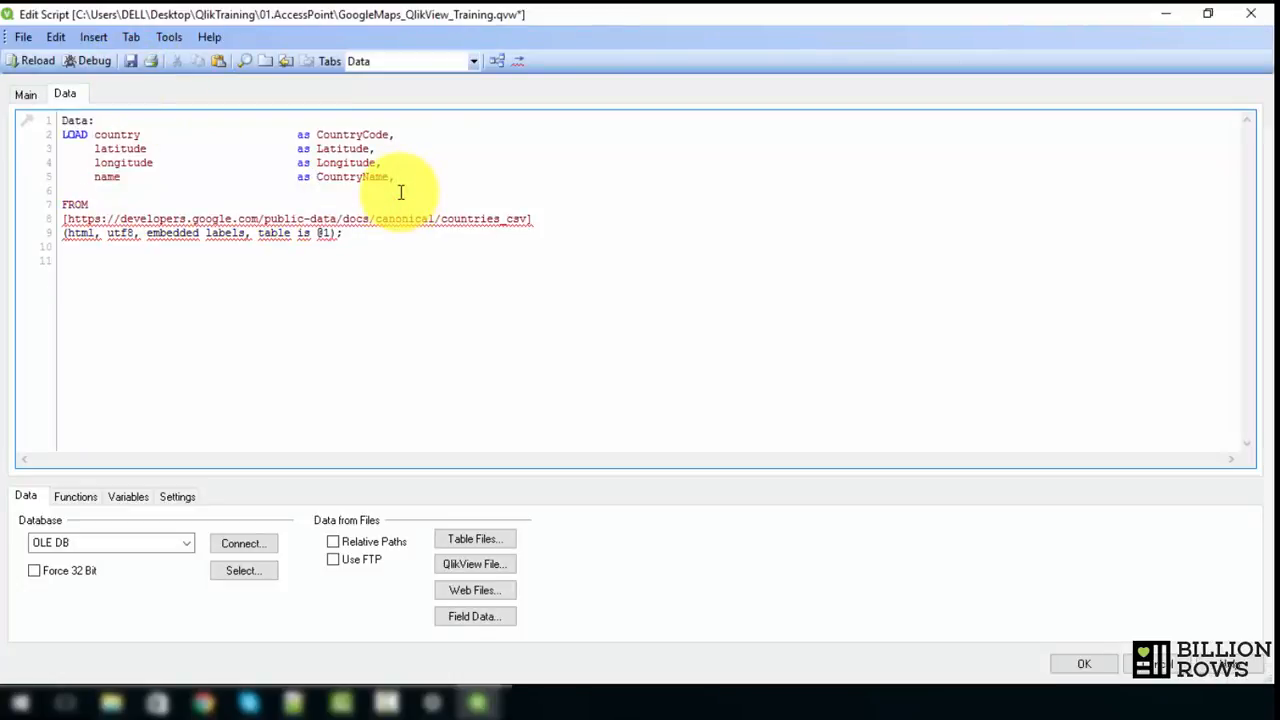
pyautogui.write('rand(')
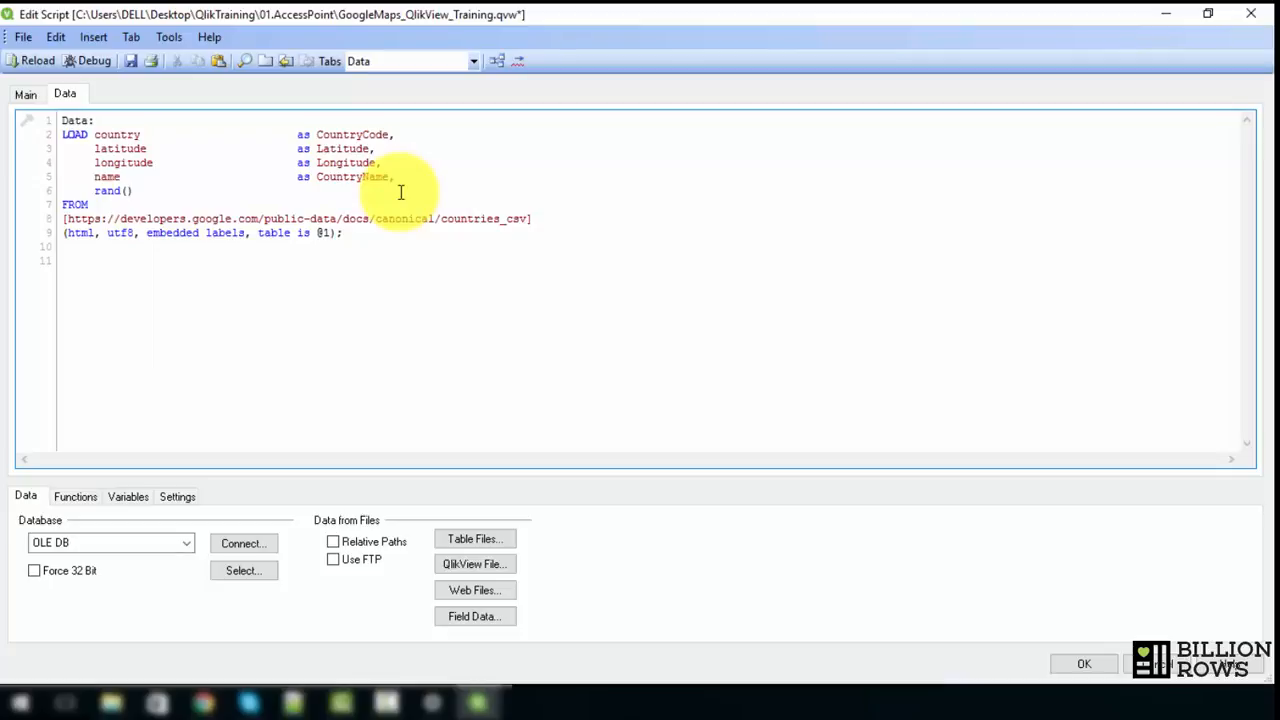
pyautogui.write('*')
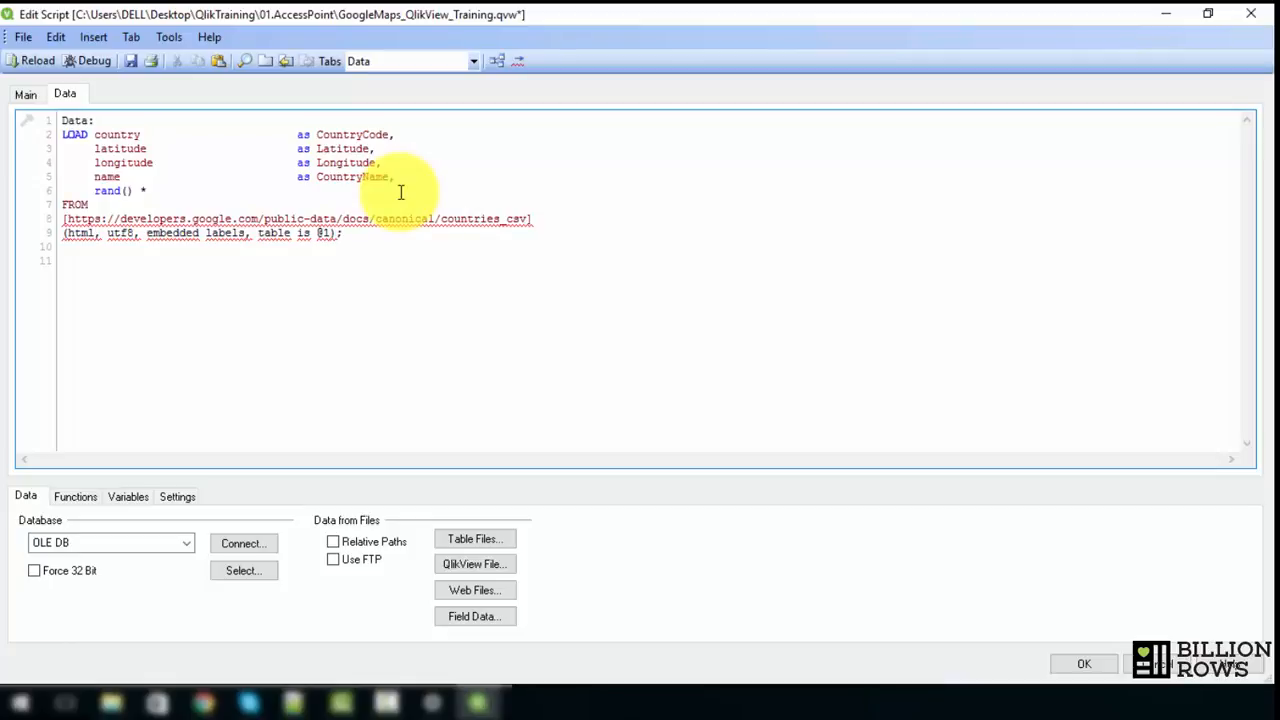
pyautogui.write('1000000')
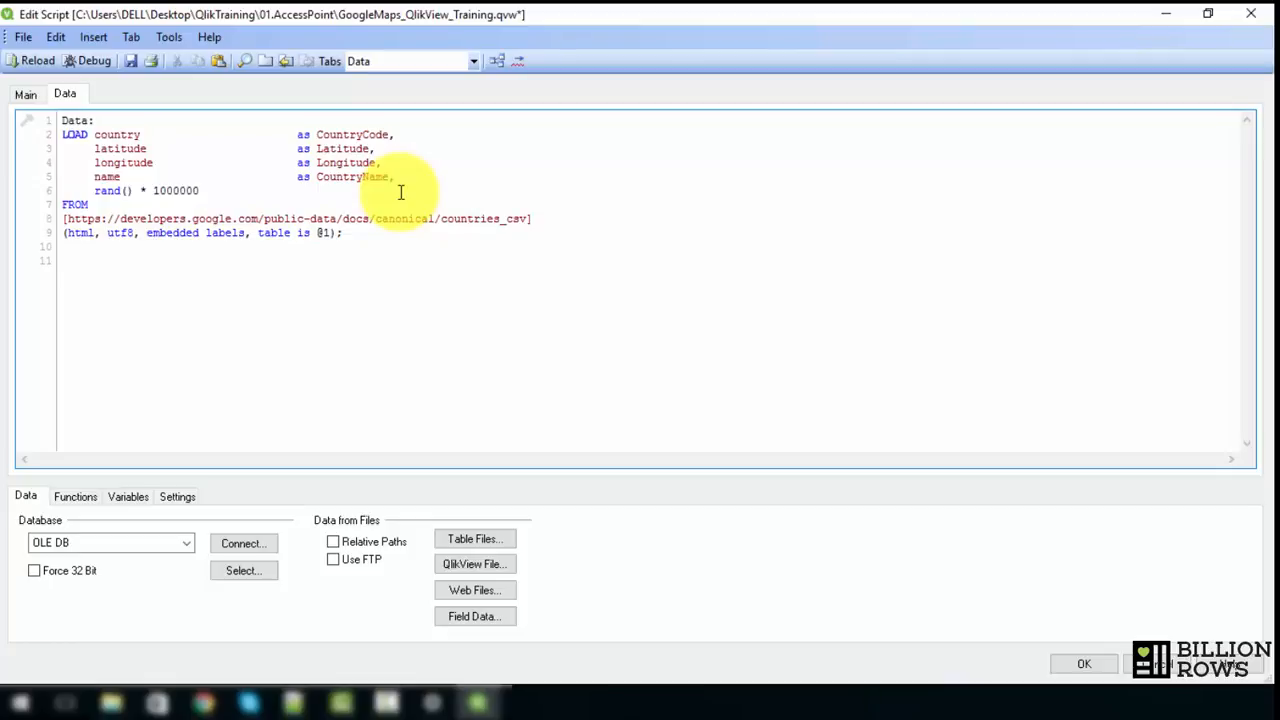
# Wrap the random-number expression in num() with the format '###0.00'.
pyautogui.press('Left')
pyautogui.press('Left')
pyautogui.press('Left')
pyautogui.press('Left')
pyautogui.press('Left')
pyautogui.press('Left')
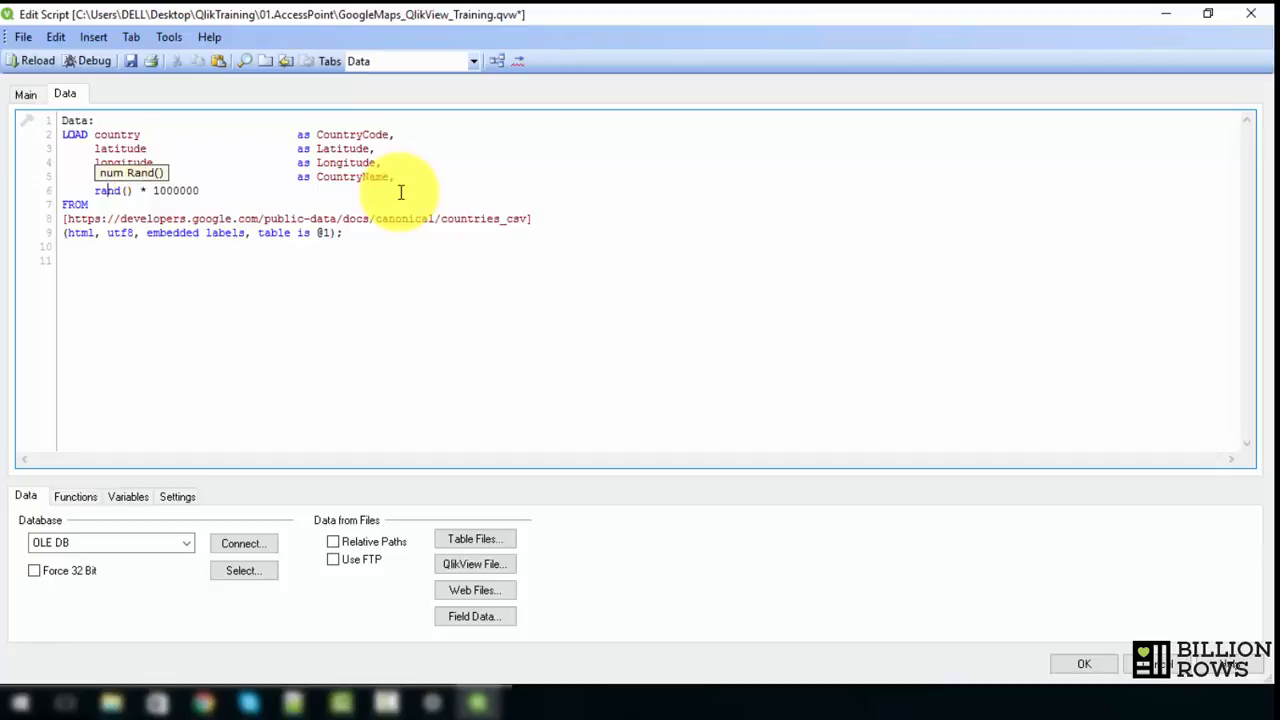
pyautogui.press('Left')
pyautogui.press('Left')
pyautogui.write('num(')
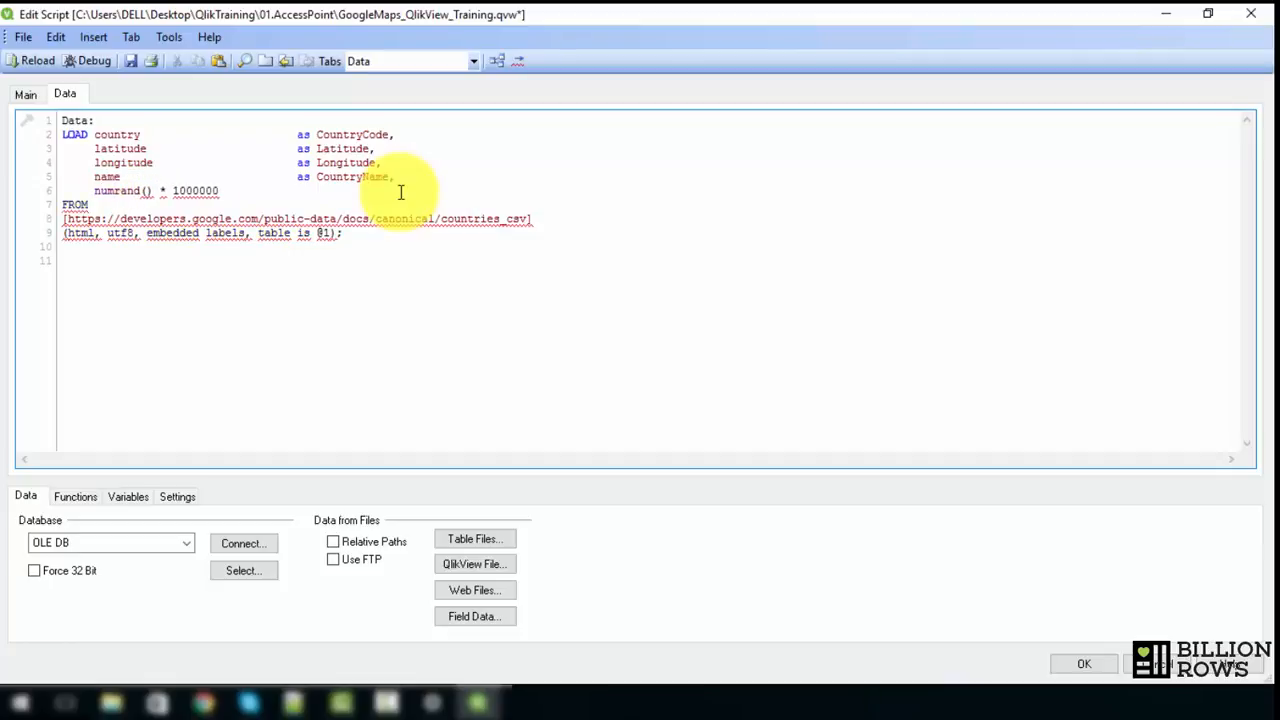
pyautogui.press('Right')
pyautogui.press('Right')
pyautogui.press('Right')
pyautogui.press('Right')
pyautogui.press('Right')
pyautogui.press('Right')
pyautogui.press('Right')
pyautogui.press('Right')
pyautogui.press('Right')
pyautogui.press('Right')
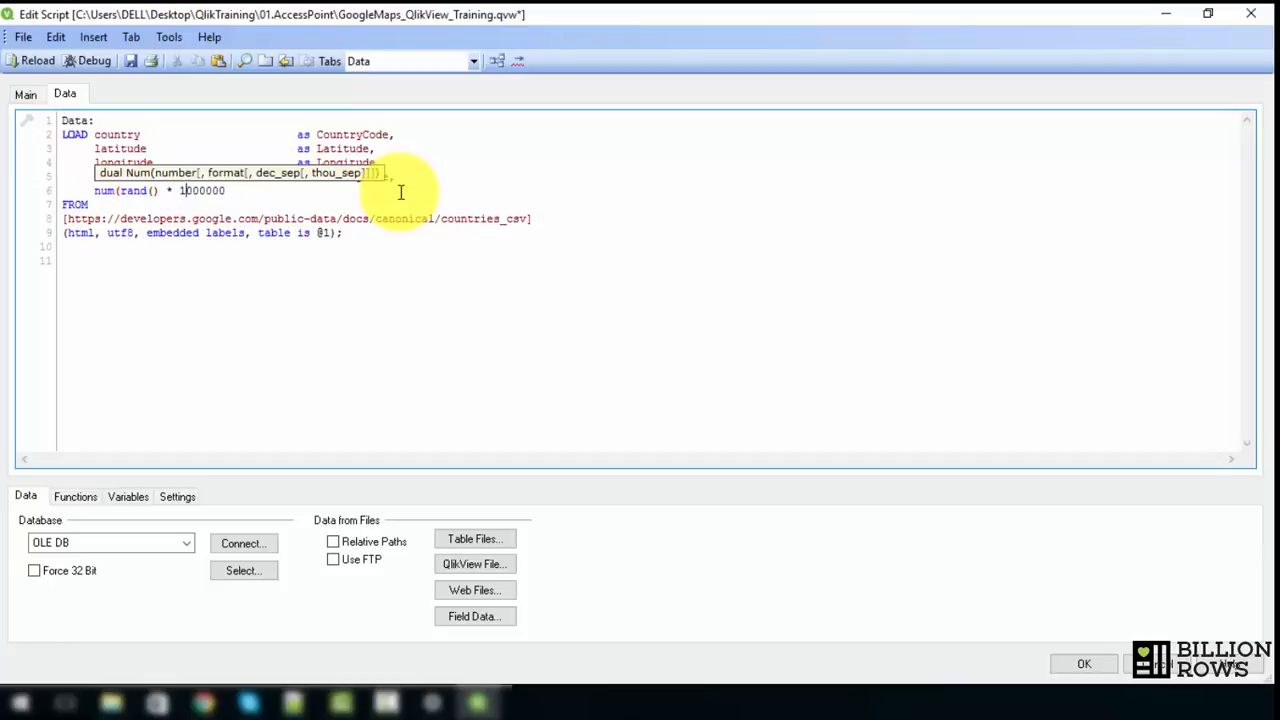
pyautogui.press('Right')
pyautogui.press('Right')
pyautogui.write(", ''")
pyautogui.write('###')
pyautogui.write('00')
pyautogui.write(') as ')
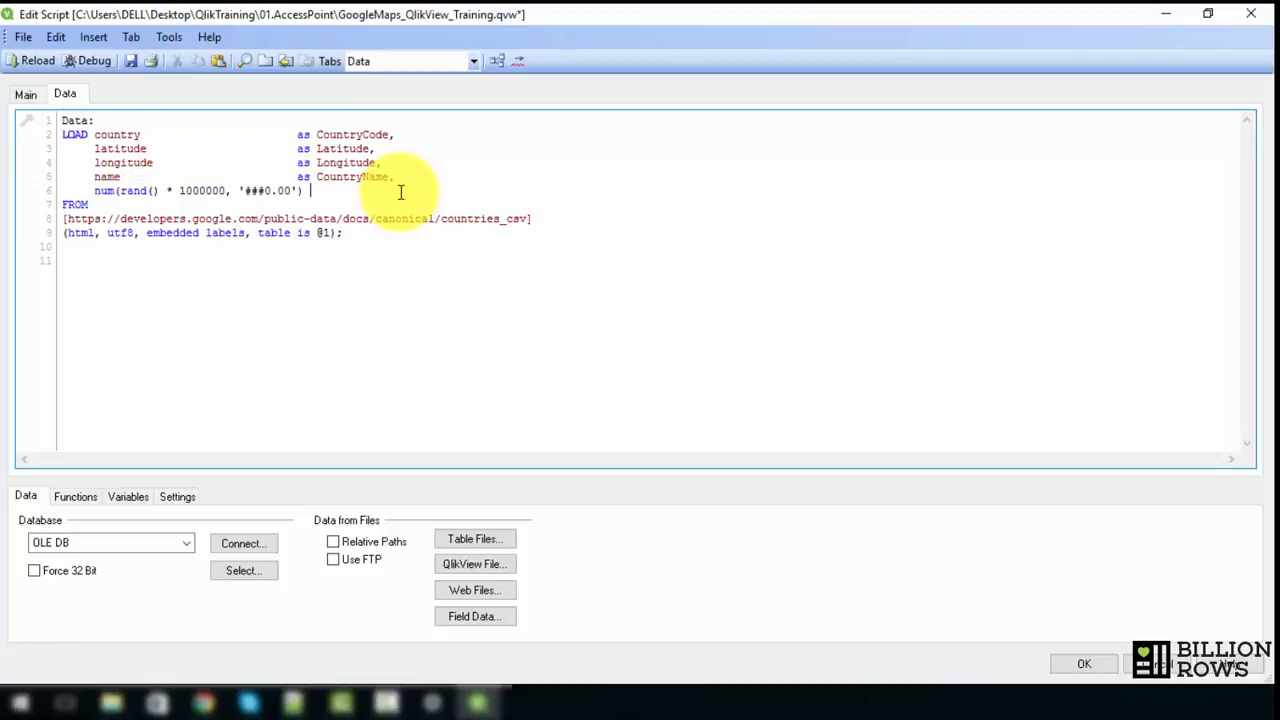
# Alias the formatted random number as Sales and line up all the field aliases above it.
pyautogui.write('SAles')
pyautogui.press('BackSpace')
pyautogui.write('a')
pyautogui.press('Tab')
pyautogui.press('Up')
pyautogui.press('Tab')
pyautogui.press('Up')
pyautogui.press('Tab')
pyautogui.press('Up')
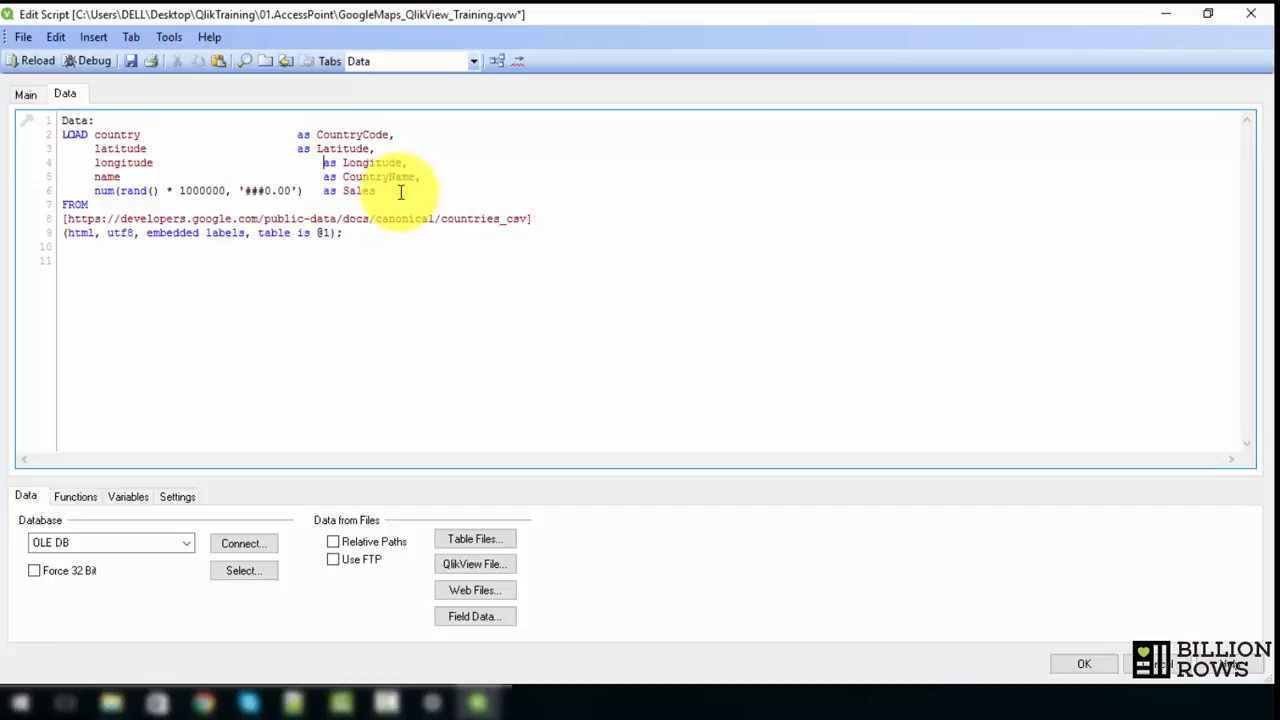
pyautogui.press('Tab')
pyautogui.press('Up')
pyautogui.press('Tab')
# Reload the script and dismiss the sheet properties without adding any fields.
pyautogui.hotkey('ctrl', 'r')
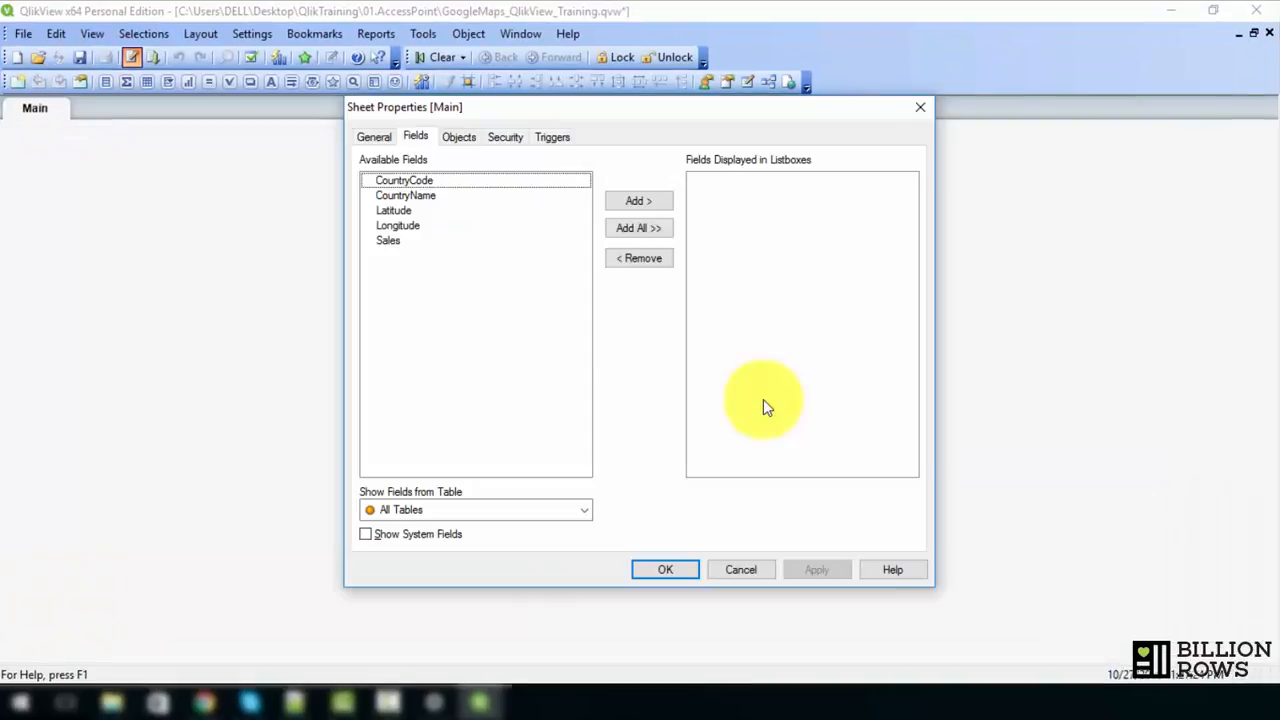
pyautogui.click(680, 581)
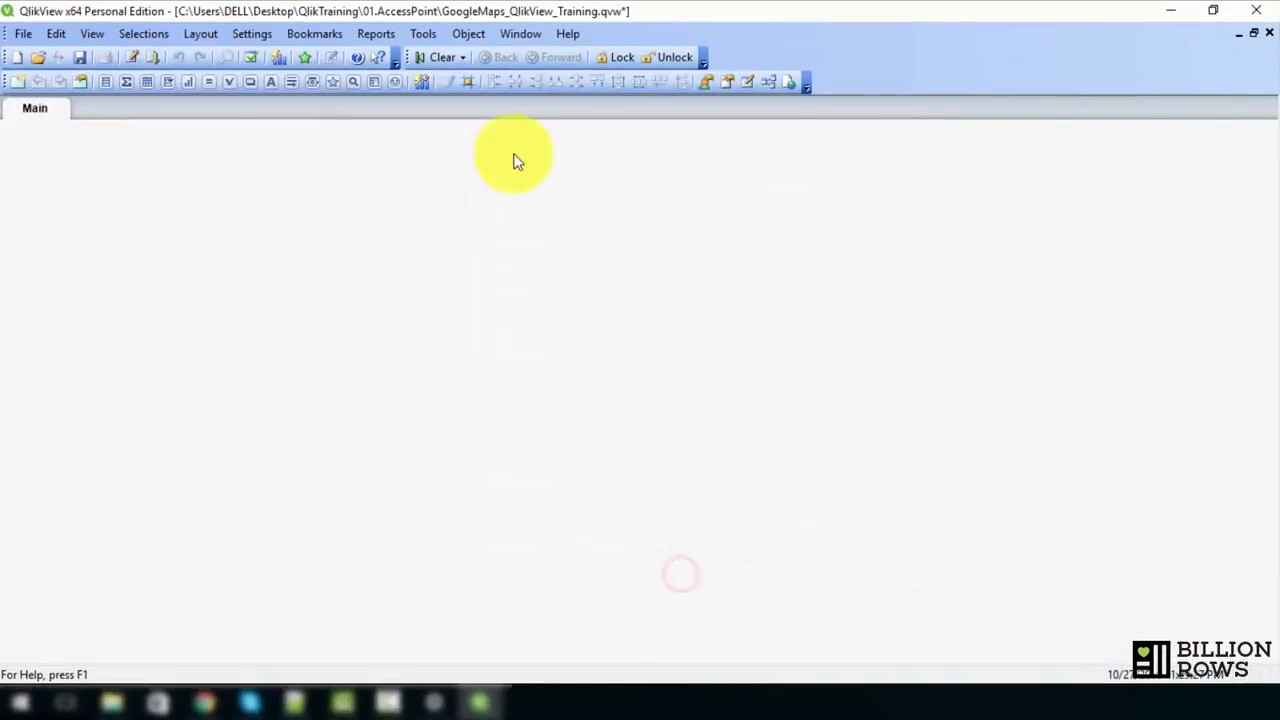
# Preview the Data table in the table viewer to examine the generated Sales values, and close the viewer.
pyautogui.click(768, 82)
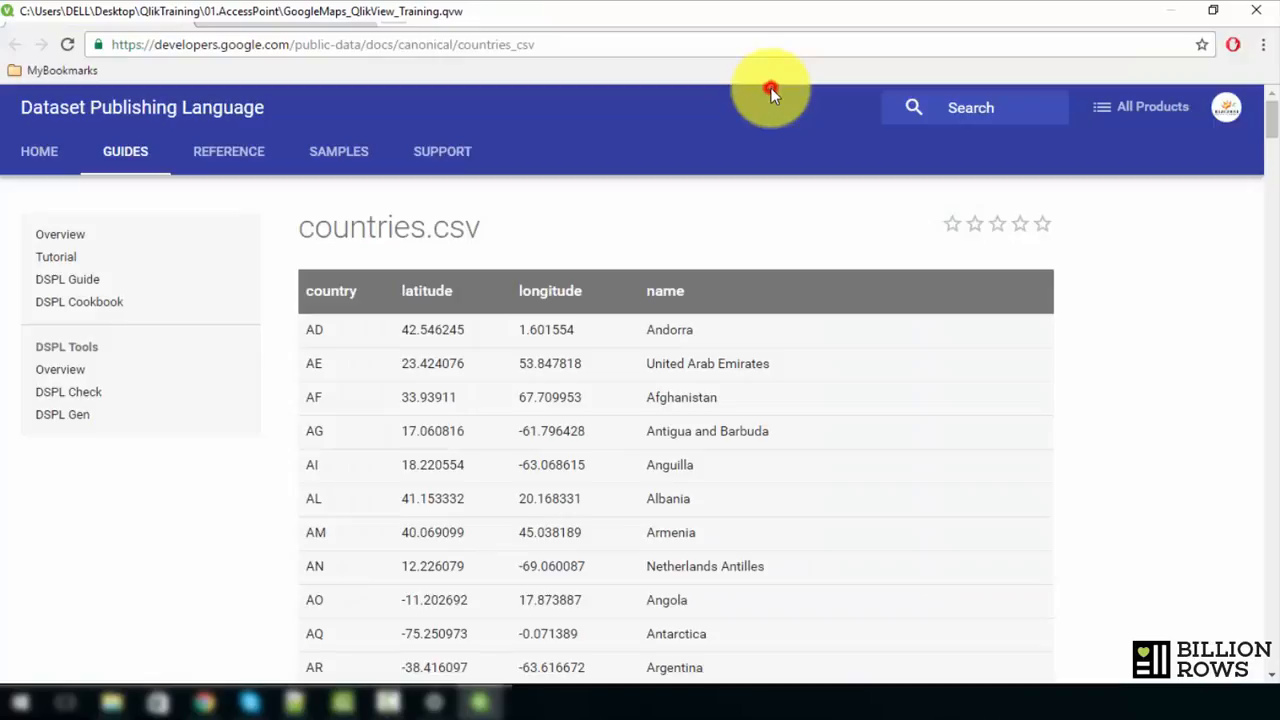
pyautogui.moveTo(670, 387); pyautogui.dragTo(798, 392)
pyautogui.rightClick(622, 306)
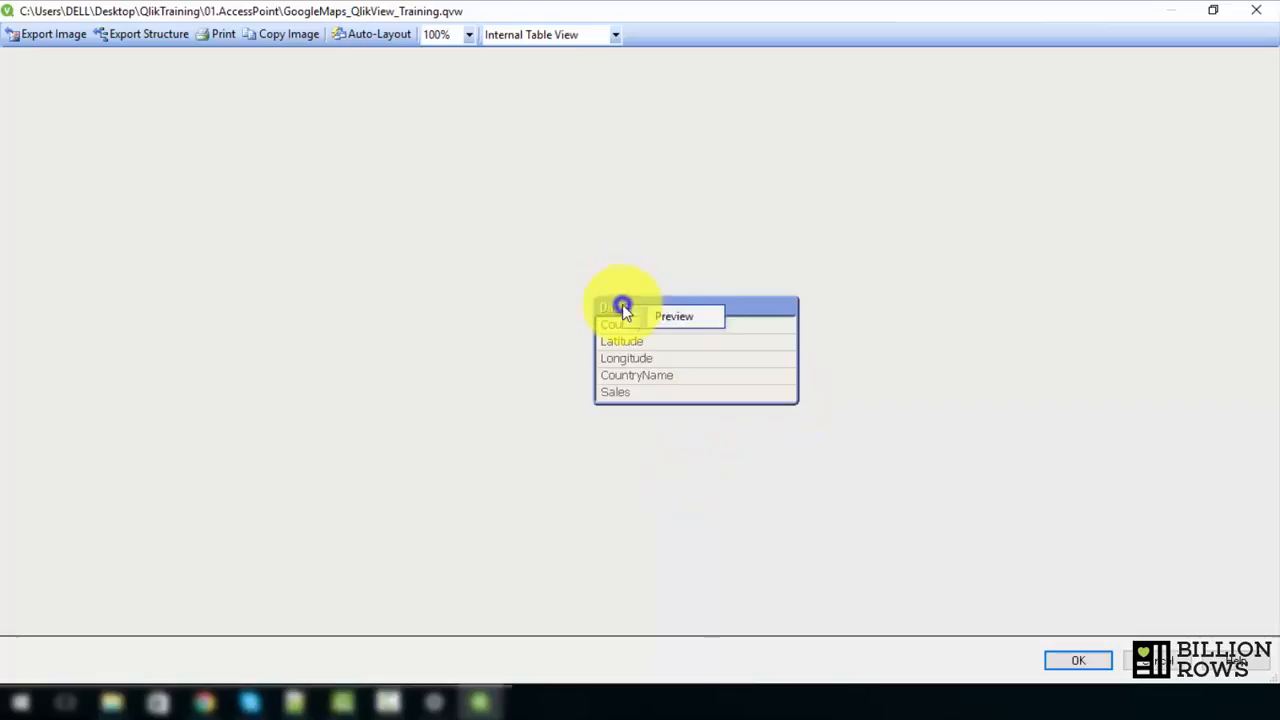
pyautogui.click(670, 318)
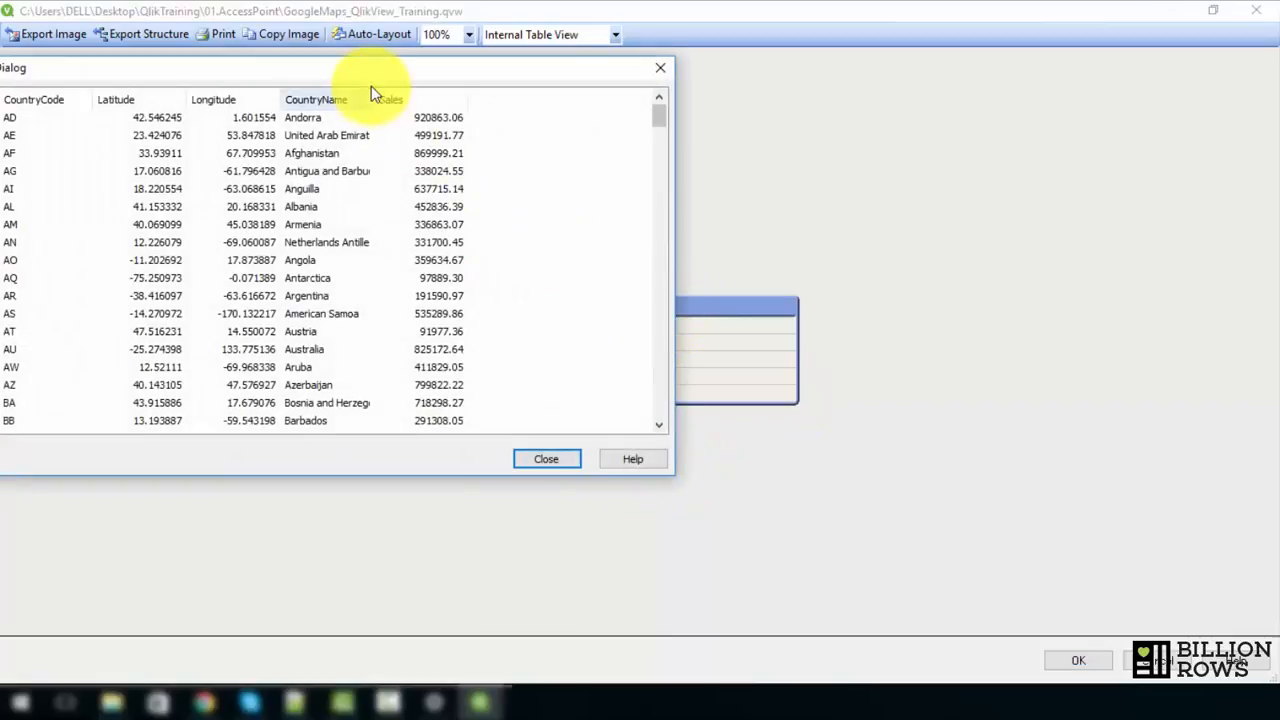
pyautogui.moveTo(370, 76); pyautogui.dragTo(473, 78)
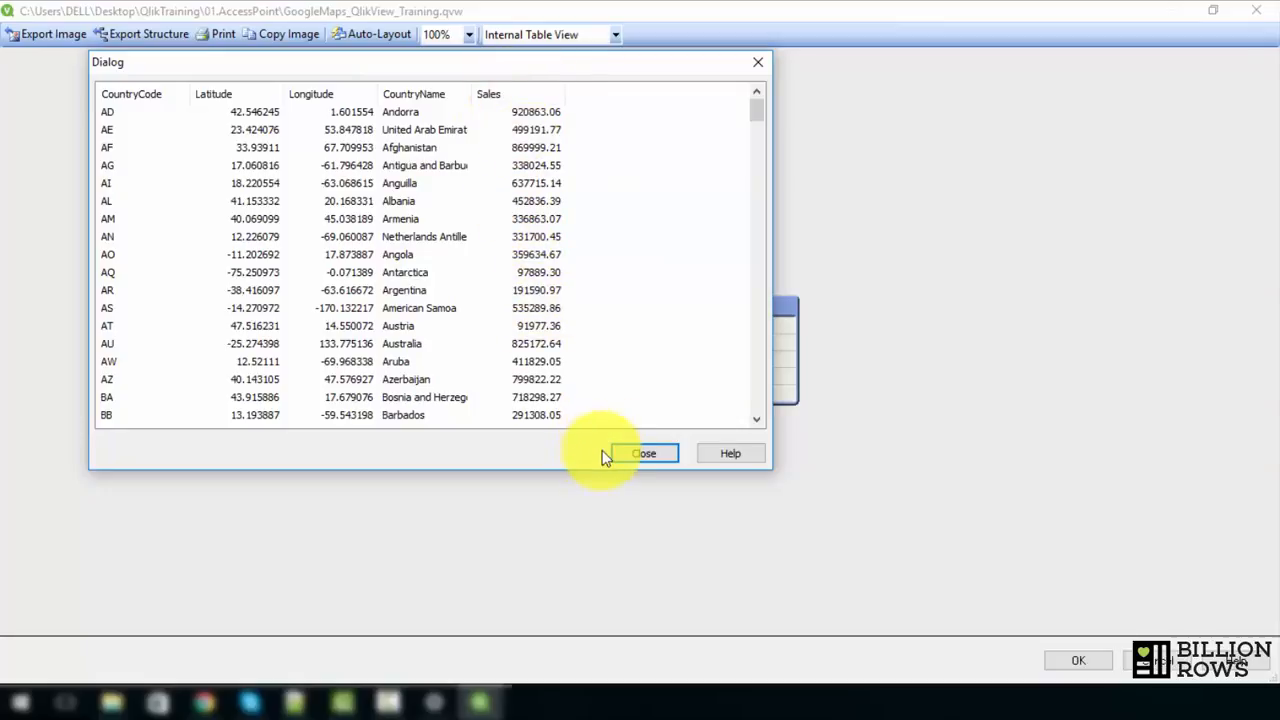
pyautogui.click(638, 458)
pyautogui.scroll(-7, 571, 371)
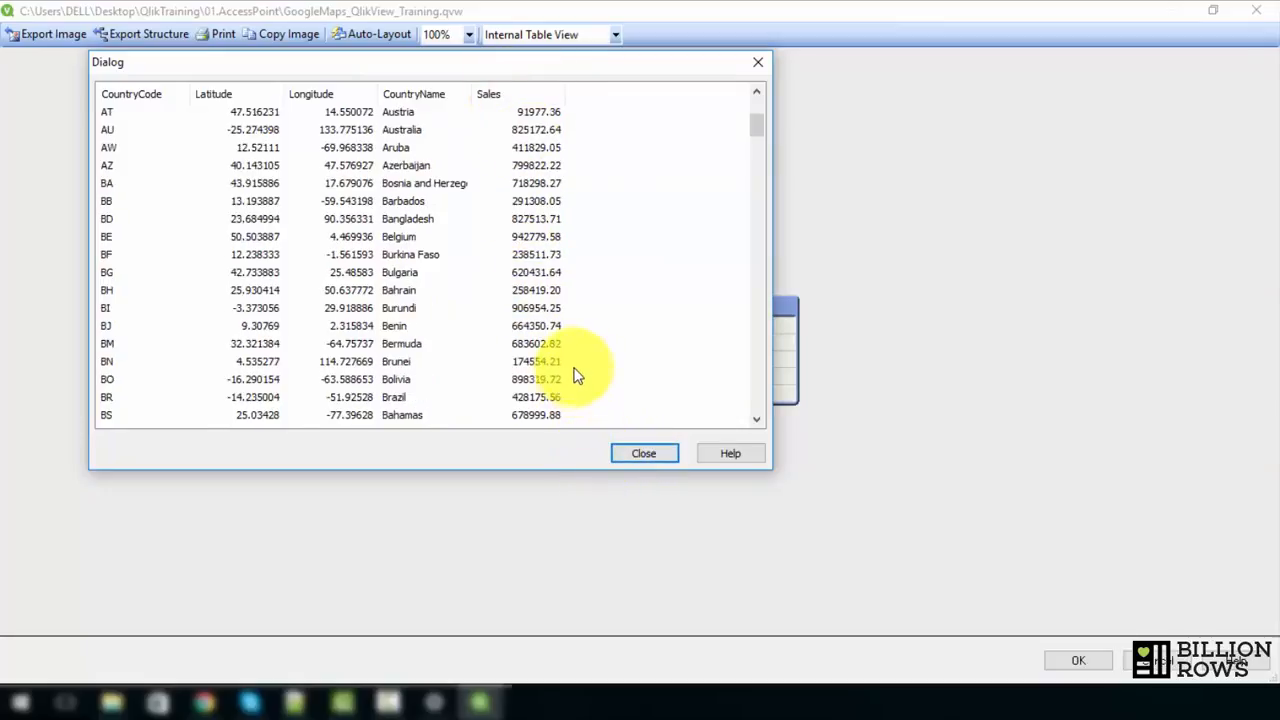
pyautogui.click(636, 458)
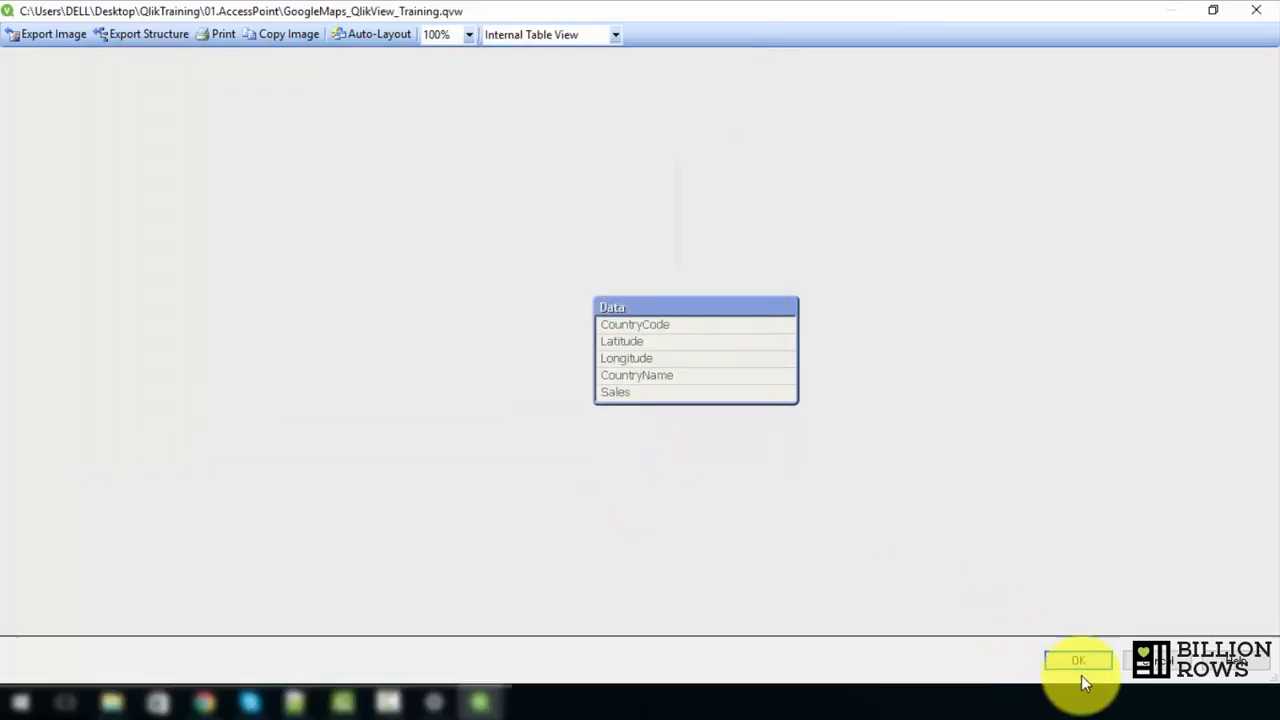
pyautogui.click(1078, 661)
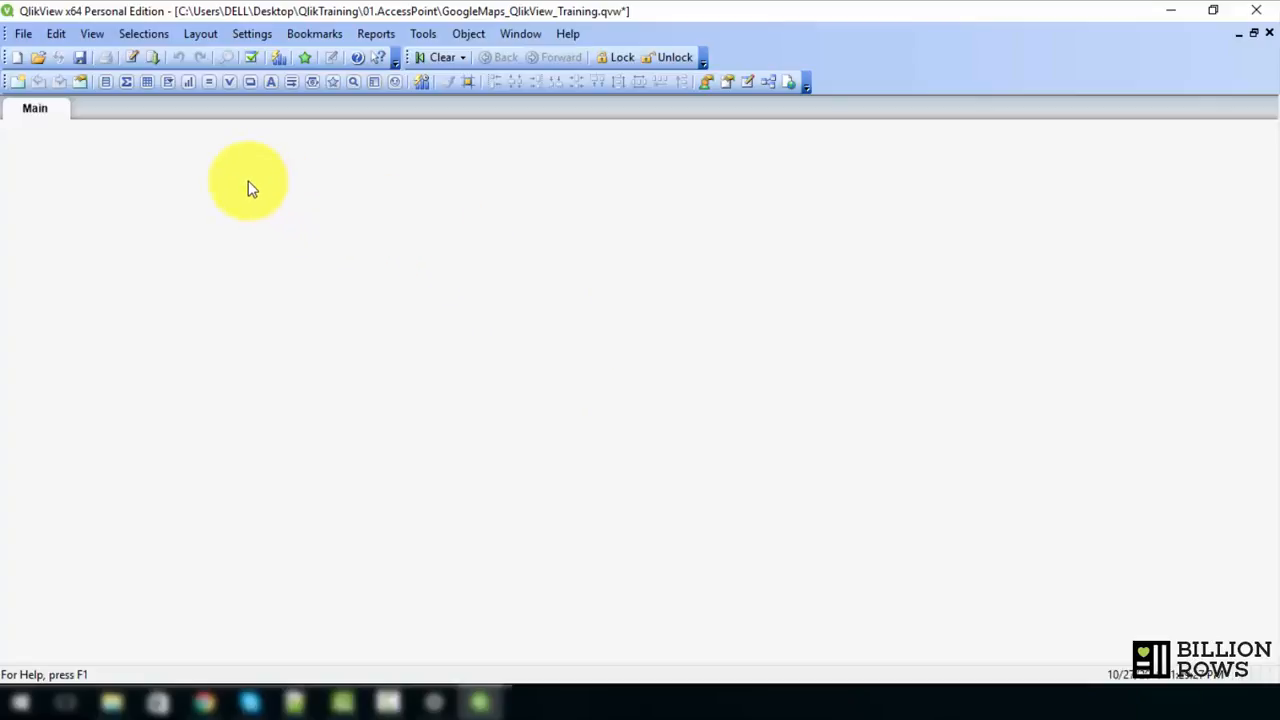
# Reopen the script editor, and add a script tab named GoogleMaps after the Data tab.
pyautogui.click(135, 57)
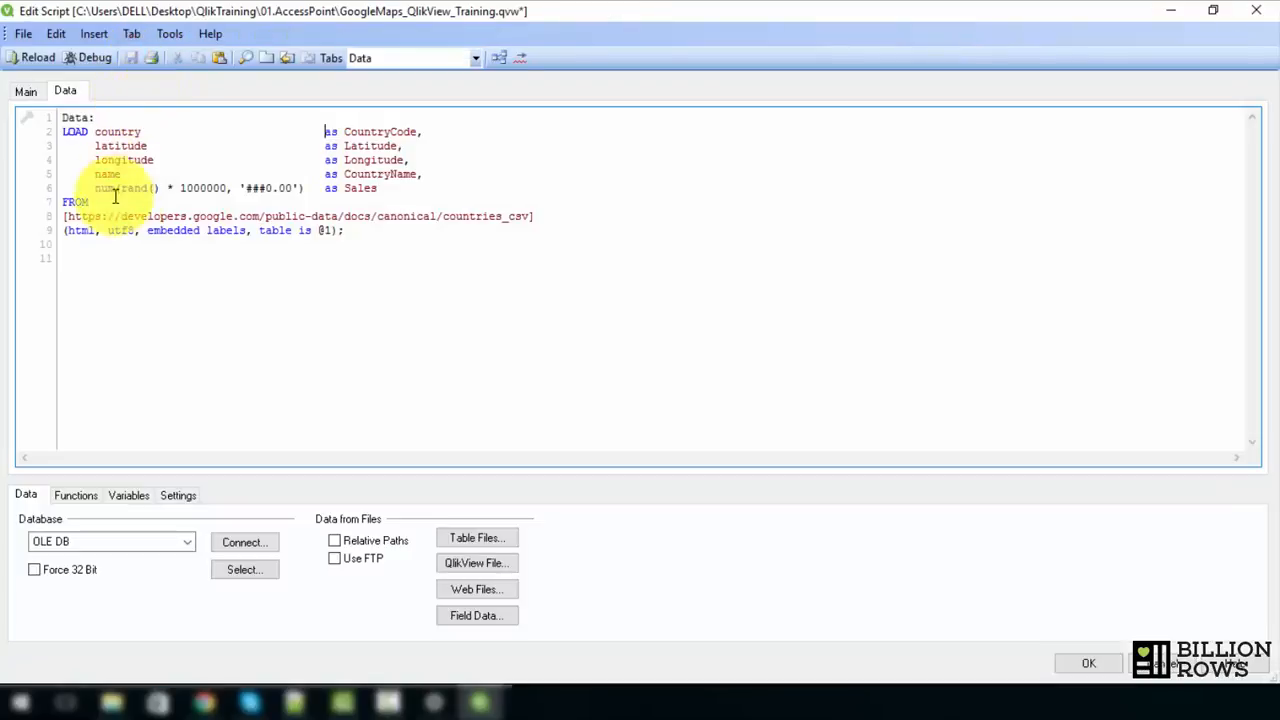
pyautogui.click(349, 230)
pyautogui.press('Return')
pyautogui.press('Return')
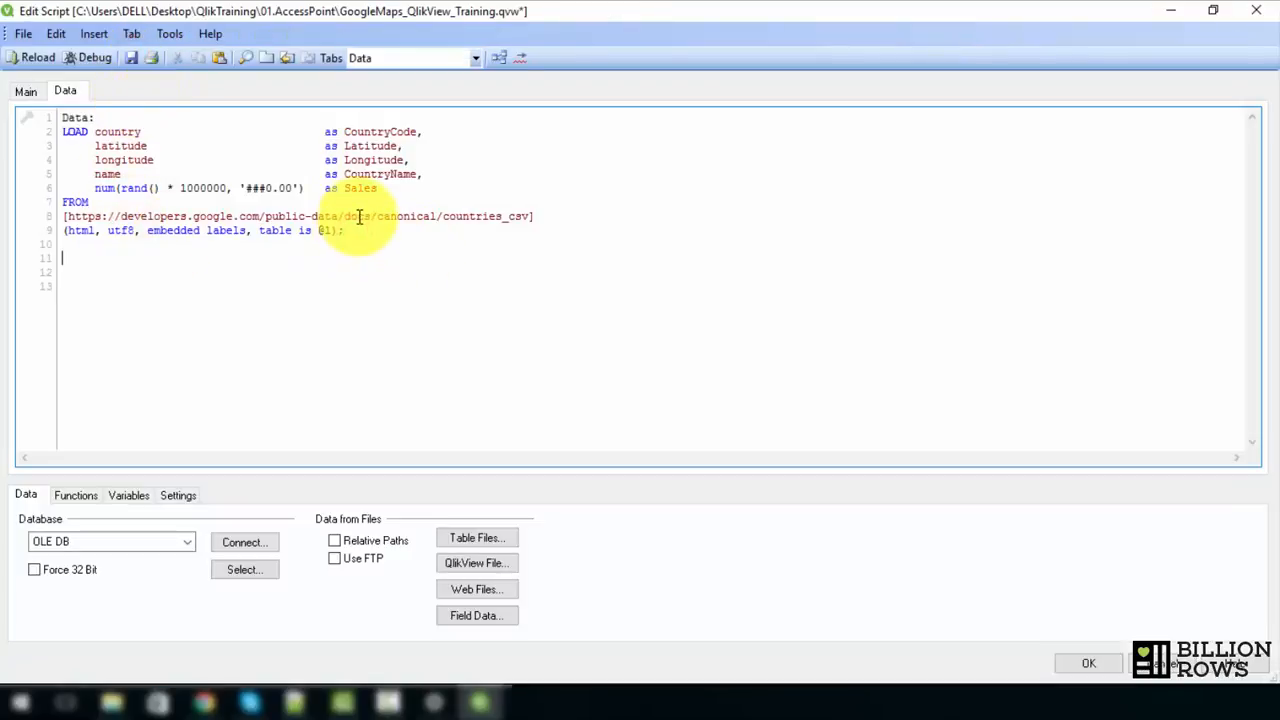
pyautogui.click(131, 34)
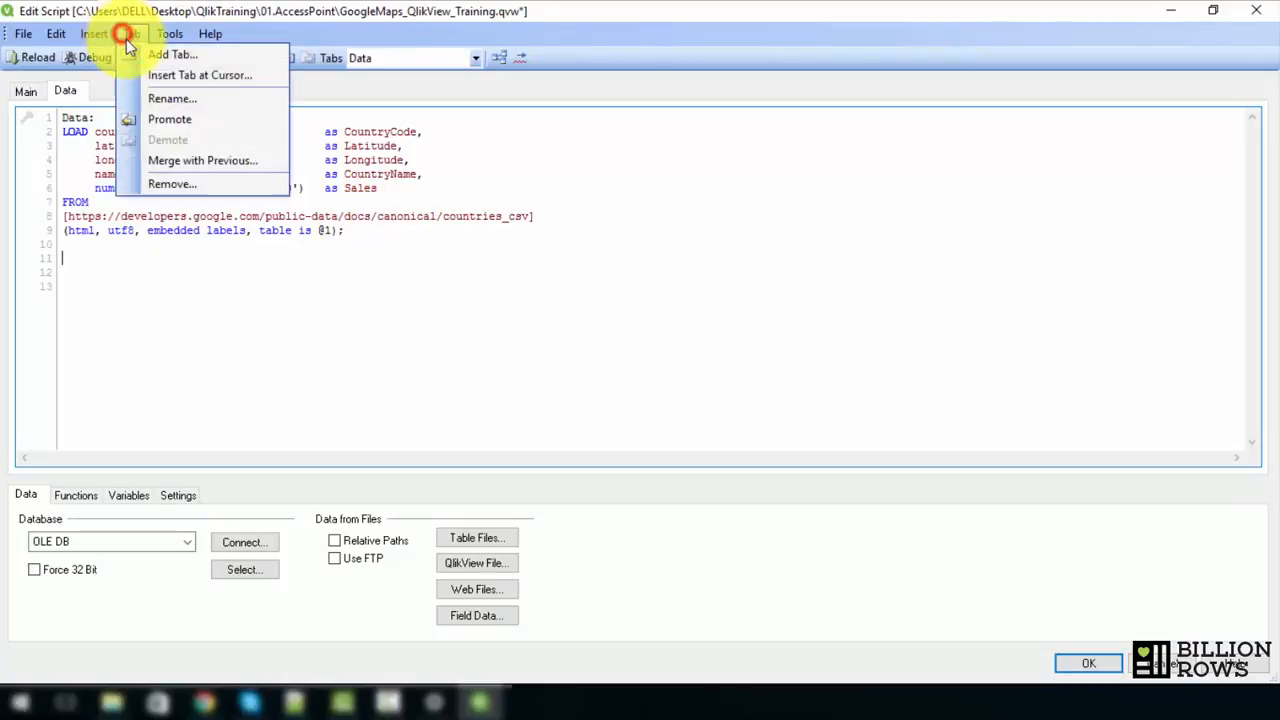
pyautogui.click(155, 52)
pyautogui.moveTo(117, 240); pyautogui.dragTo(220, 240)
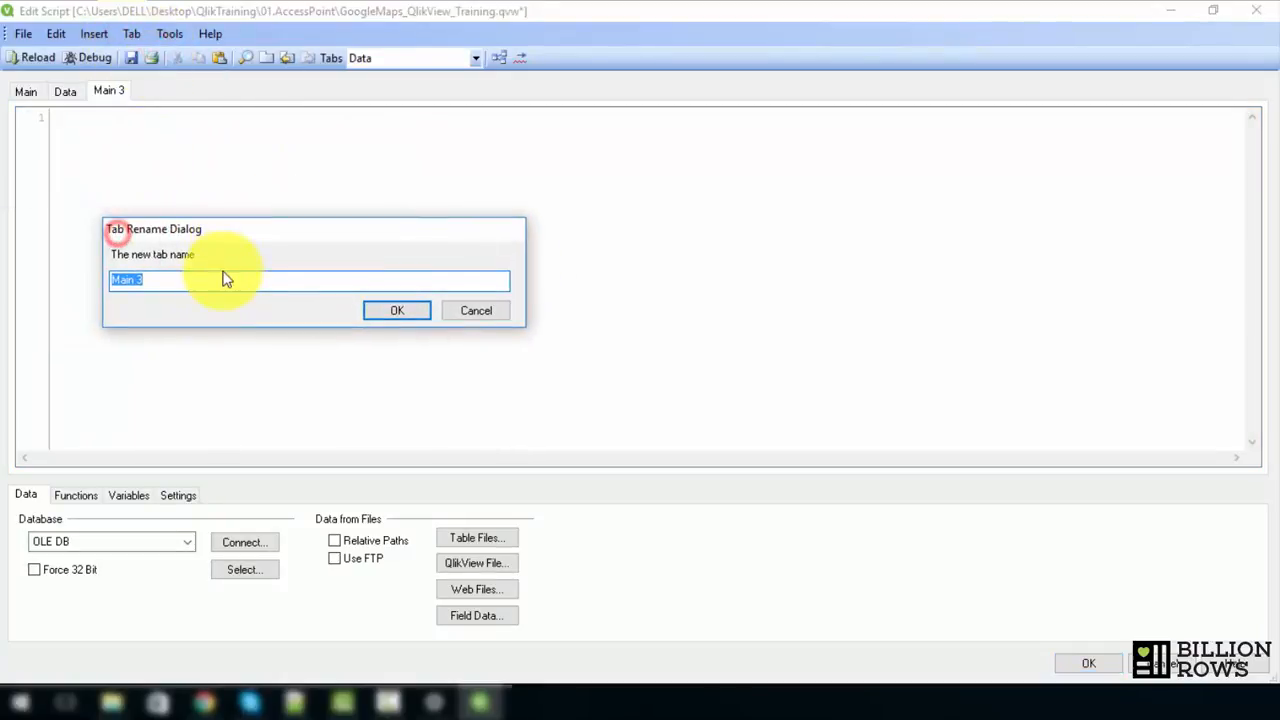
pyautogui.write('Google')
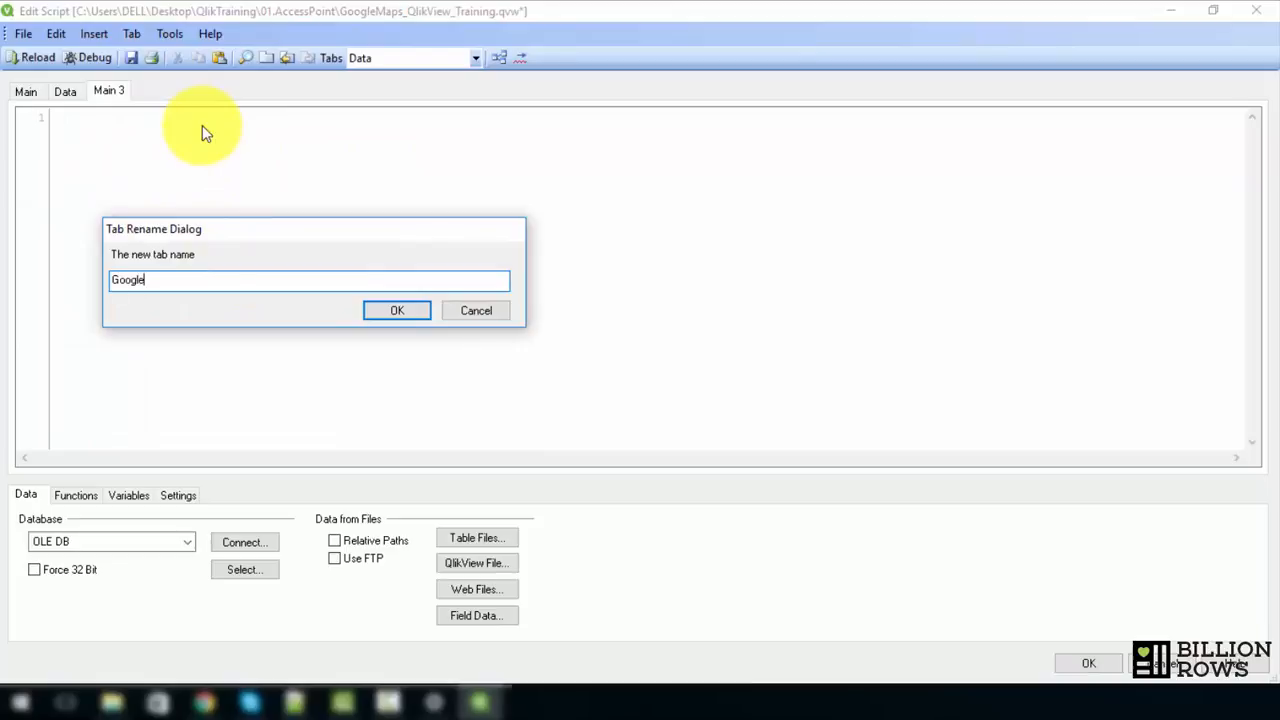
pyautogui.write('Maps')
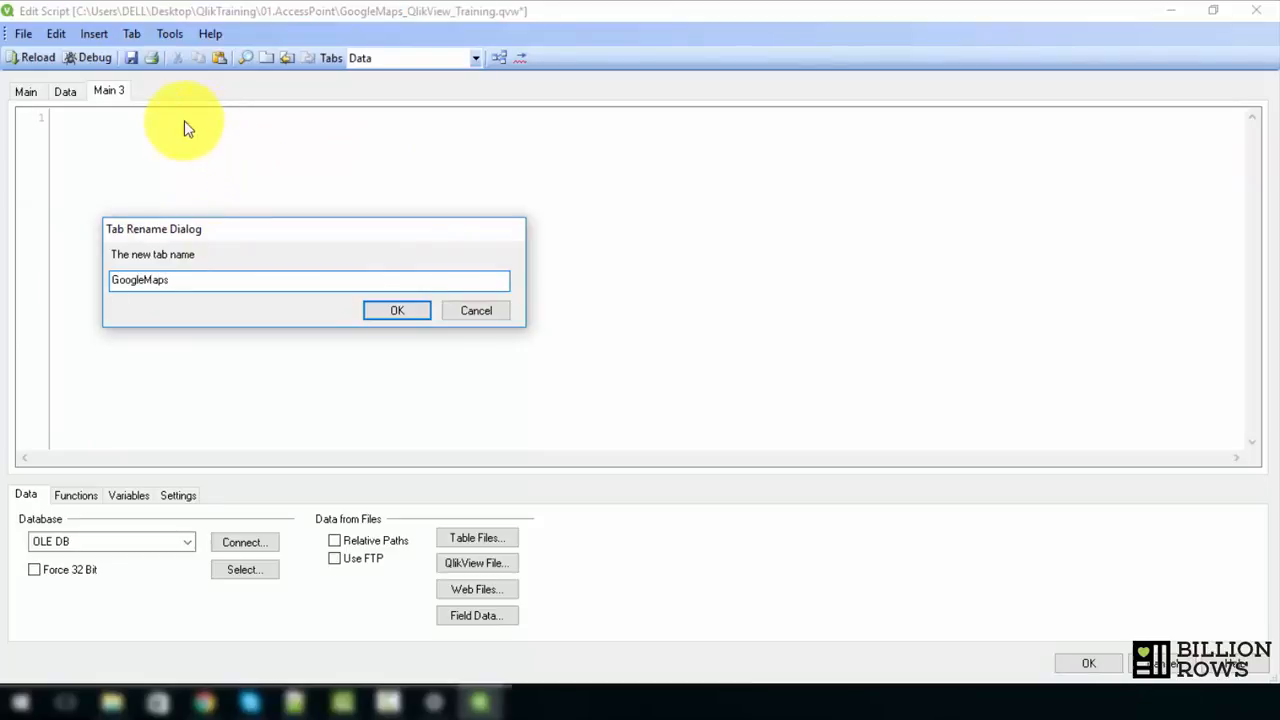
pyautogui.click(397, 310)
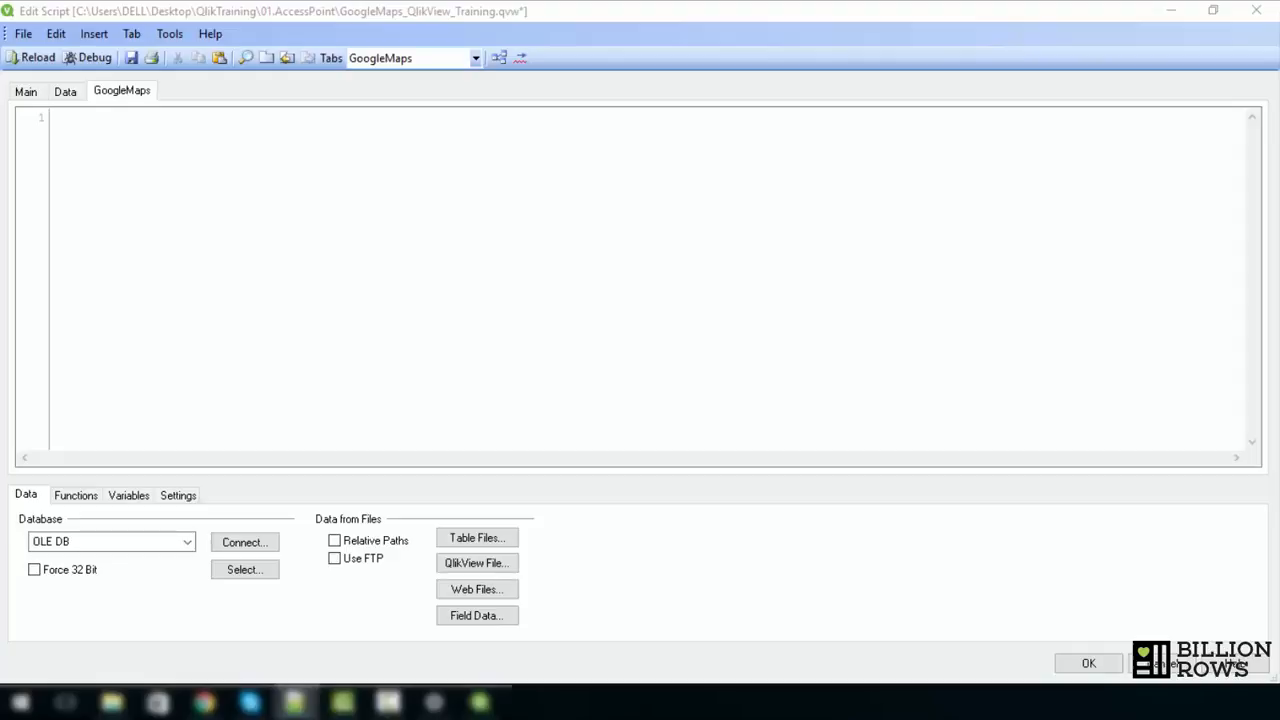
# Paste the copied Google Maps script with its map variables, zoom level and maptype tables into the empty GoogleMaps tab.
pyautogui.click(126, 197)
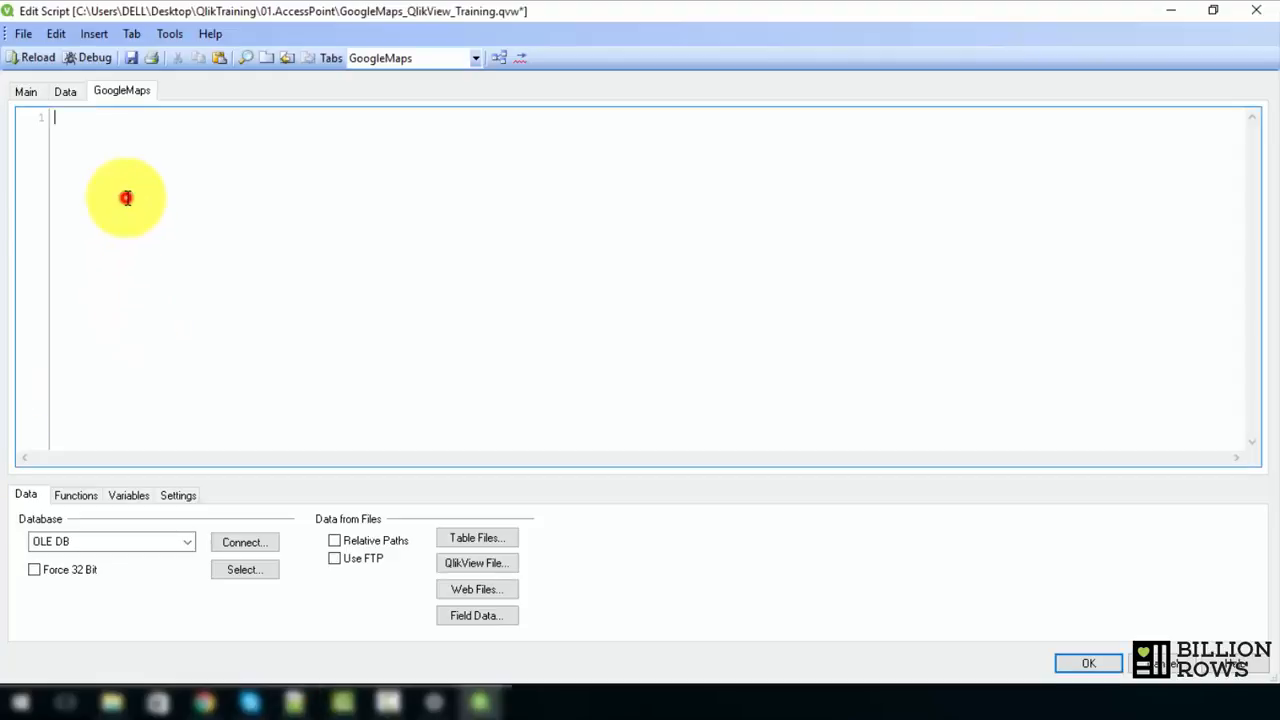
pyautogui.hotkey('ctrl', 'v')
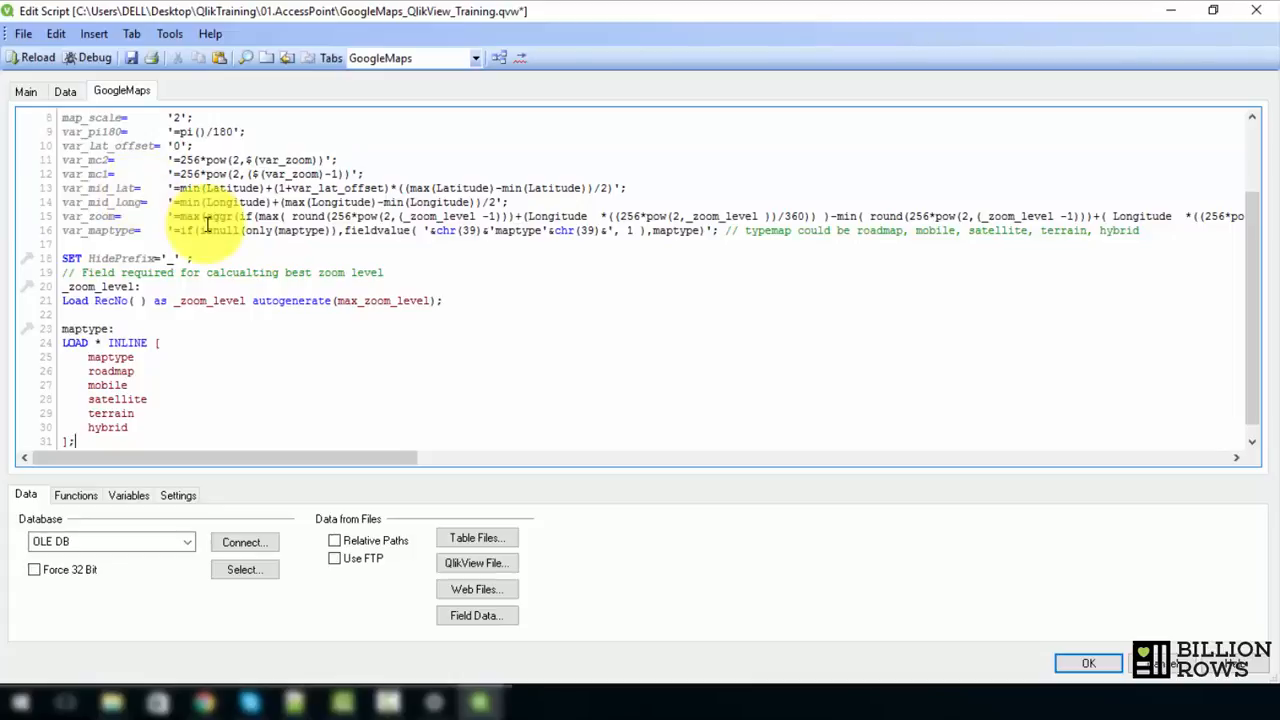
pyautogui.hotkey('ctrl', 'Home')
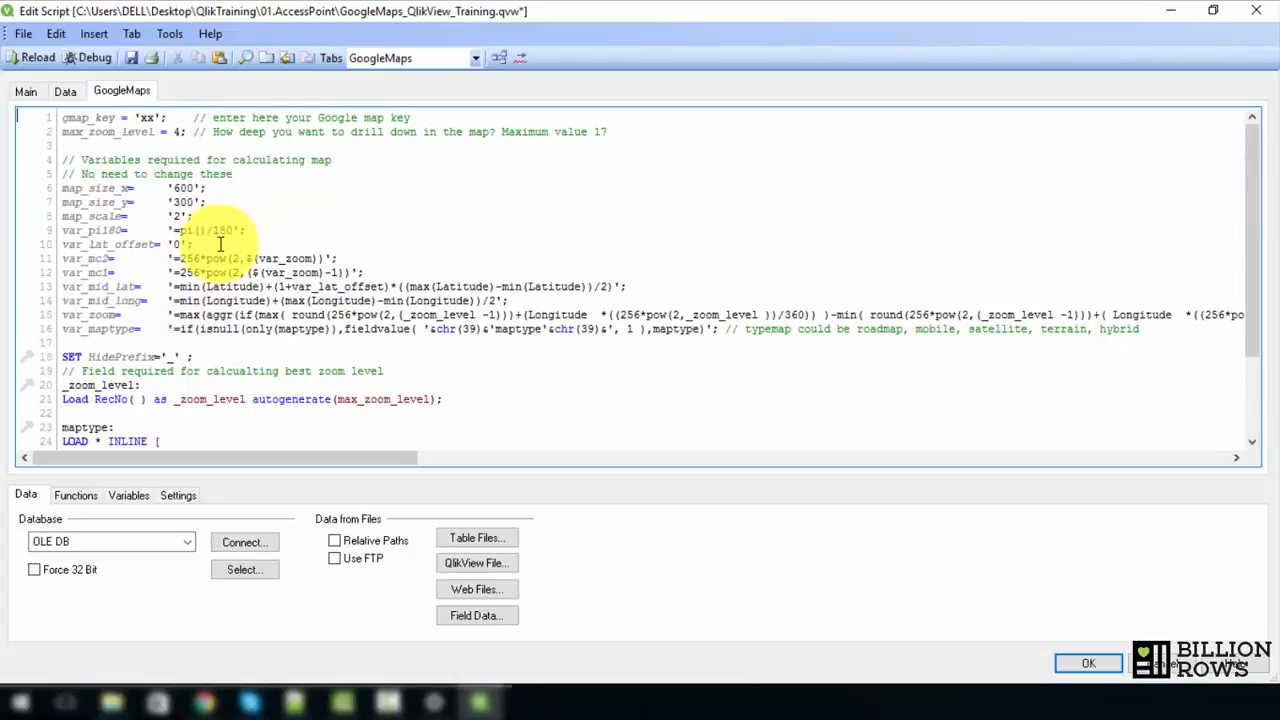
# Examine the map size, zoom and map type variables and the inline maptype table in the pasted script.
pyautogui.doubleClick(84, 202)
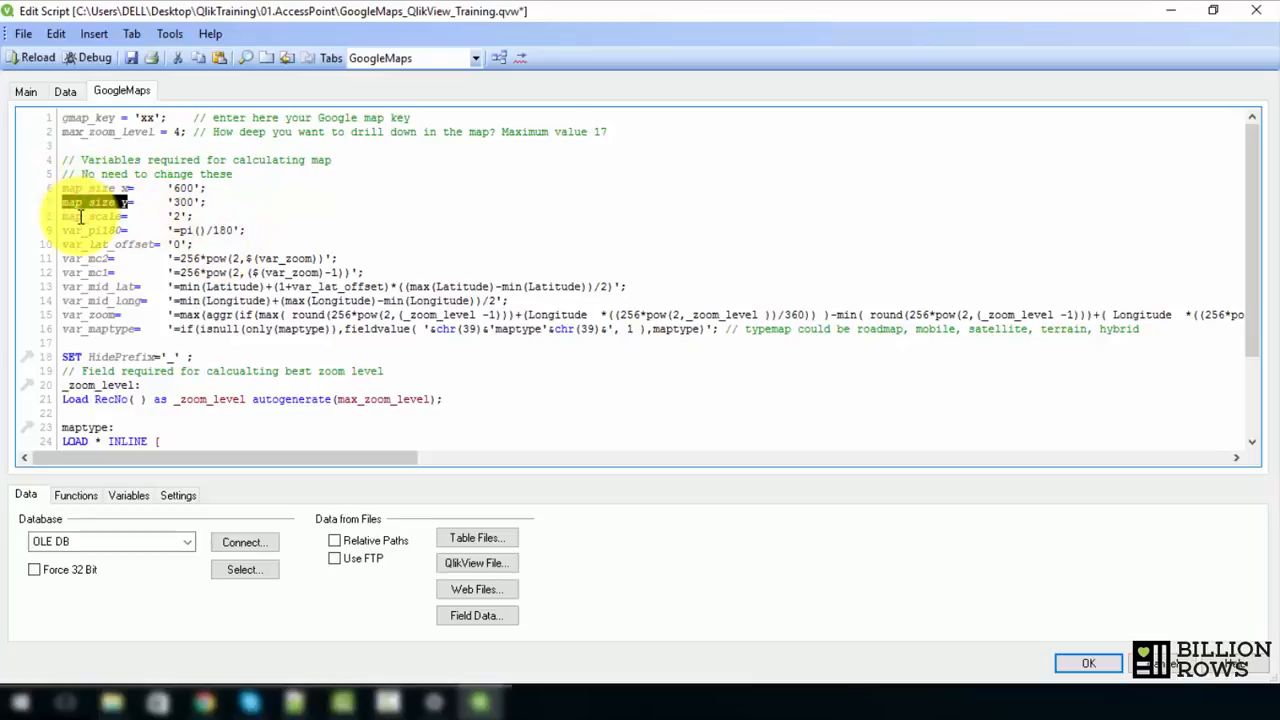
pyautogui.doubleClick(86, 316)
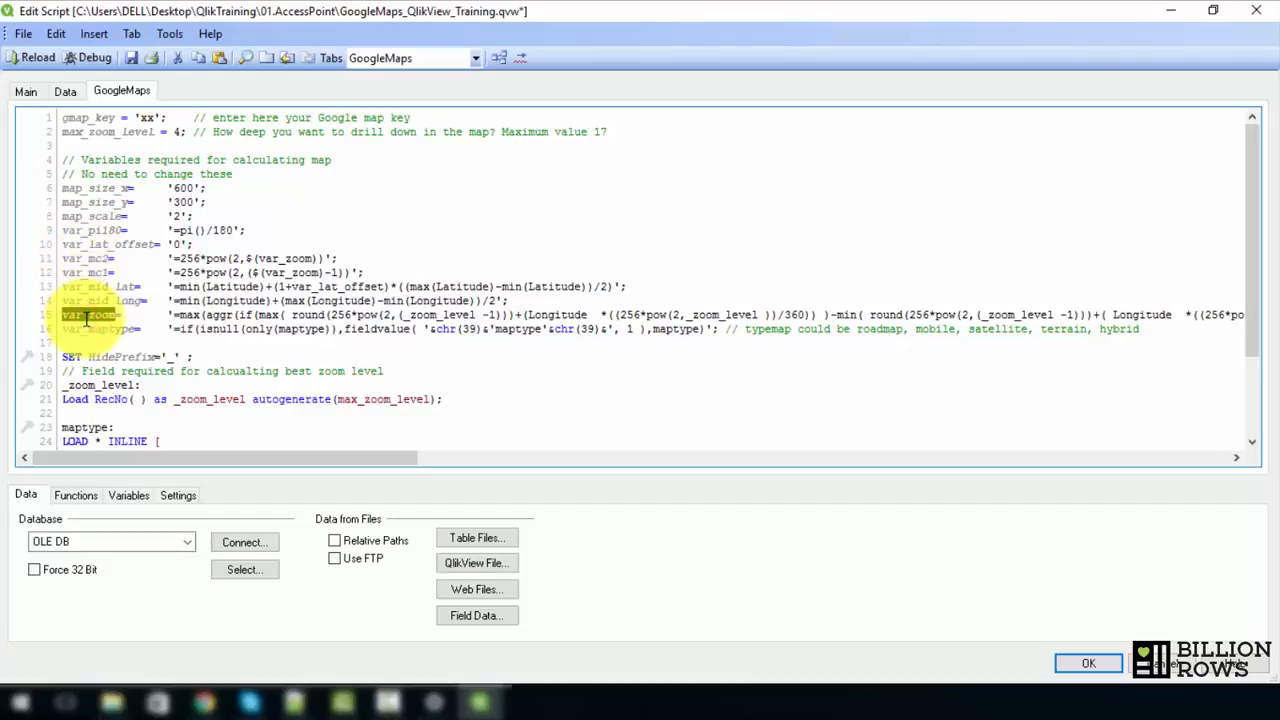
pyautogui.doubleClick(87, 329)
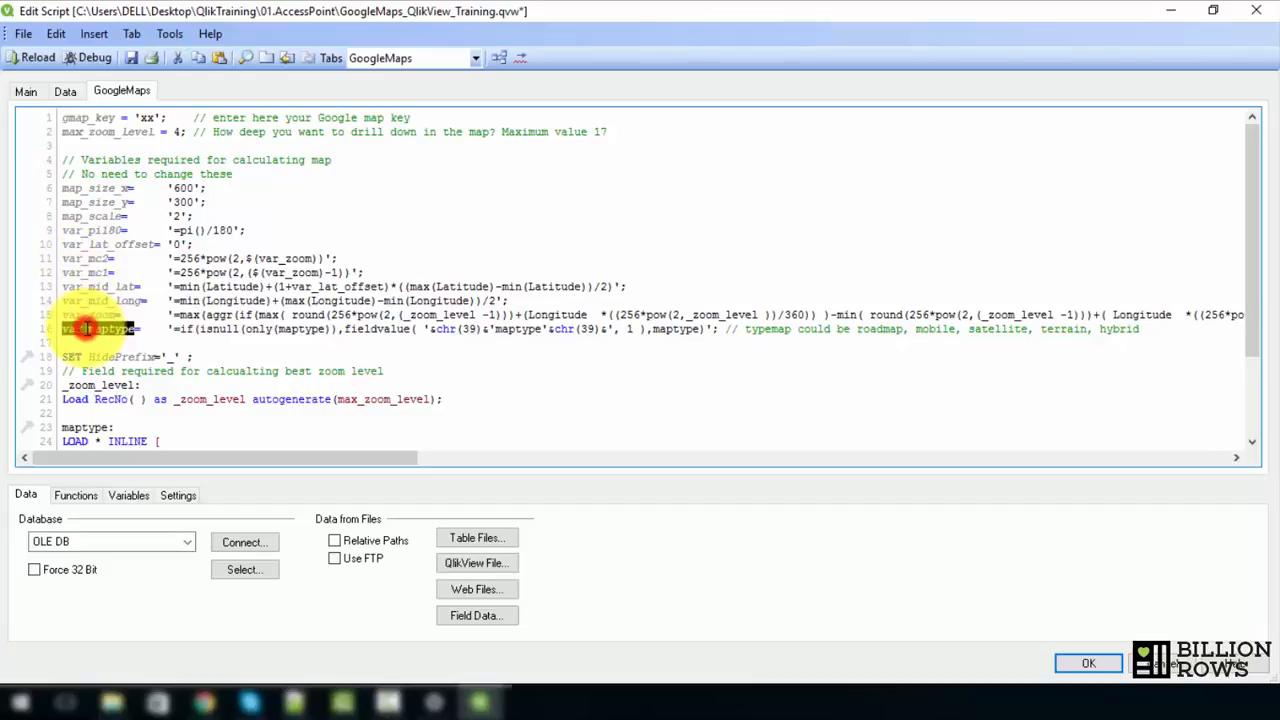
pyautogui.scroll(-3, 60, 328)
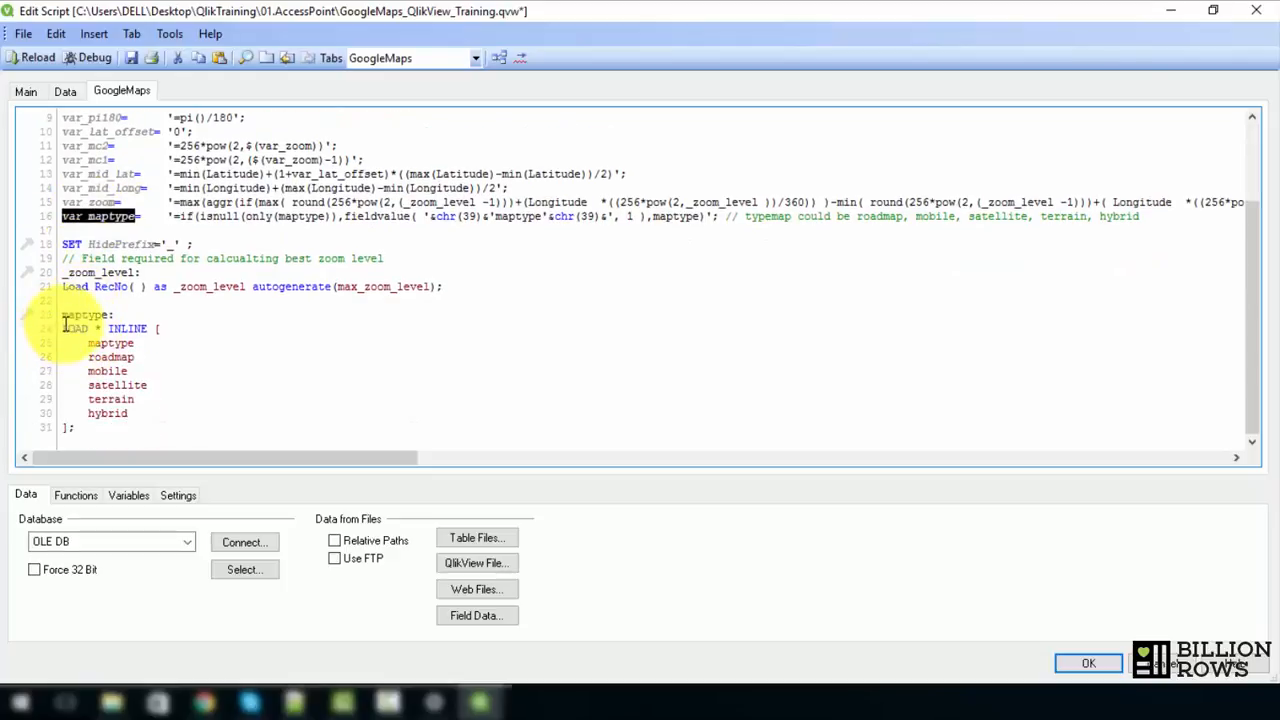
# Reload the document with the GoogleMaps script, and close the sheet properties without adding any fields to the sheet.
pyautogui.click(93, 356)
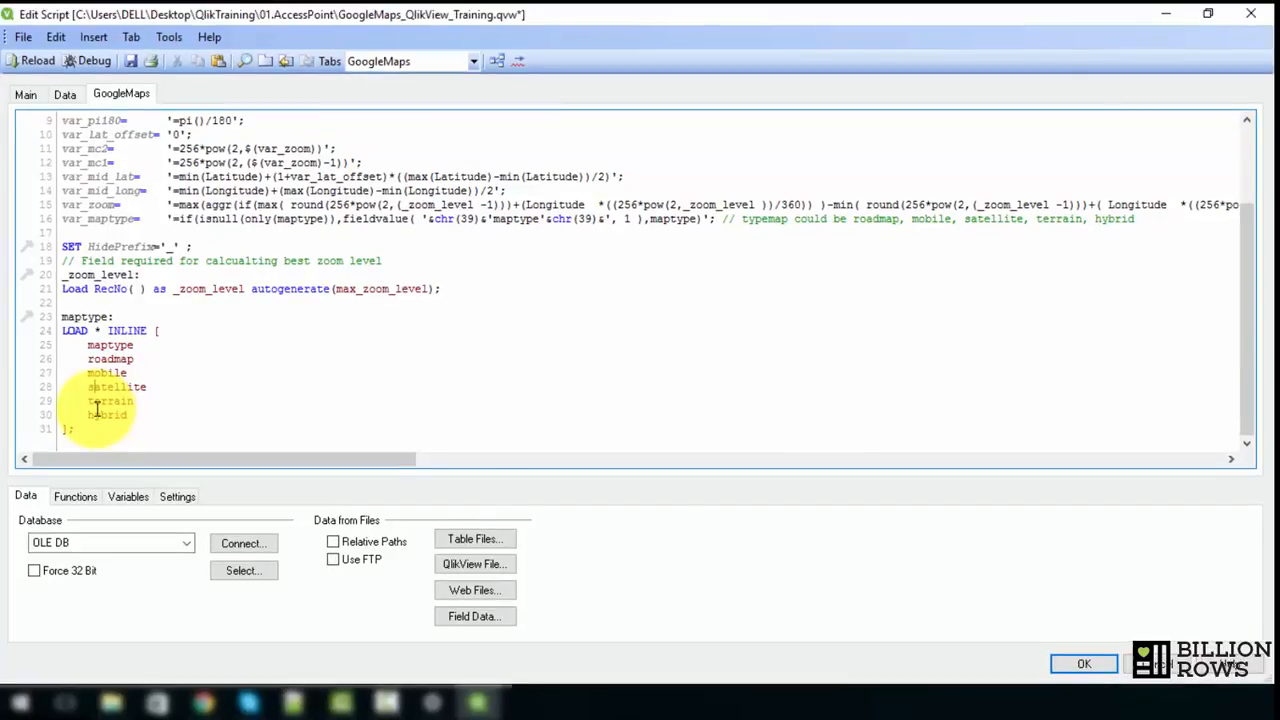
pyautogui.hotkey('ctrl', 'Home')
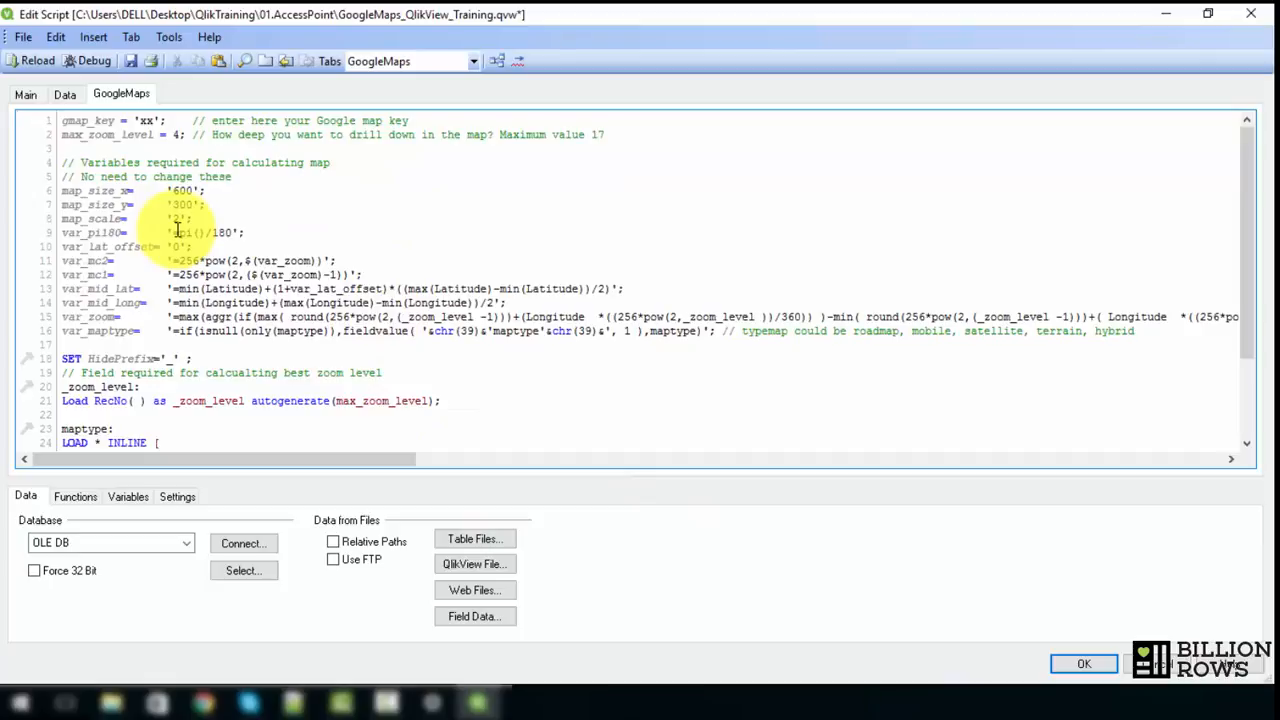
pyautogui.click(38, 62)
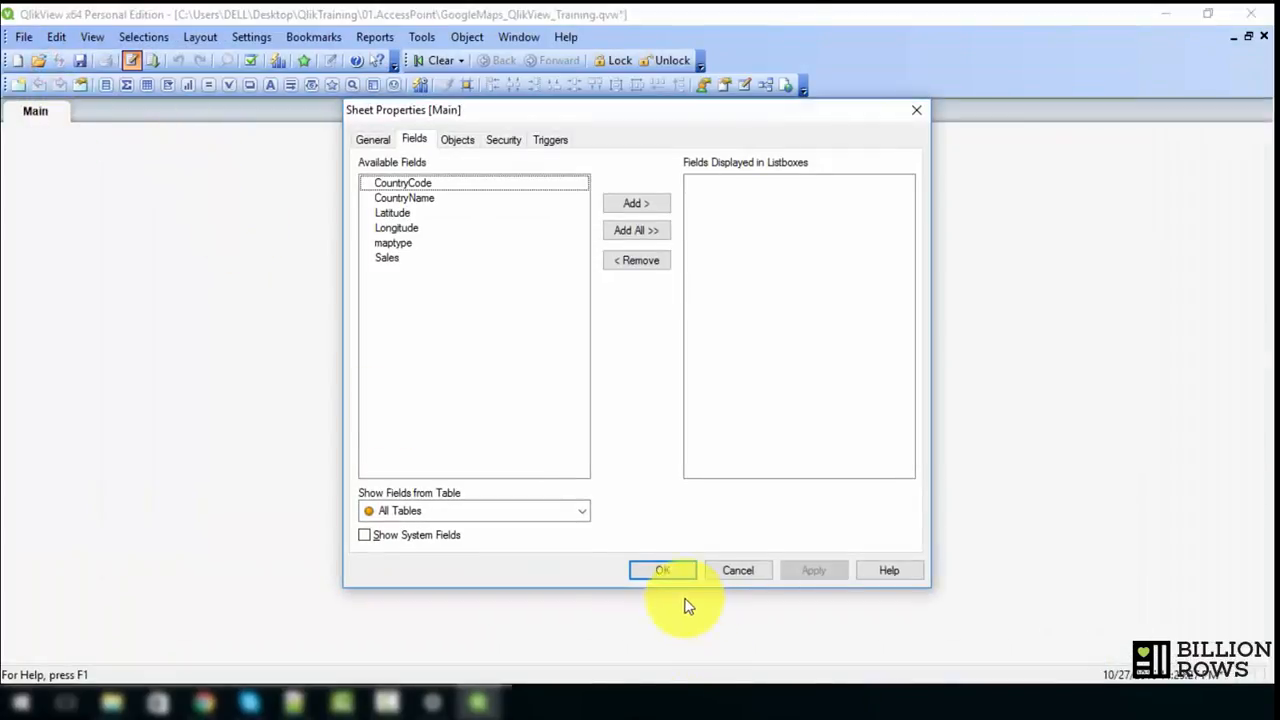
pyautogui.click(663, 566)
# In the table viewer, move the maptype and _zoom_level tables clear of the Data table with maptype above _zoom_level, and close the viewer.
pyautogui.click(763, 86)
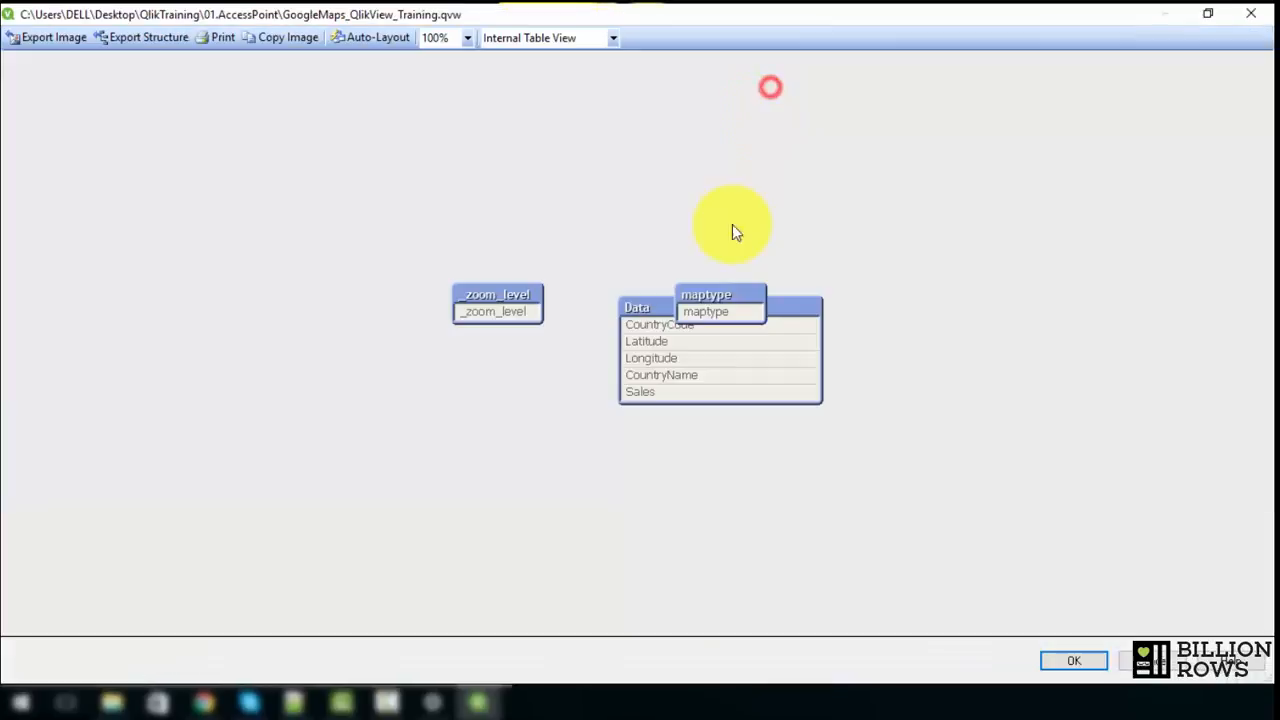
pyautogui.moveTo(705, 297); pyautogui.dragTo(440, 131)
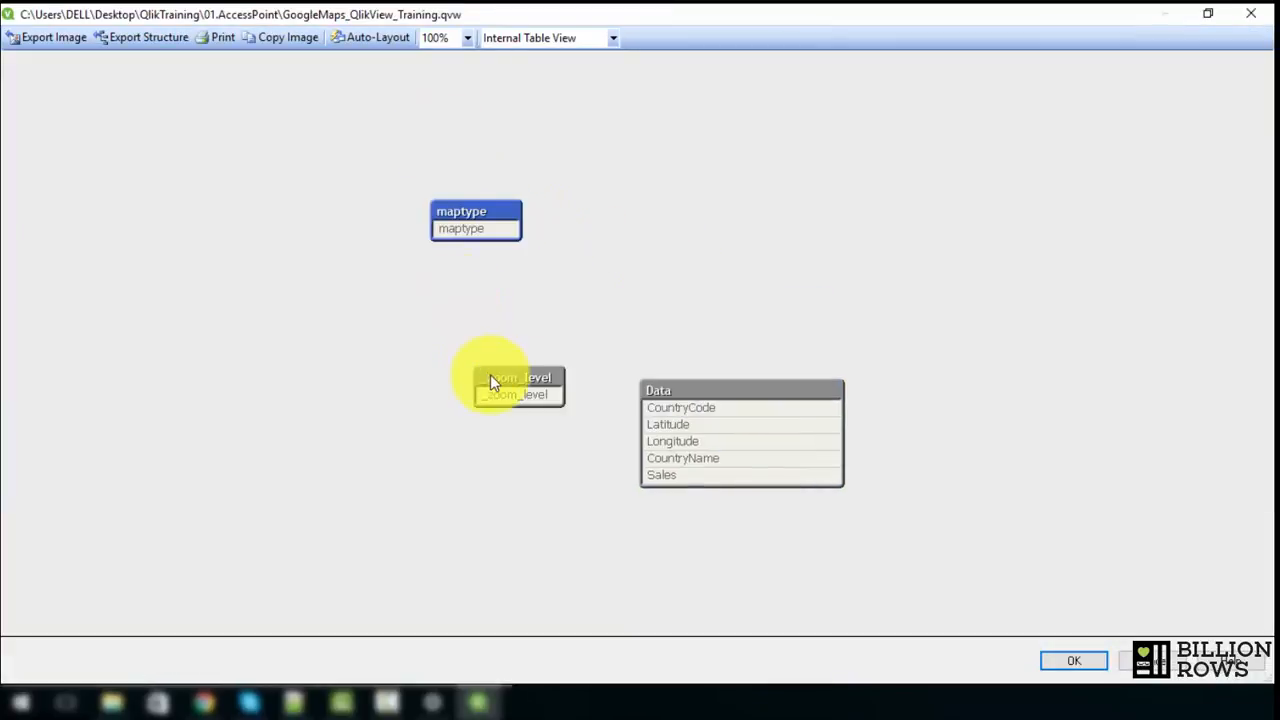
pyautogui.moveTo(490, 375); pyautogui.dragTo(443, 262)
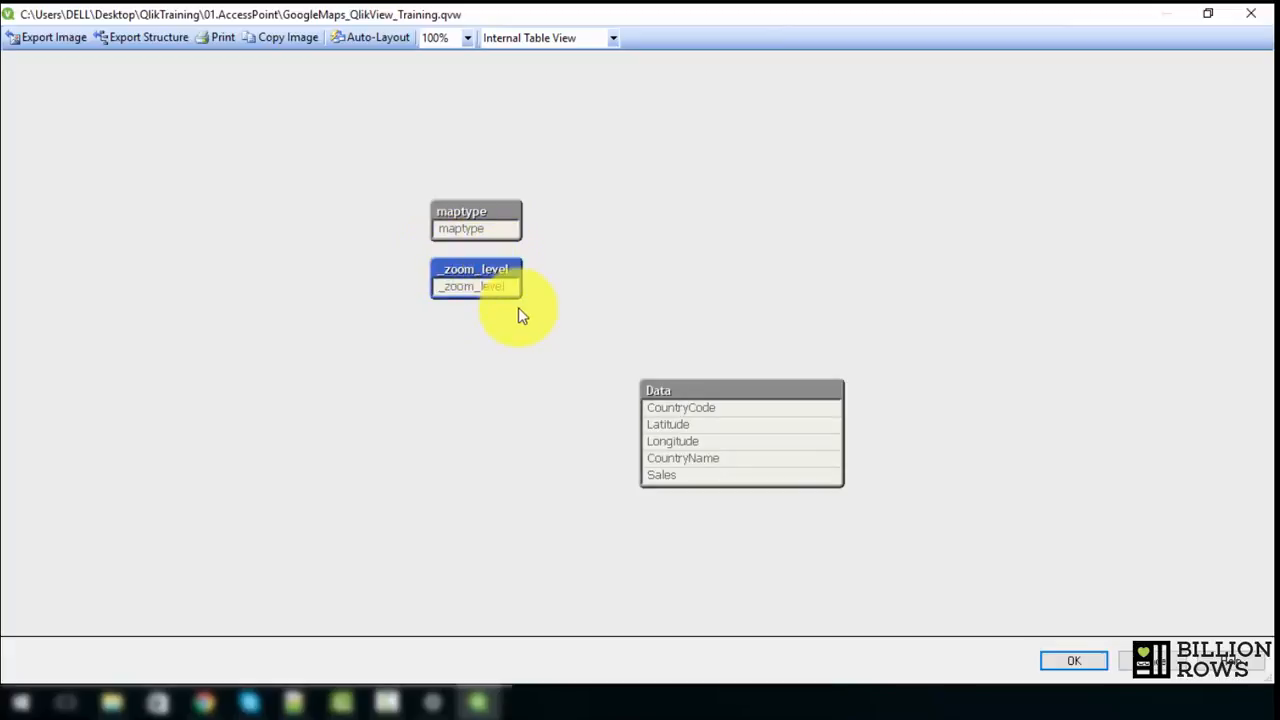
pyautogui.click(1073, 660)
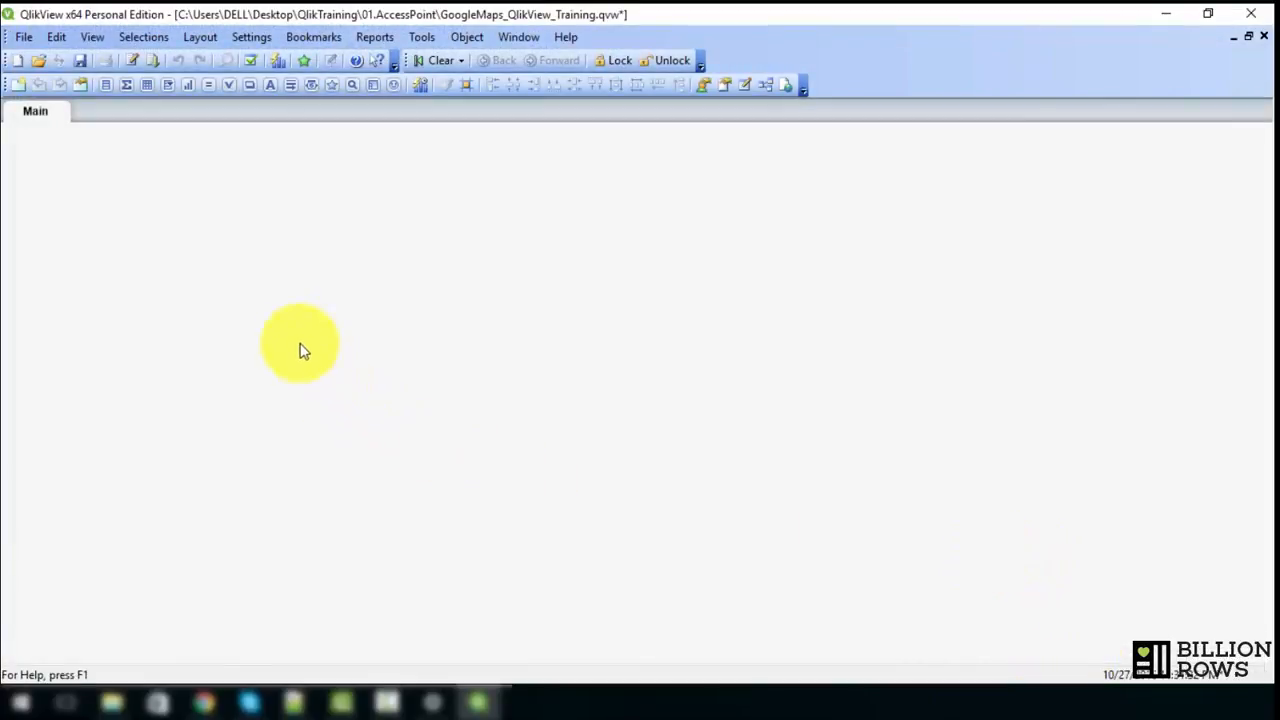
# Start a new chart on the Main sheet and choose the scatter chart type.
pyautogui.rightClick(261, 279)
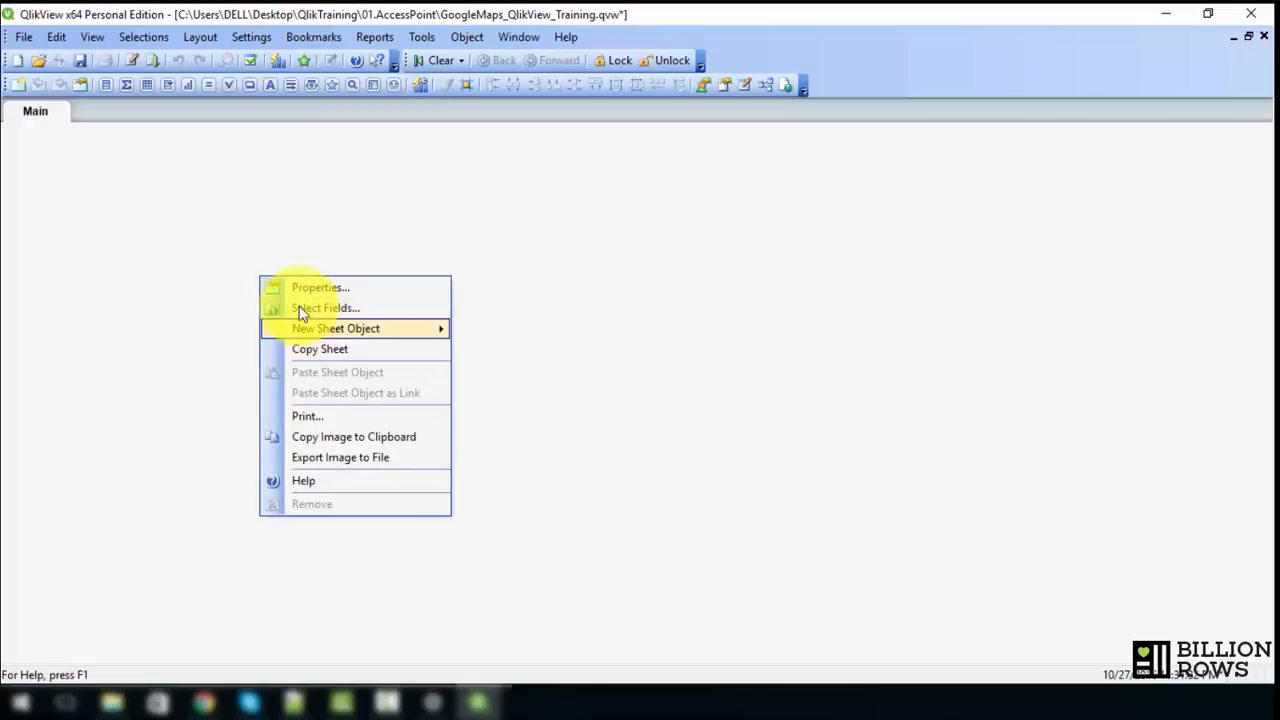
pyautogui.click(194, 191)
pyautogui.rightClick(193, 191)
pyautogui.moveTo(266, 240)
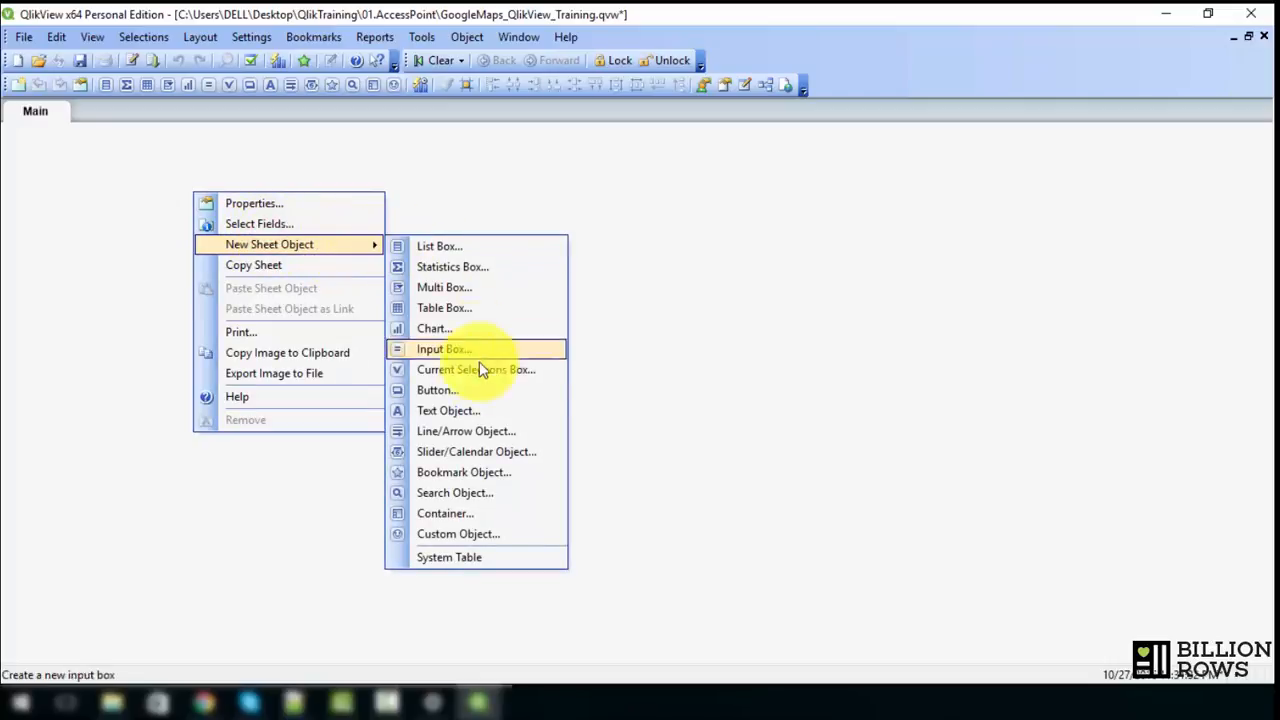
pyautogui.click(434, 328)
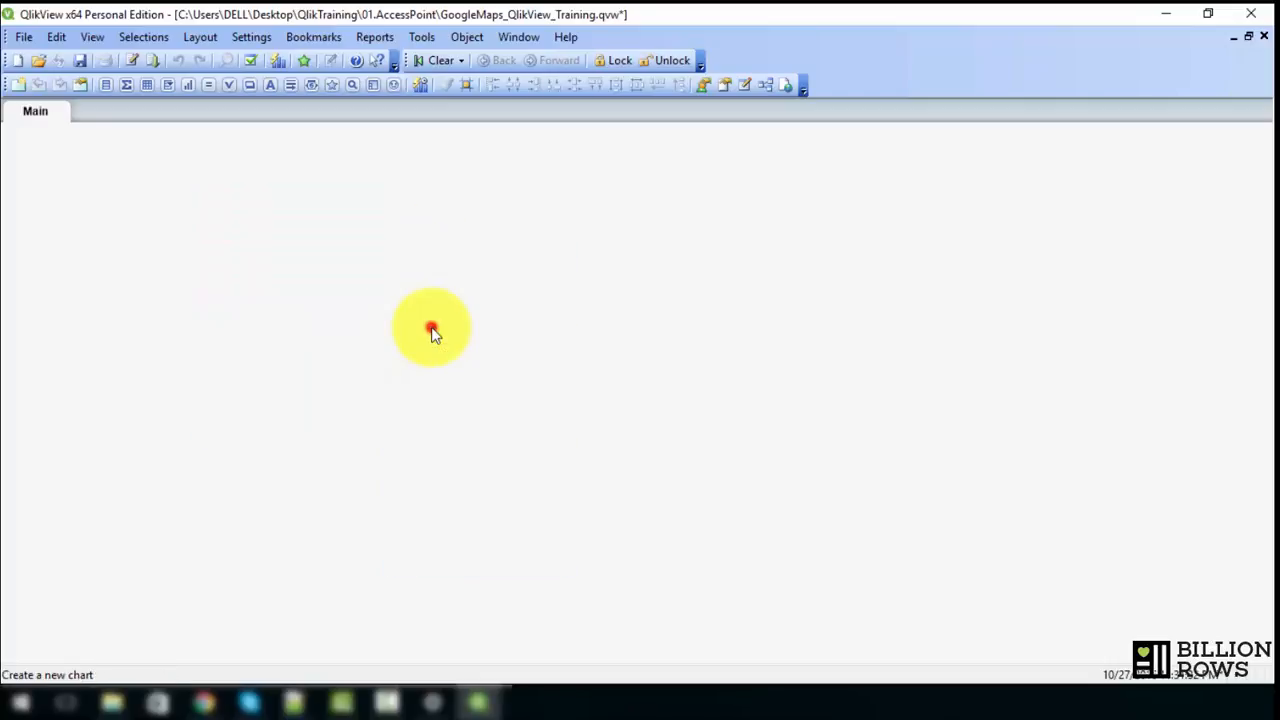
pyautogui.click(395, 400)
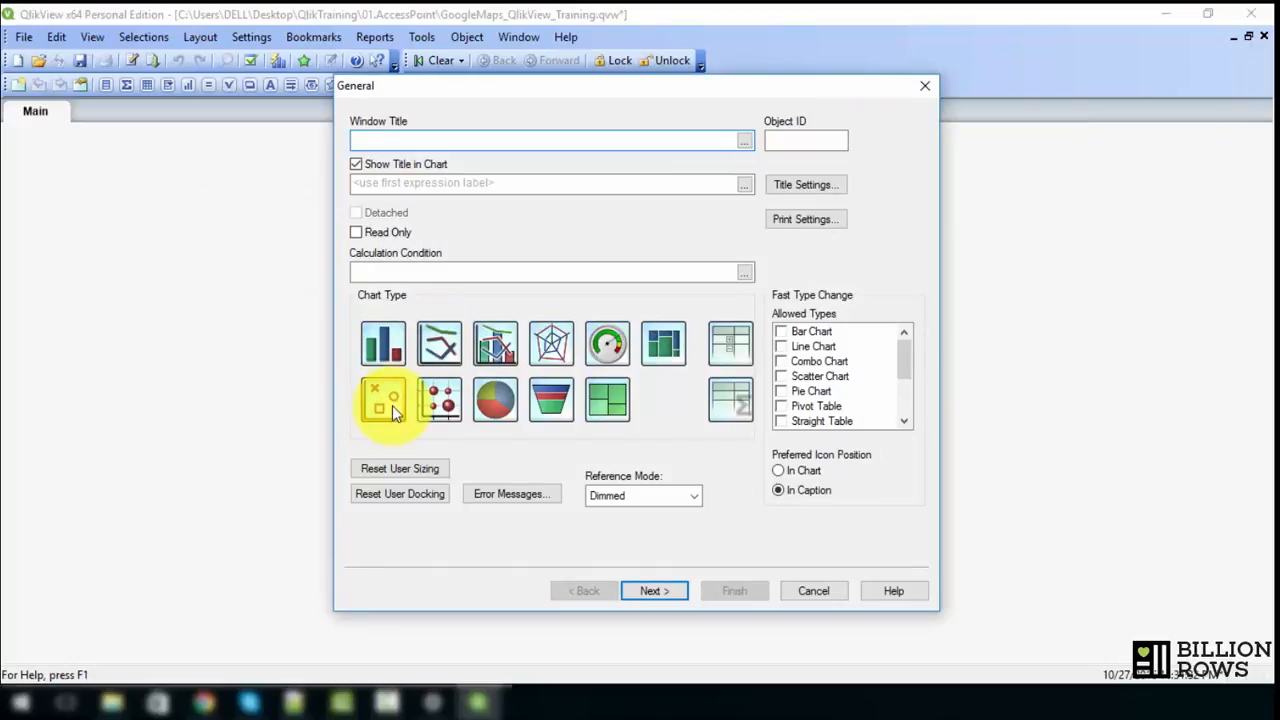
# Add CountryName as the scatter chart's dimension and continue to the expressions.
pyautogui.click(636, 590)
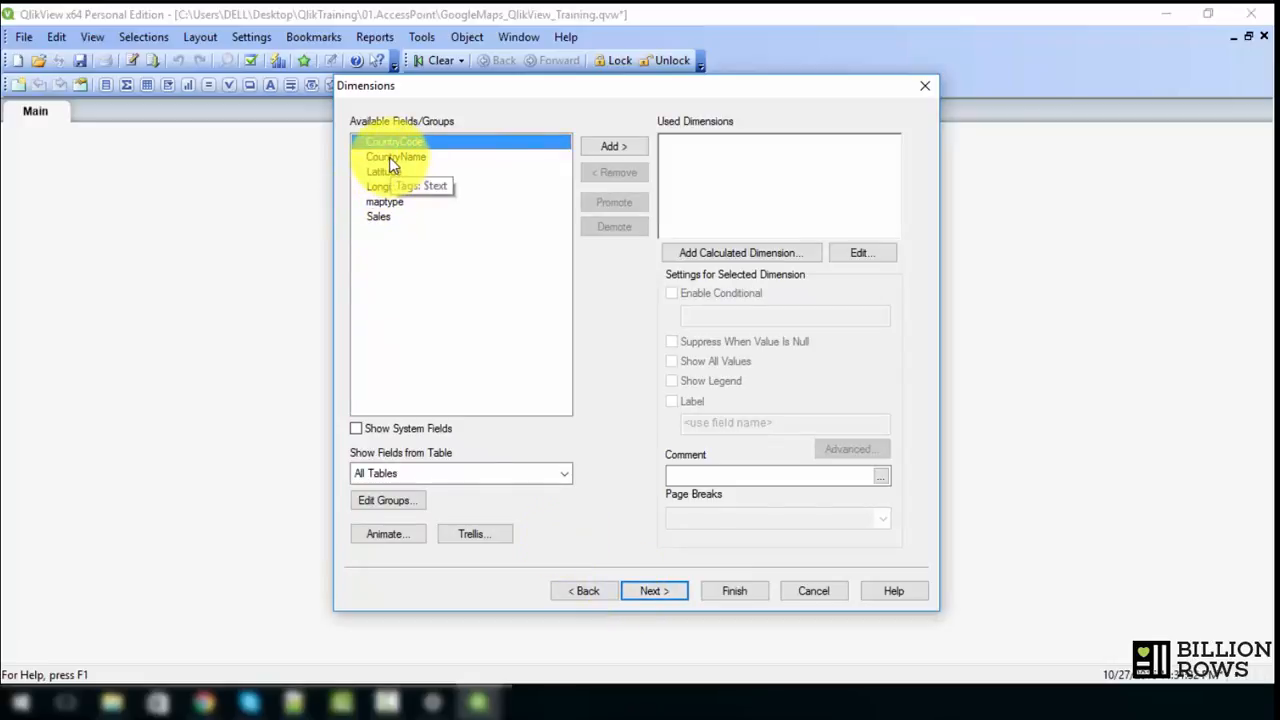
pyautogui.doubleClick(390, 158)
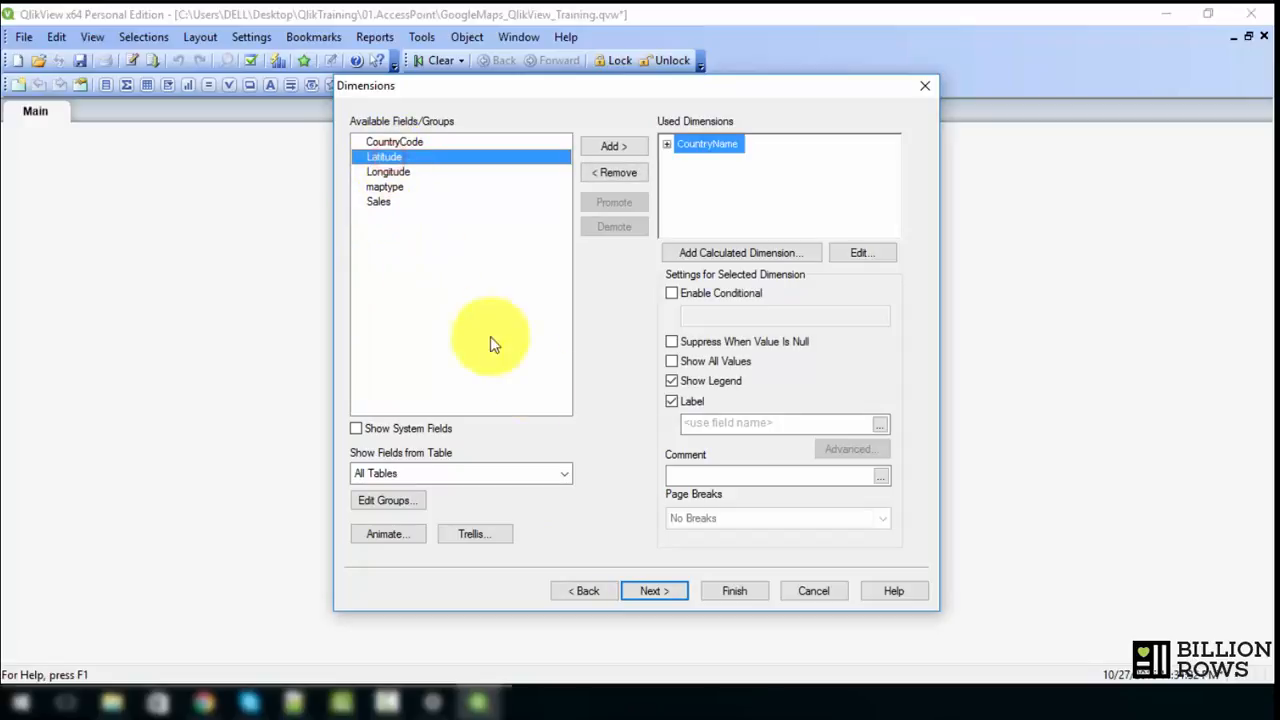
pyautogui.click(653, 598)
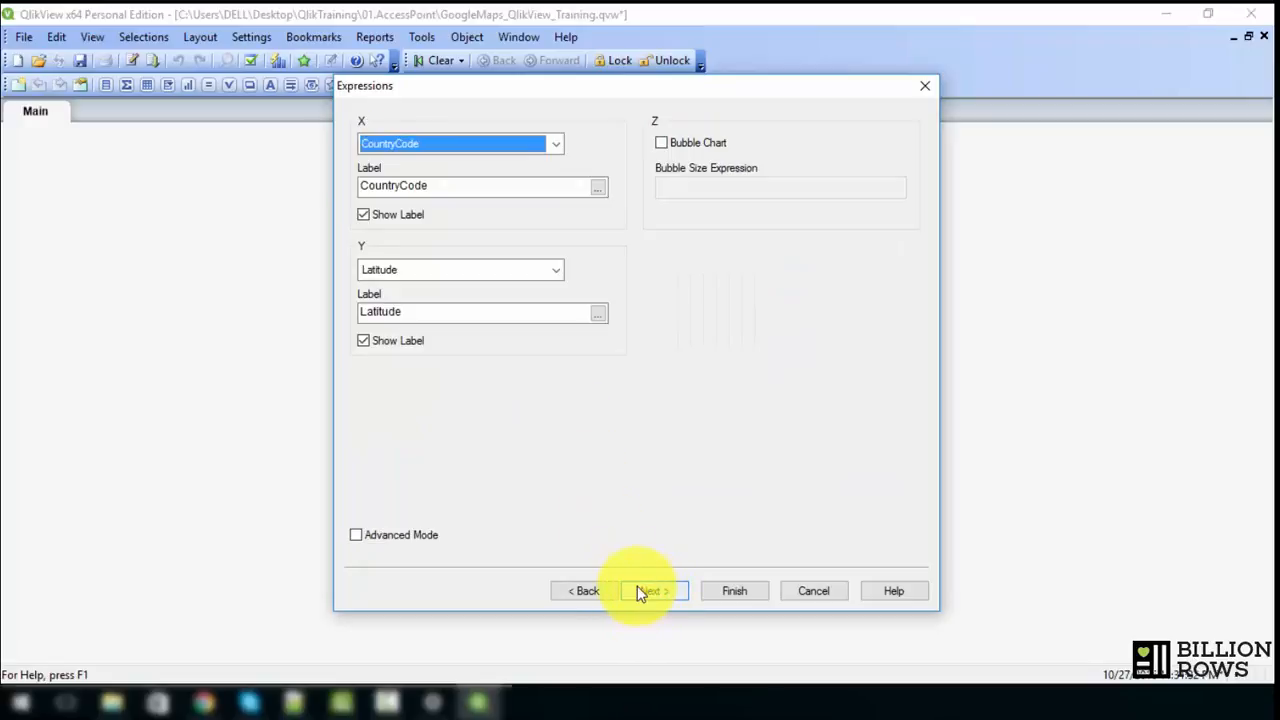
# Enable Advanced Mode, relabel the CountryCode expression as Longitude, and replace its definition with the copied longitude formula based on var_zoom.
pyautogui.click(360, 532)
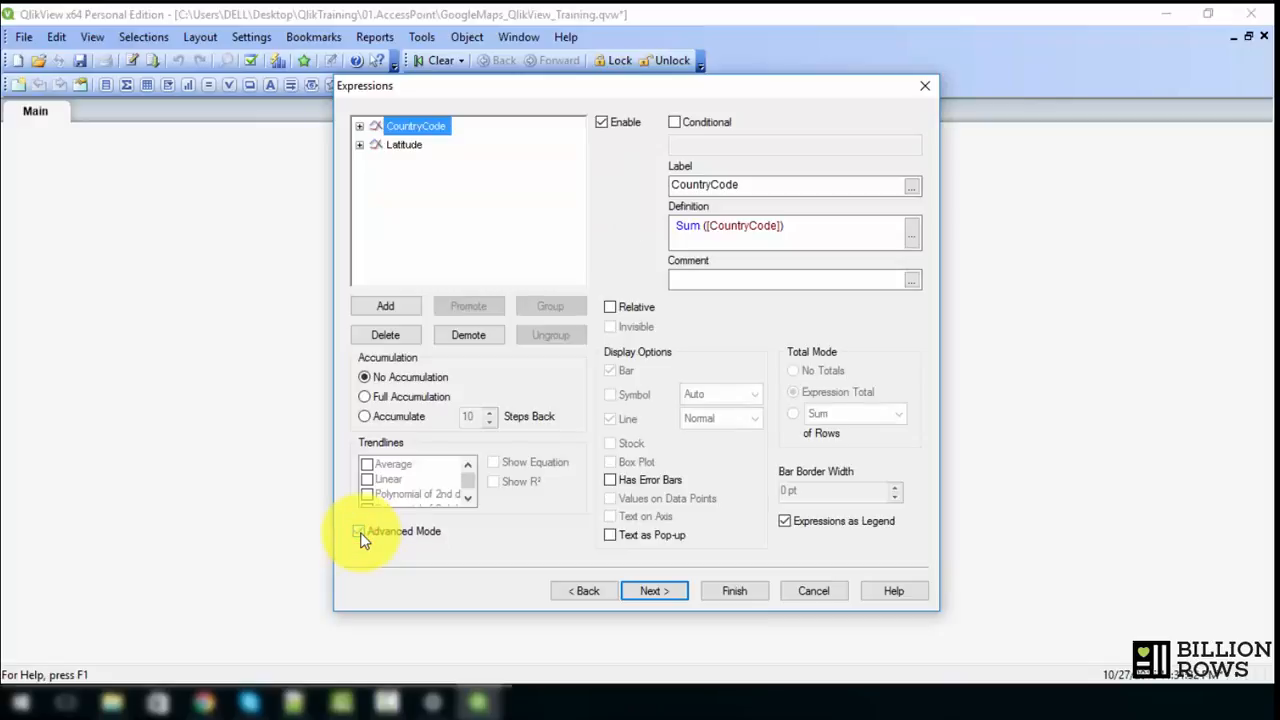
pyautogui.click(798, 178)
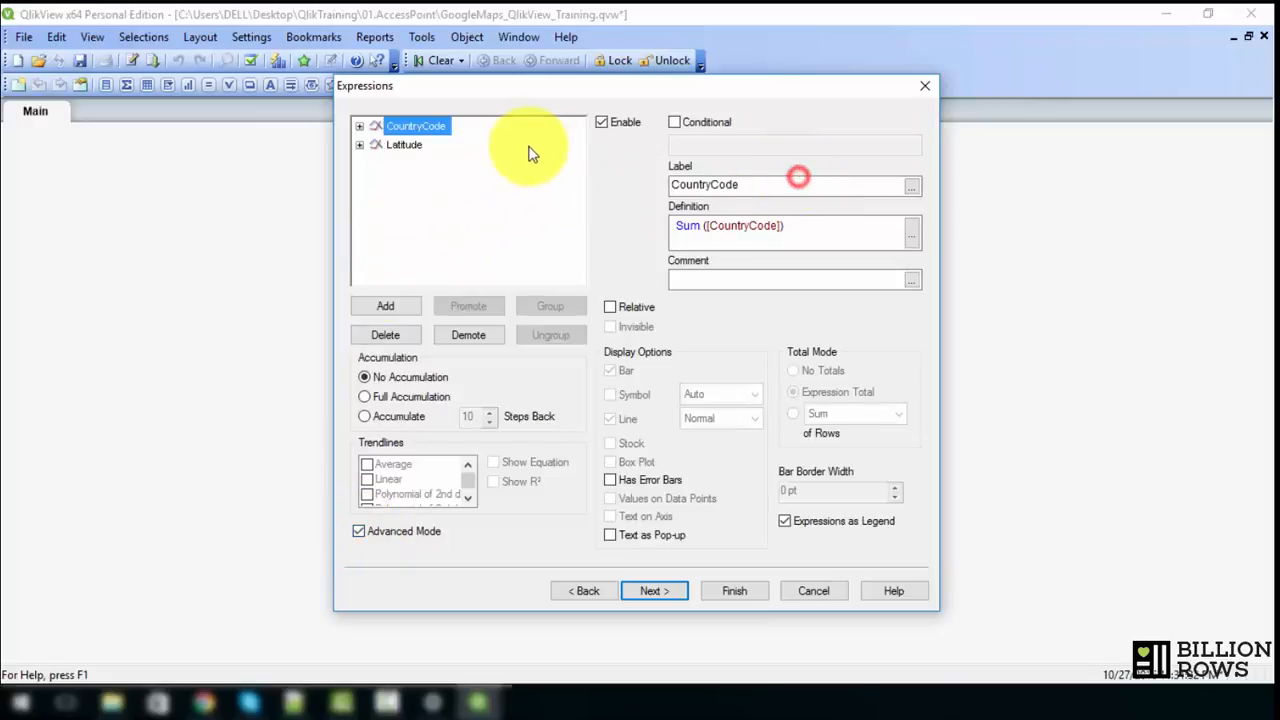
pyautogui.doubleClick(722, 187)
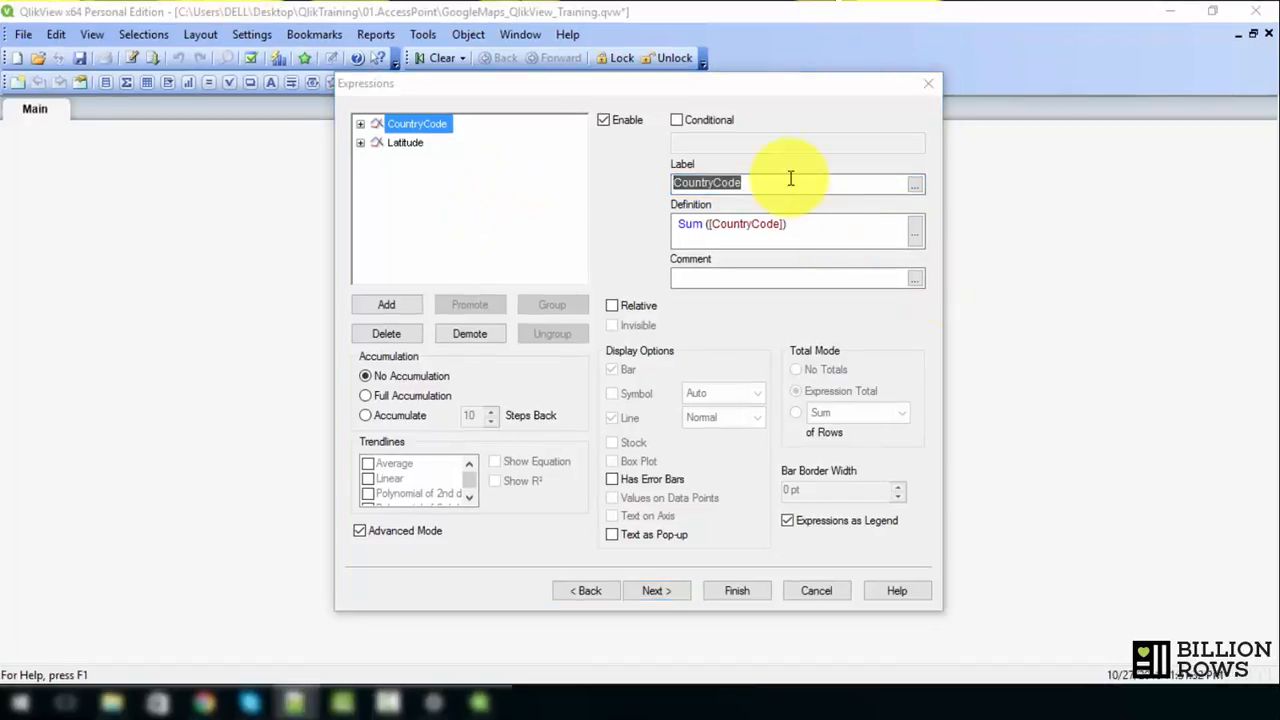
pyautogui.click(805, 229)
pyautogui.write('o')
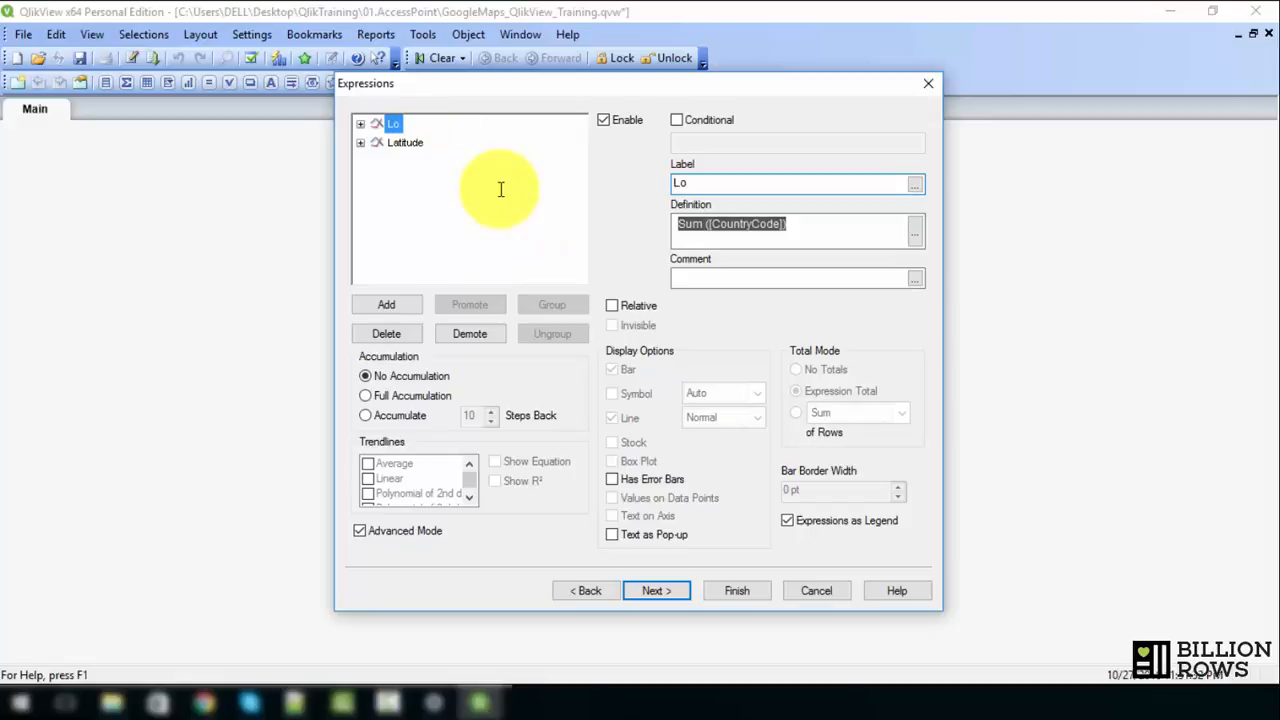
pyautogui.write('ngitude')
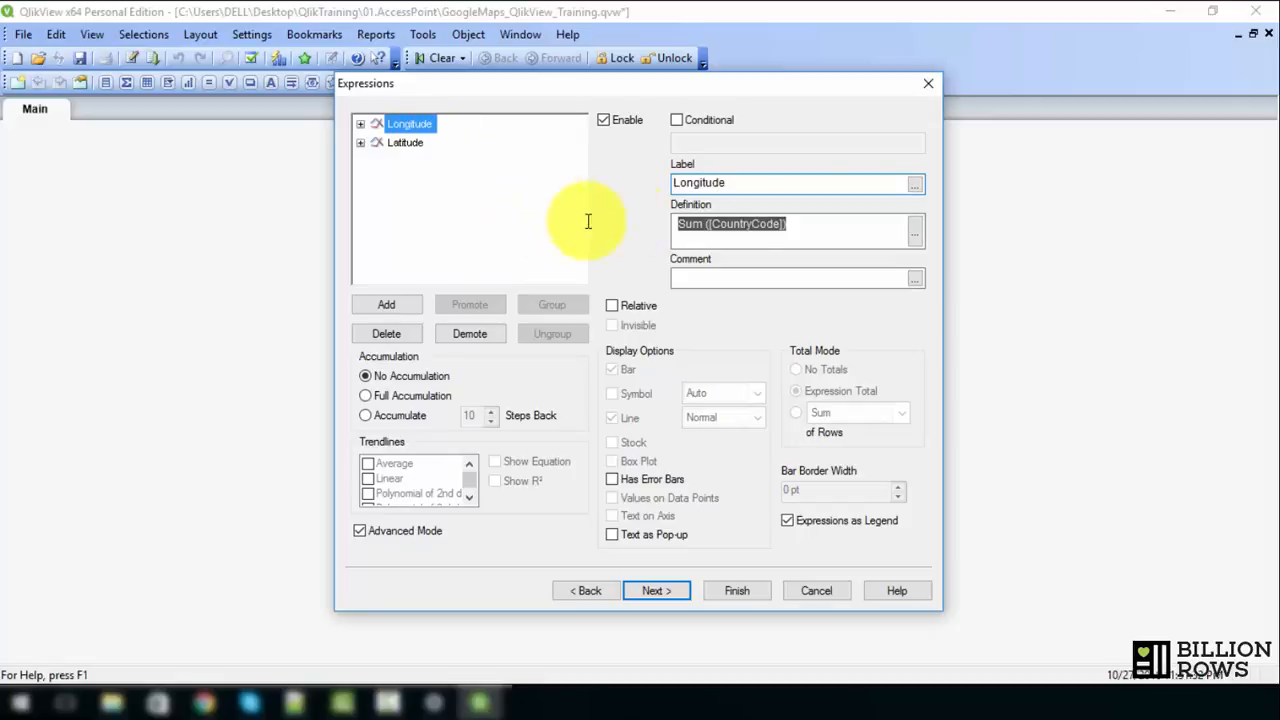
pyautogui.press('Tab')
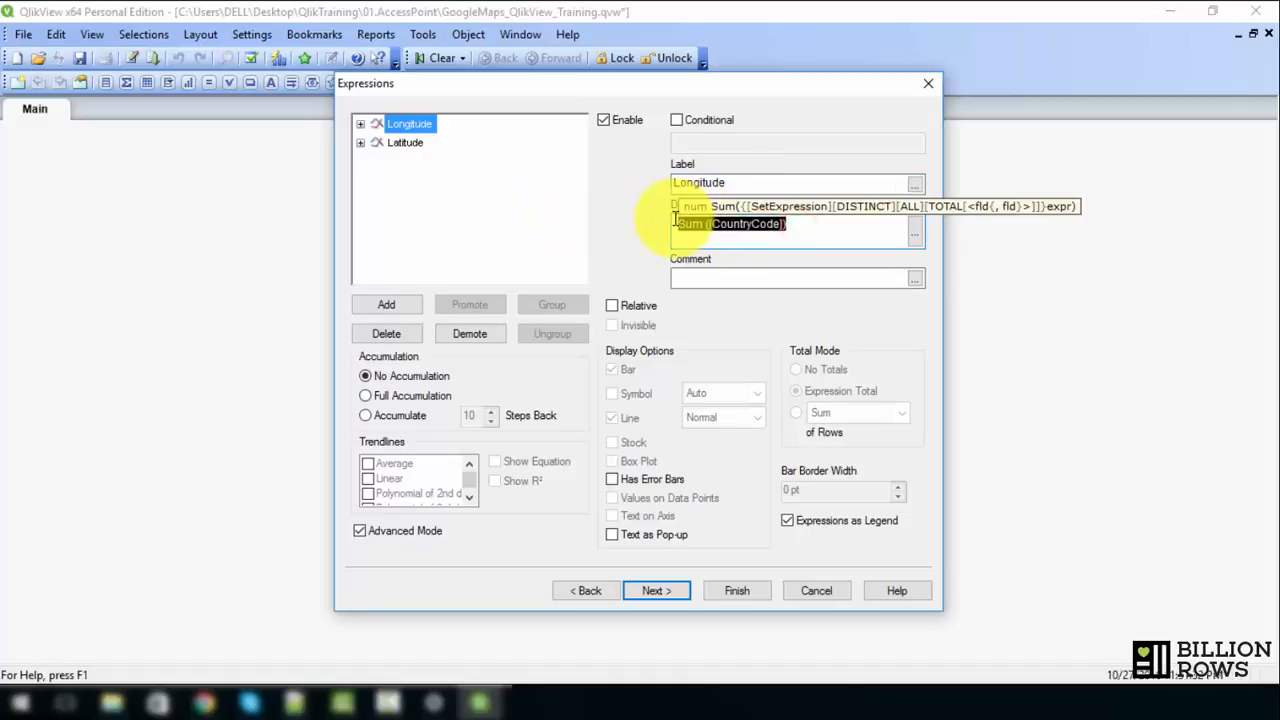
pyautogui.hotkey('ctrl', 'v')
pyautogui.moveTo(886, 222); pyautogui.dragTo(560, 198)
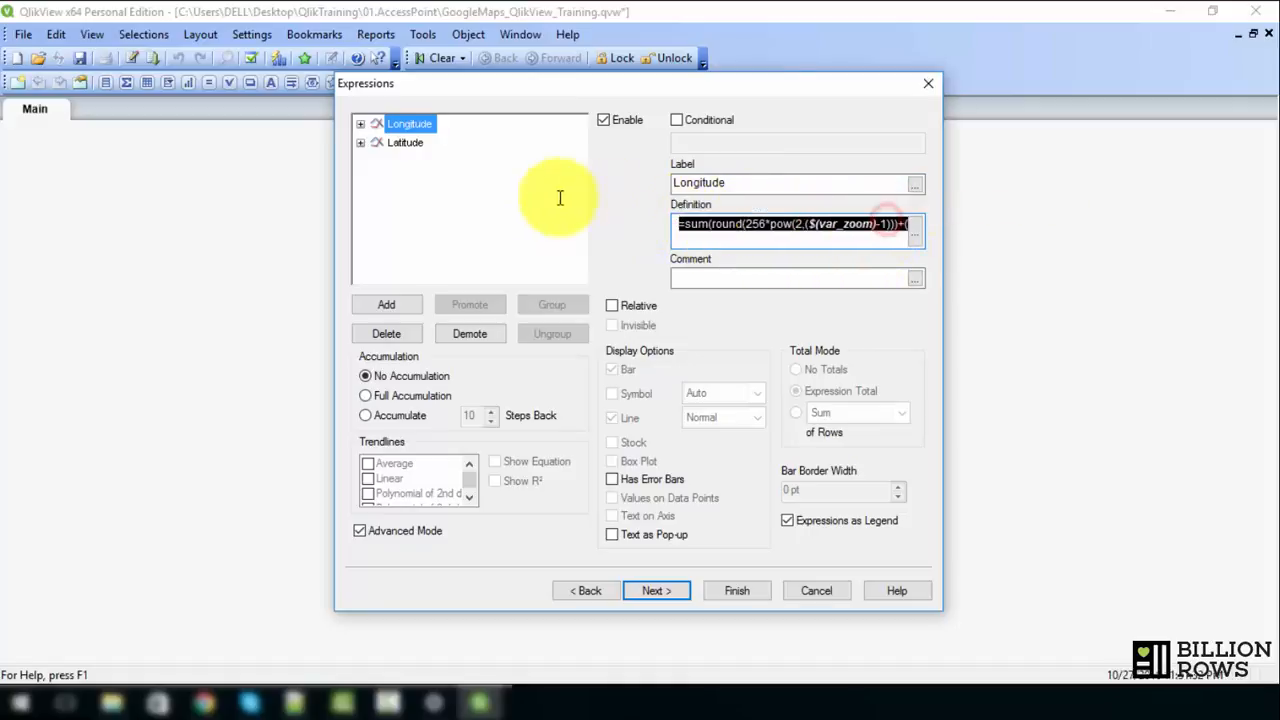
# Replace the Latitude expression's definition with the latitude formula based on var_zoom, copied from the other window.
pyautogui.click(394, 143)
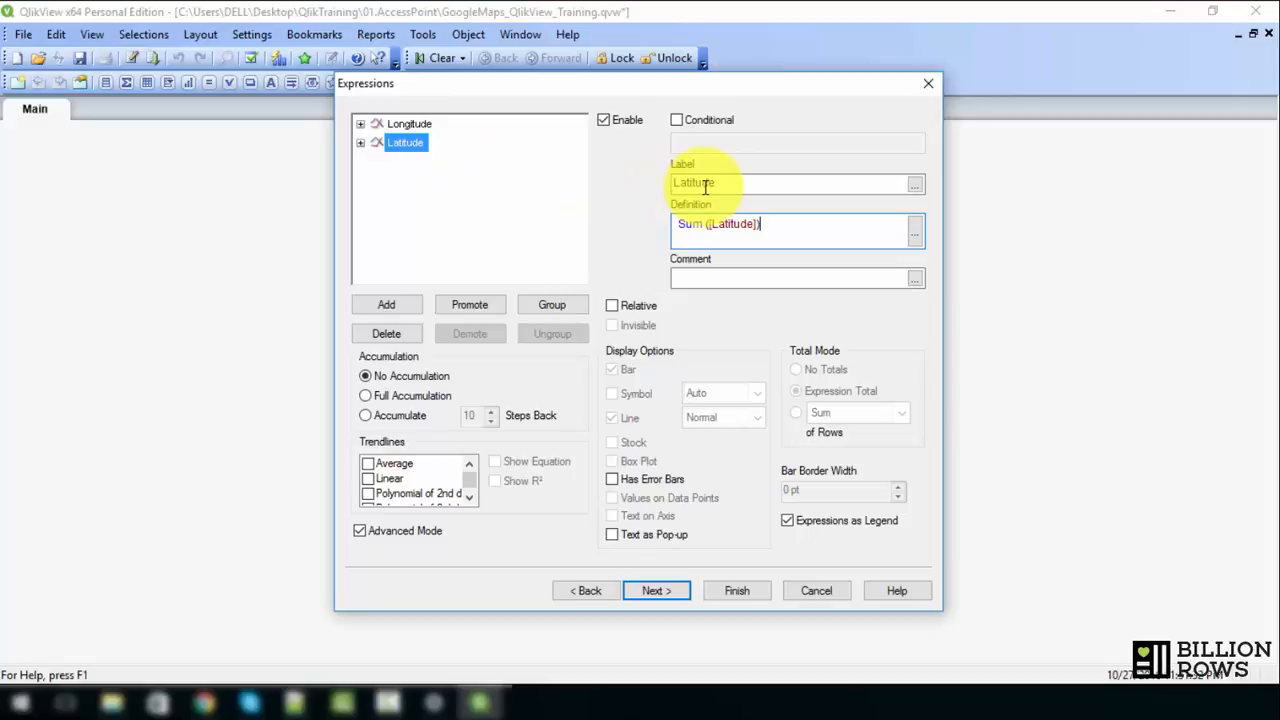
pyautogui.moveTo(775, 228); pyautogui.dragTo(623, 229)
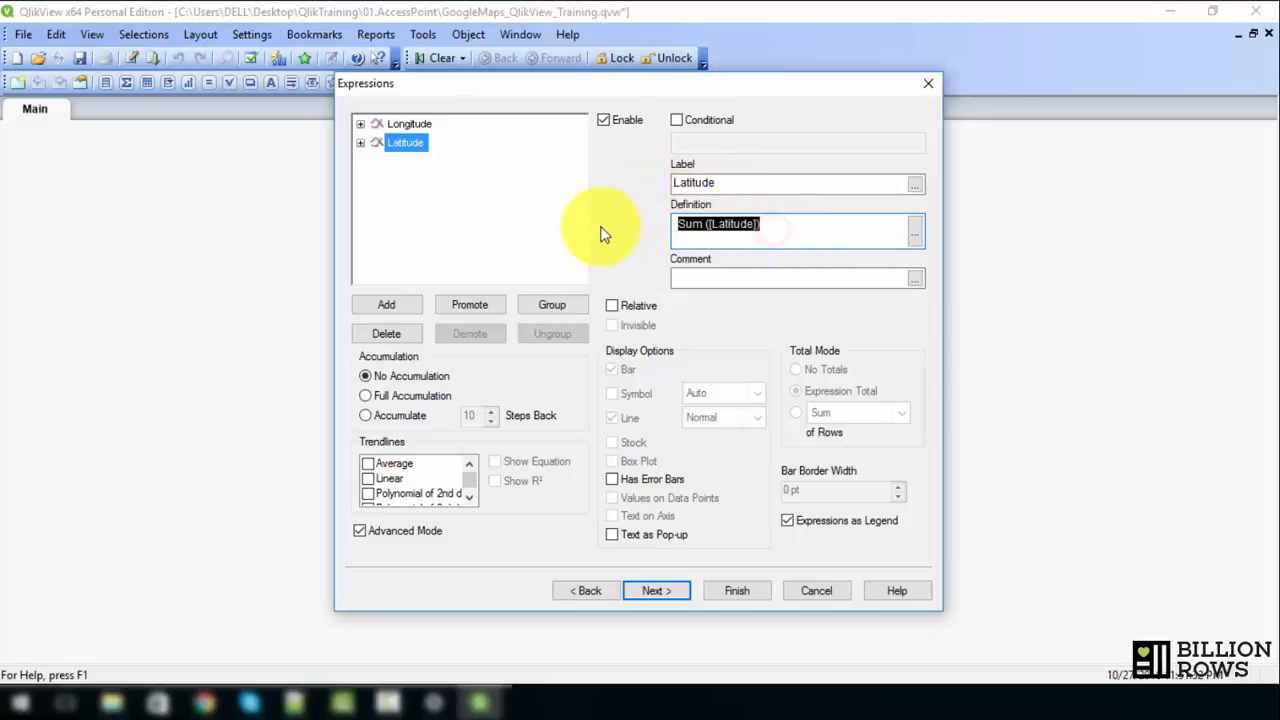
pyautogui.press('Delete')
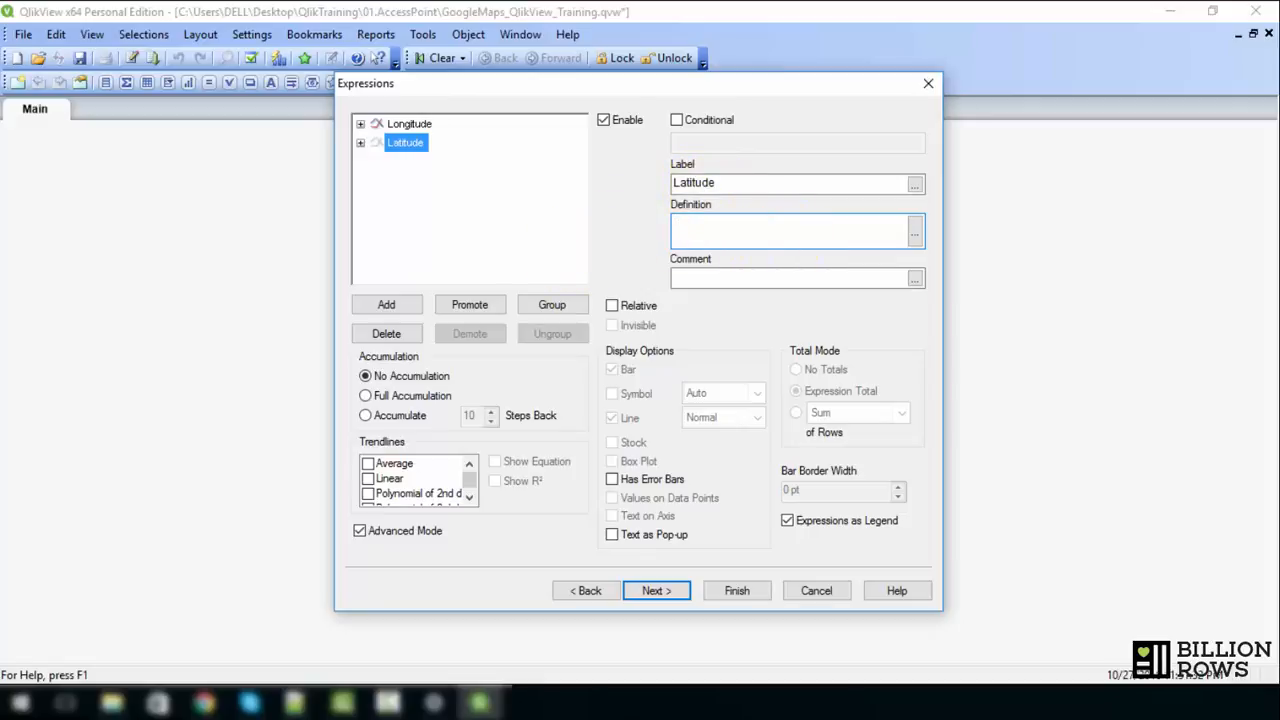
pyautogui.hotkey('alt', 'Tab')
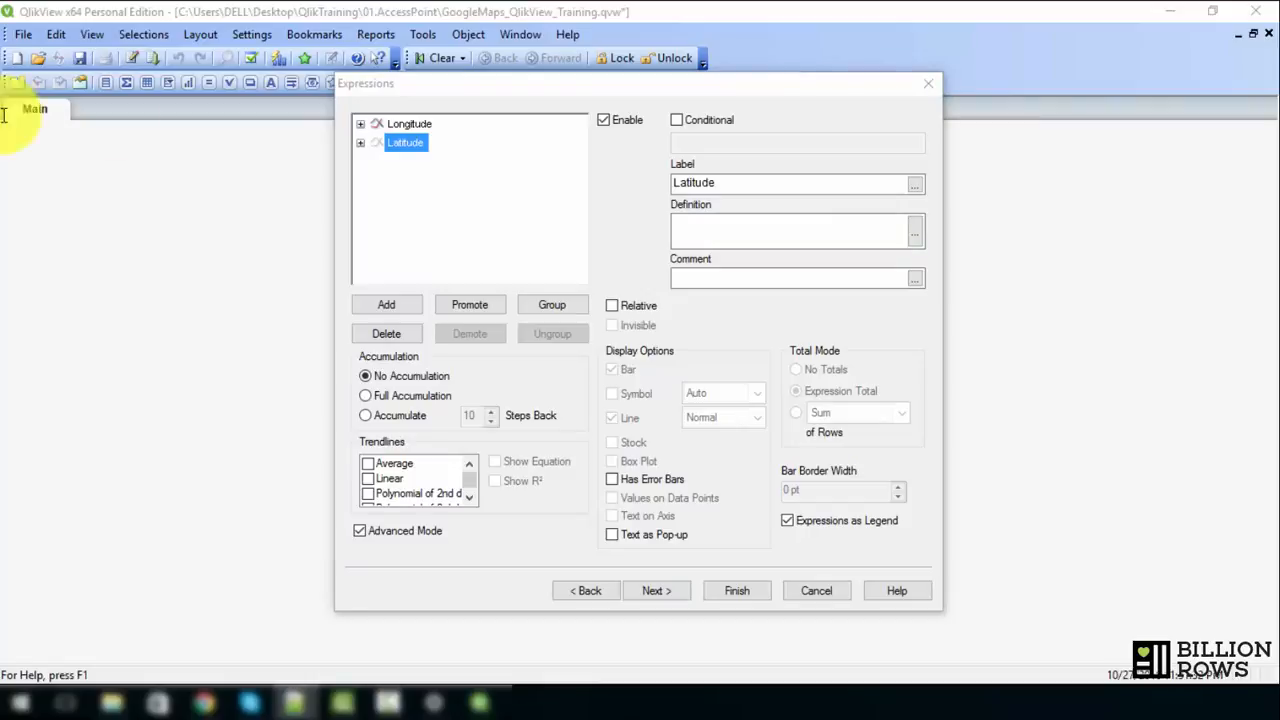
pyautogui.click(709, 234)
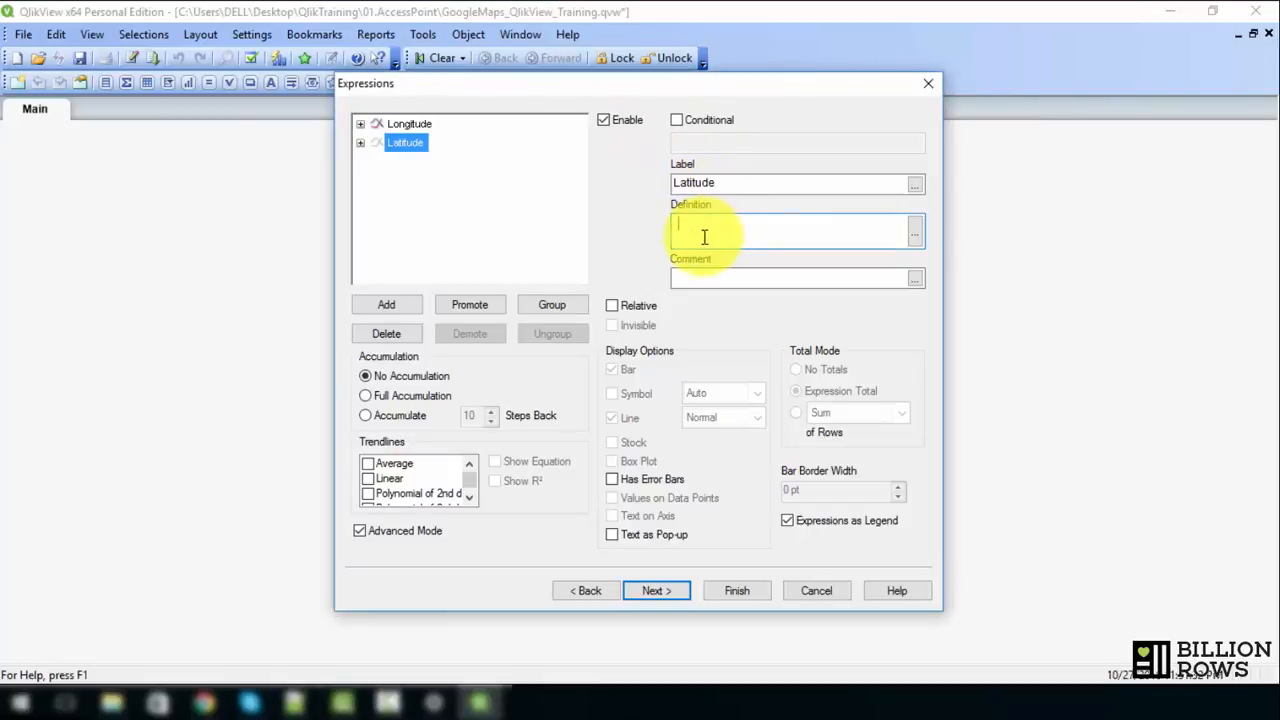
pyautogui.hotkey('ctrl', 'v')
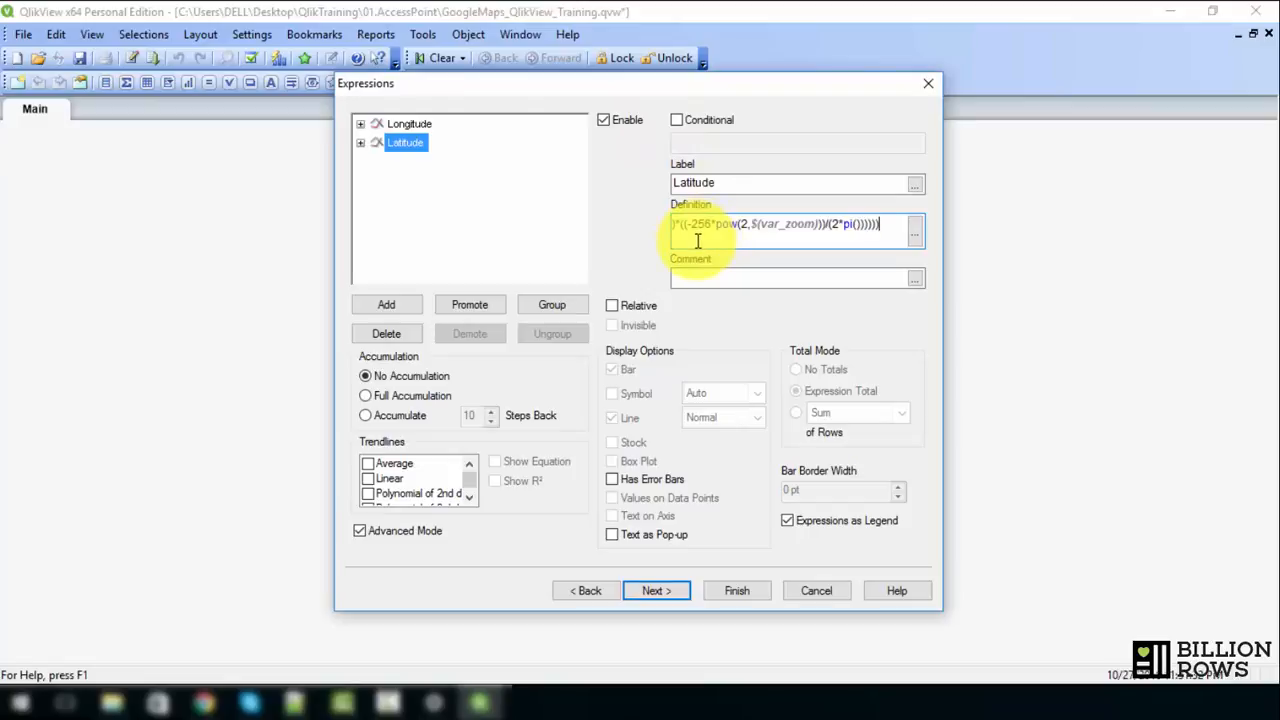
# Add a third expression, sum(Sales), and label it Sales.
pyautogui.click(385, 305)
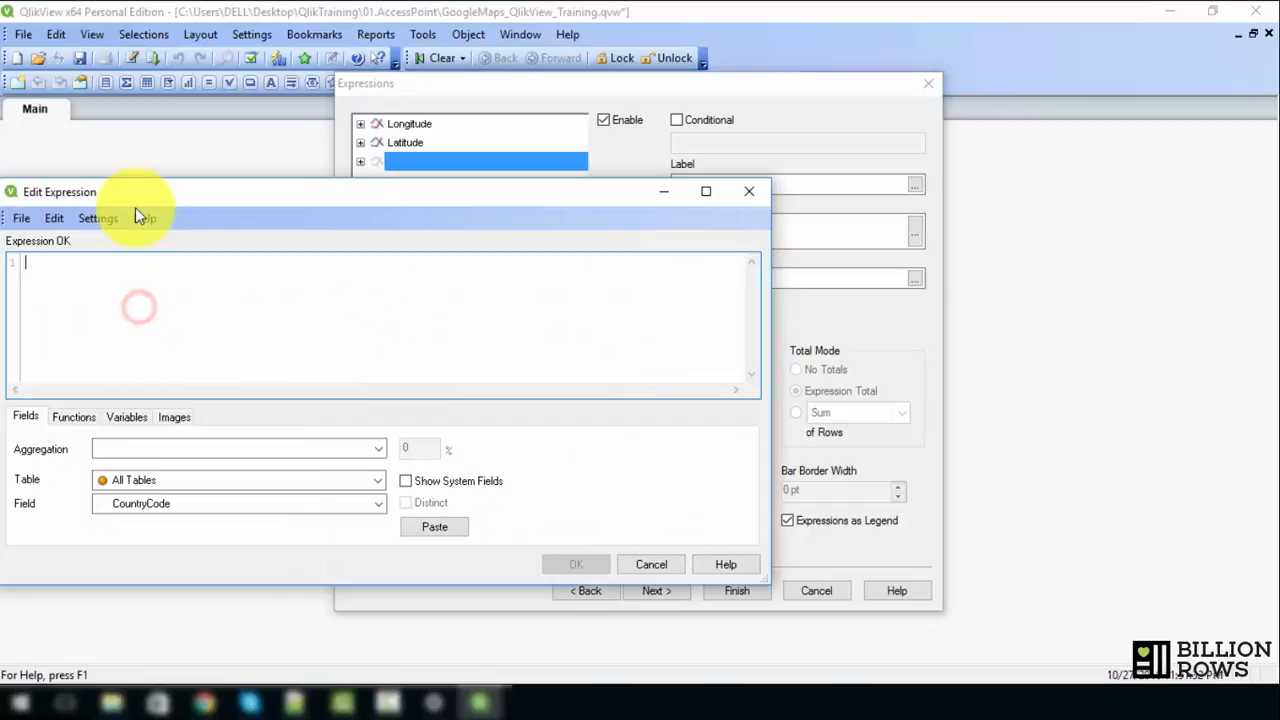
pyautogui.write('sum')
pyautogui.press('Escape')
pyautogui.write('(S')
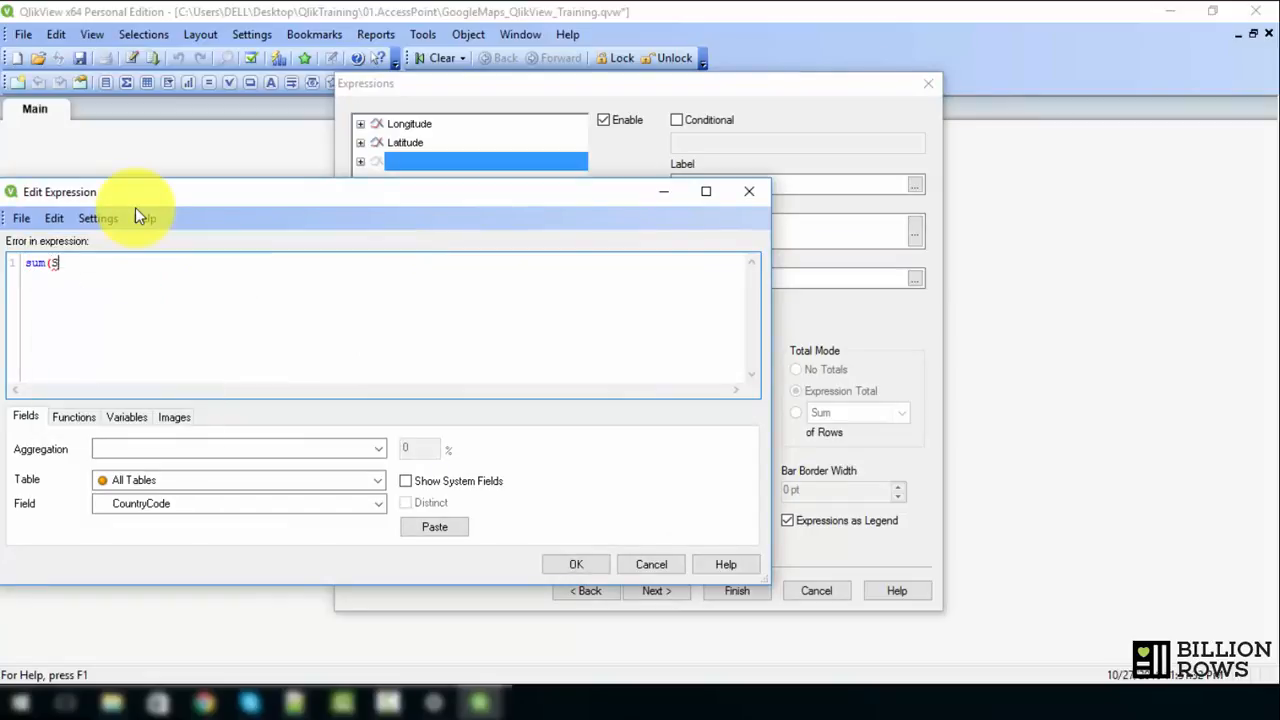
pyautogui.write('ales)')
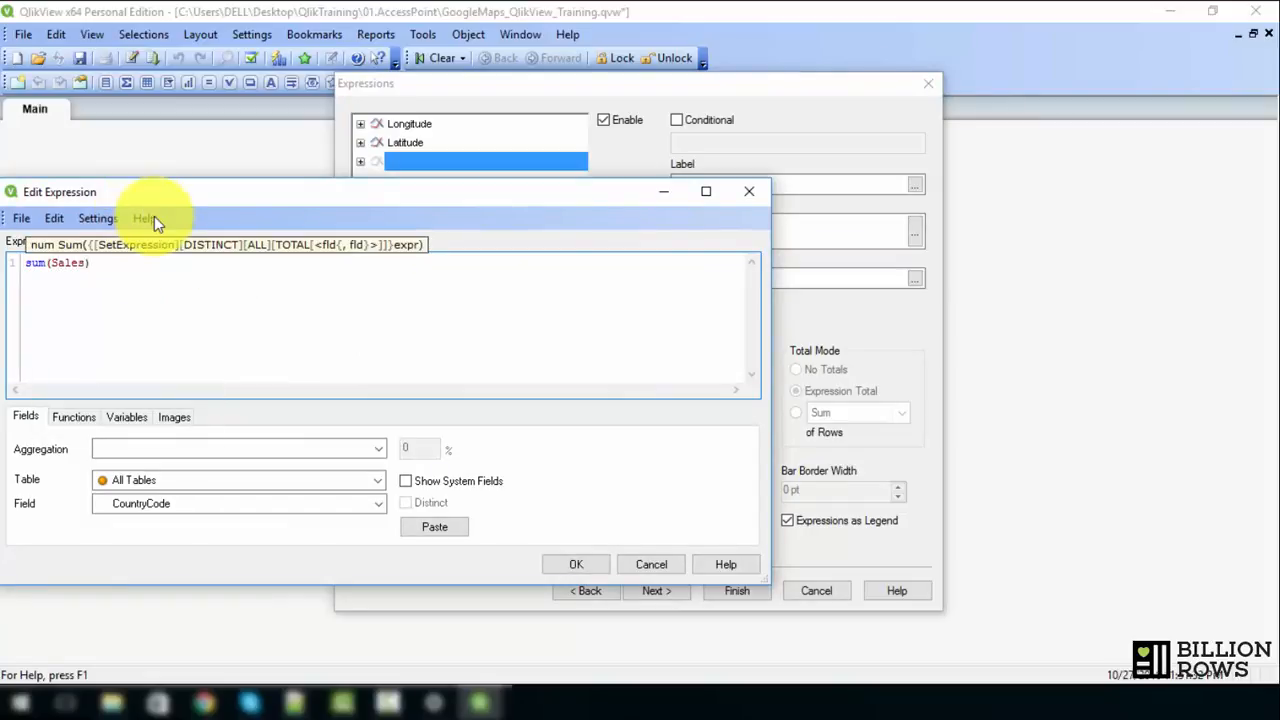
pyautogui.click(578, 565)
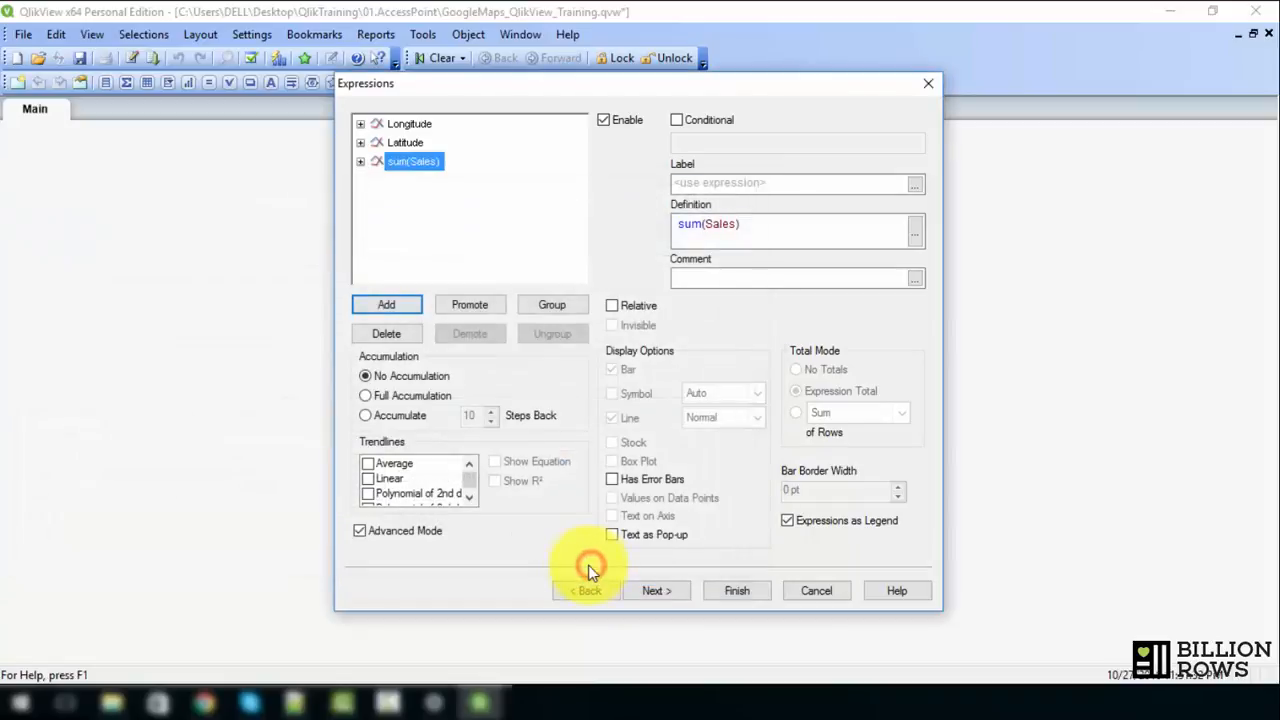
pyautogui.click(700, 184)
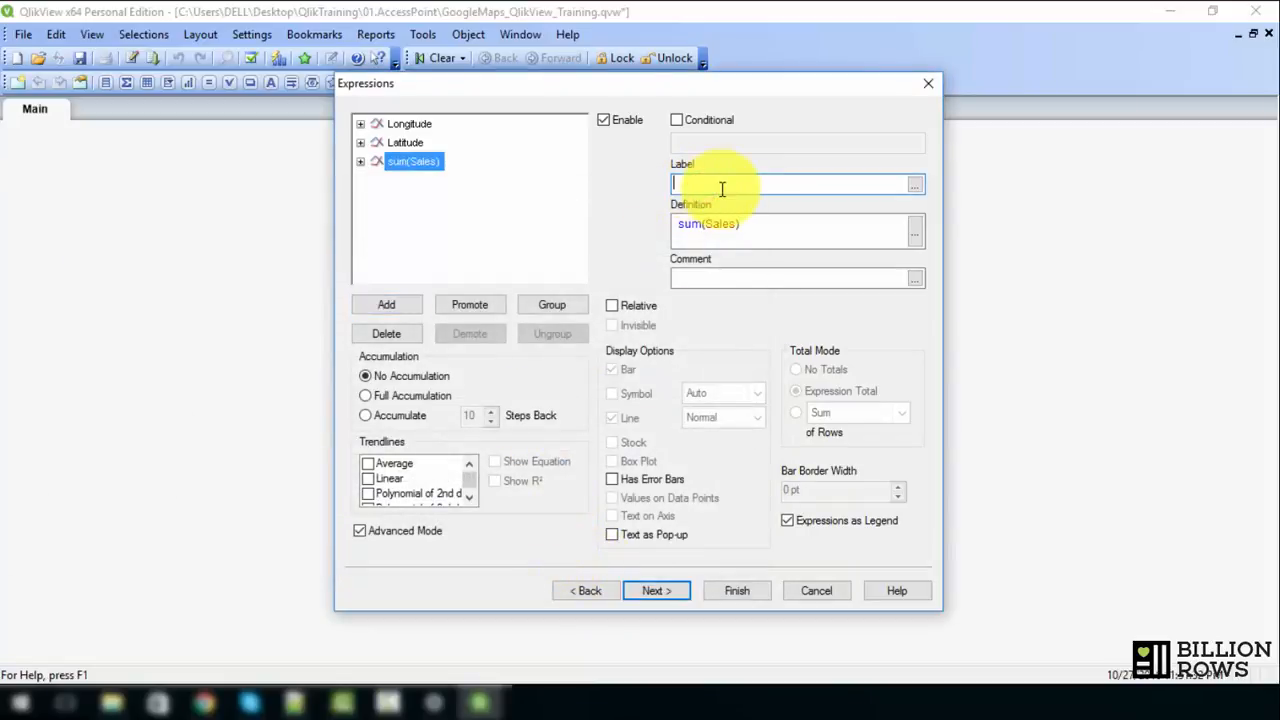
pyautogui.write('Sales')
# Keep the default sort order and set the chart's look to flat filled bubbles of varying size.
pyautogui.click(674, 590)
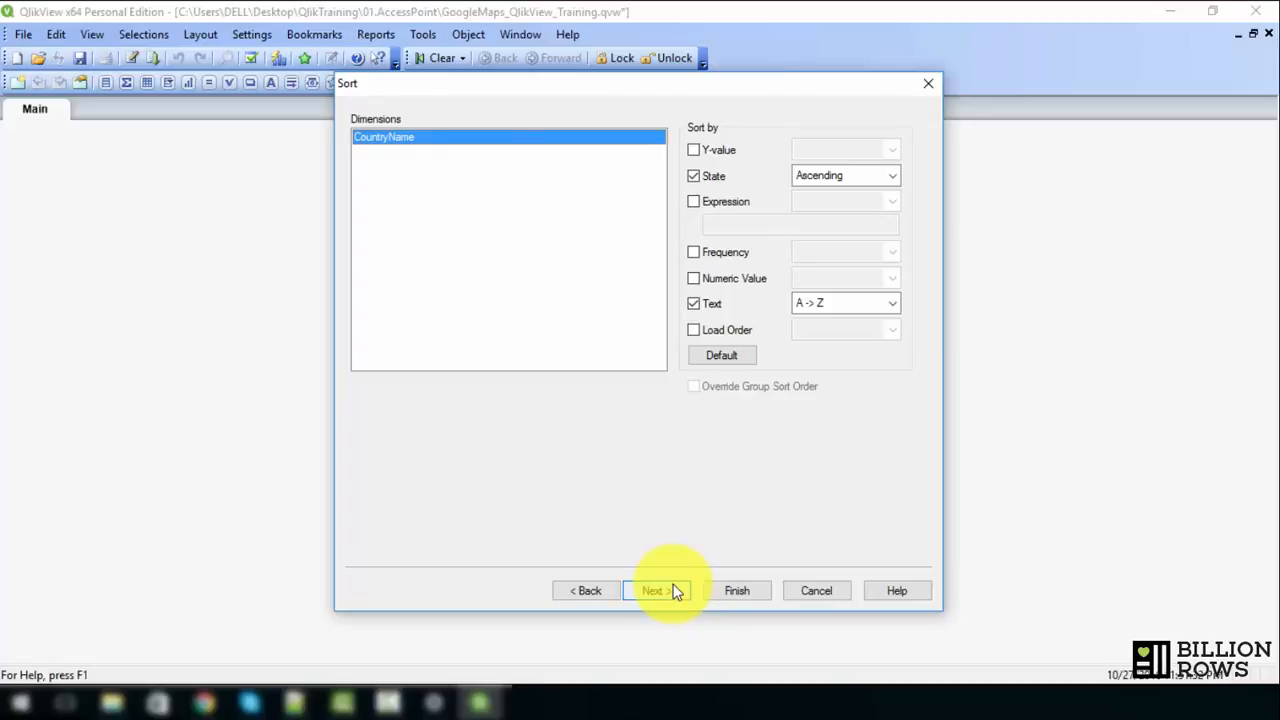
pyautogui.click(674, 590)
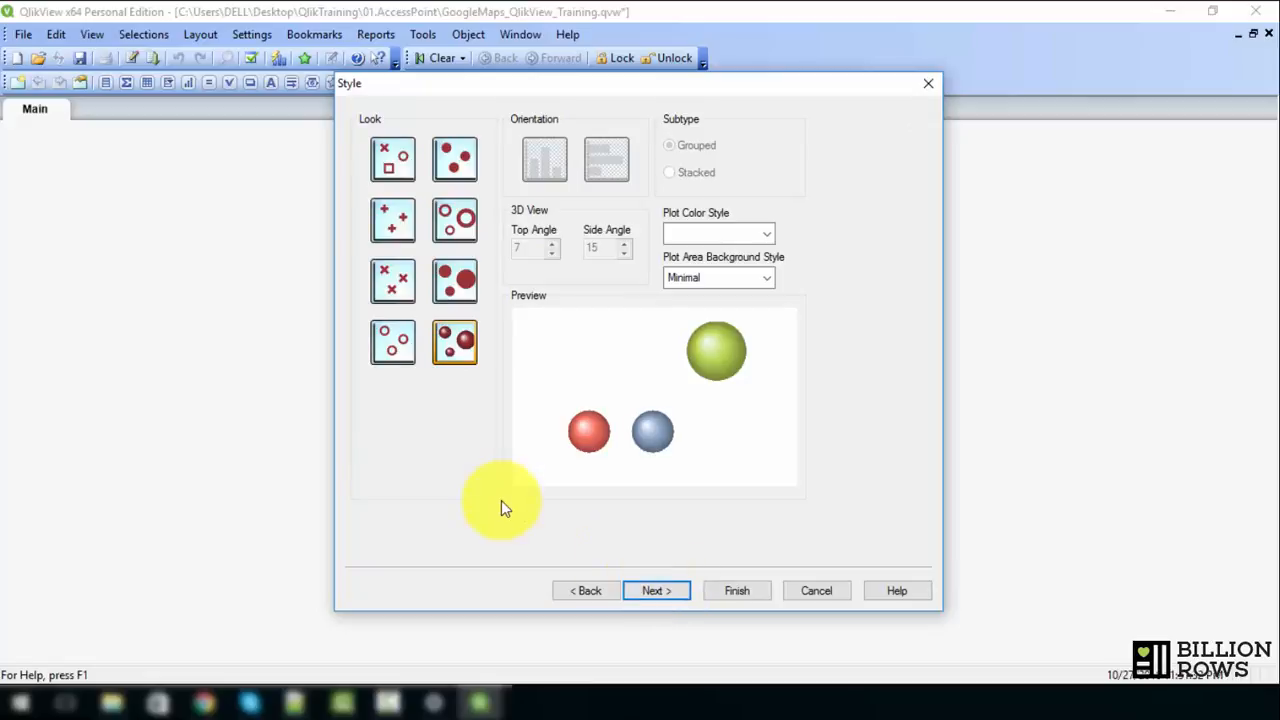
pyautogui.click(452, 280)
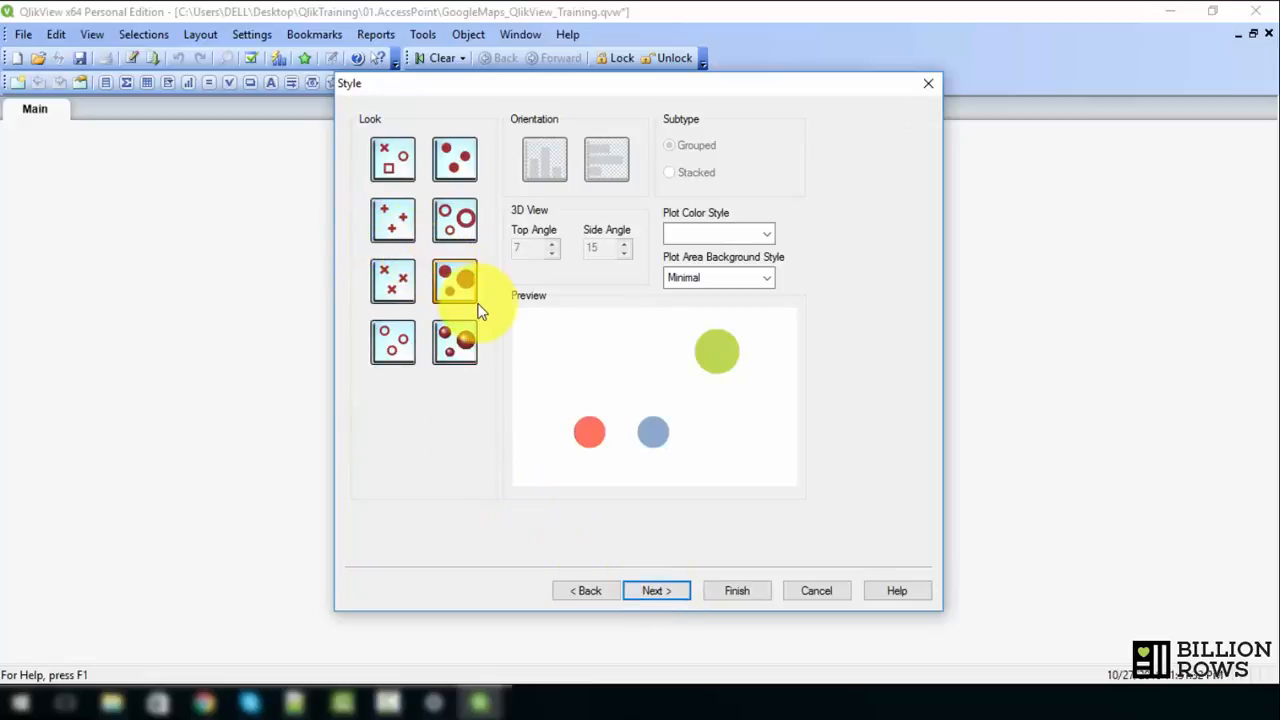
# Keep the selected bubble style and turn off the X and Y labels in the chart's presentation settings.
pyautogui.click(656, 591)
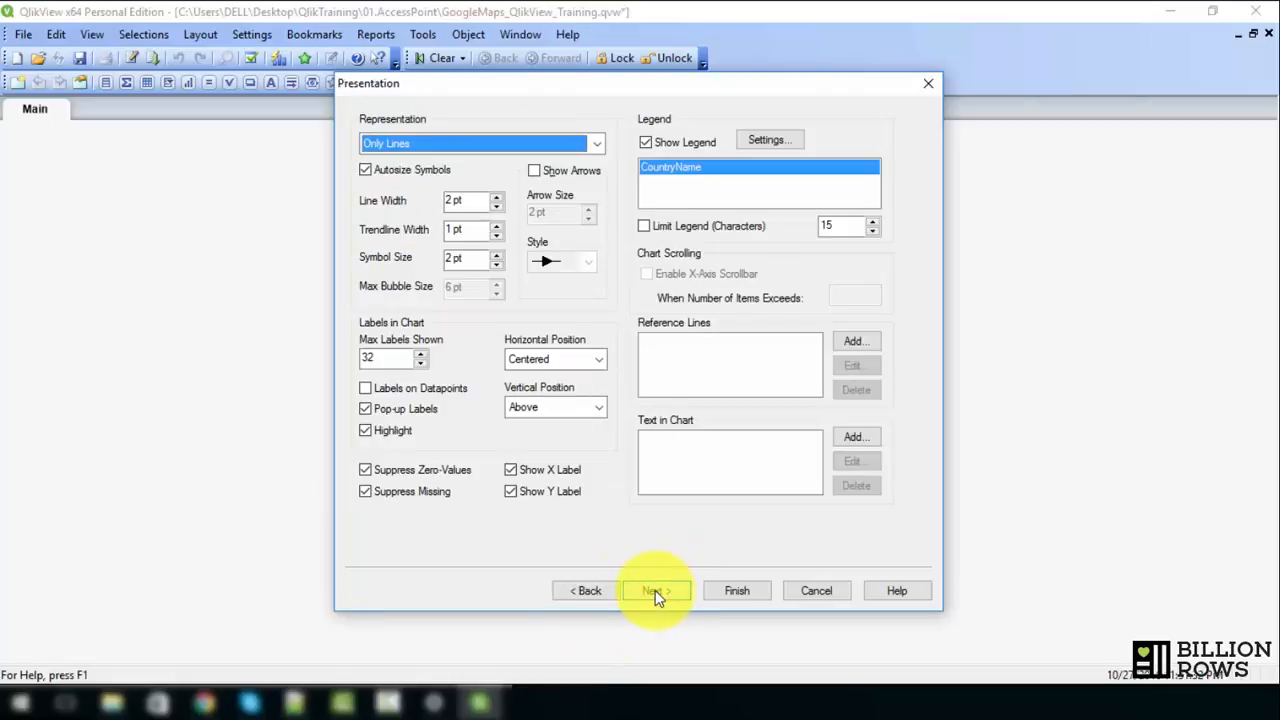
pyautogui.click(514, 478)
pyautogui.click(511, 491)
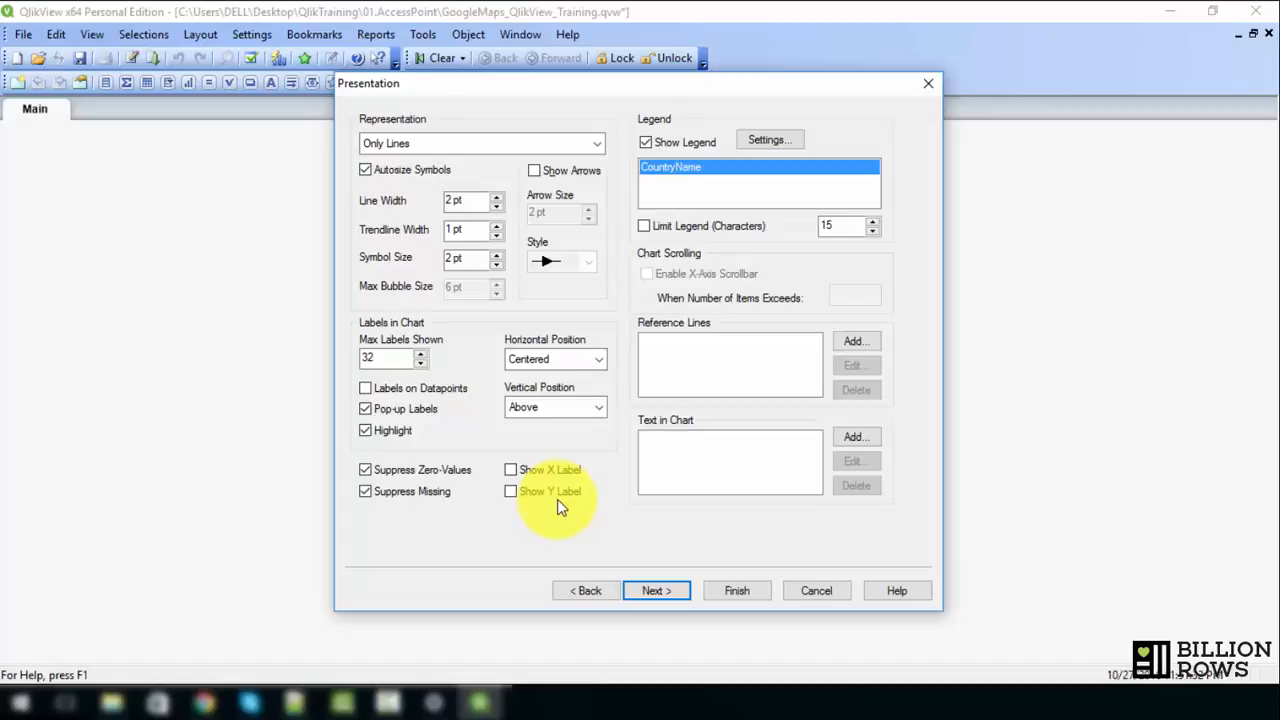
pyautogui.click(670, 591)
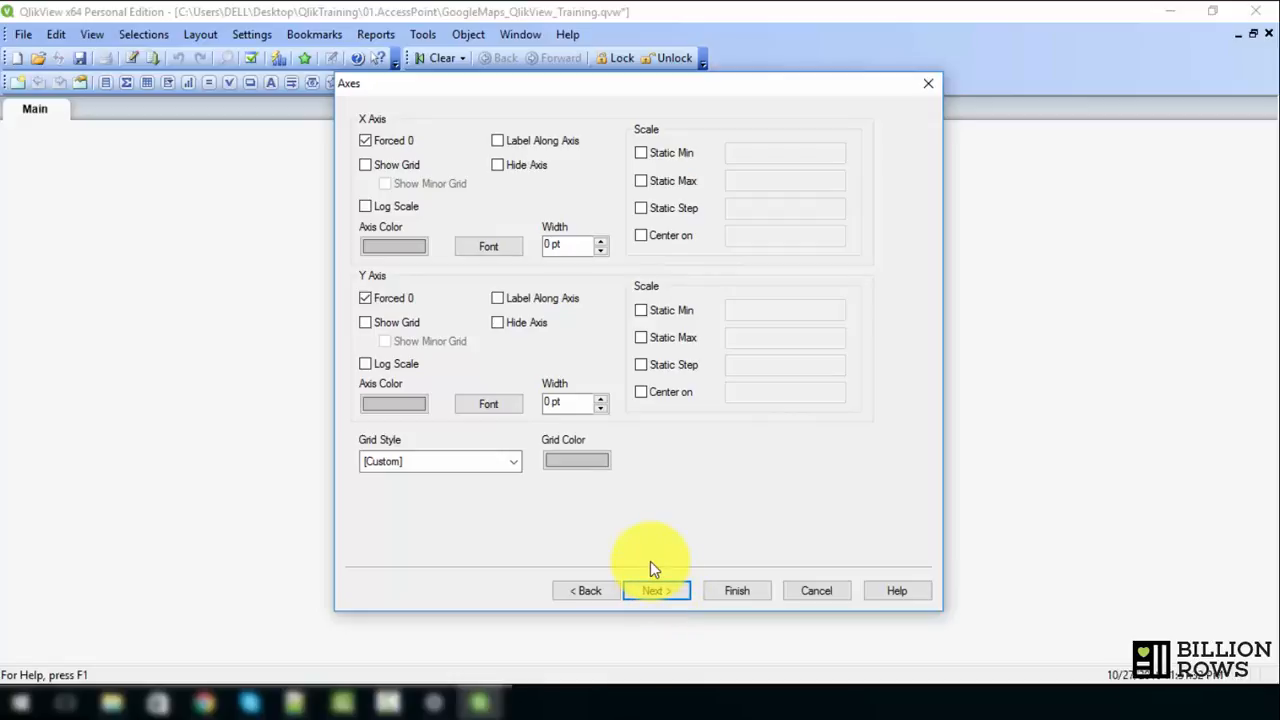
# Enable static minimum and static maximum scale values for both the X and Y axes.
pyautogui.click(641, 153)
pyautogui.click(641, 181)
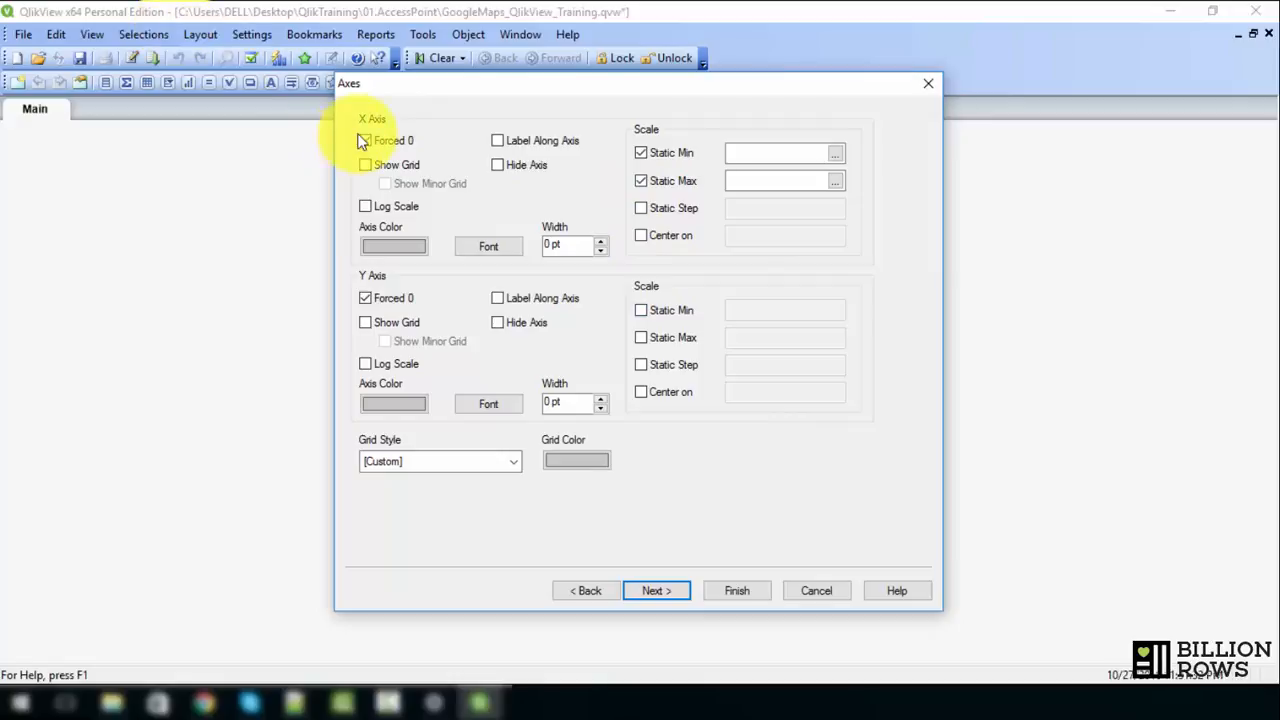
pyautogui.click(641, 310)
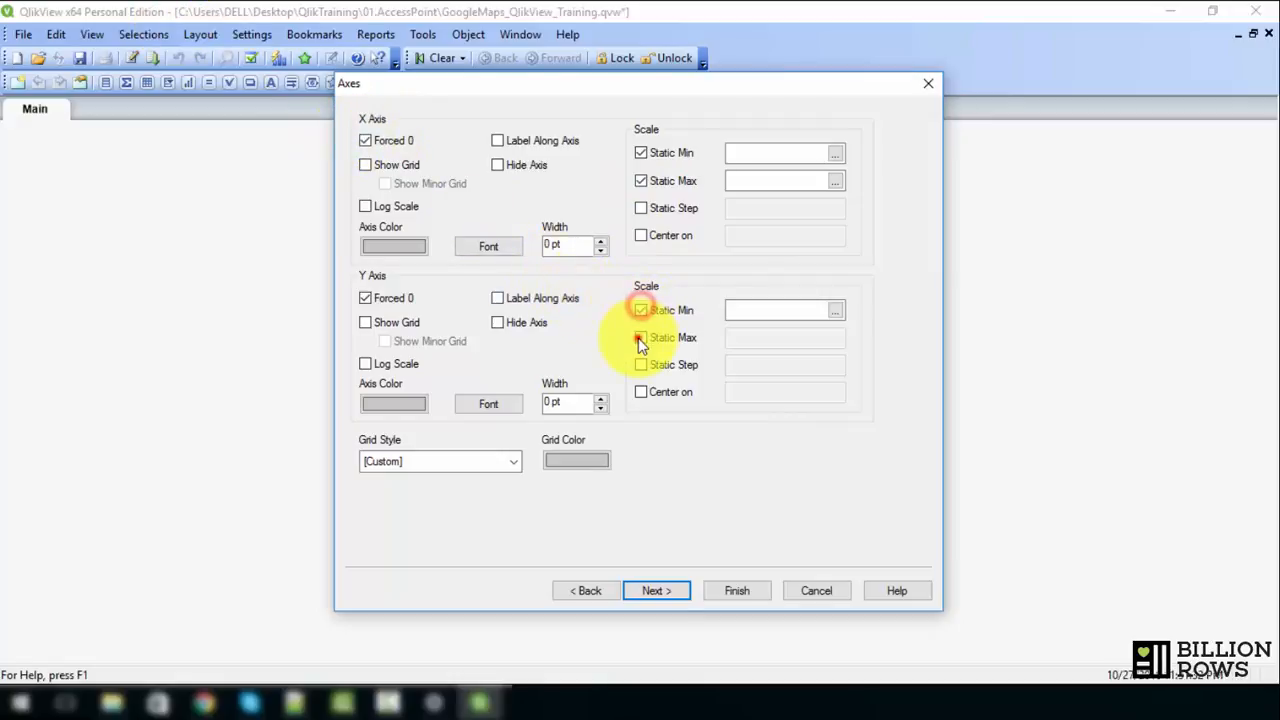
pyautogui.click(641, 337)
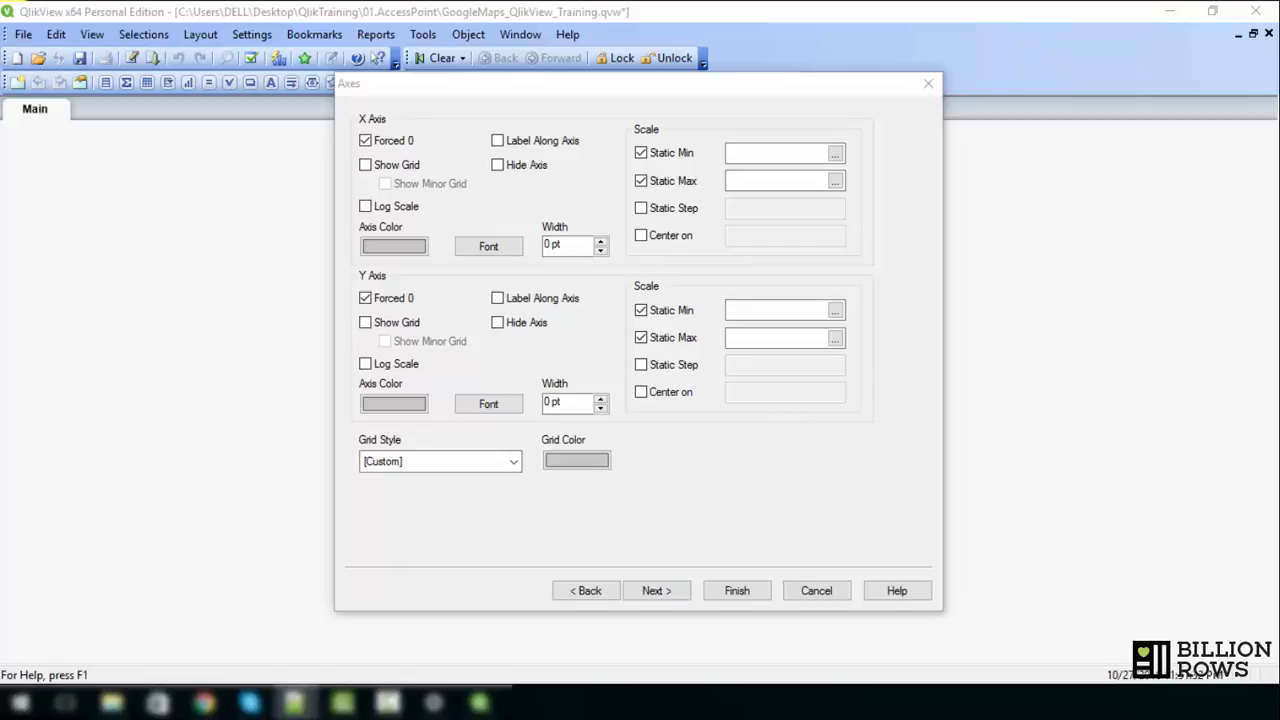
# Fill the X-axis static limits with the copied map_size_x formulas and the Y-axis static limits with the copied map_size_y formulas.
pyautogui.click(748, 154)
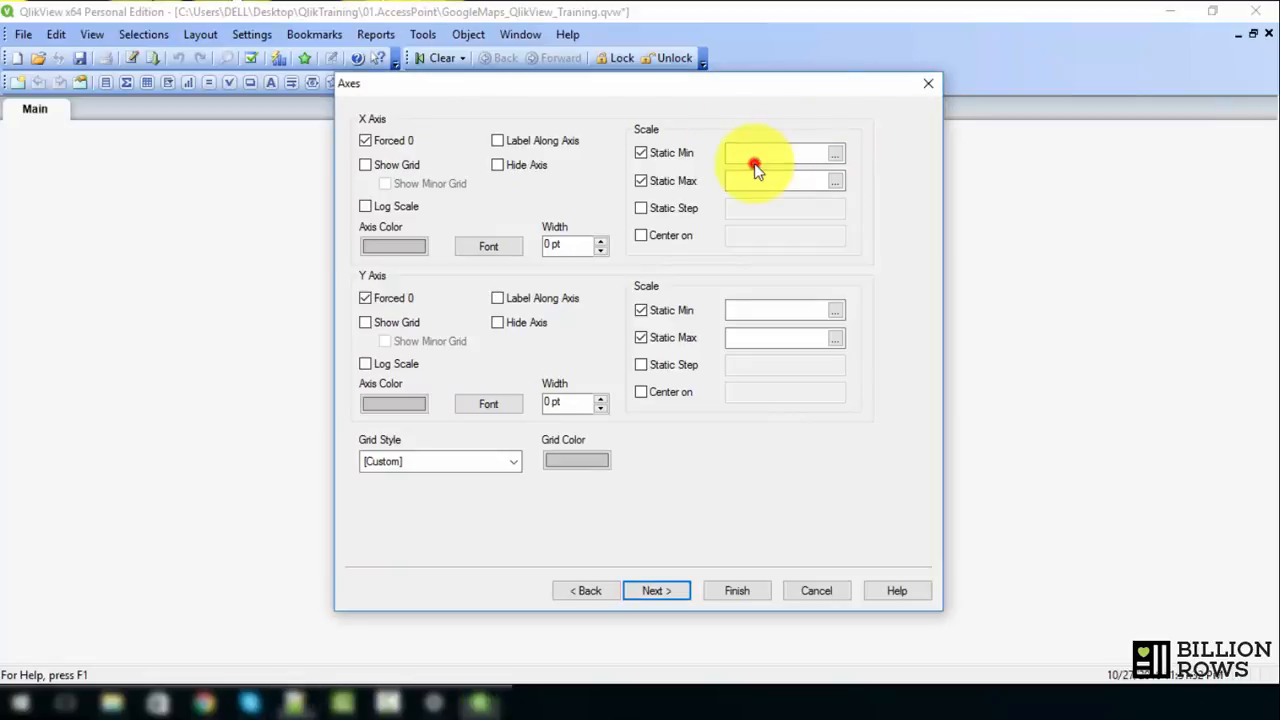
pyautogui.hotkey('ctrl', 'v')
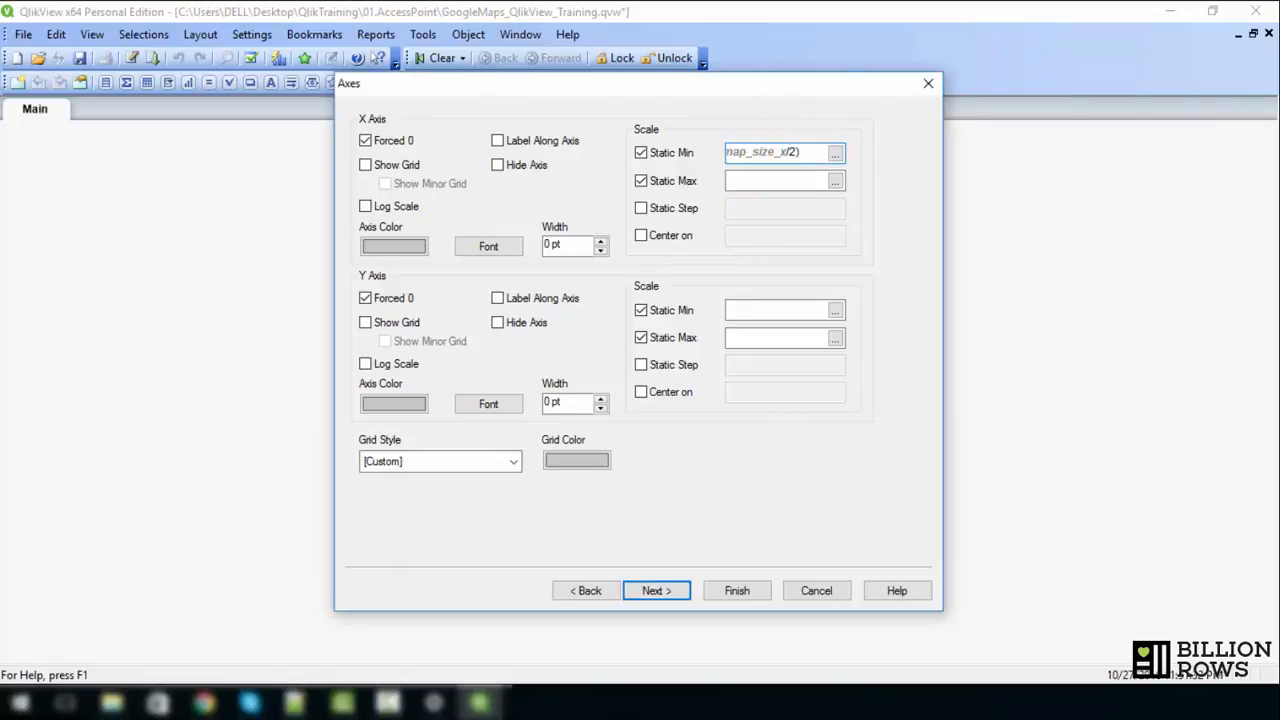
pyautogui.click(740, 178)
pyautogui.hotkey('ctrl', 'v')
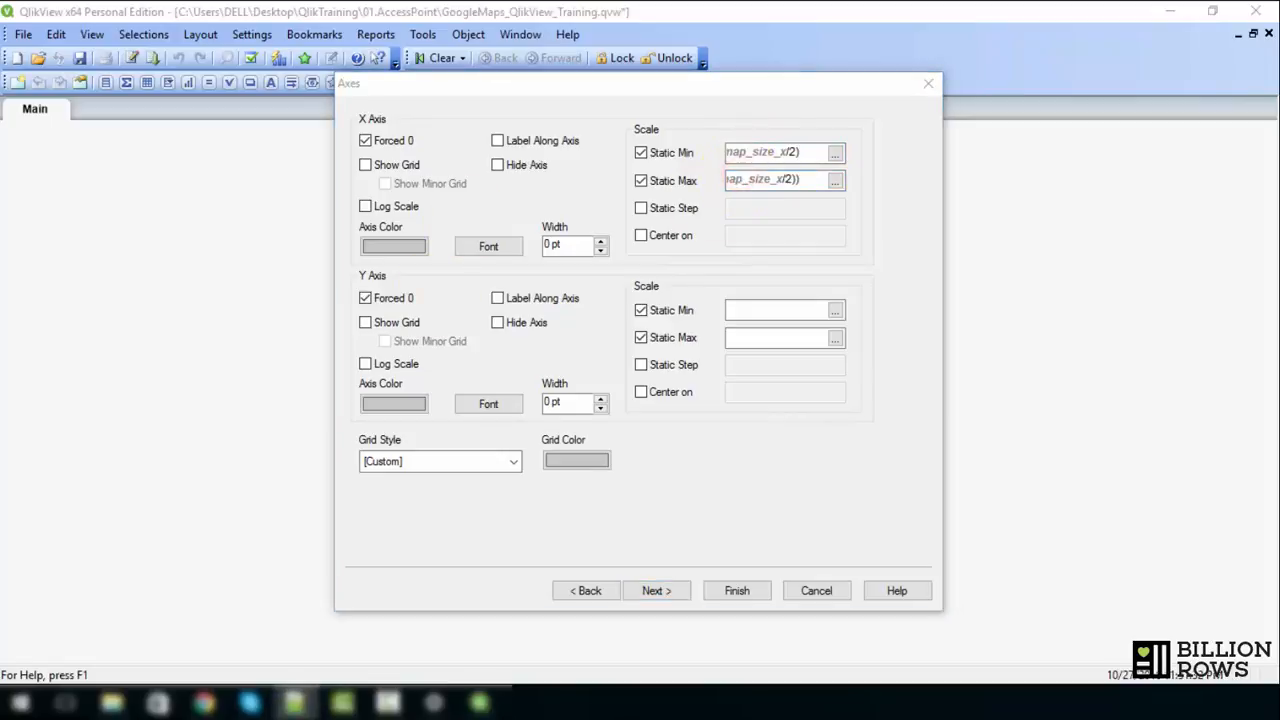
pyautogui.click(727, 308)
pyautogui.hotkey('ctrl', 'v')
pyautogui.hotkey('alt', 'Tab')
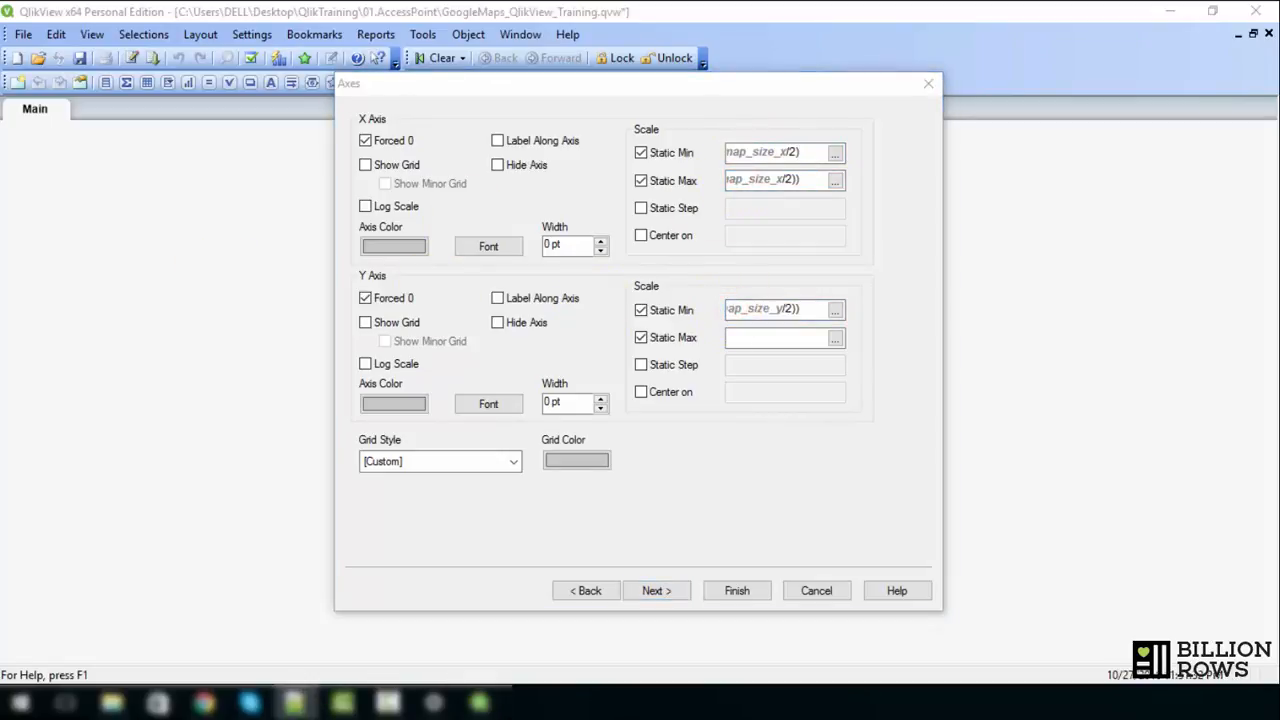
pyautogui.click(740, 338)
pyautogui.hotkey('ctrl', 'v')
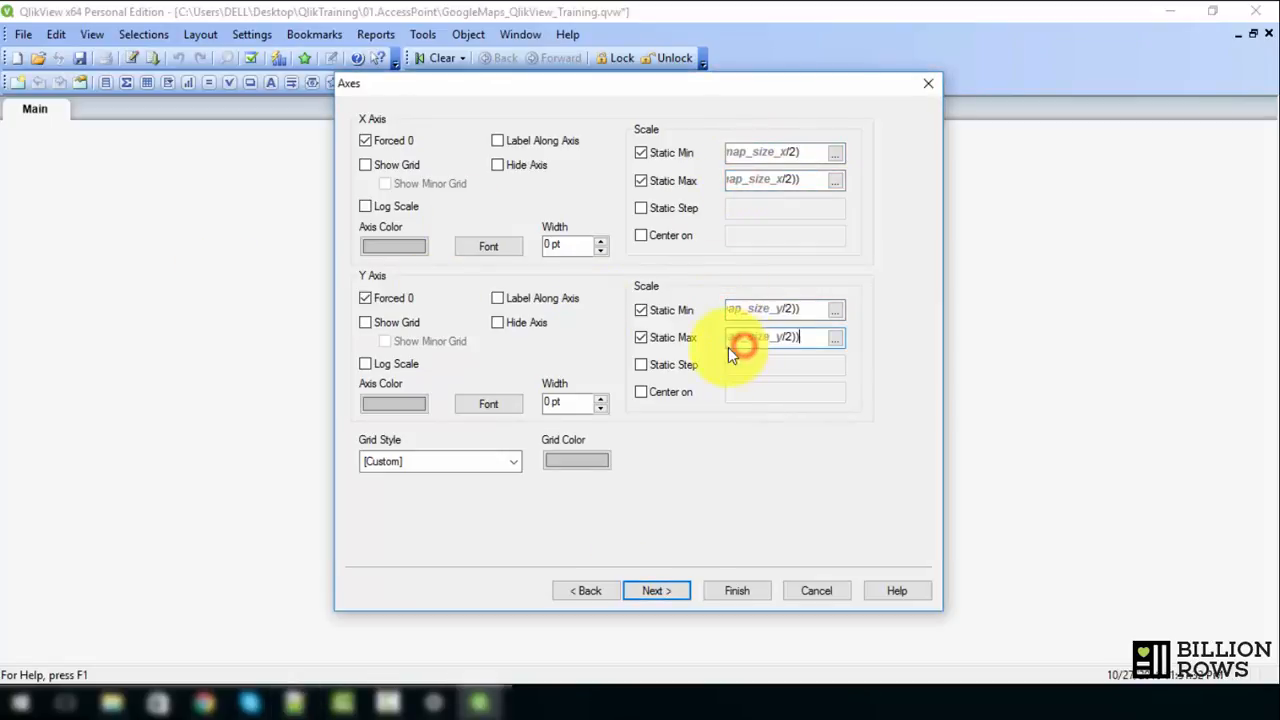
# Hide both axes and turn off Forced 0 for the X and Y axes.
pyautogui.click(497, 322)
pyautogui.click(497, 165)
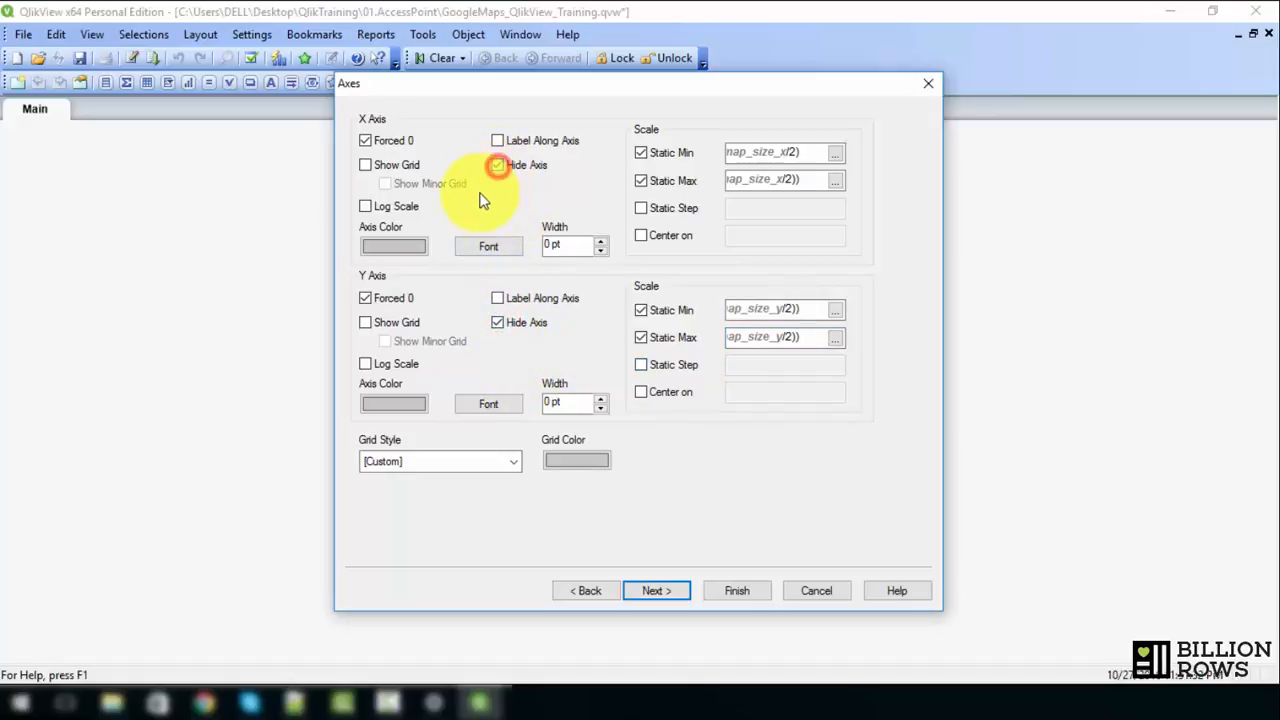
pyautogui.click(365, 140)
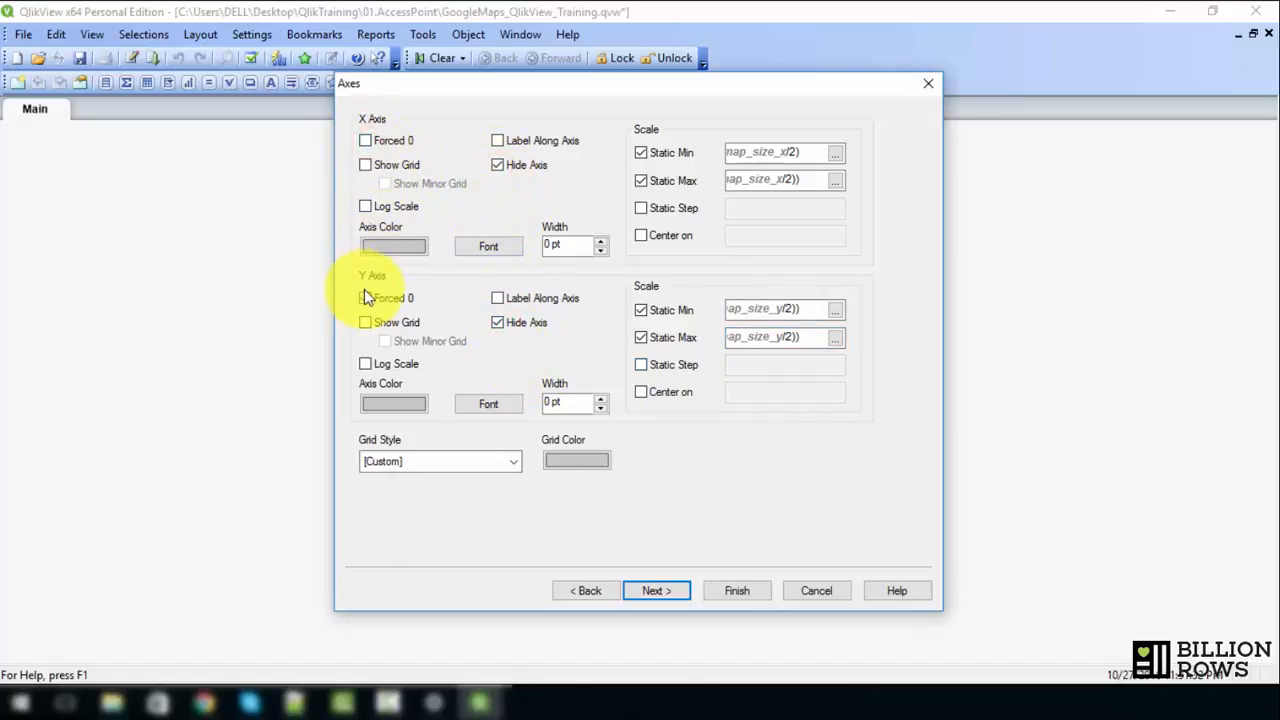
pyautogui.click(366, 299)
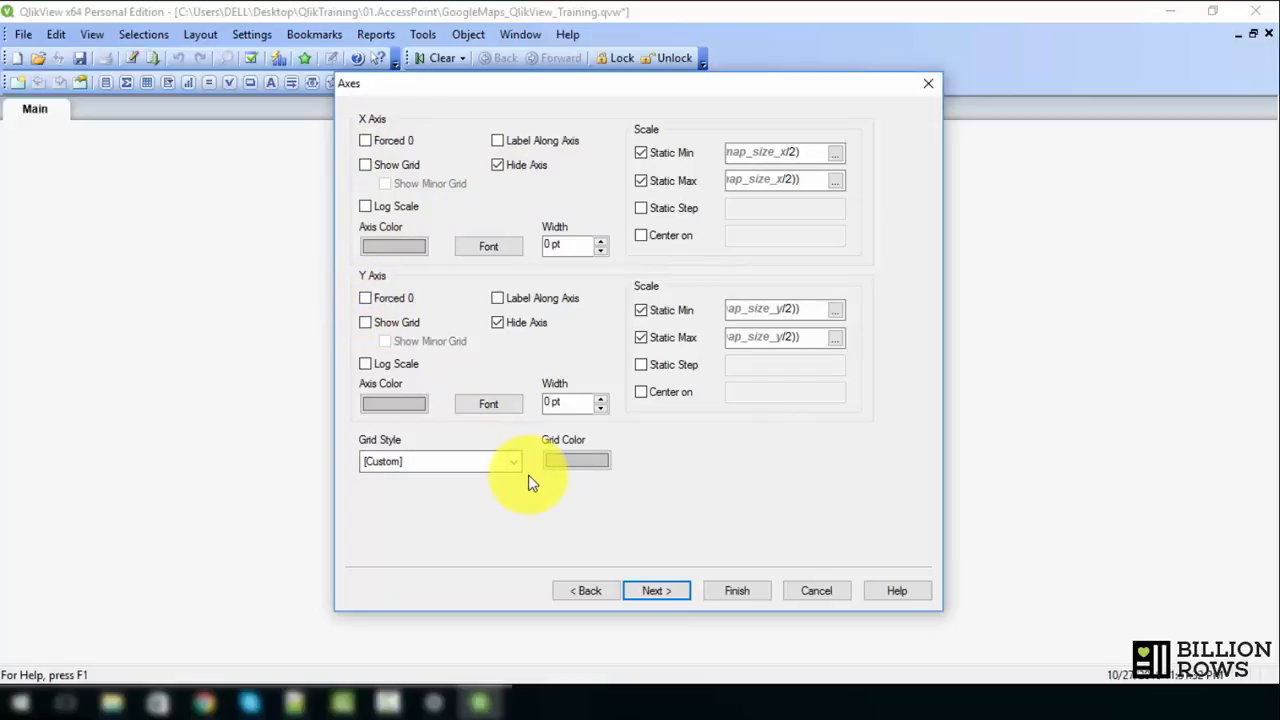
pyautogui.click(678, 596)
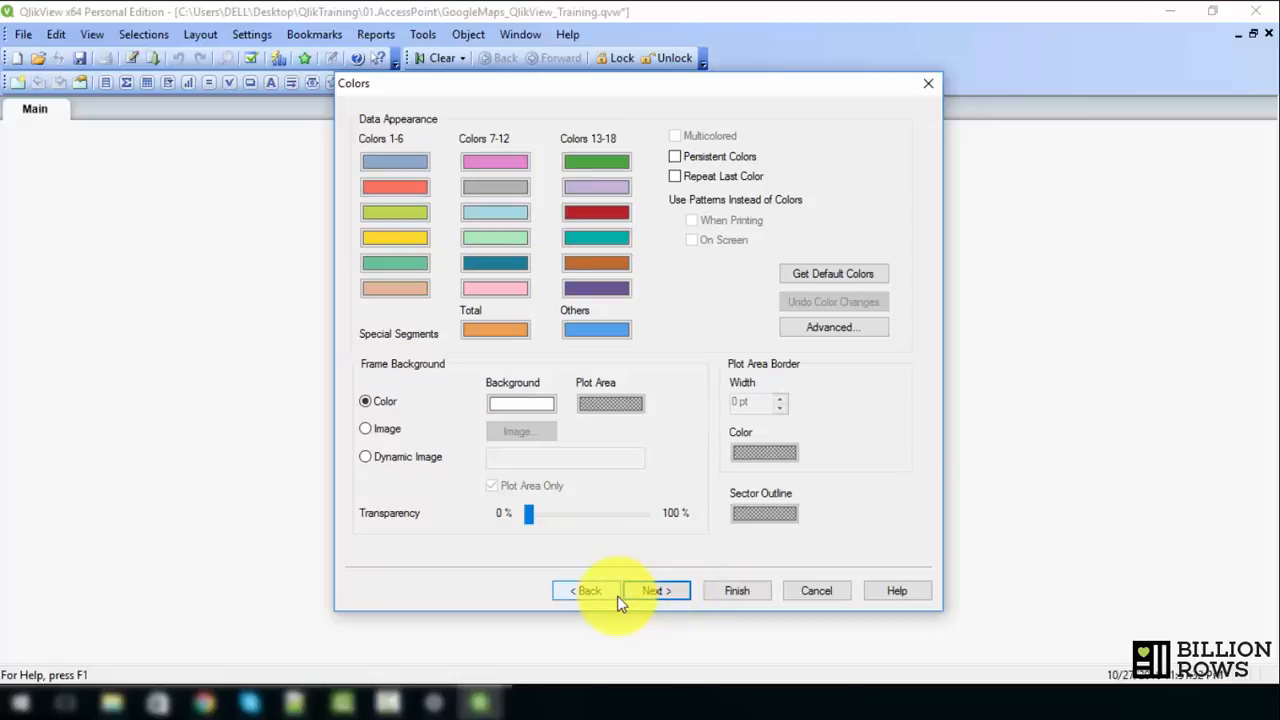
# Use a dynamic image as the plot-area background, with the copied map expression ending in &scale='&map_scale.
pyautogui.click(398, 456)
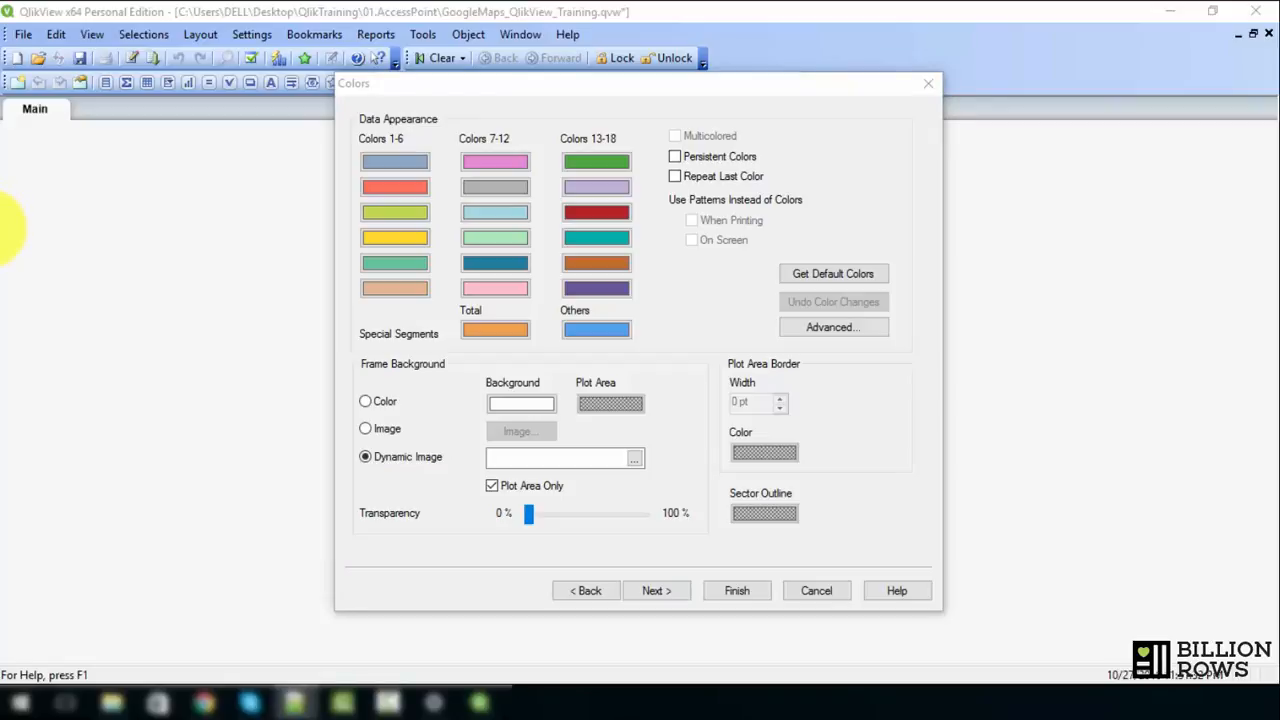
pyautogui.click(586, 457)
pyautogui.write("&scale='&map_scale")
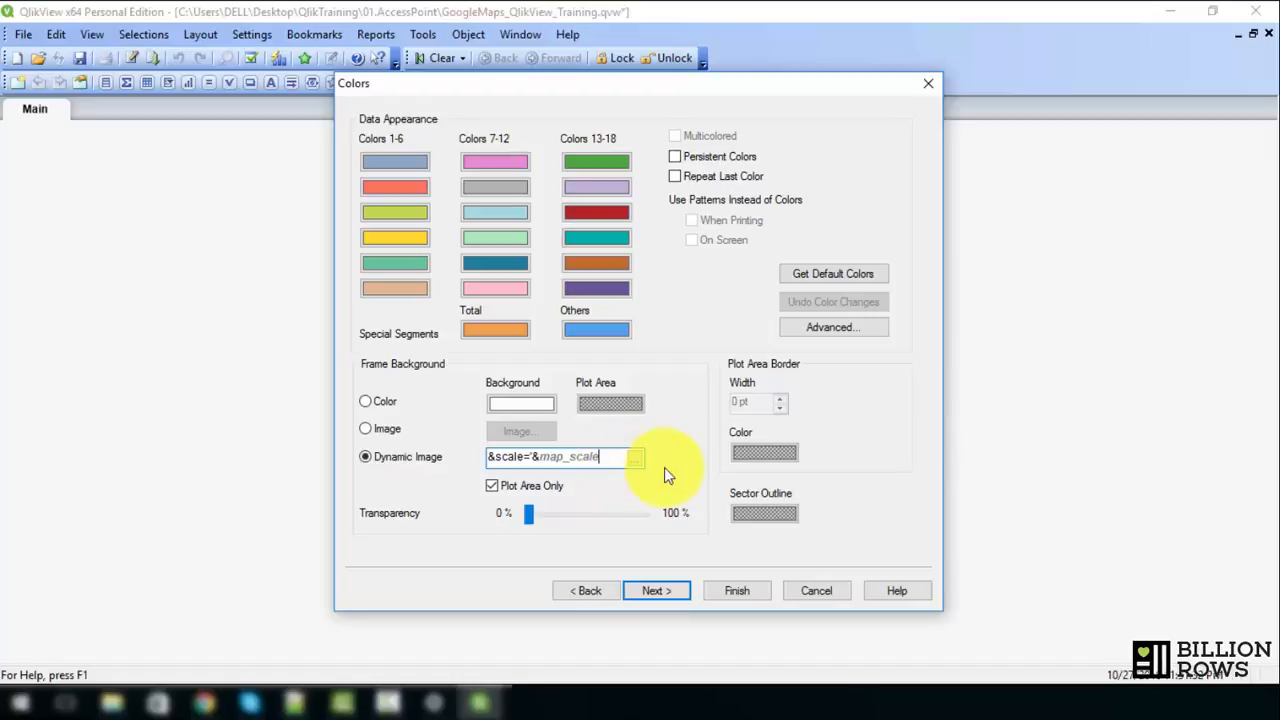
pyautogui.click(656, 591)
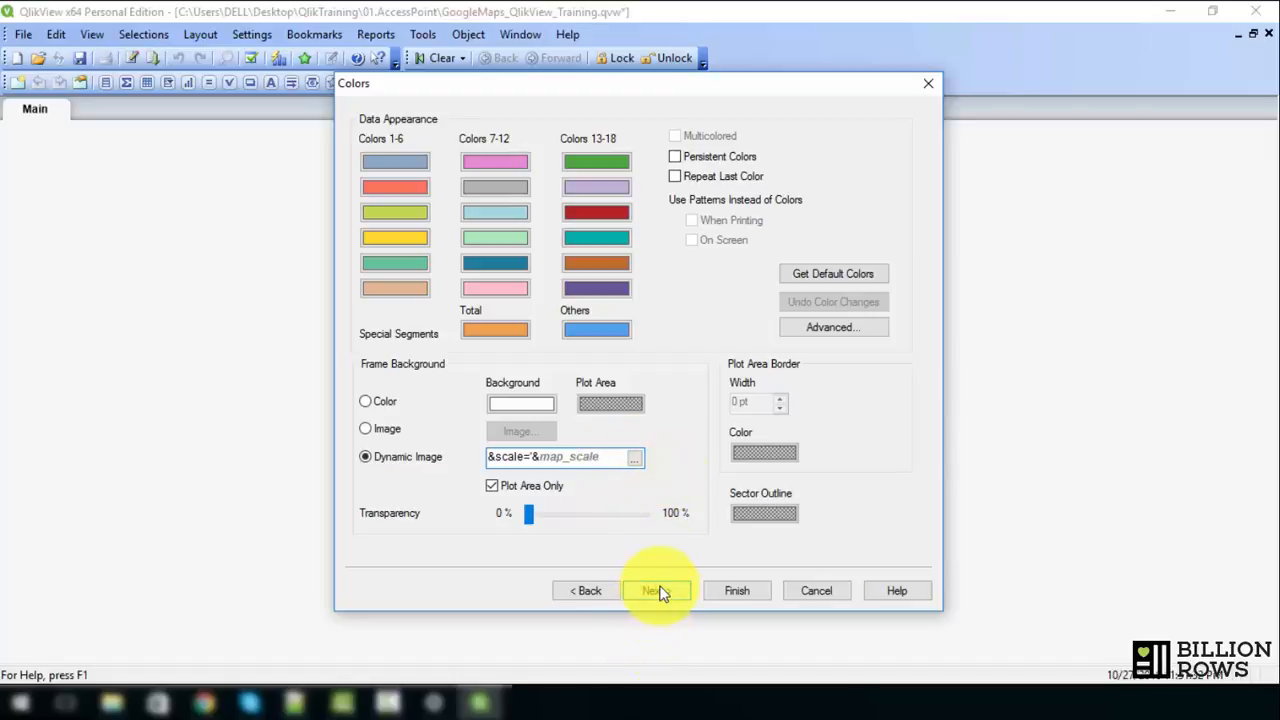
pyautogui.click(658, 591)
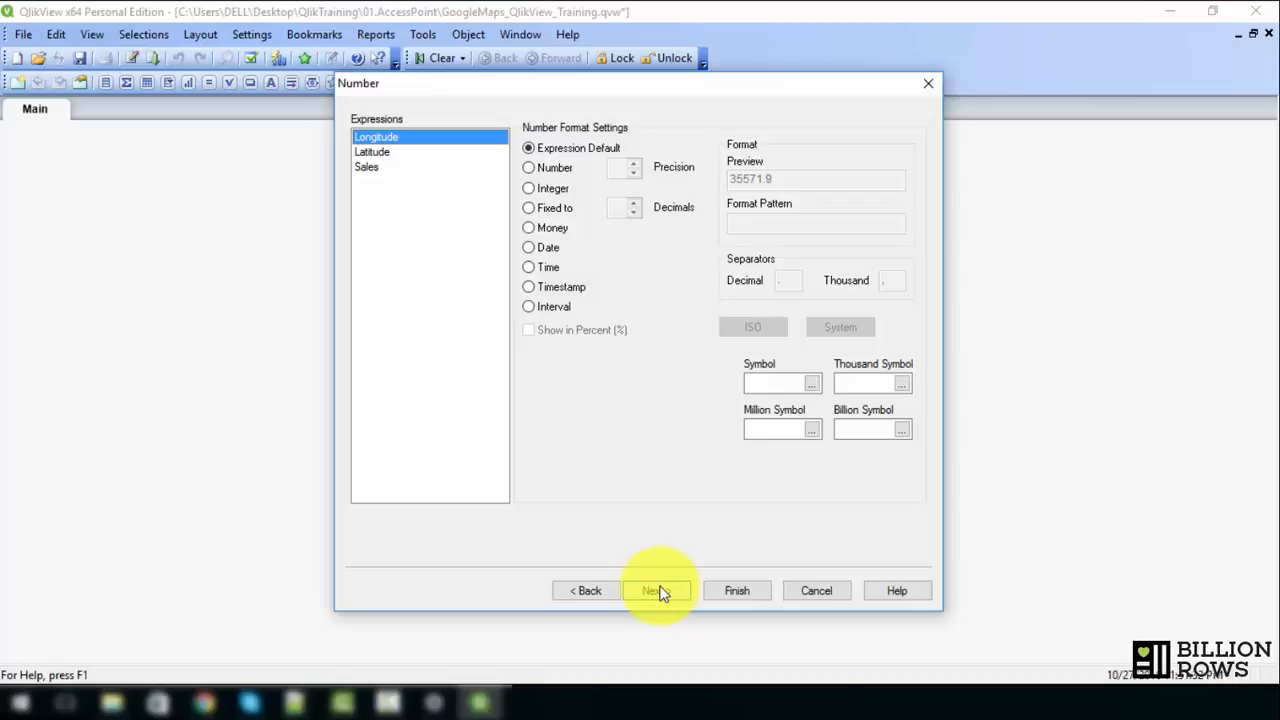
# Format the Sales expression as Money and keep the default font settings.
pyautogui.click(368, 166)
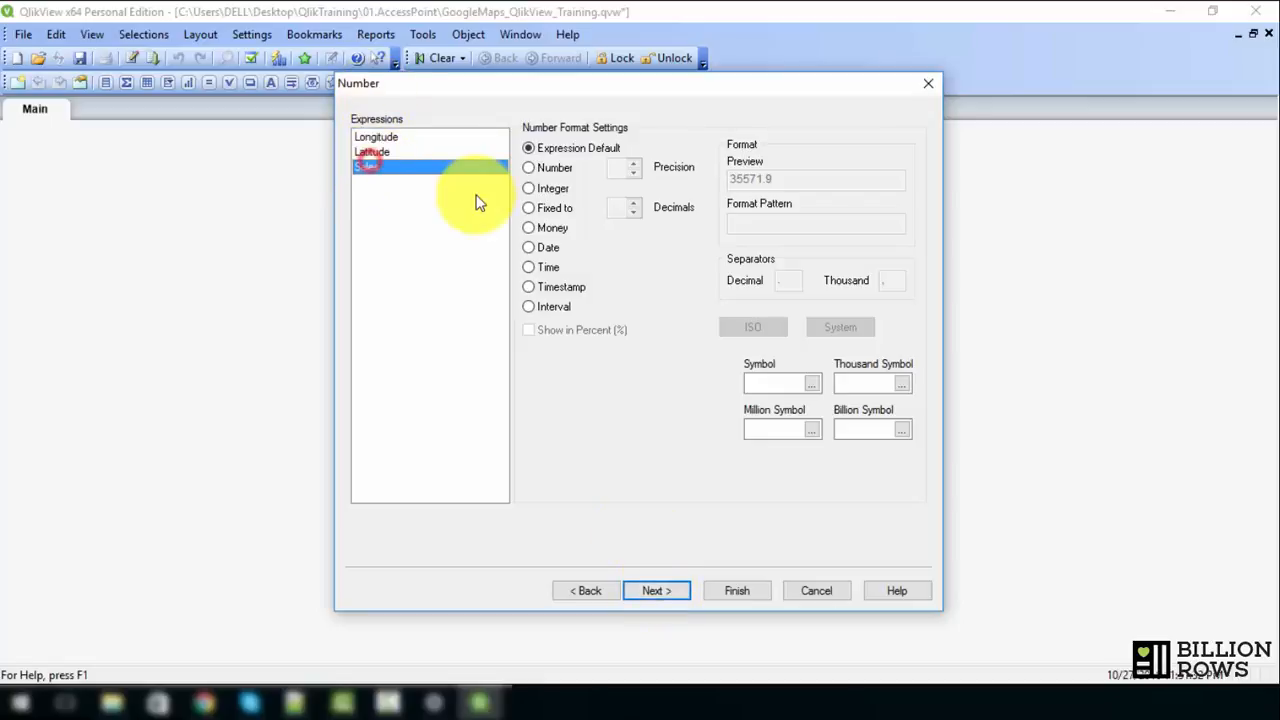
pyautogui.click(553, 228)
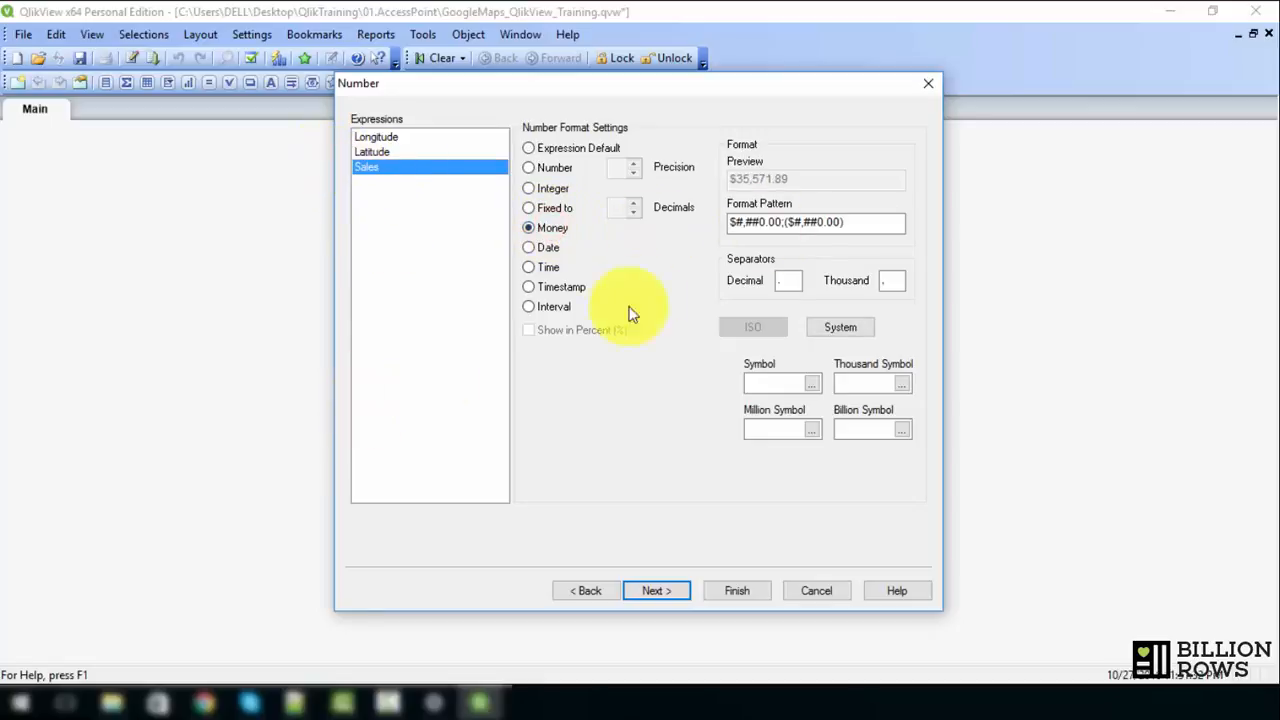
pyautogui.click(666, 590)
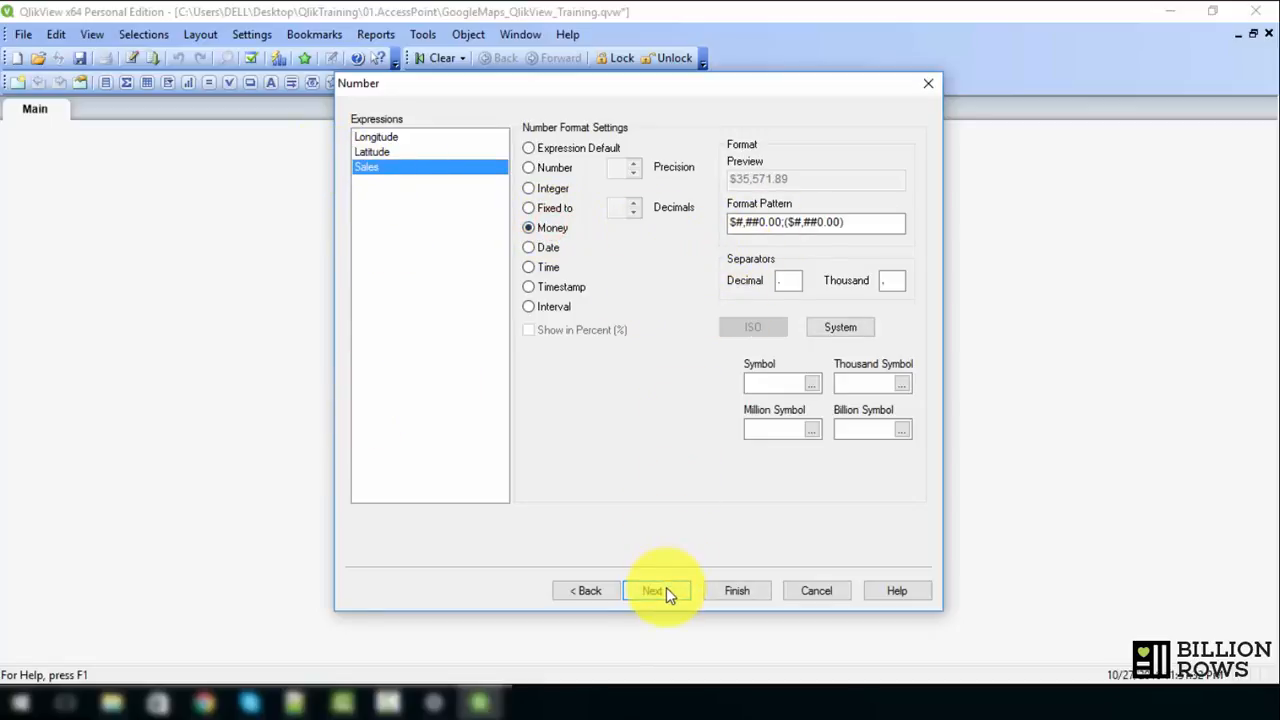
pyautogui.click(666, 590)
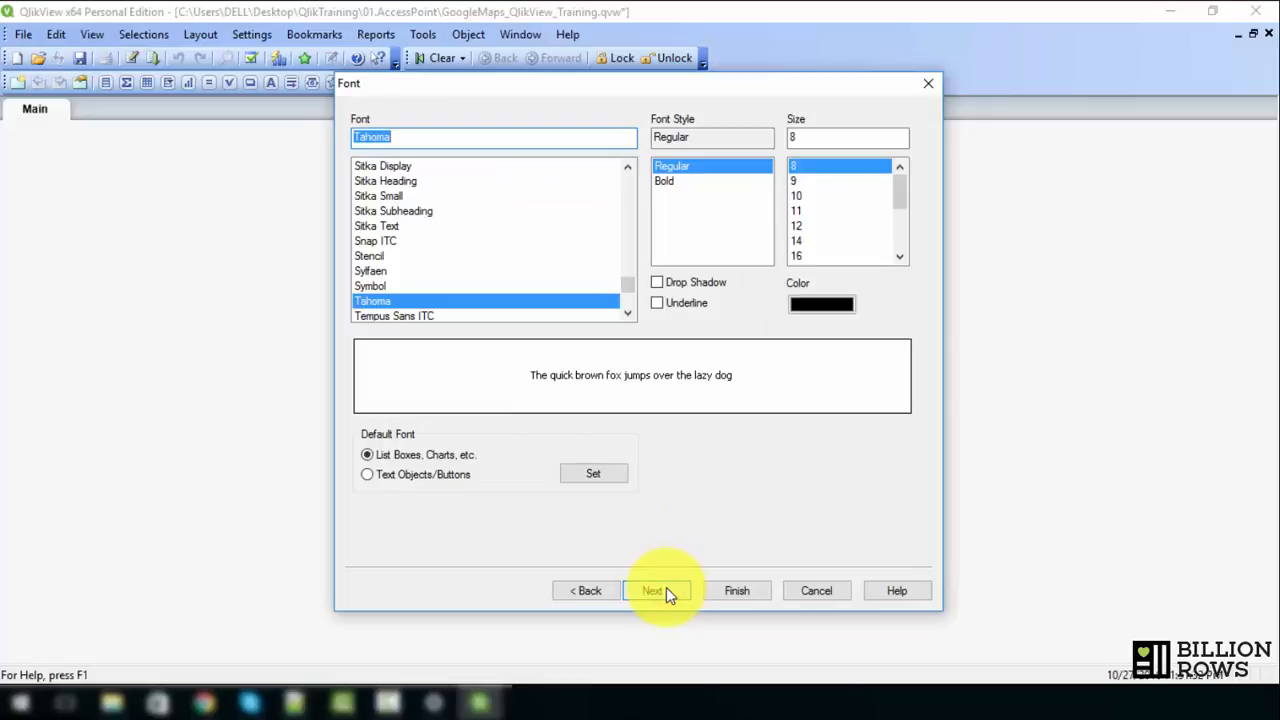
pyautogui.click(666, 590)
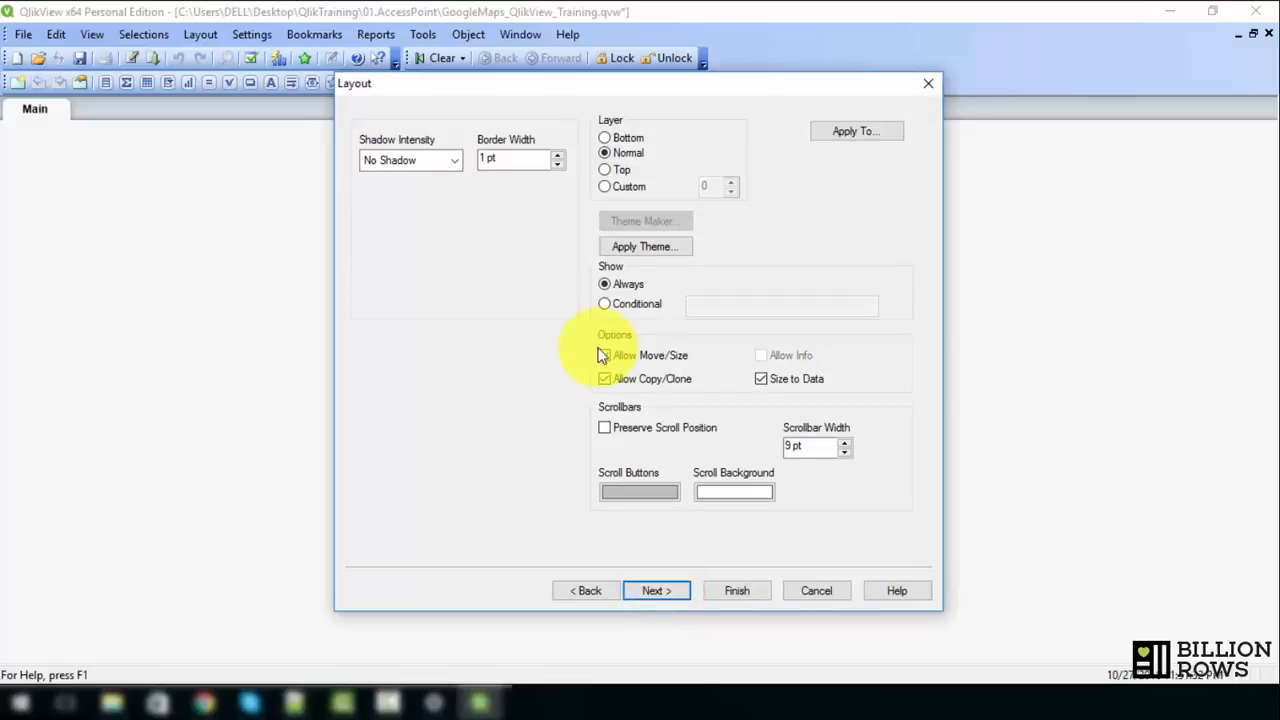
# Reduce the chart's border width to 0 pt and set its caption title to Google Maps QlikView Training.
pyautogui.click(557, 165)
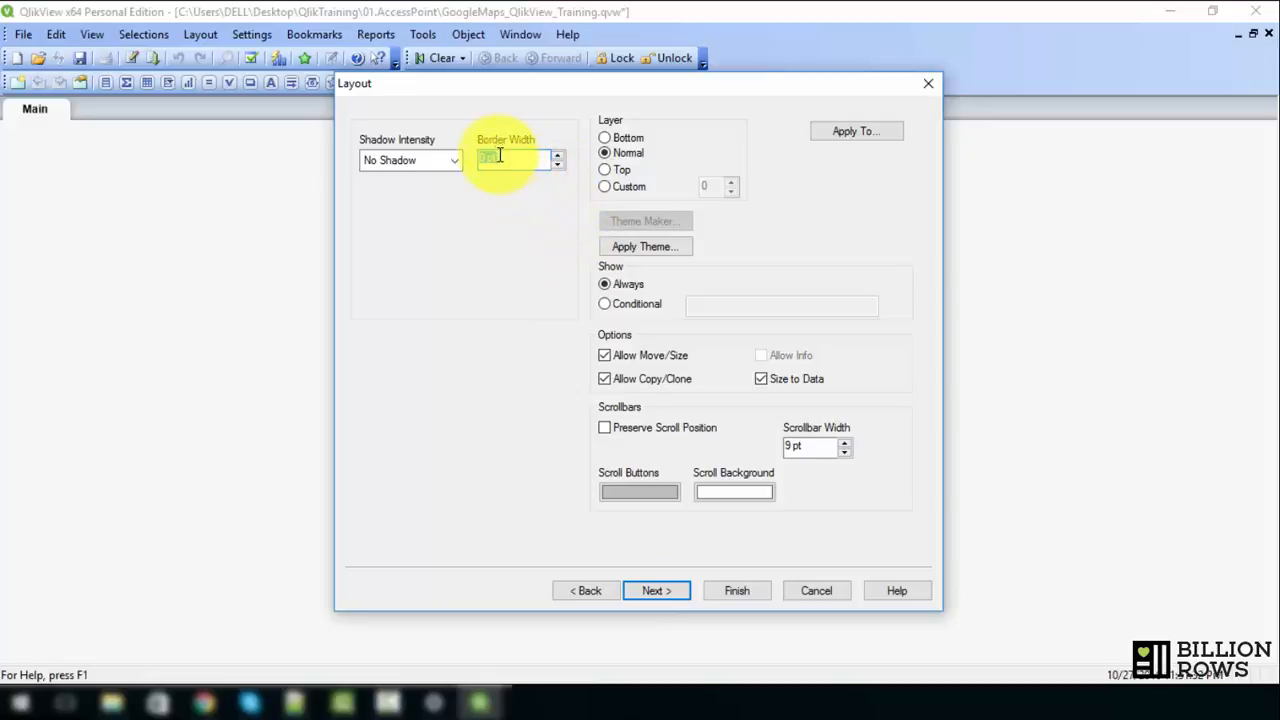
pyautogui.click(664, 591)
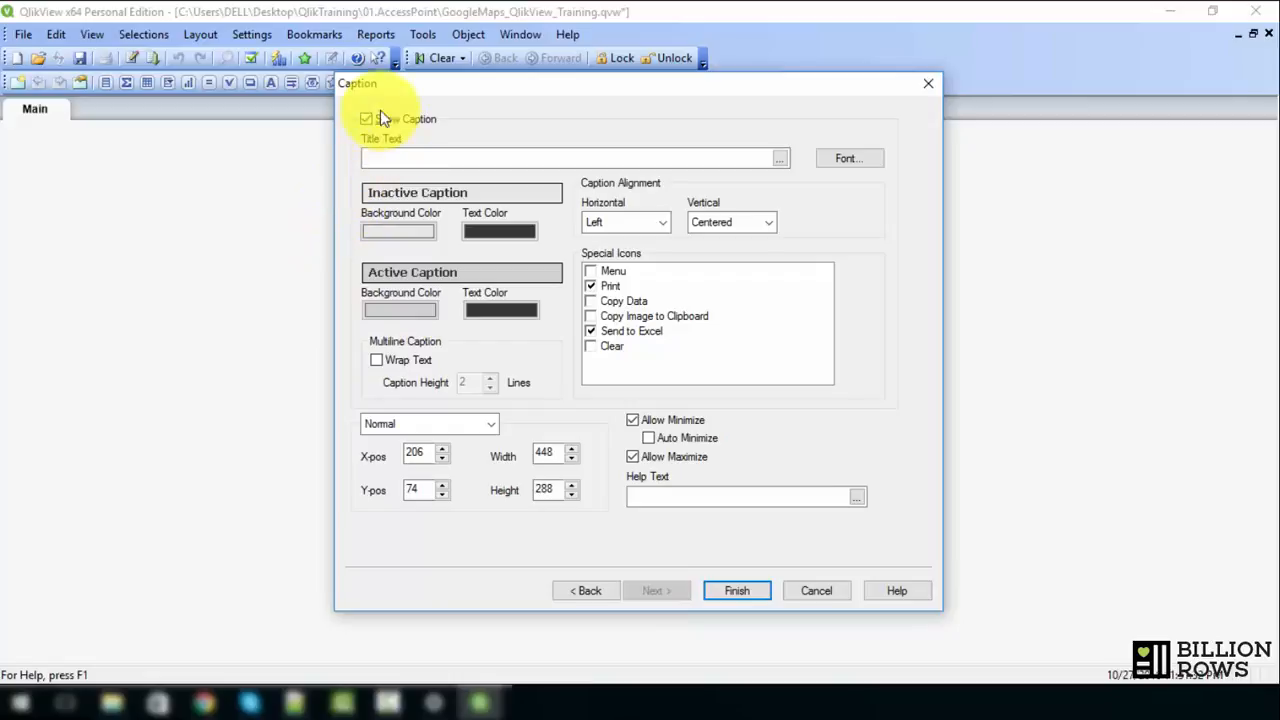
pyautogui.click(371, 157)
pyautogui.write('G')
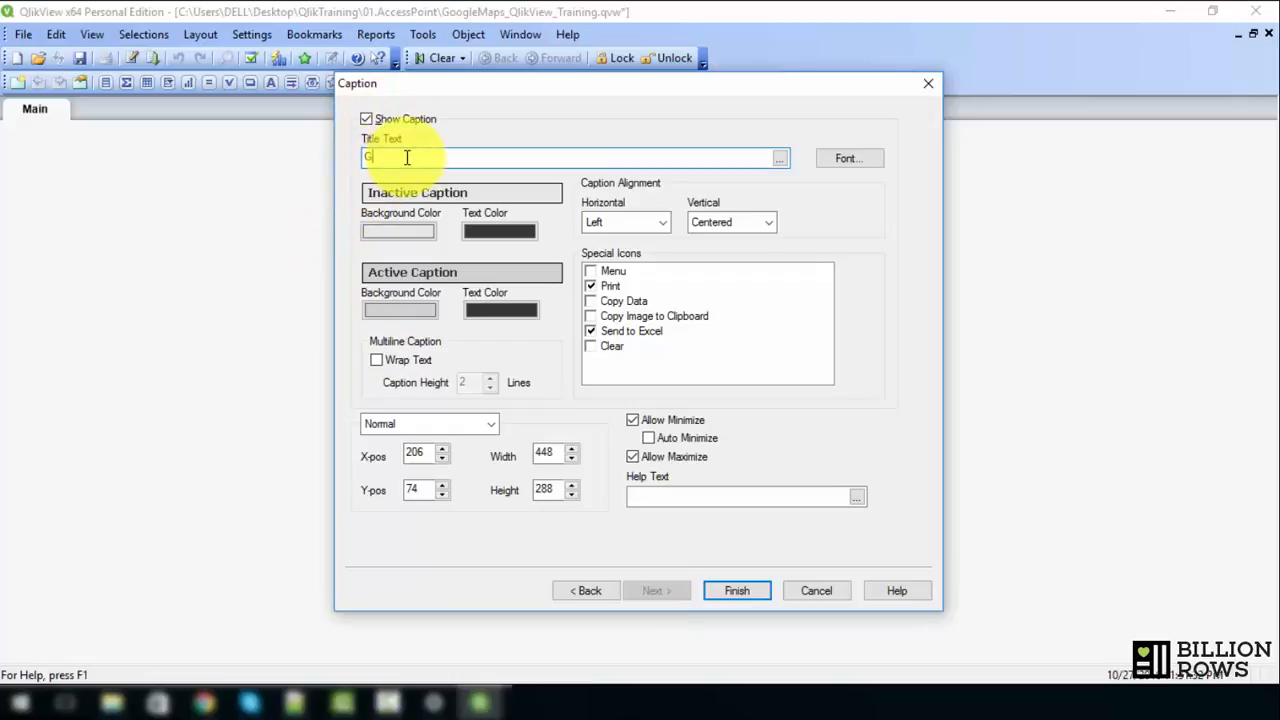
pyautogui.write('oogle Maps QlikView Training')
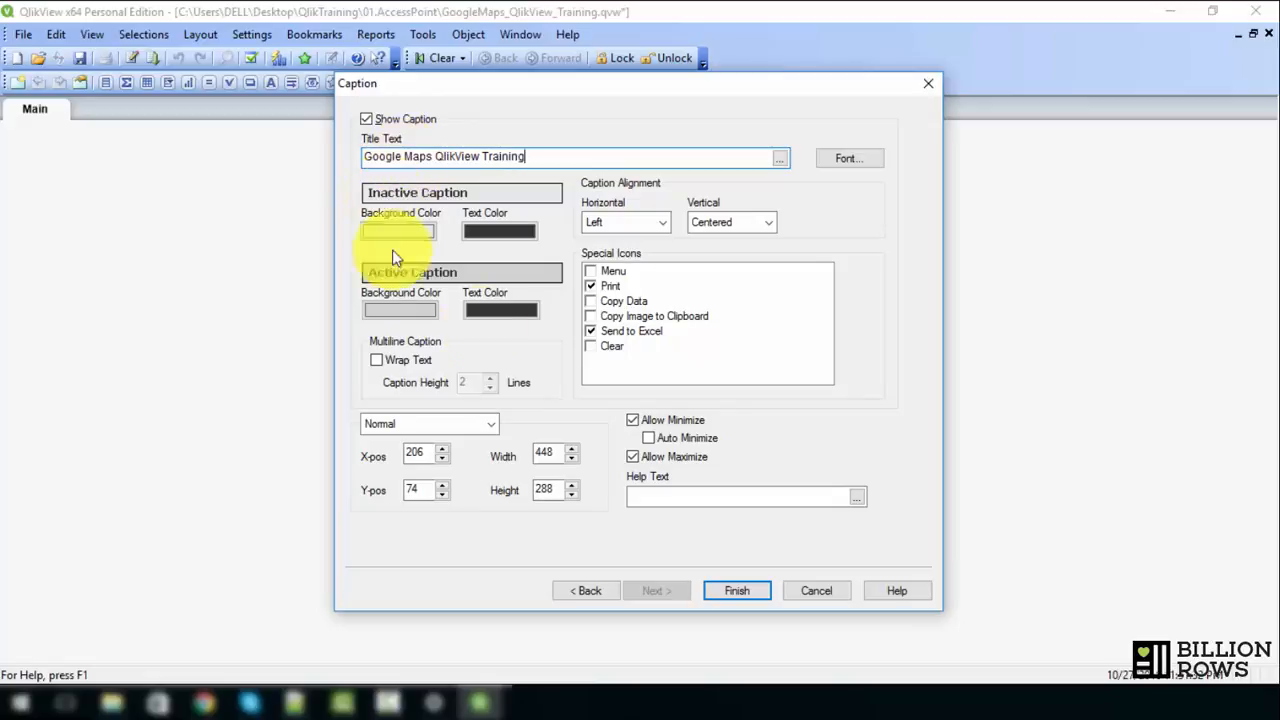
pyautogui.click(750, 598)
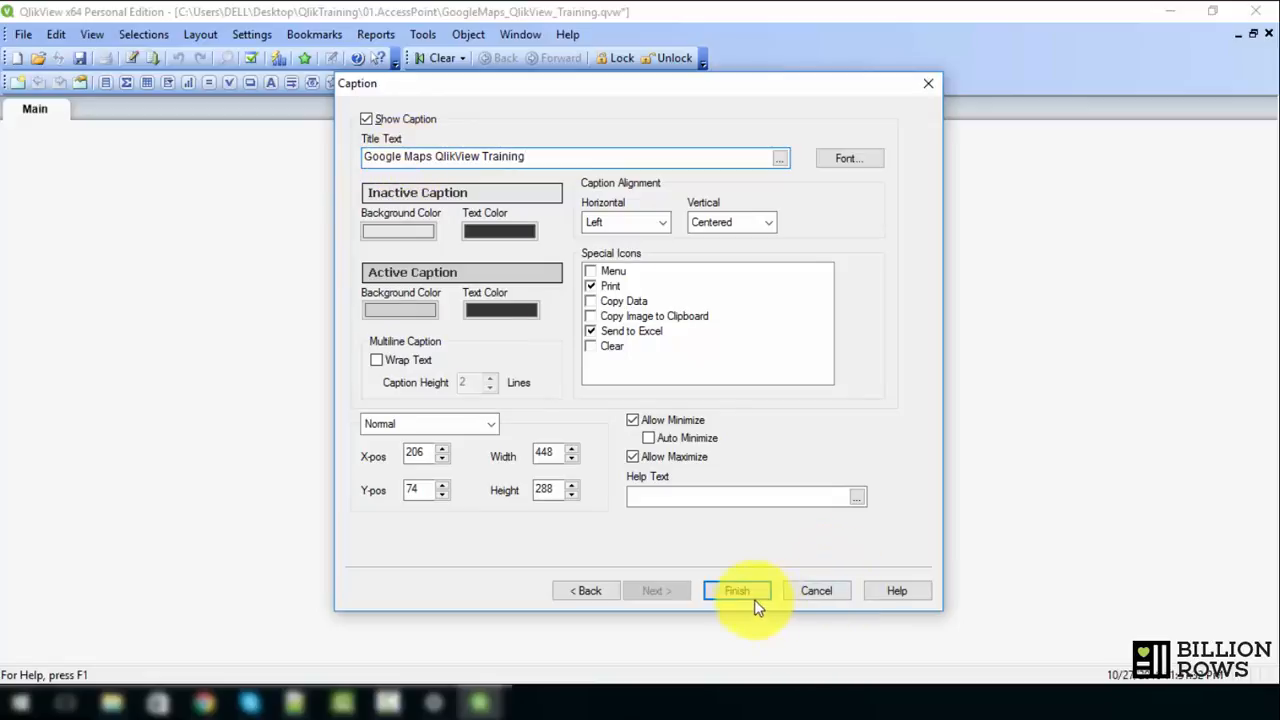
# Set the chart's width to 1200 and height to 600, finish creating it, and move it up and left on the sheet.
pyautogui.doubleClick(555, 457)
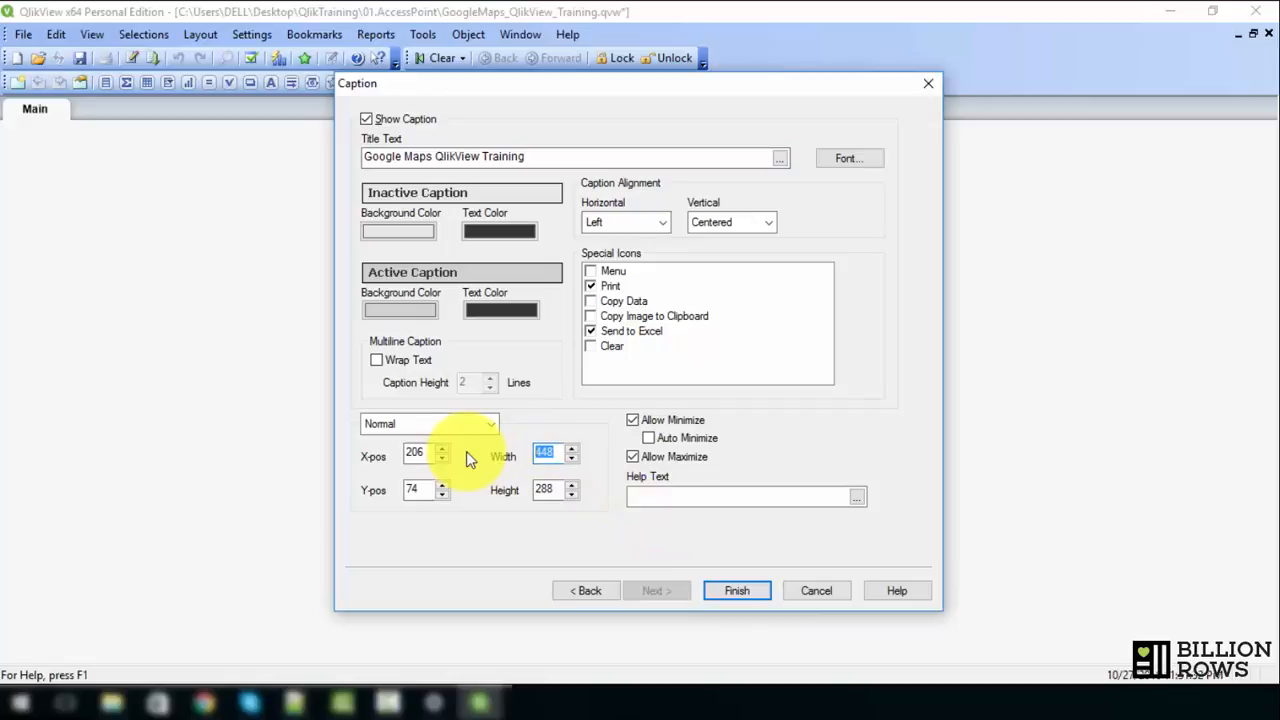
pyautogui.write('1200')
pyautogui.doubleClick(549, 490)
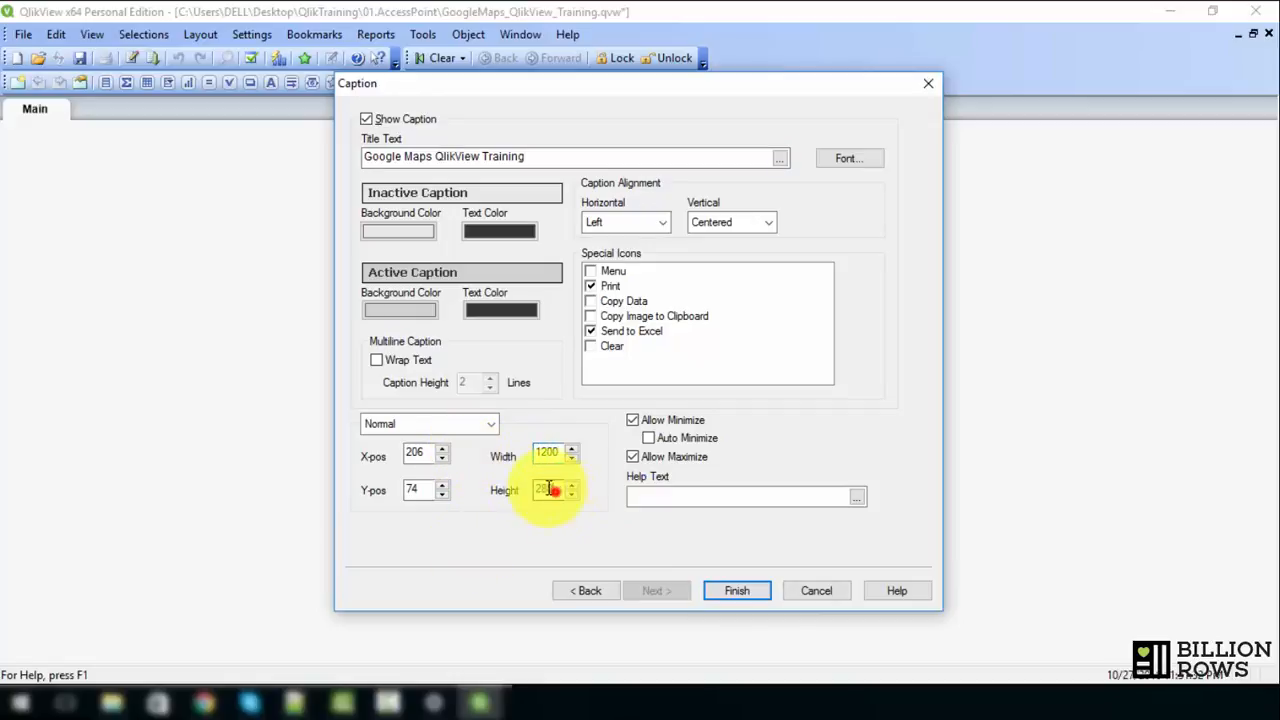
pyautogui.write('600')
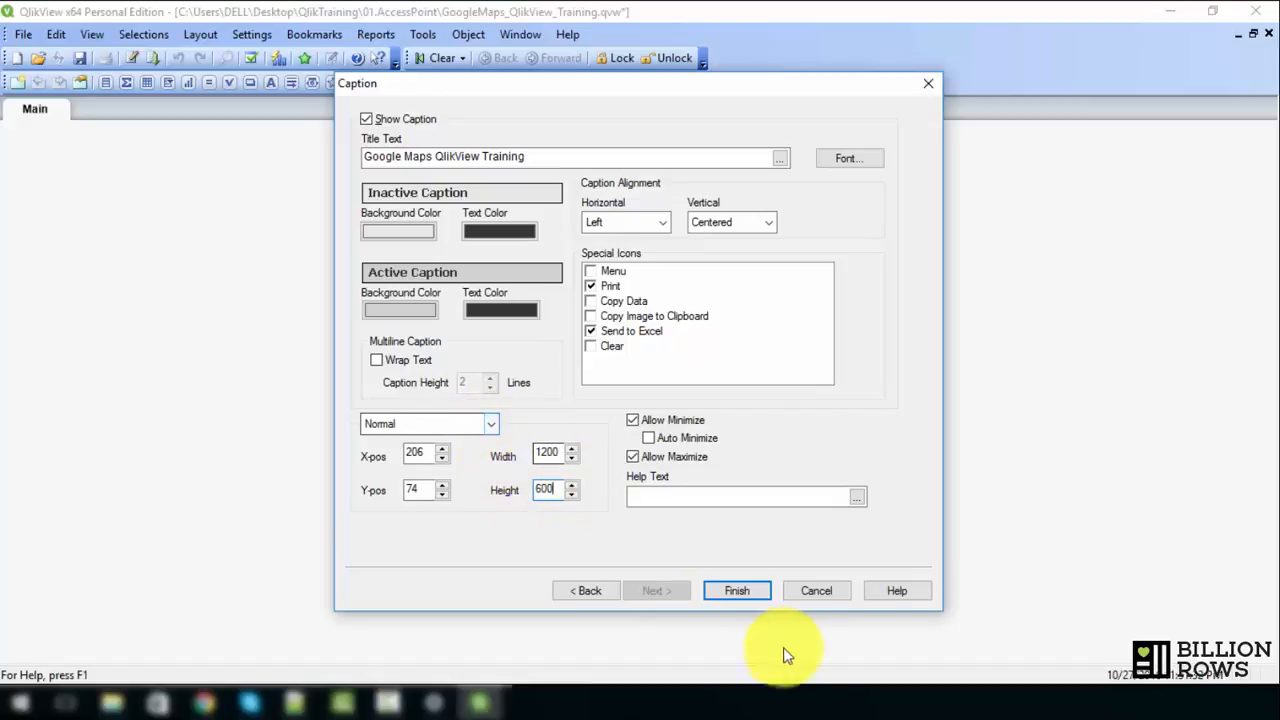
pyautogui.click(743, 594)
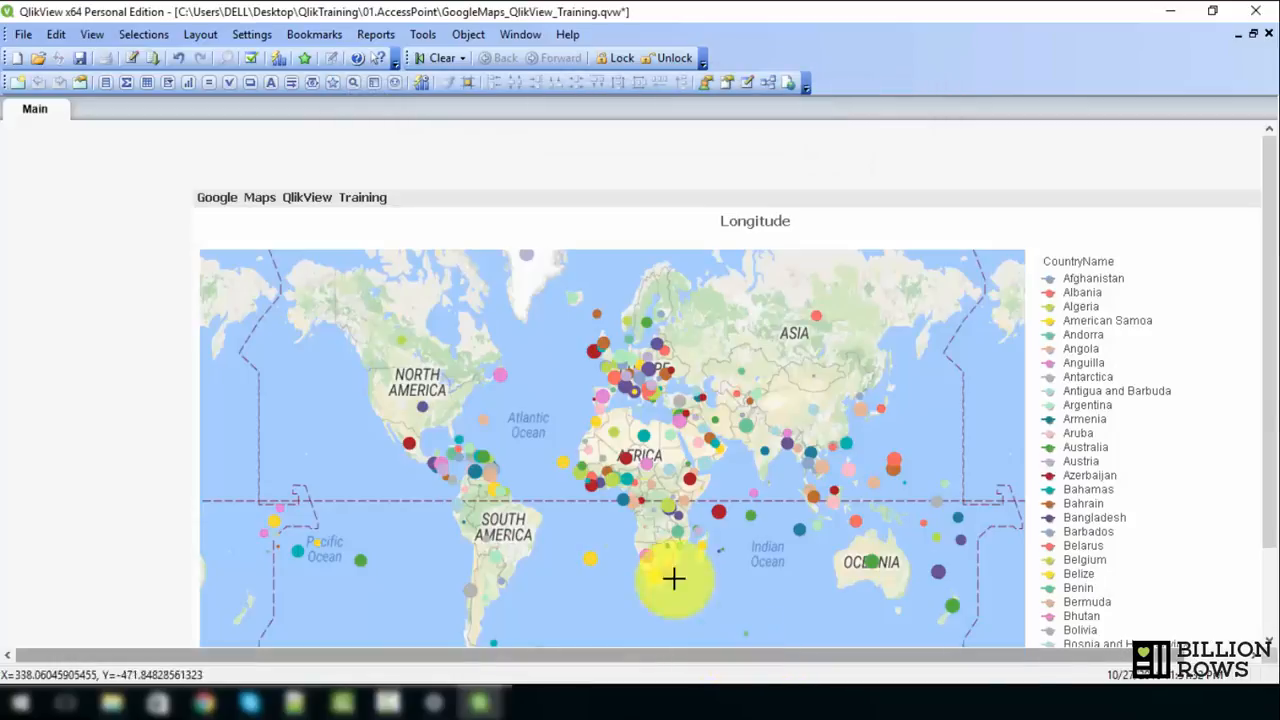
pyautogui.moveTo(504, 201); pyautogui.dragTo(435, 155)
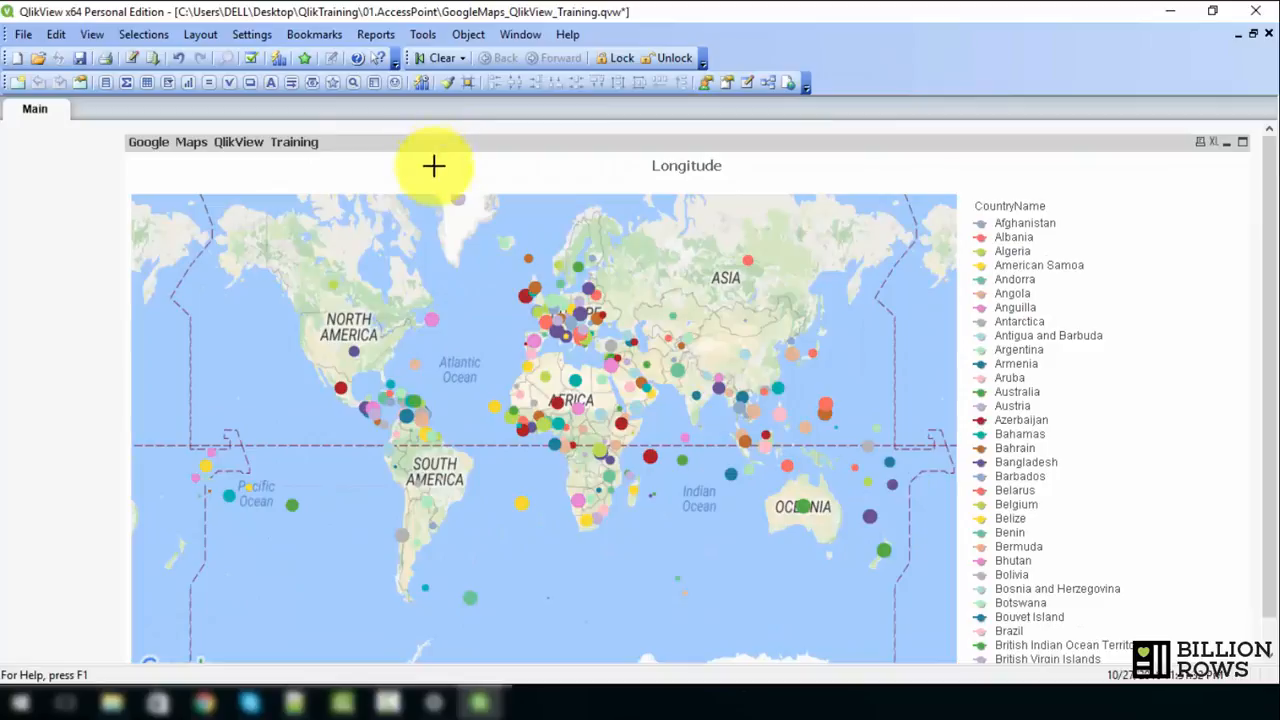
# Review the map_size_x, map_size_y and map_scale variables in the load script's GoogleMaps section, leaving the script unchanged.
pyautogui.click(131, 57)
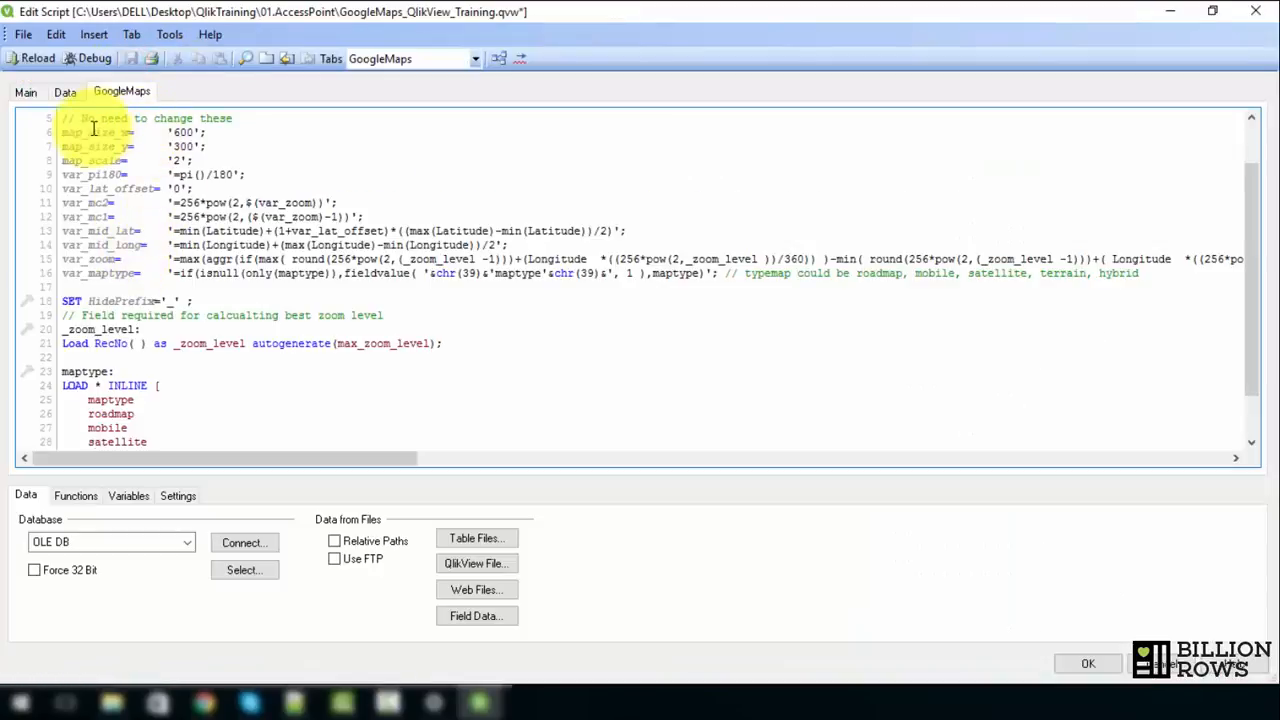
pyautogui.moveTo(88, 132); pyautogui.dragTo(58, 150)
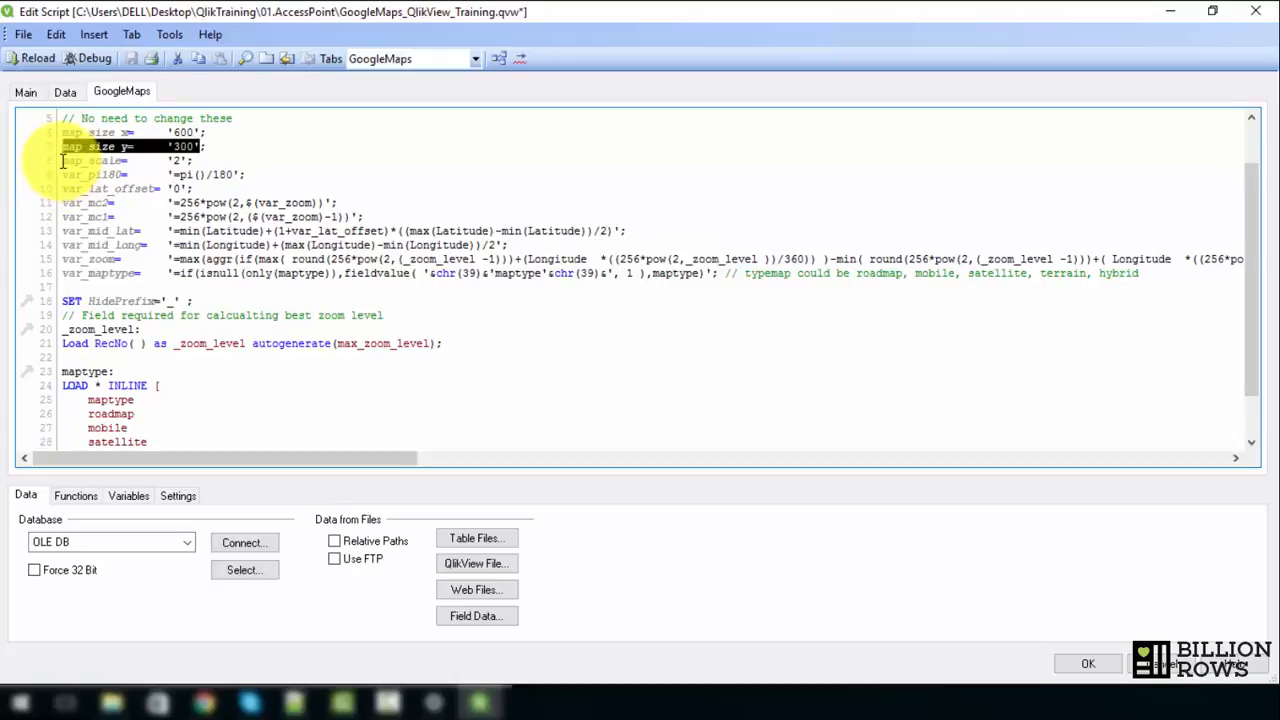
pyautogui.moveTo(60, 161); pyautogui.dragTo(185, 157)
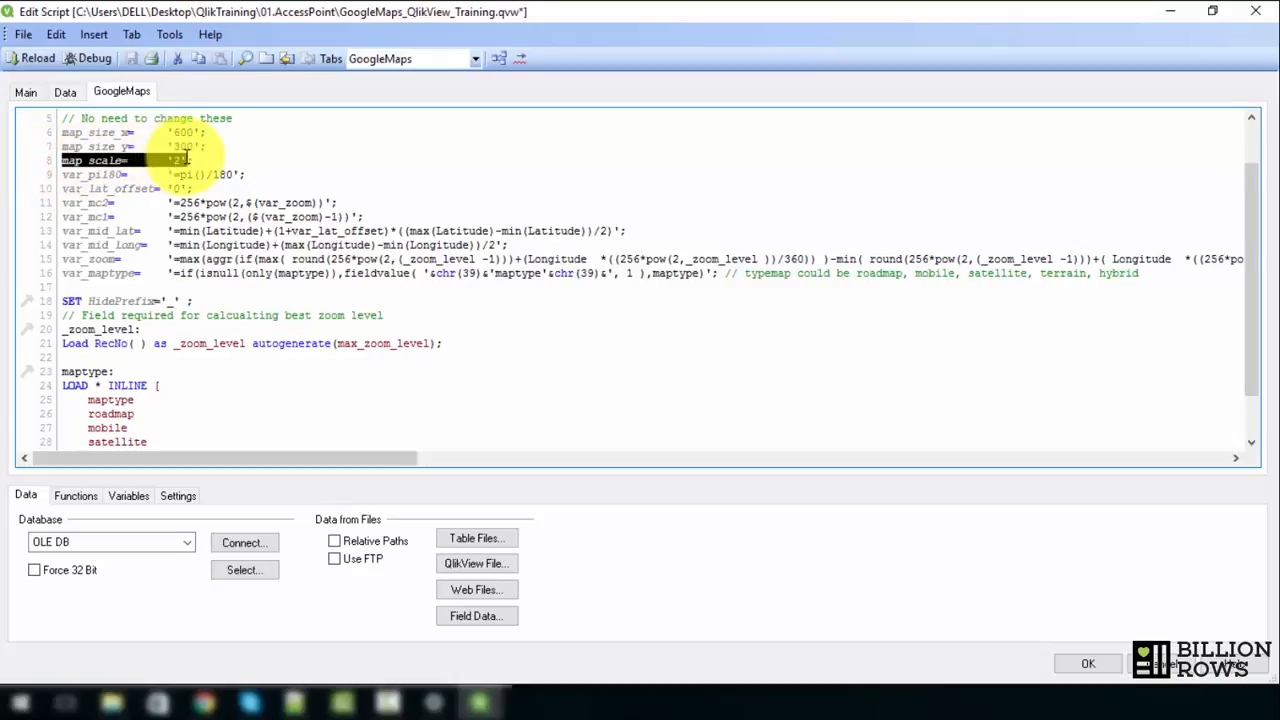
pyautogui.click(1060, 664)
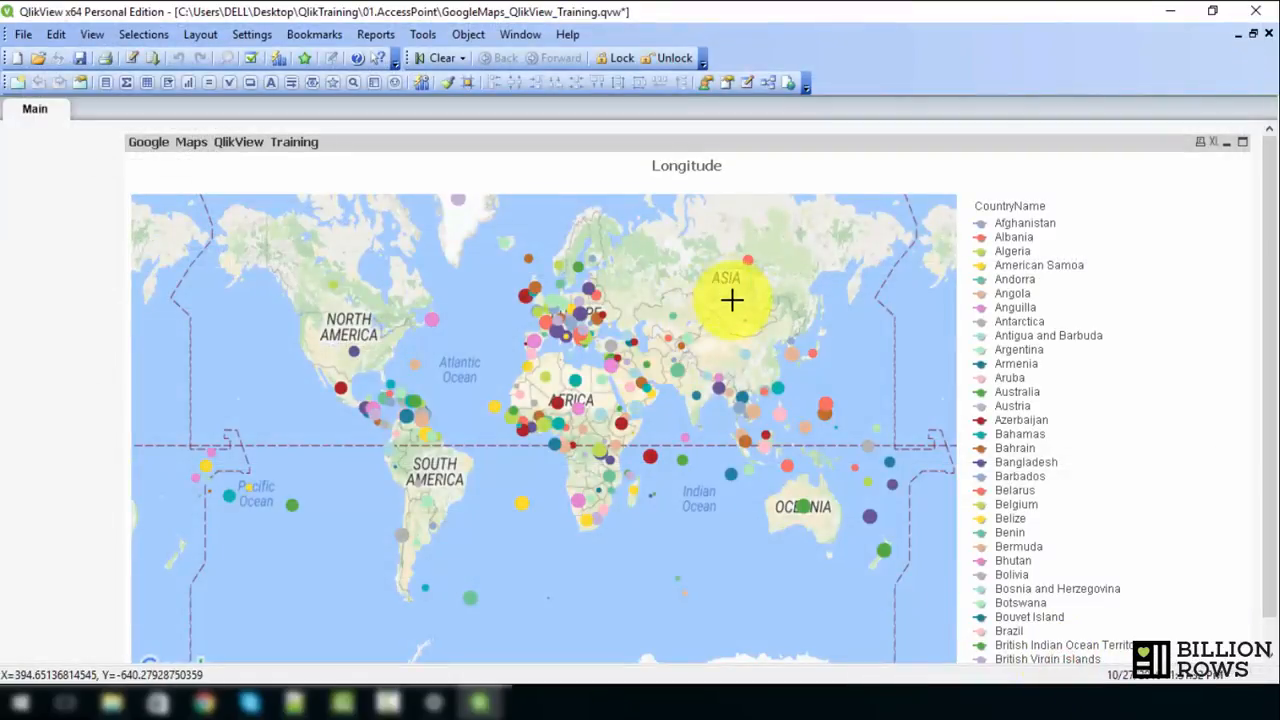
# Move the map chart slightly up and left on the sheet and turn off its CountryName legend.
pyautogui.moveTo(614, 146); pyautogui.dragTo(566, 149)
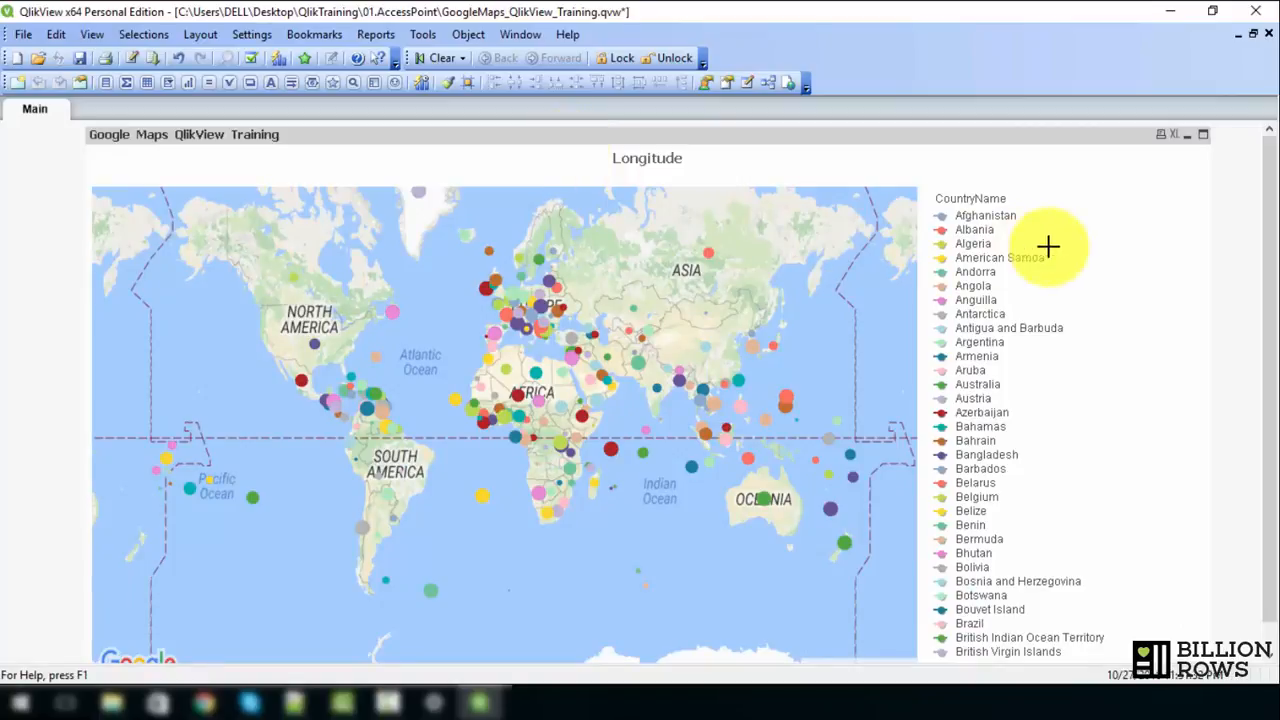
pyautogui.rightClick(543, 143)
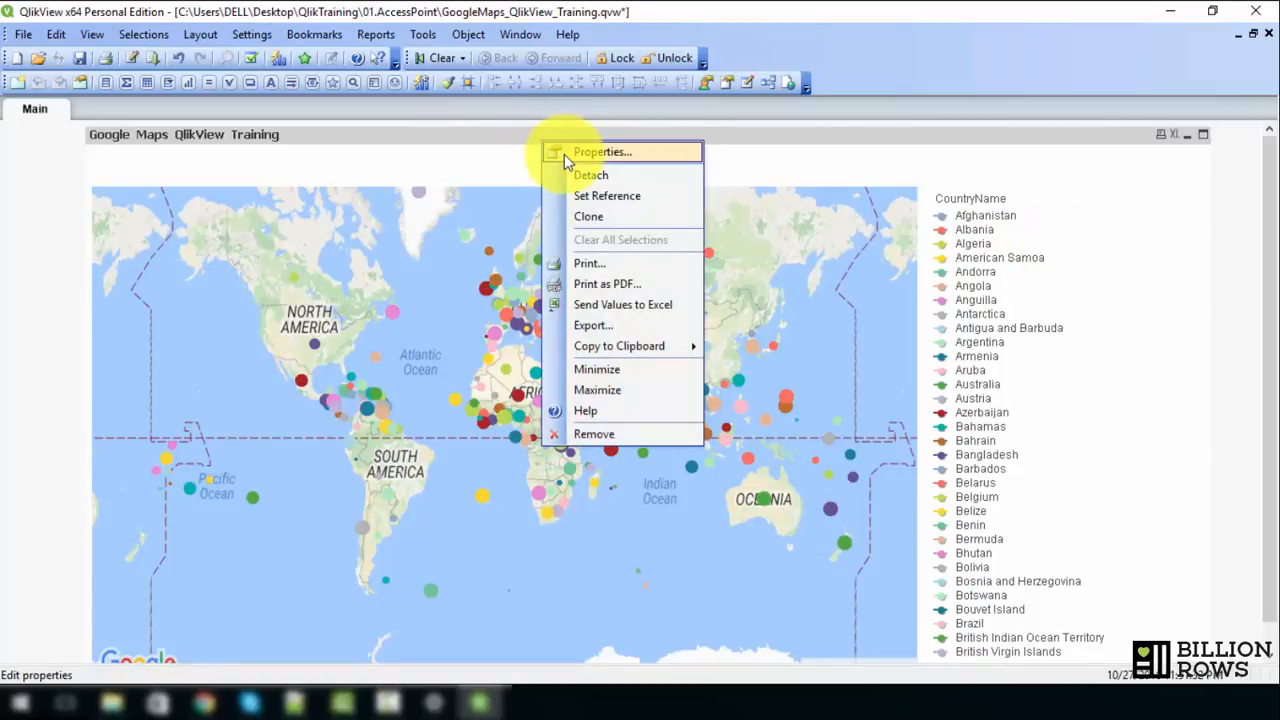
pyautogui.click(600, 152)
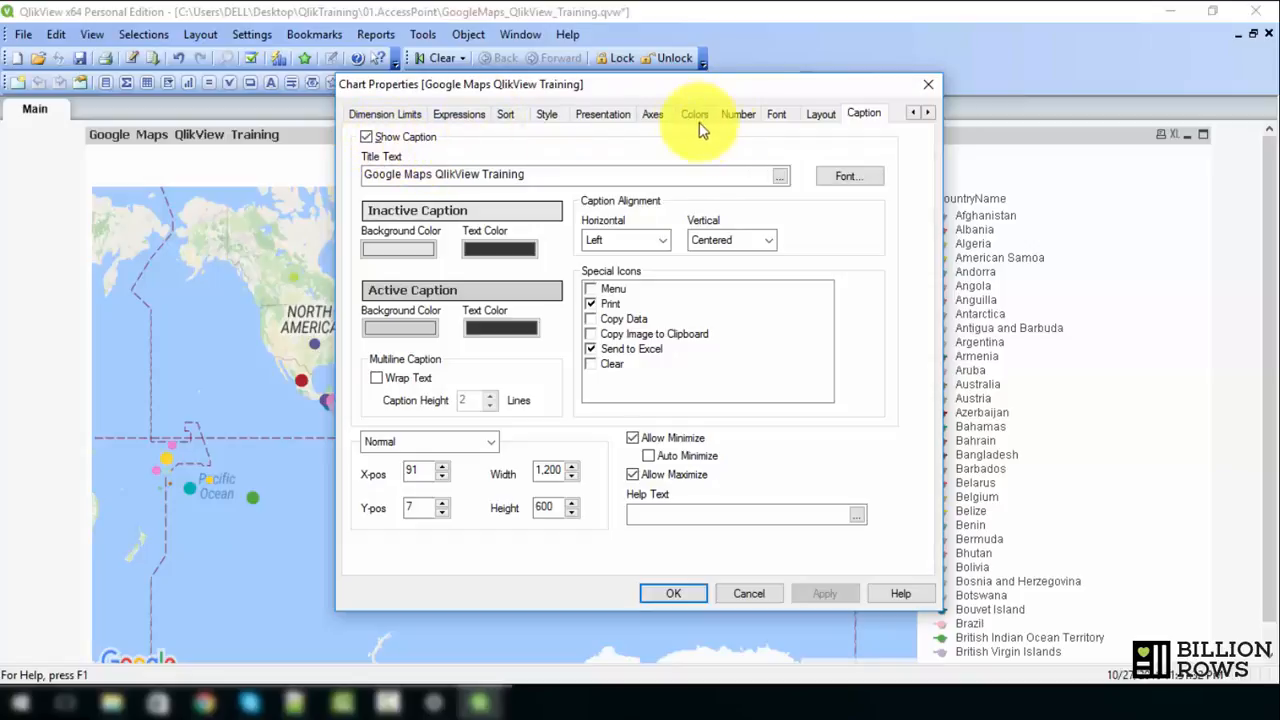
pyautogui.click(590, 110)
pyautogui.click(645, 160)
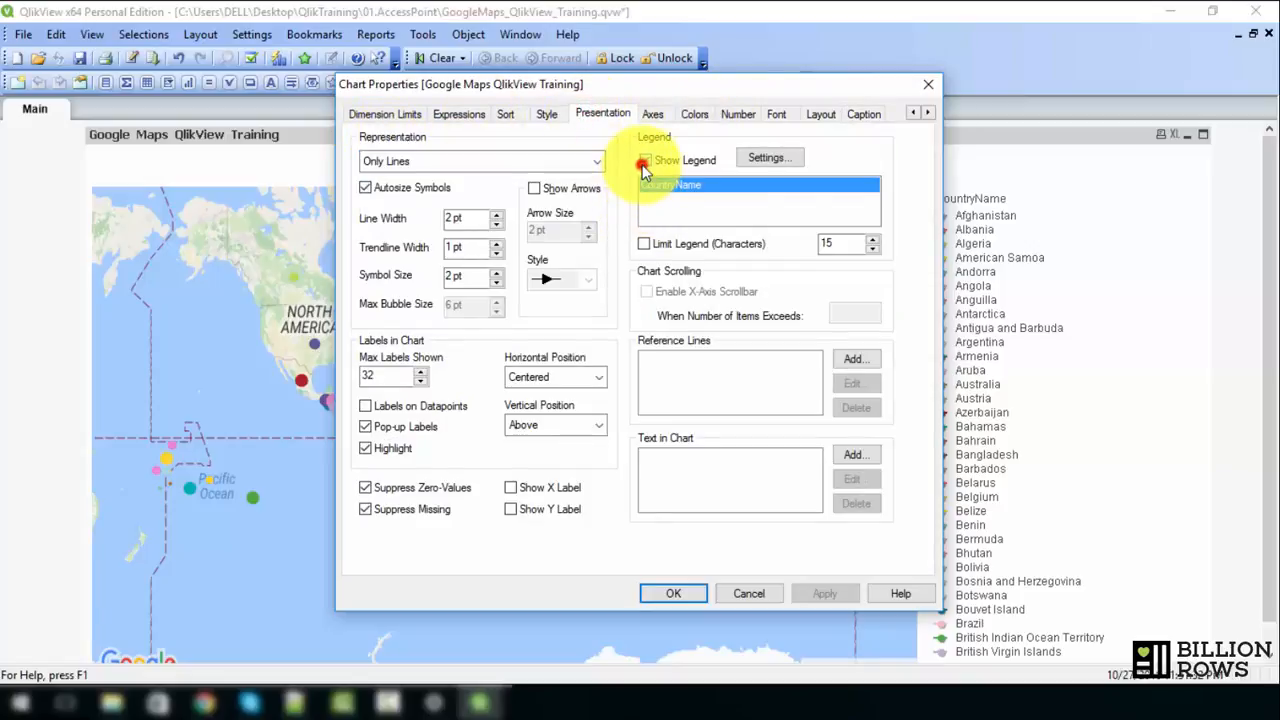
pyautogui.click(826, 598)
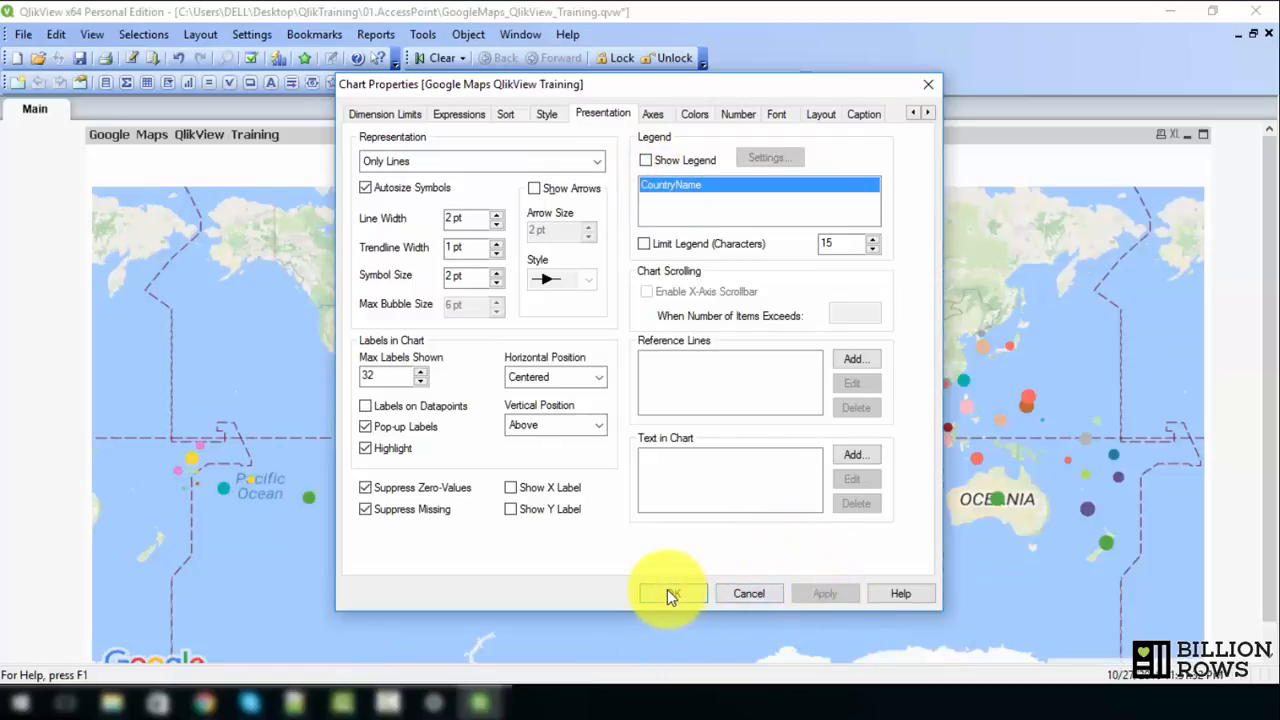
# Hide the title shown inside the map chart and apply the chart properties.
pyautogui.click(912, 112)
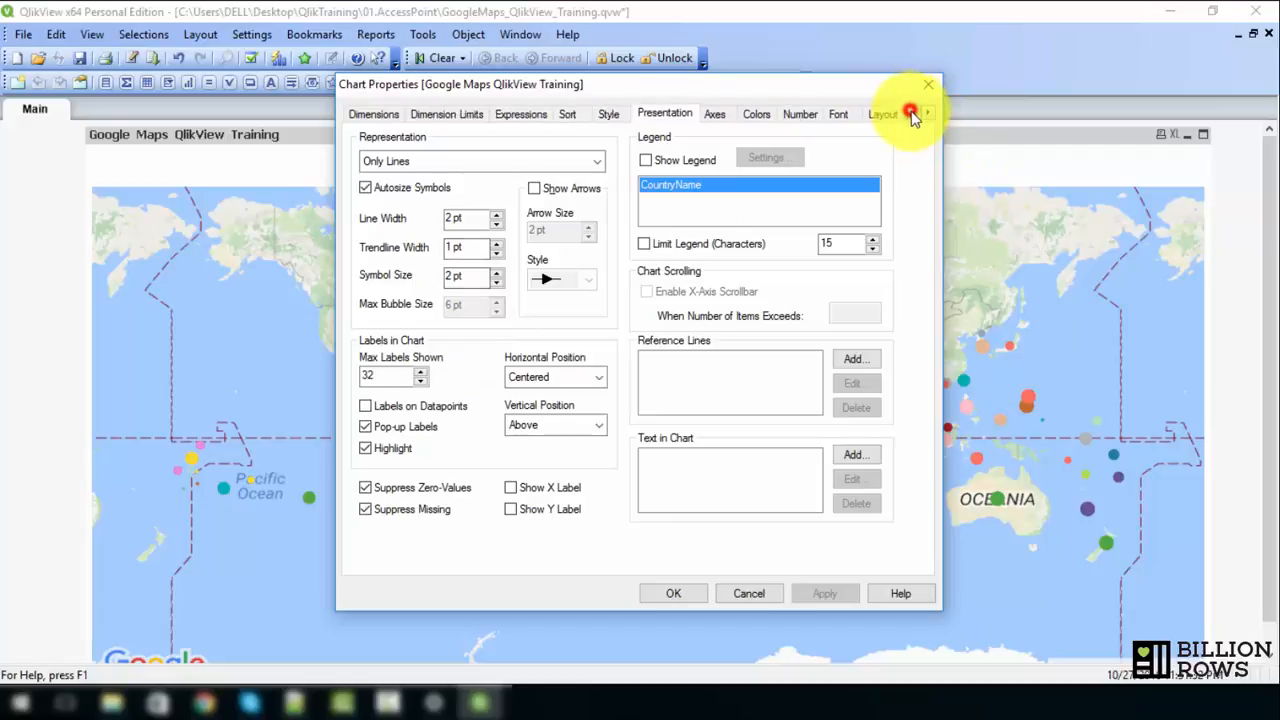
pyautogui.click(912, 112)
pyautogui.click(365, 113)
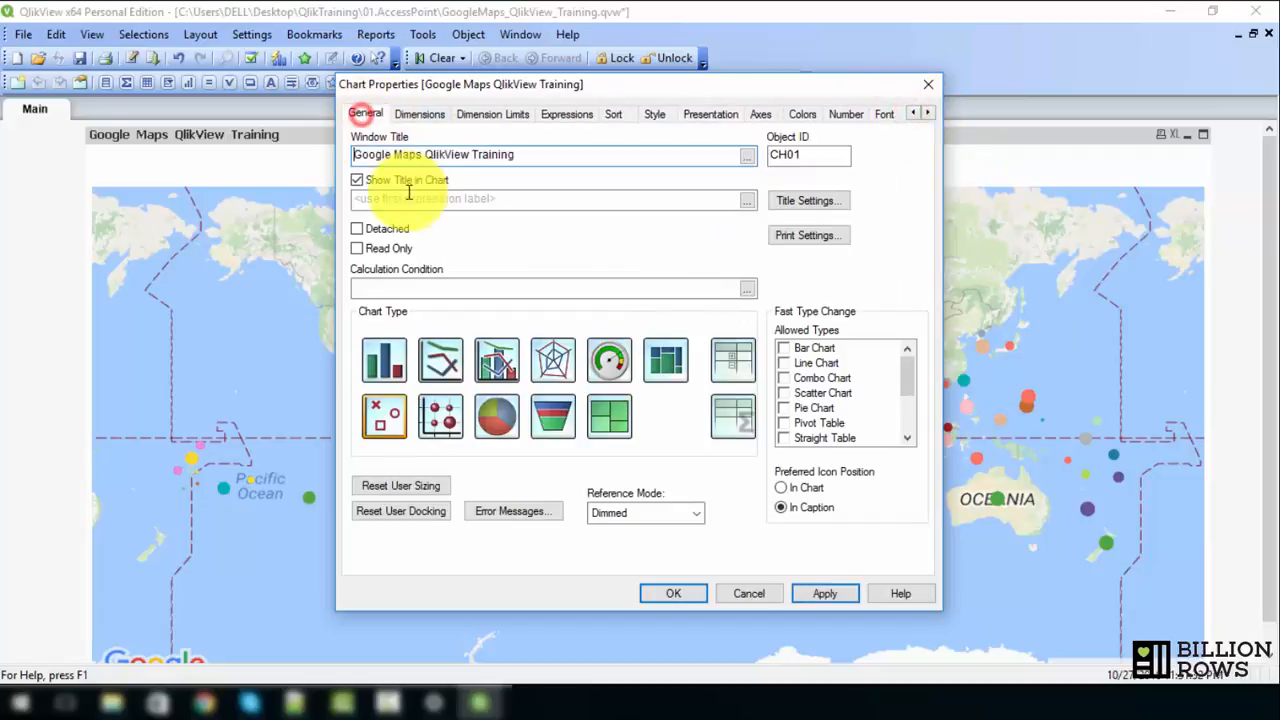
pyautogui.click(358, 180)
pyautogui.click(843, 594)
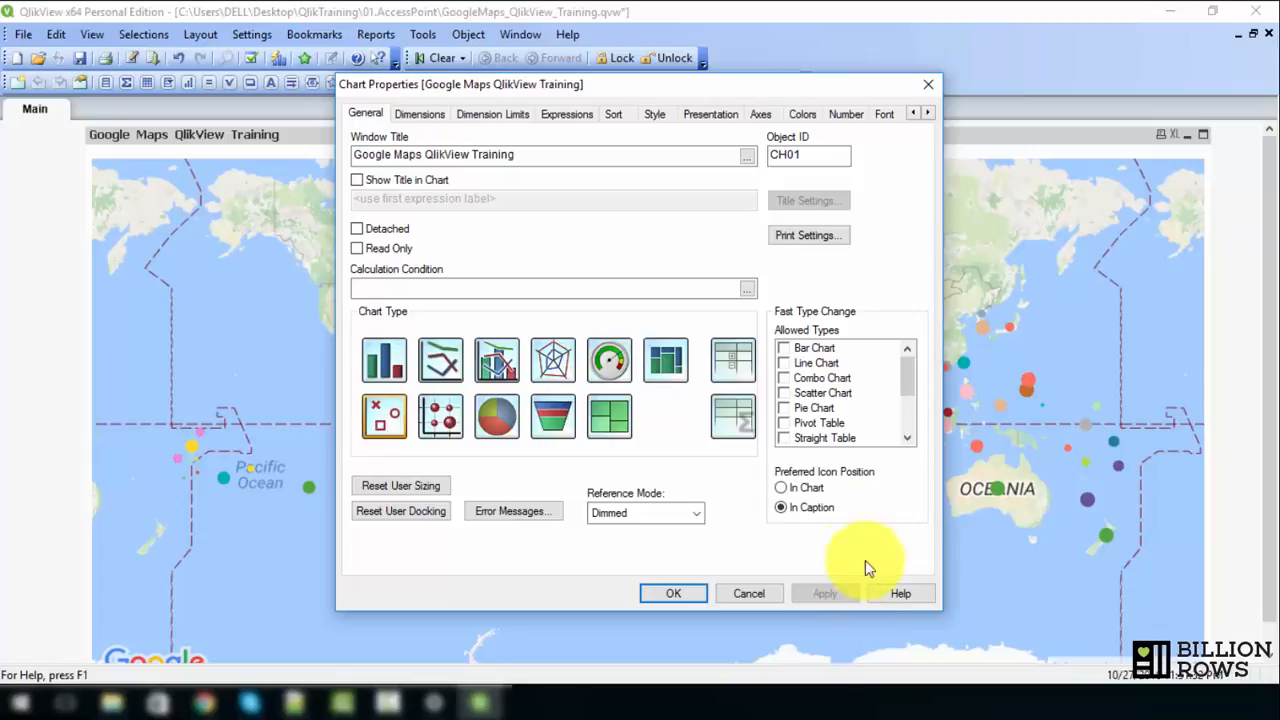
pyautogui.click(671, 597)
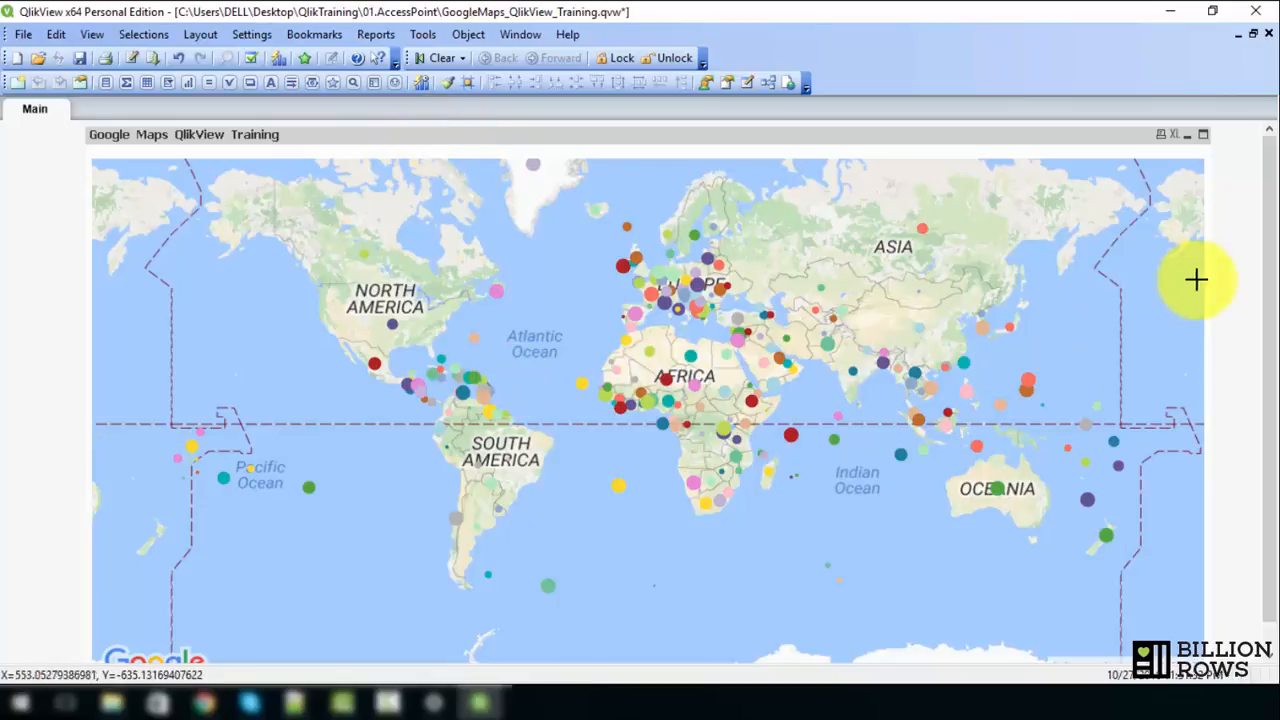
# Resize the map chart to a width of 1,100 and a height of 550.
pyautogui.moveTo(1268, 305); pyautogui.dragTo(1266, 322)
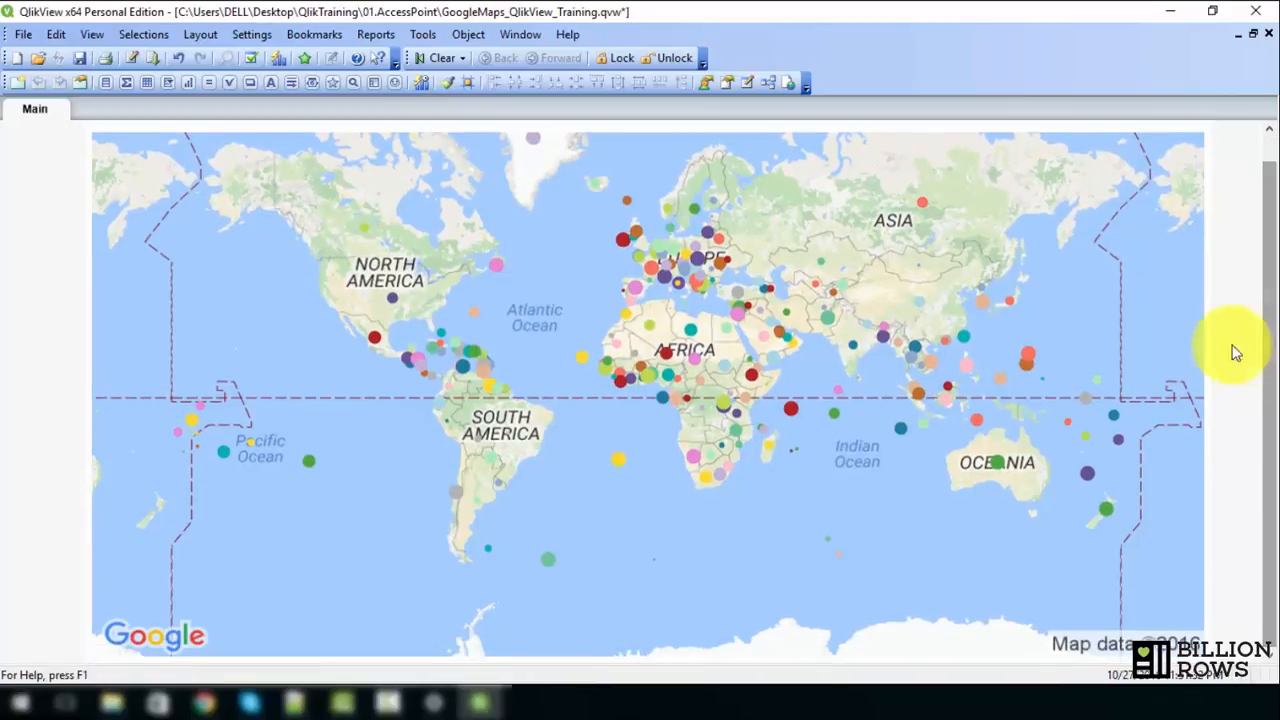
pyautogui.rightClick(480, 268)
pyautogui.click(536, 277)
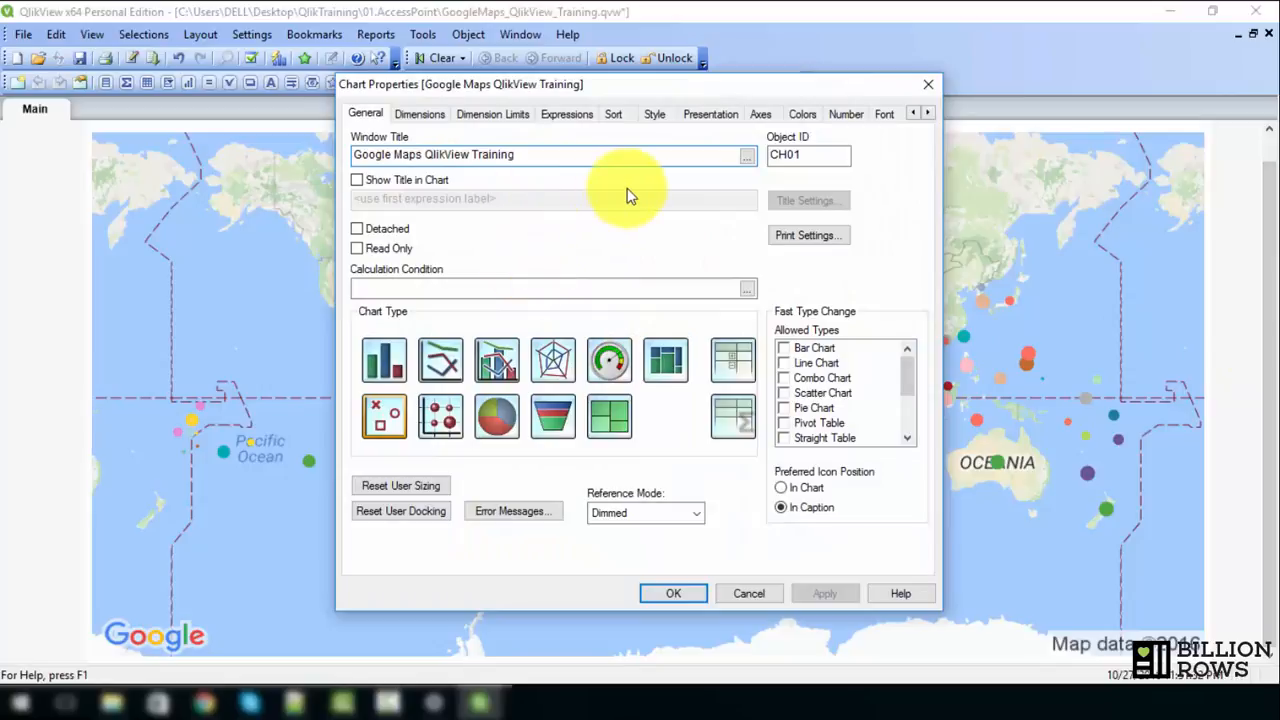
pyautogui.click(927, 113)
pyautogui.click(927, 113)
pyautogui.click(864, 115)
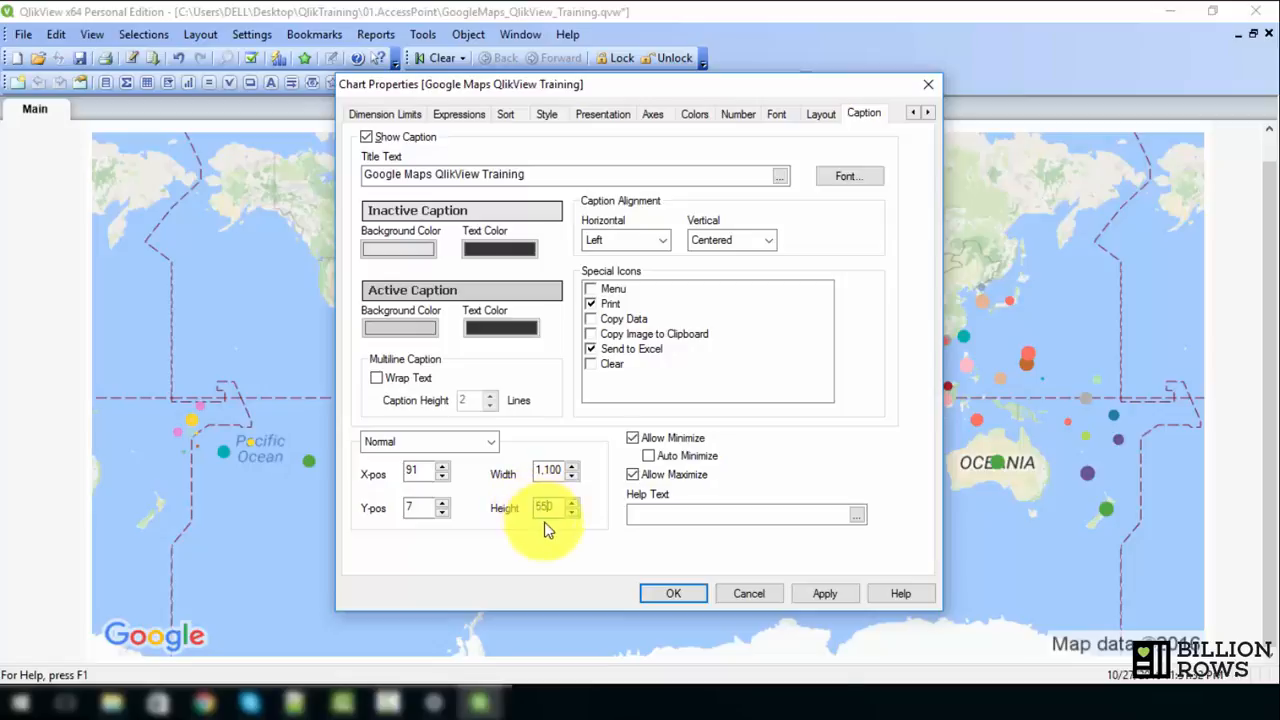
pyautogui.click(812, 594)
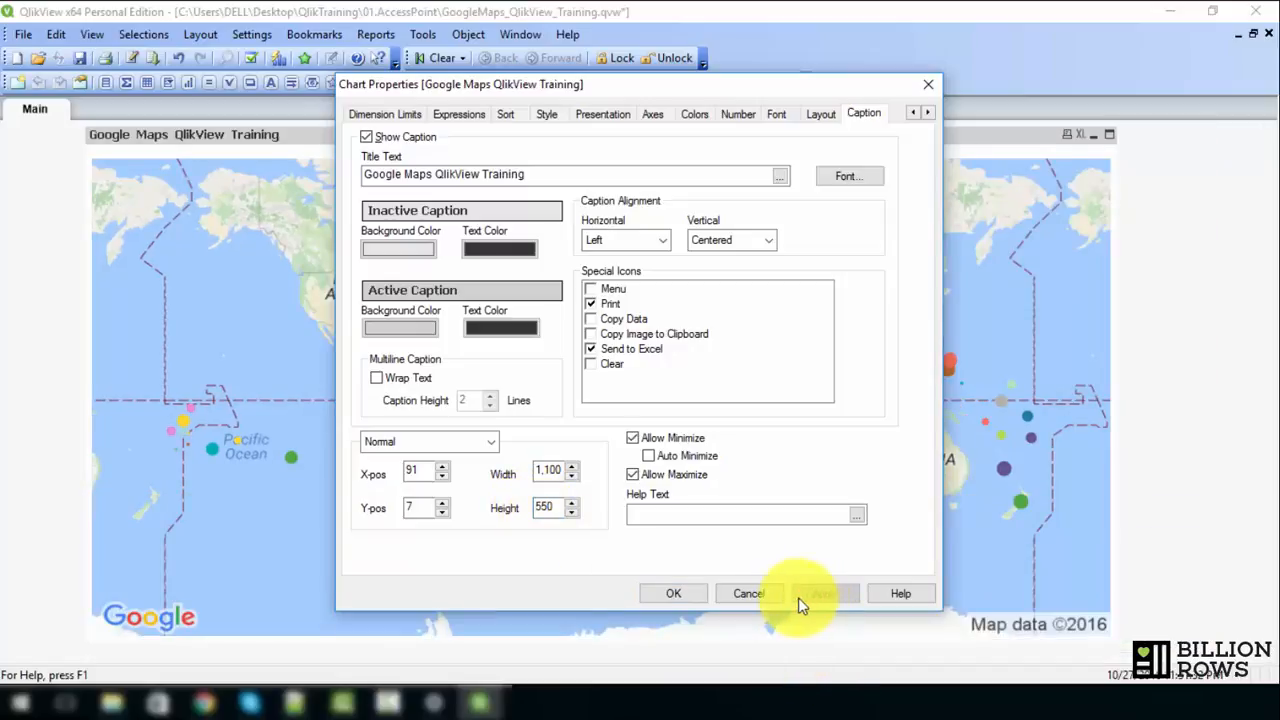
pyautogui.click(673, 594)
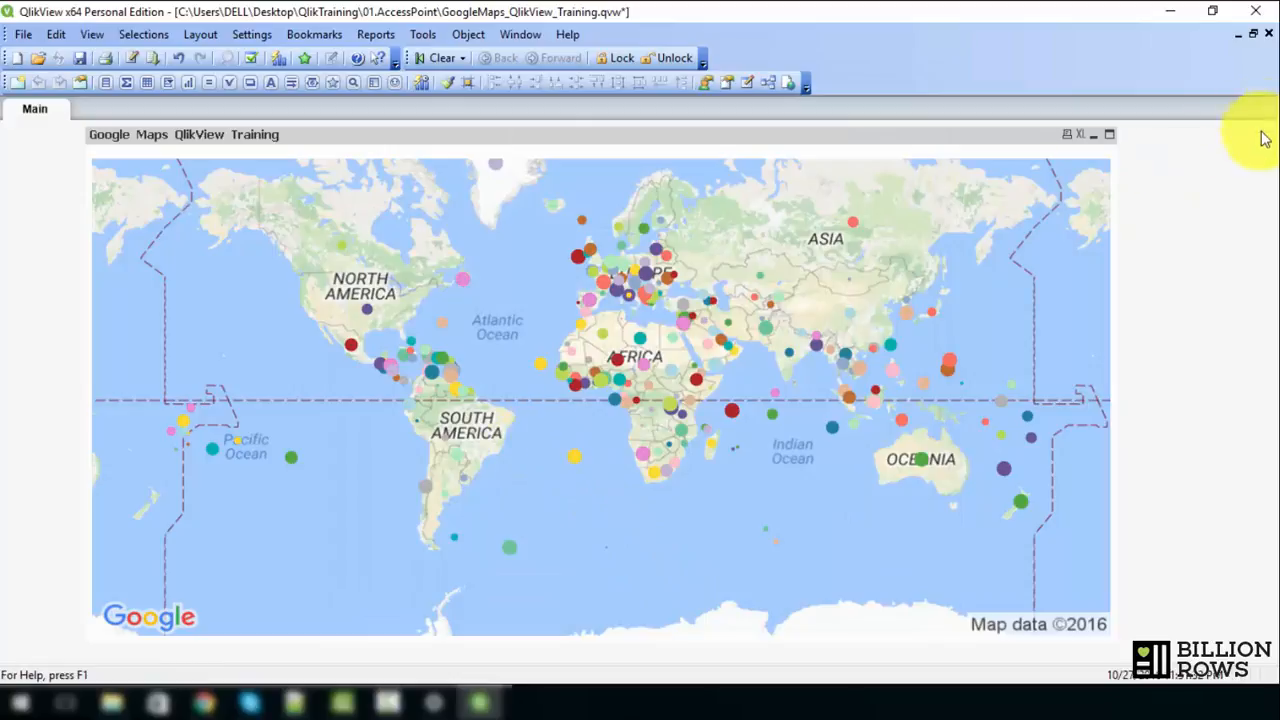
# Disallow minimizing and maximizing the chart and remove the Print icon from its caption.
pyautogui.rightClick(442, 222)
pyautogui.click(478, 233)
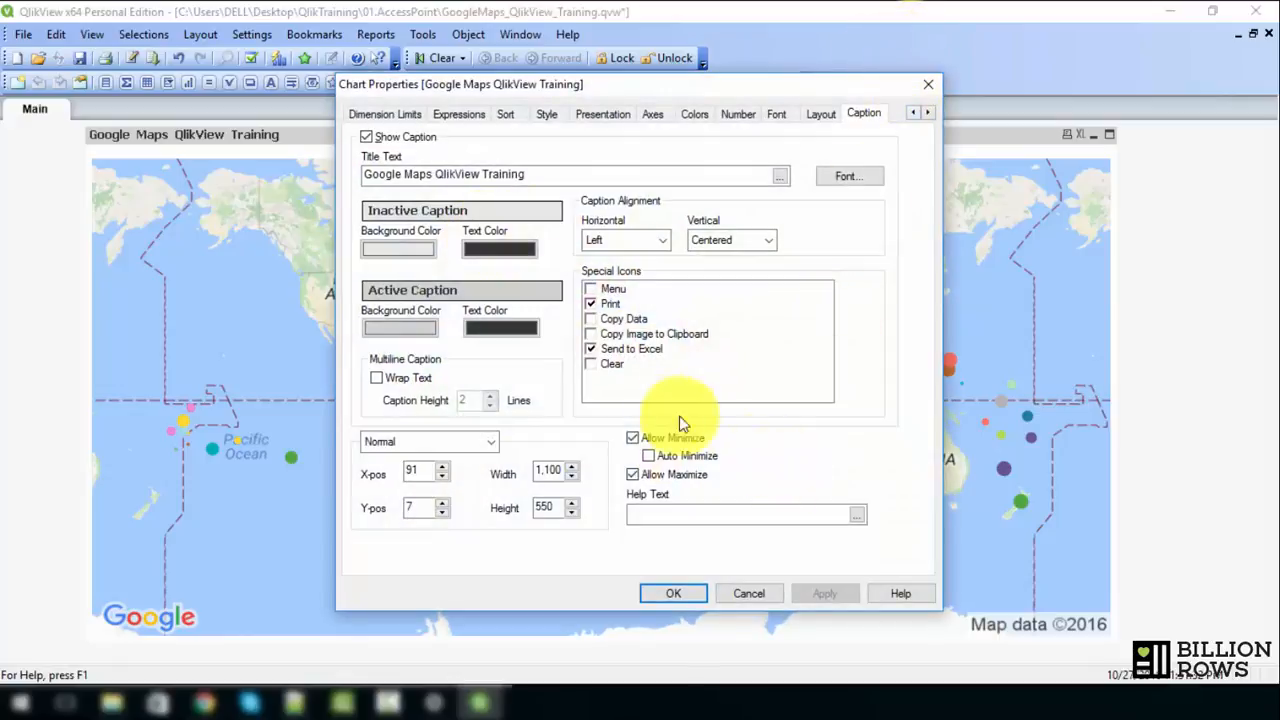
pyautogui.click(632, 438)
pyautogui.click(632, 474)
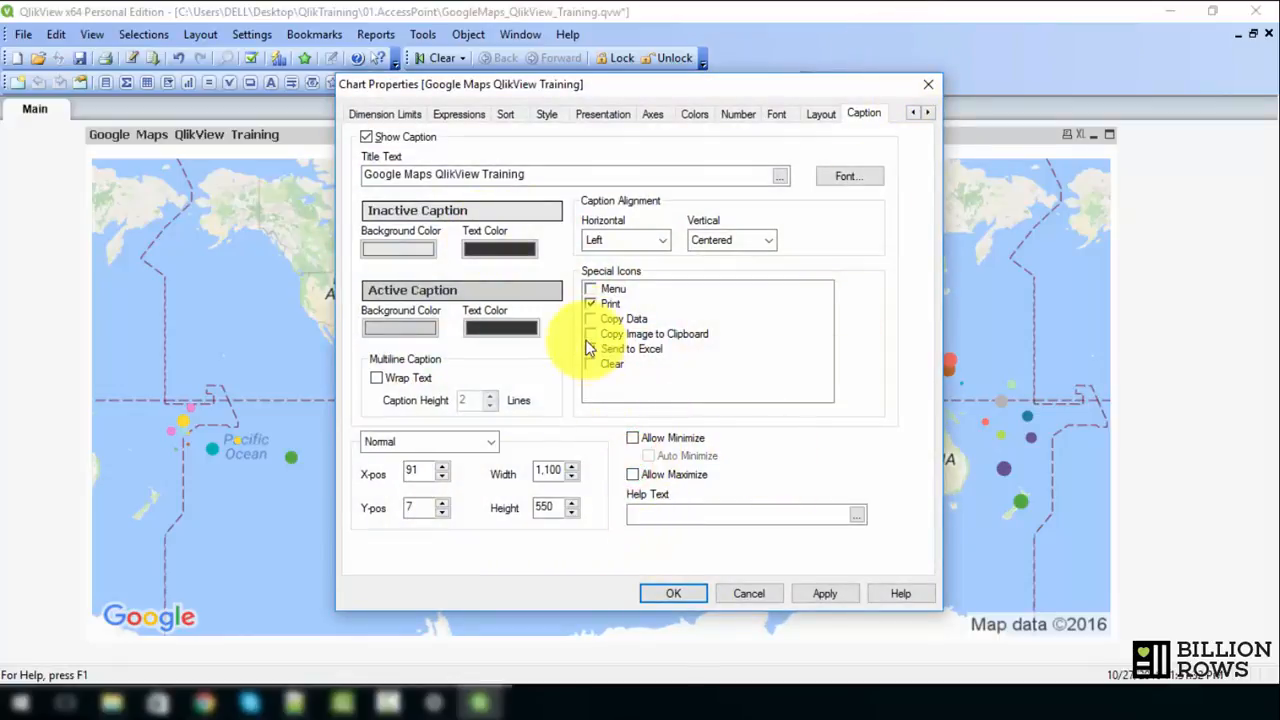
pyautogui.click(590, 303)
pyautogui.click(591, 318)
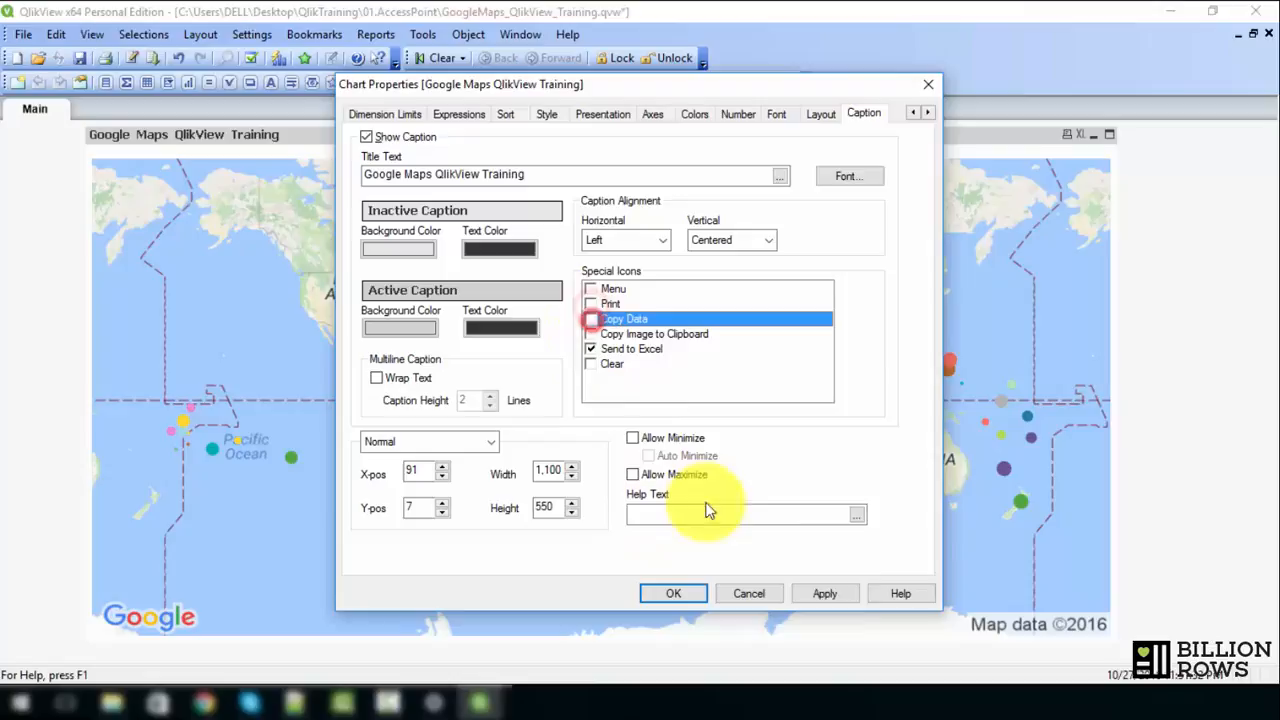
pyautogui.click(825, 594)
pyautogui.click(667, 594)
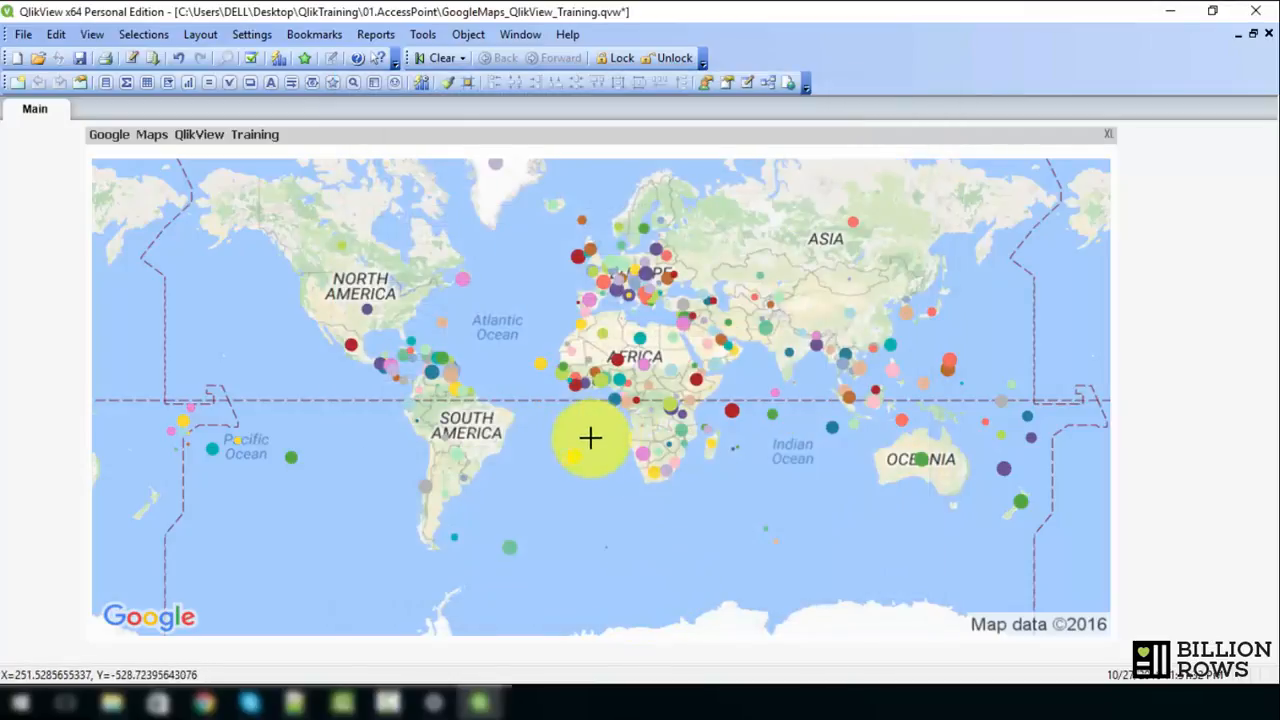
# Inspect the sales details of Canada's data point on the map.
pyautogui.moveTo(564, 445)
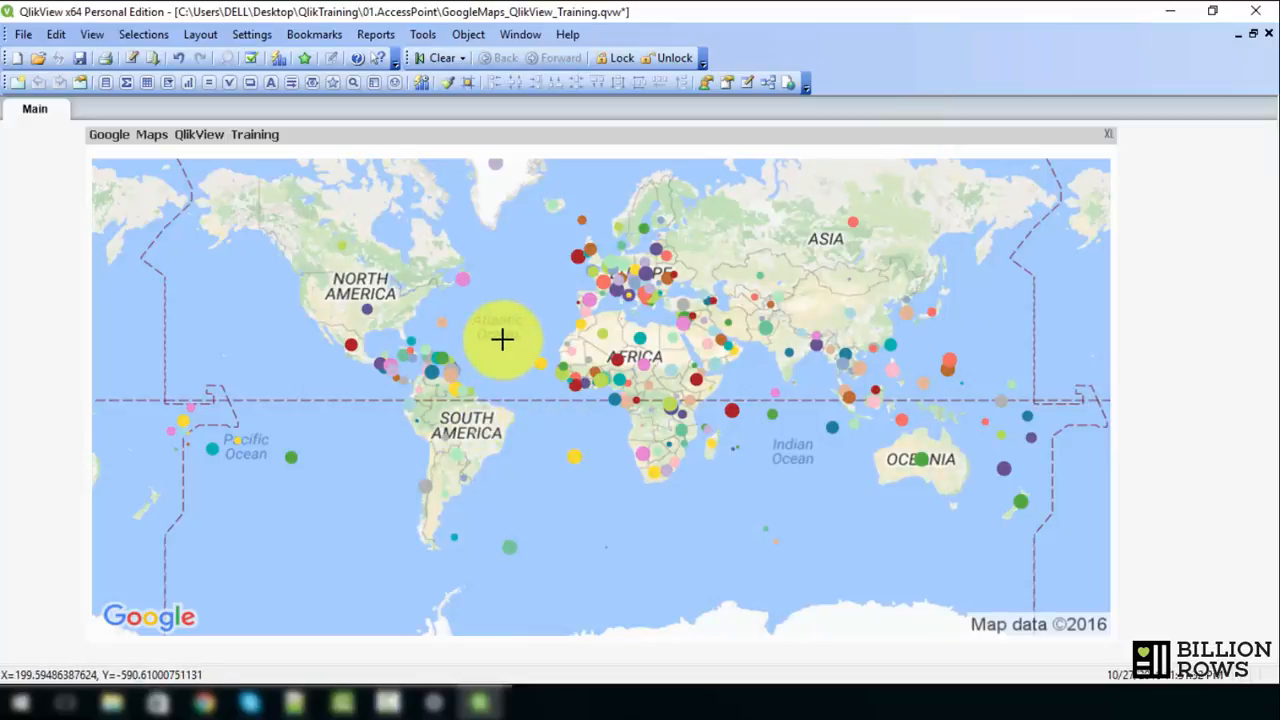
pyautogui.moveTo(364, 311)
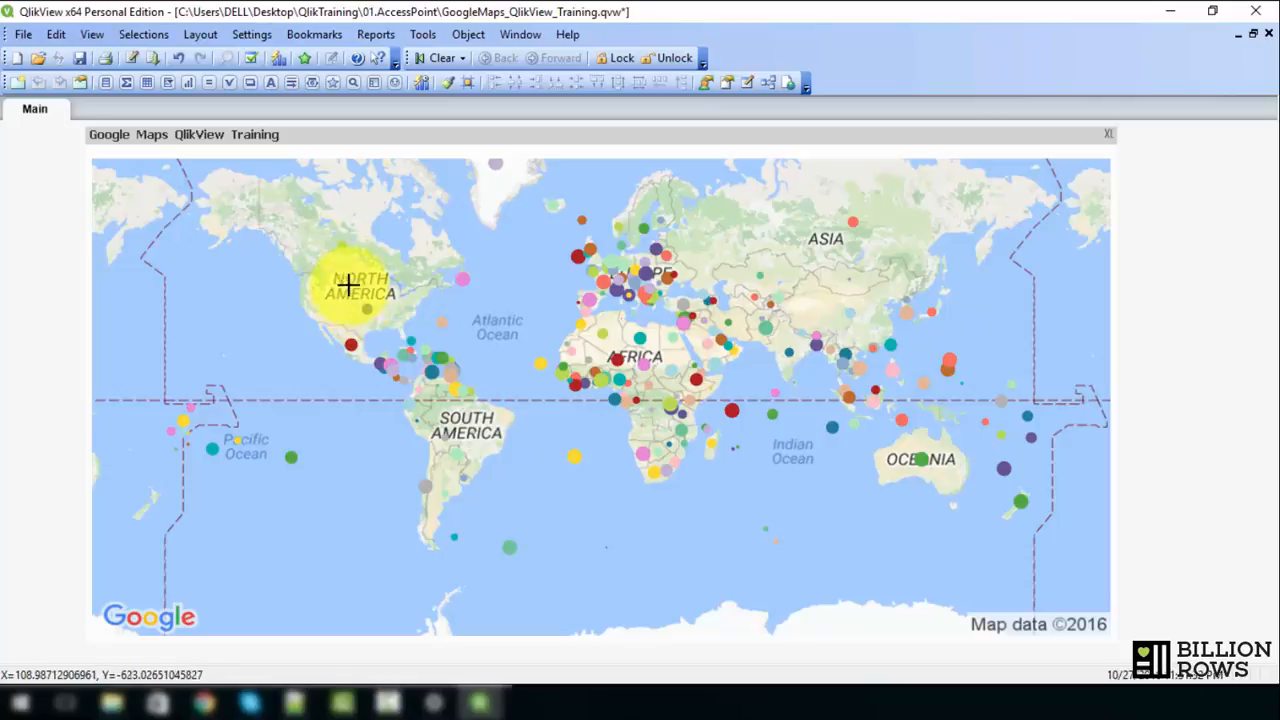
pyautogui.moveTo(345, 246)
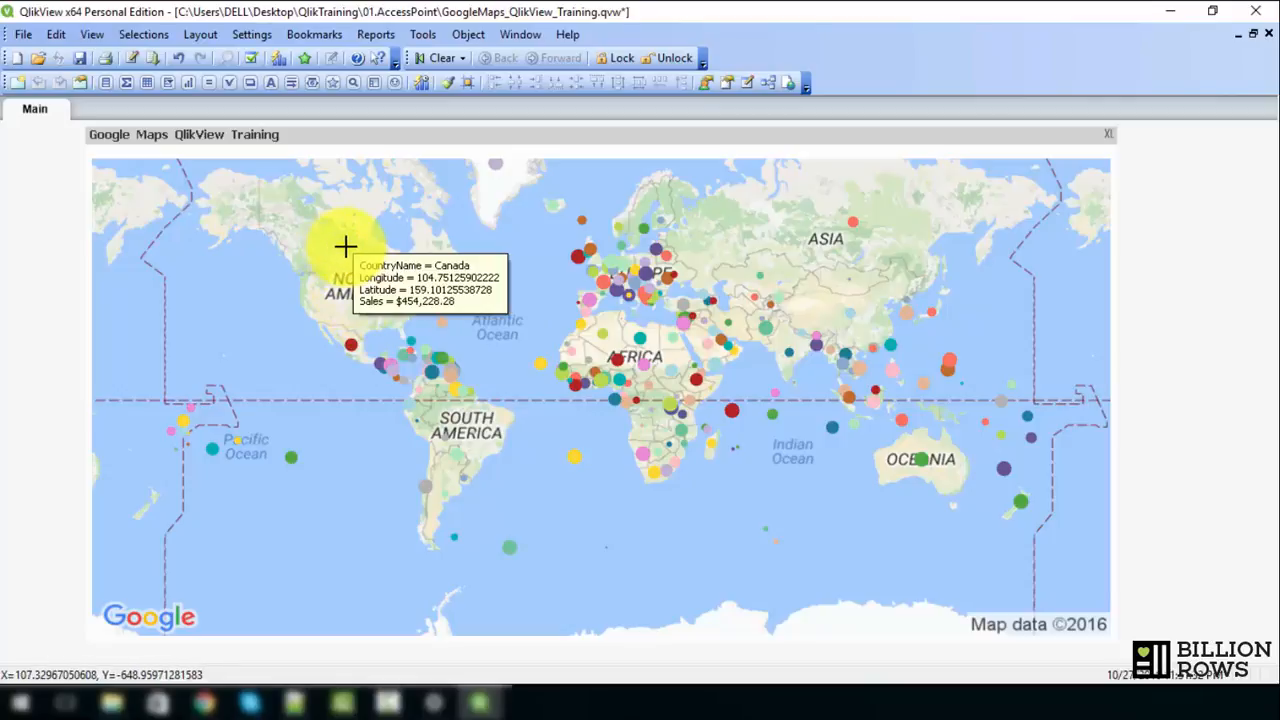
# Select the data points over Europe to zoom the map there, and inspect individual countries such as the United Kingdom.
pyautogui.moveTo(551, 235); pyautogui.dragTo(696, 319)
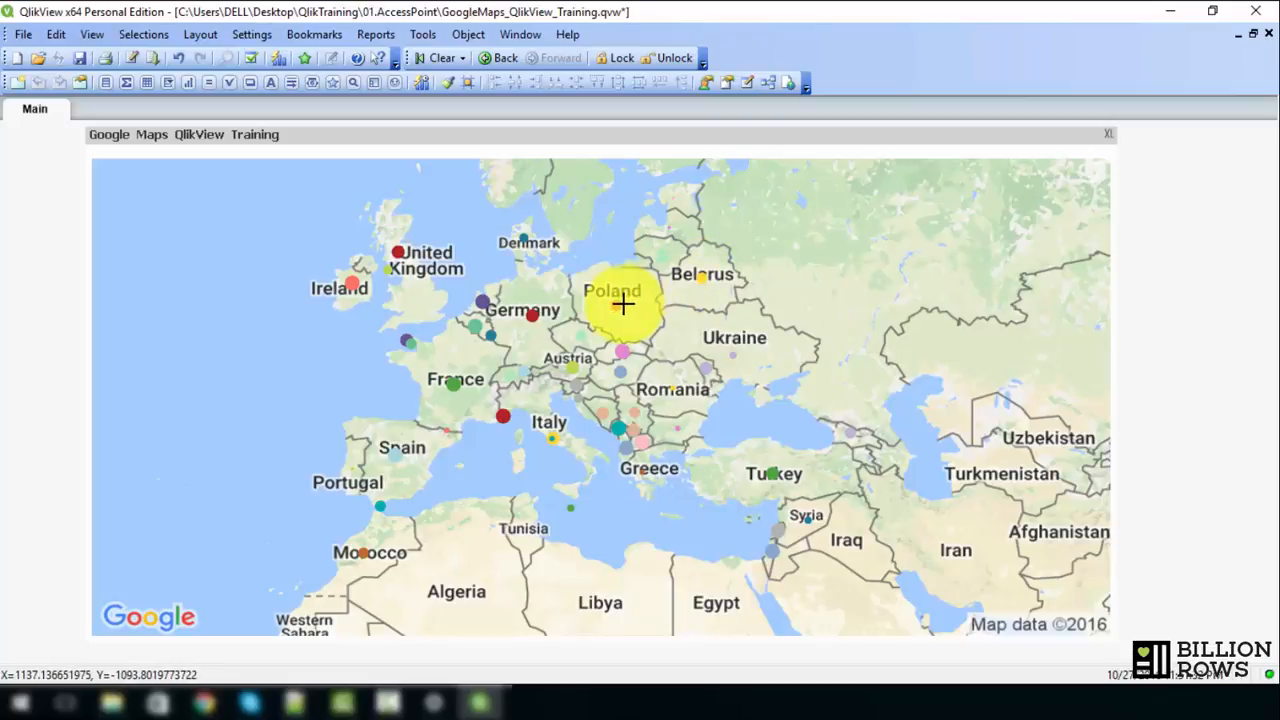
pyautogui.moveTo(622, 303)
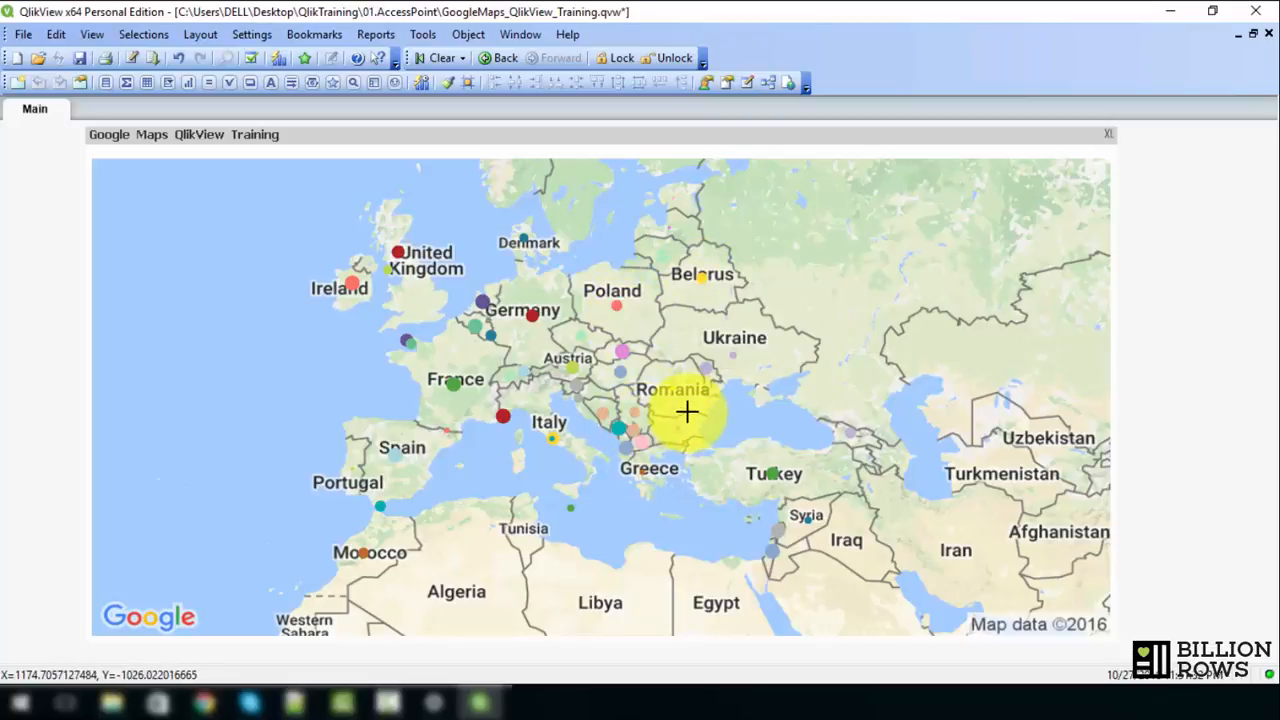
pyautogui.moveTo(640, 445)
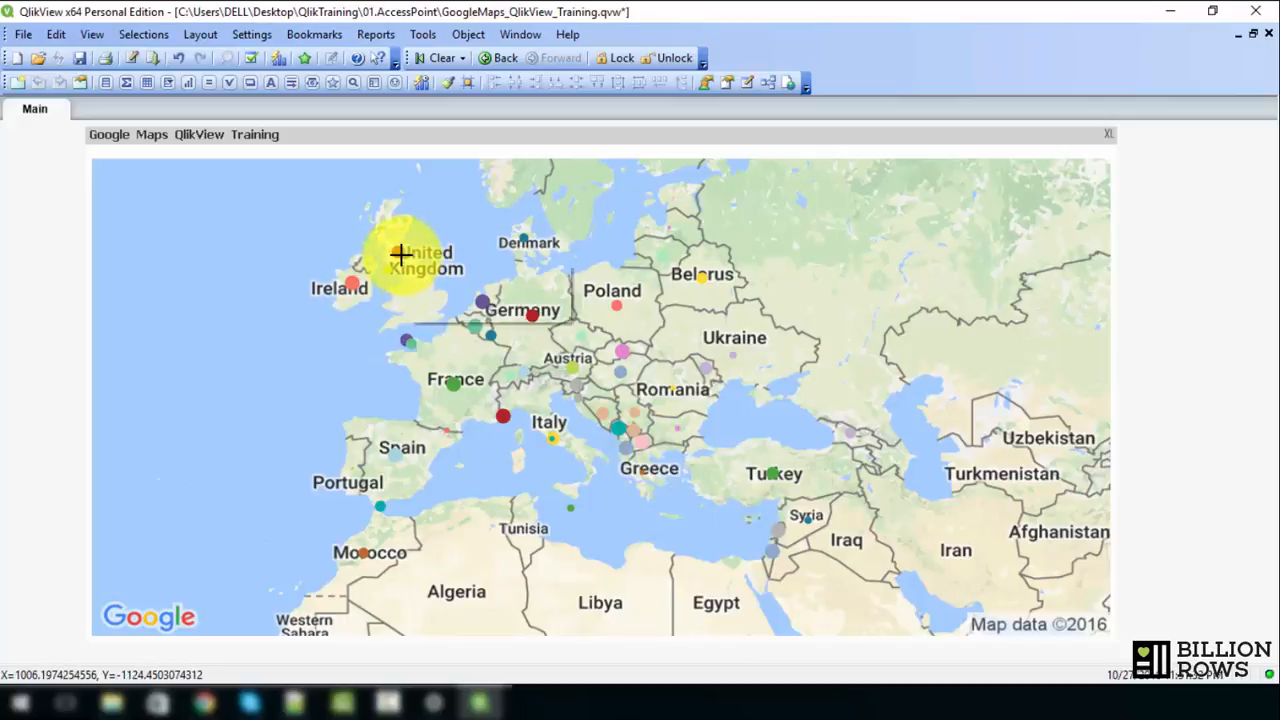
pyautogui.moveTo(400, 255)
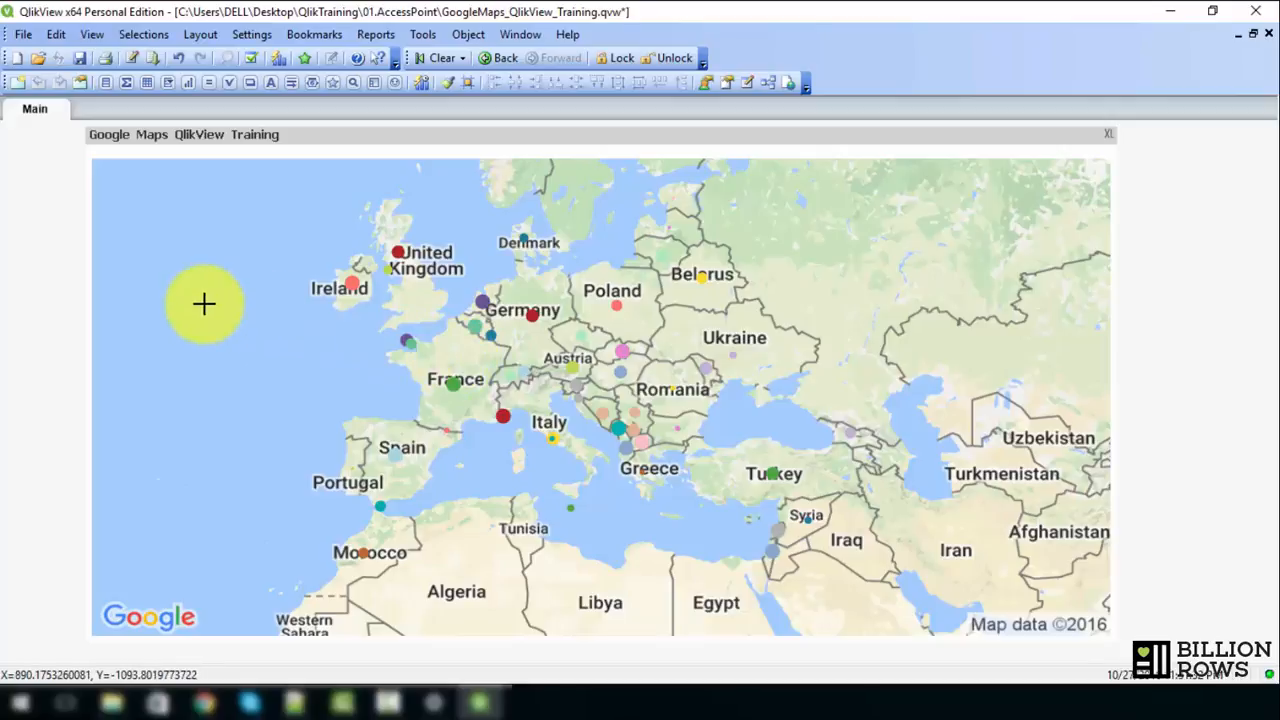
# Look up the RGB values of the second data color in the map chart's color palette.
pyautogui.rightClick(310, 364)
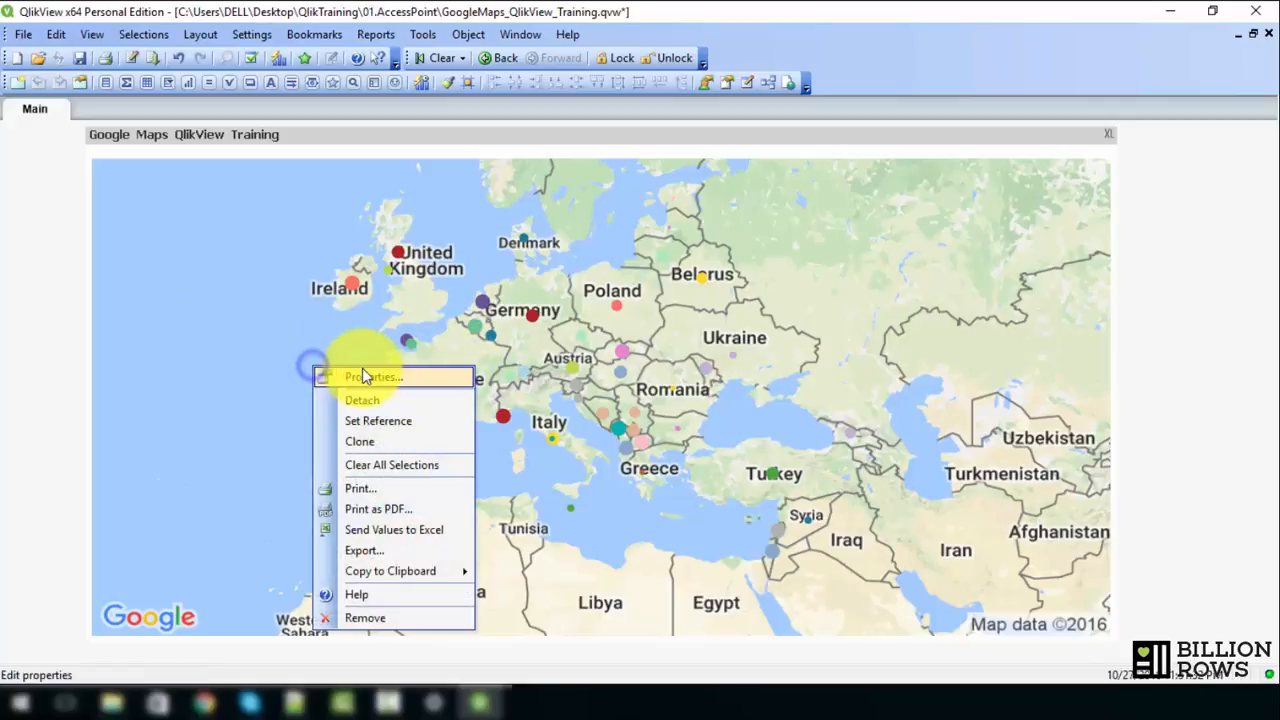
pyautogui.click(363, 376)
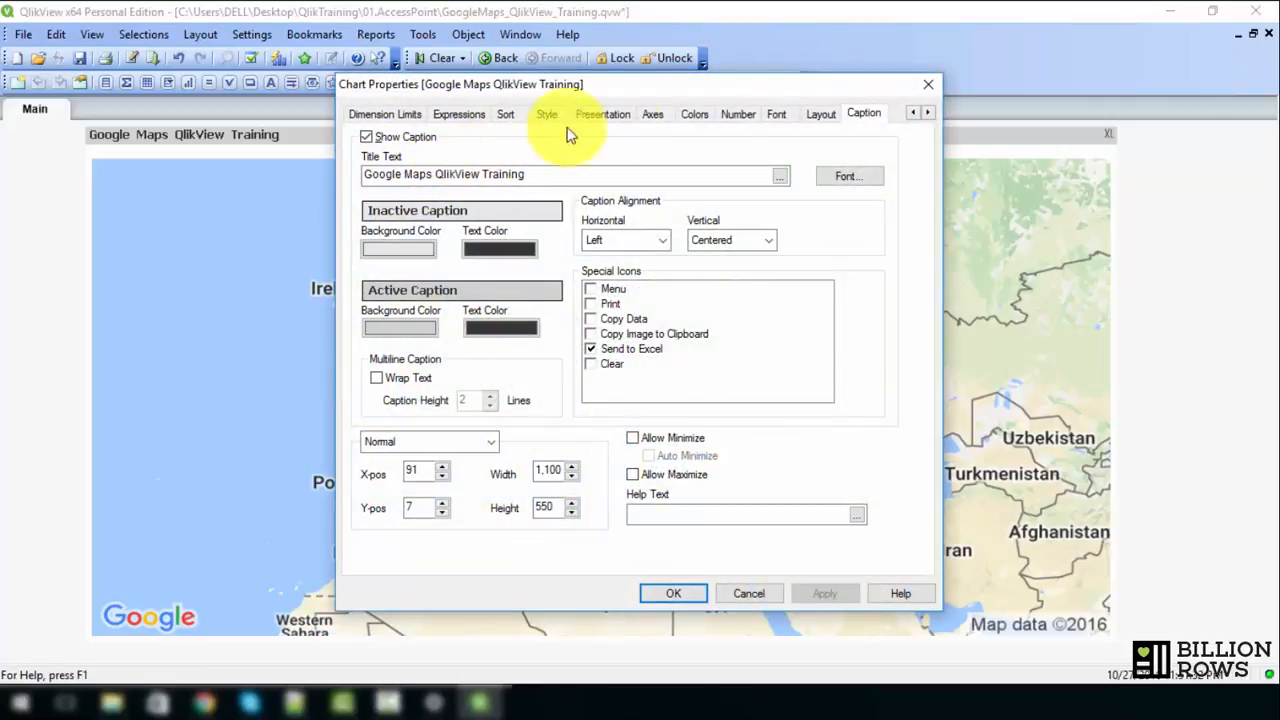
pyautogui.click(706, 116)
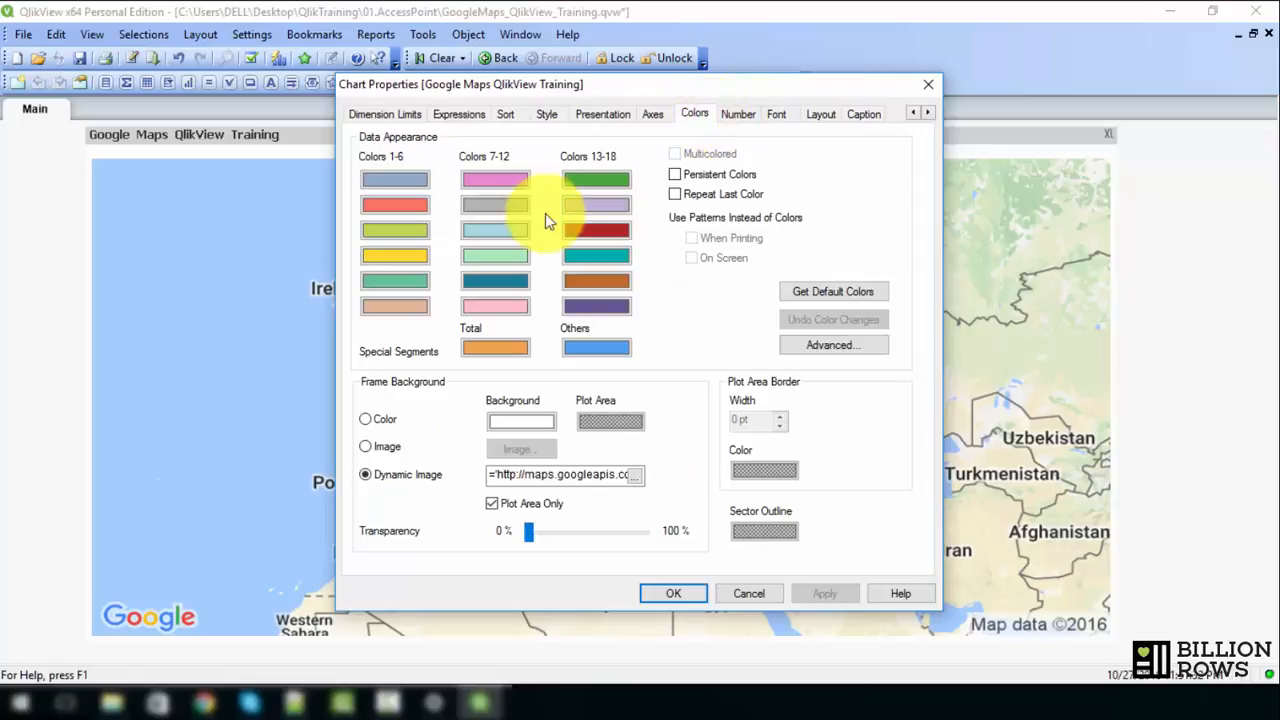
pyautogui.click(394, 208)
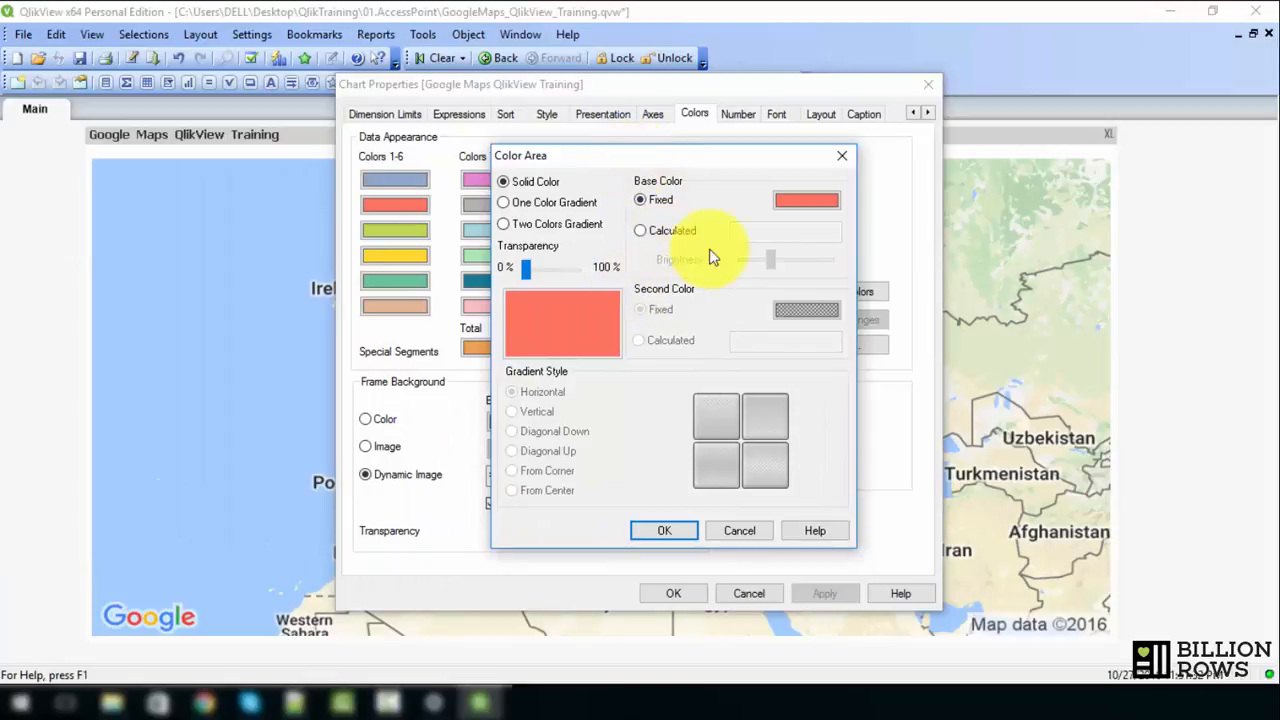
pyautogui.click(806, 200)
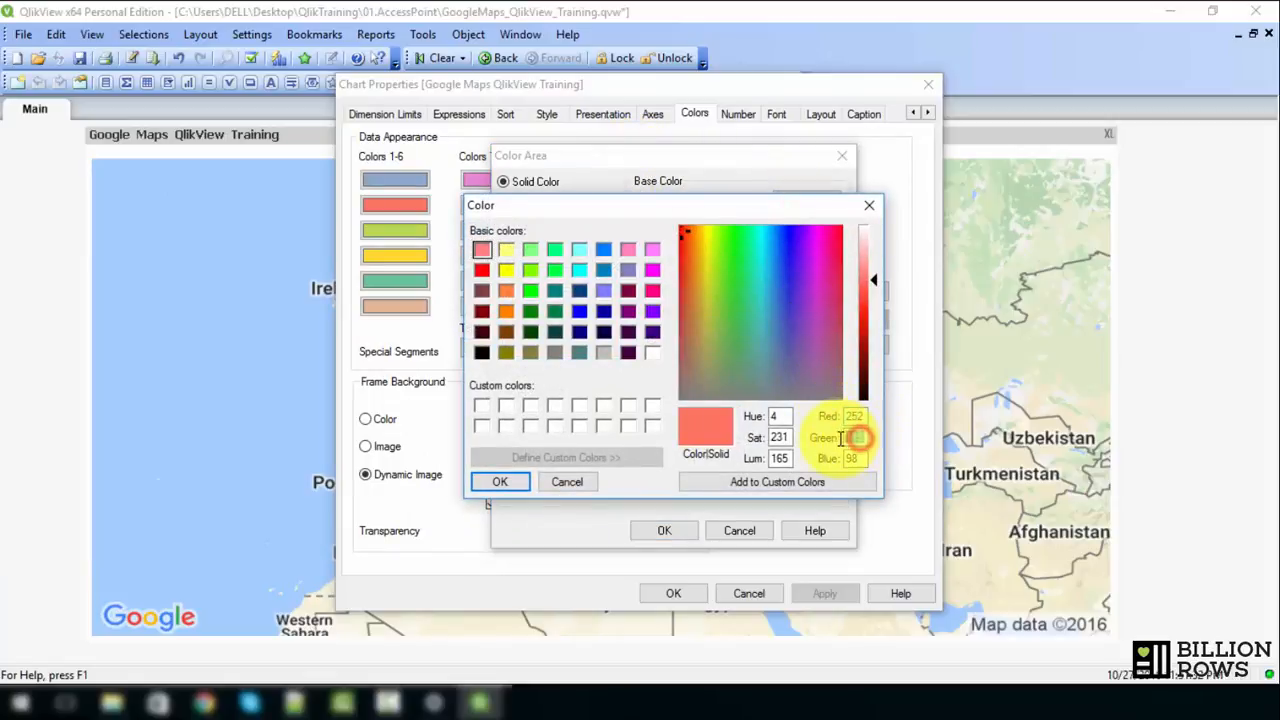
pyautogui.doubleClick(848, 437)
pyautogui.doubleClick(855, 458)
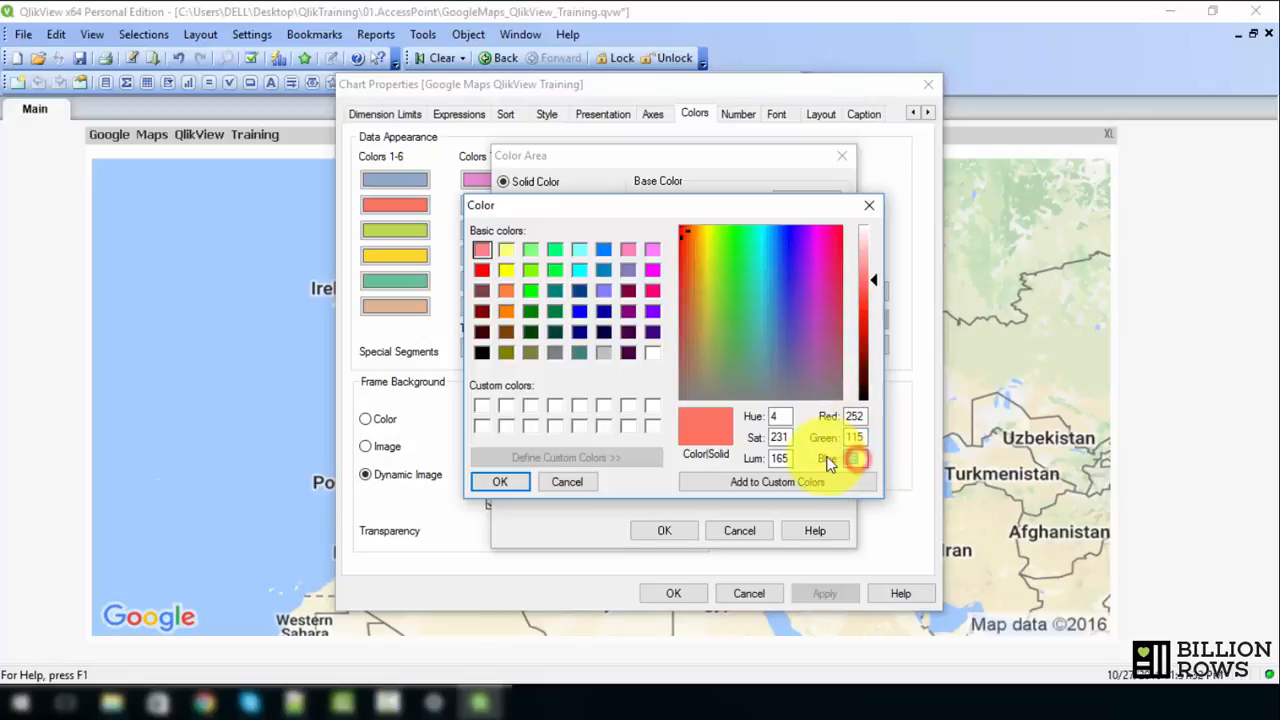
pyautogui.click(865, 205)
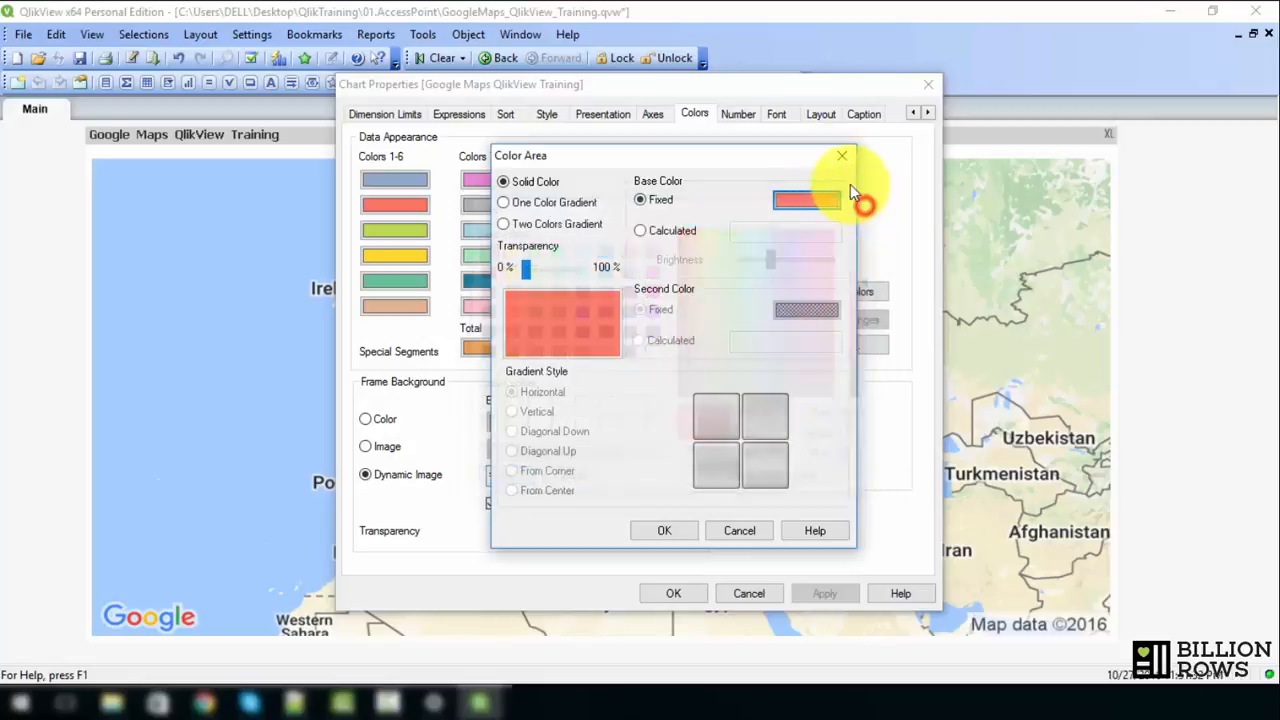
pyautogui.click(842, 155)
# Define the Longitude expression's background color as ARGB(200, 250,120,100) and apply it to the chart.
pyautogui.click(482, 115)
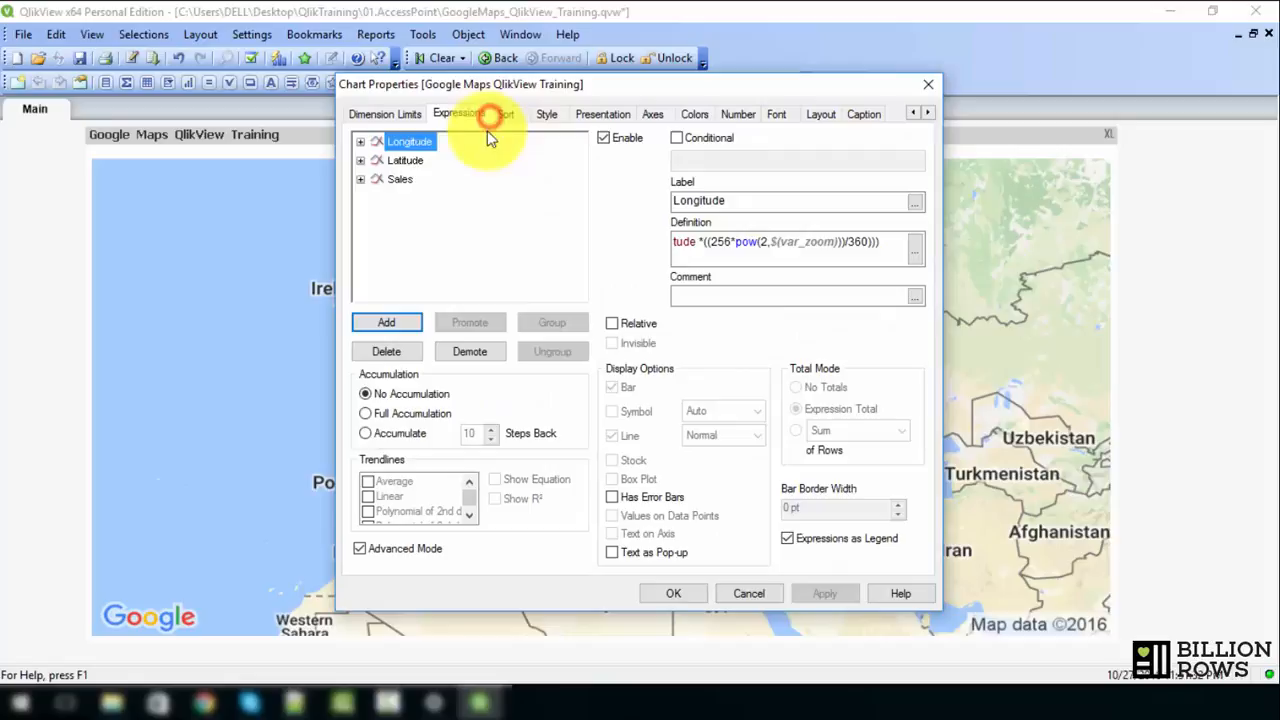
pyautogui.click(360, 141)
pyautogui.click(429, 163)
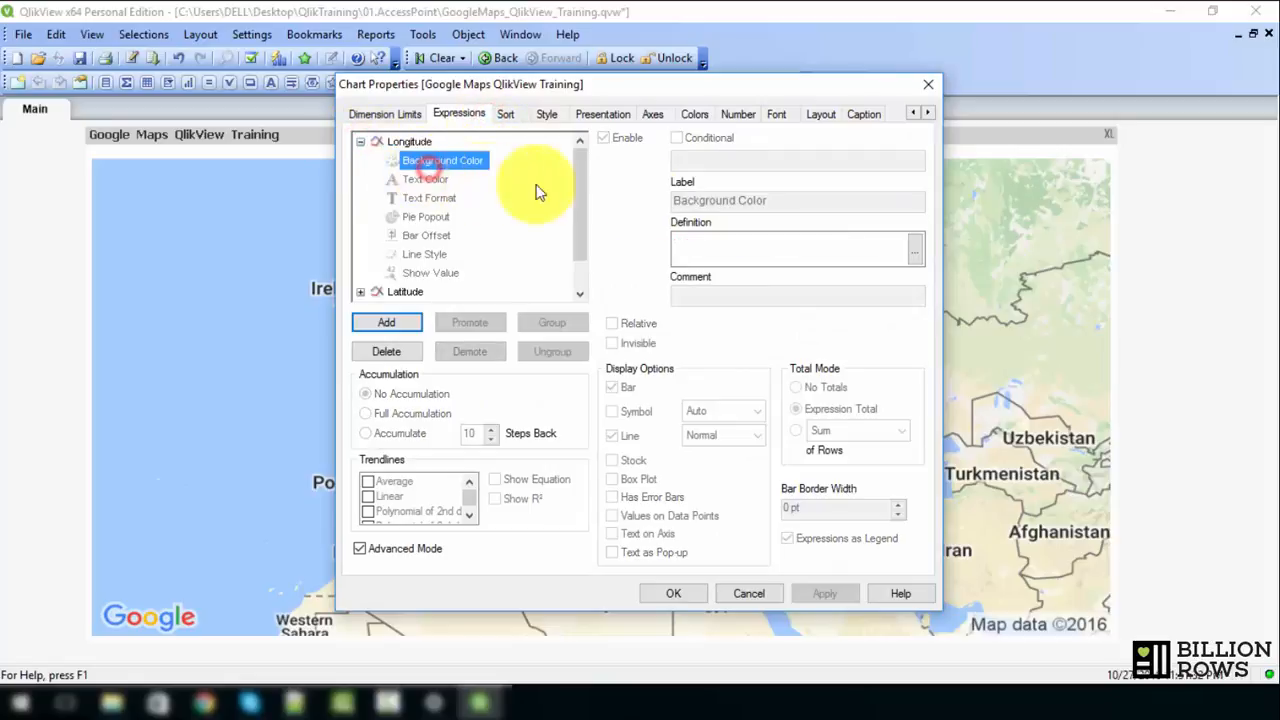
pyautogui.click(727, 250)
pyautogui.write('Arg')
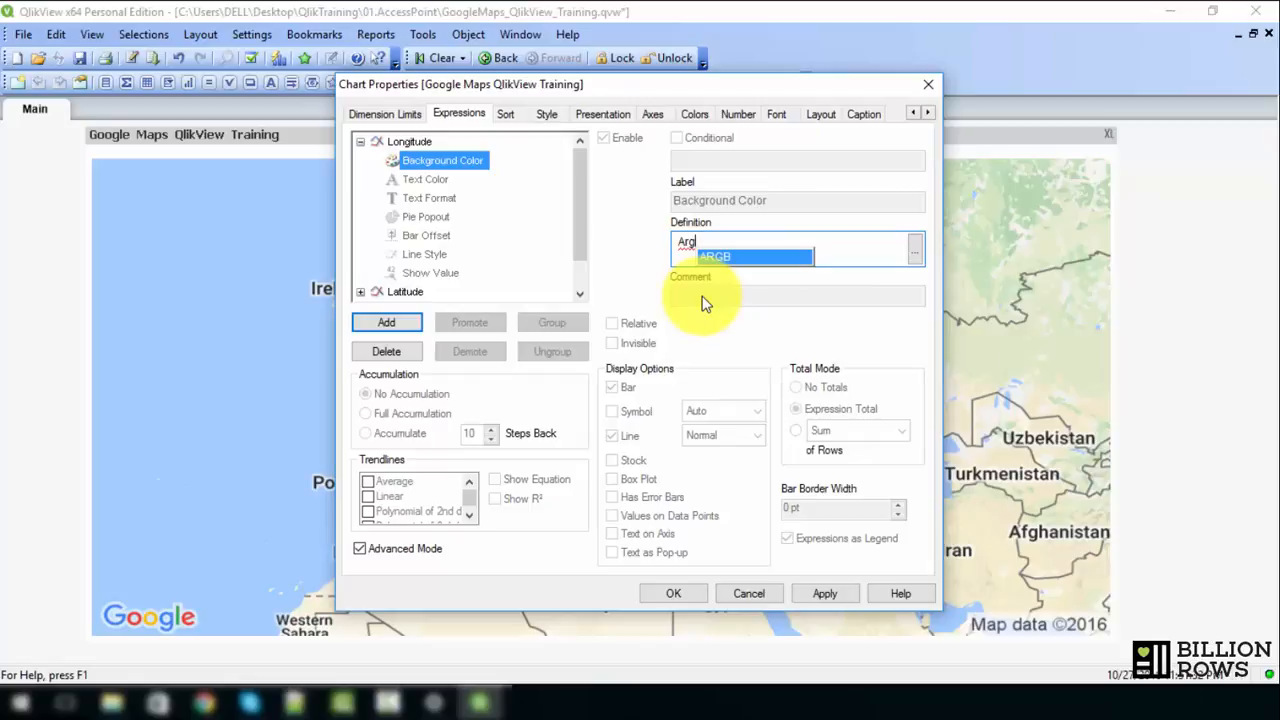
pyautogui.press('Return')
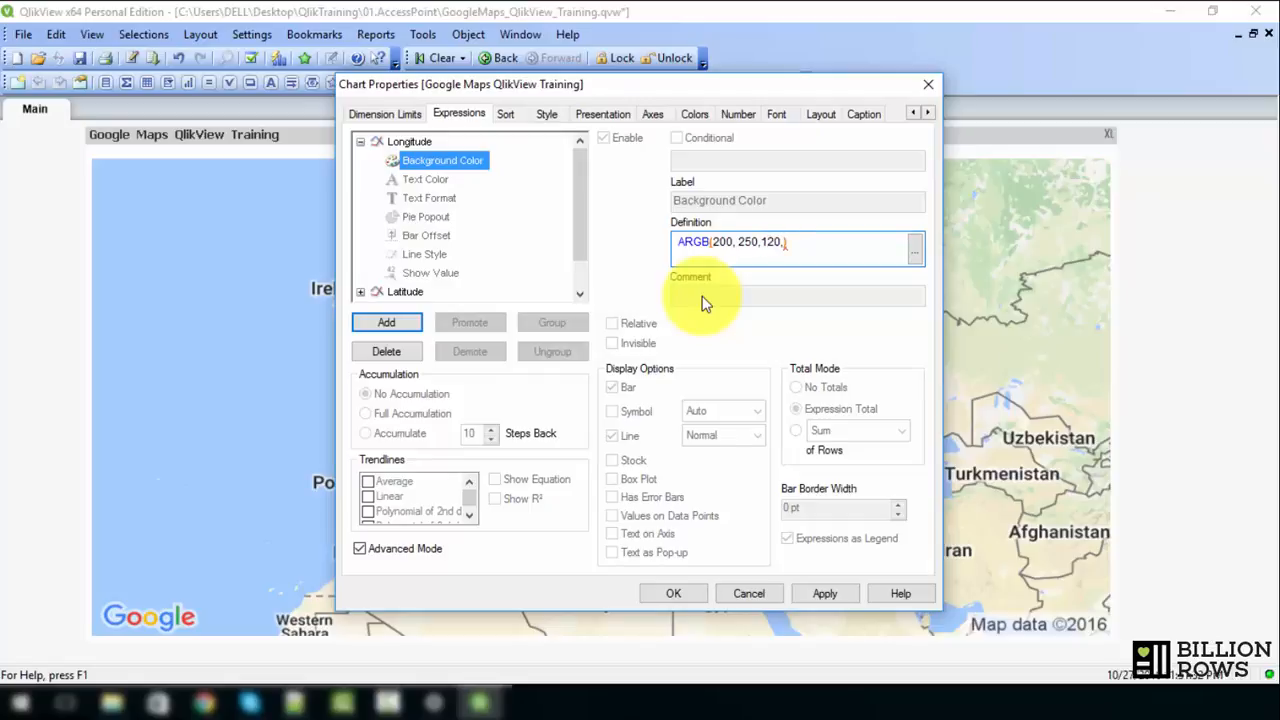
pyautogui.write('100')
pyautogui.click(818, 590)
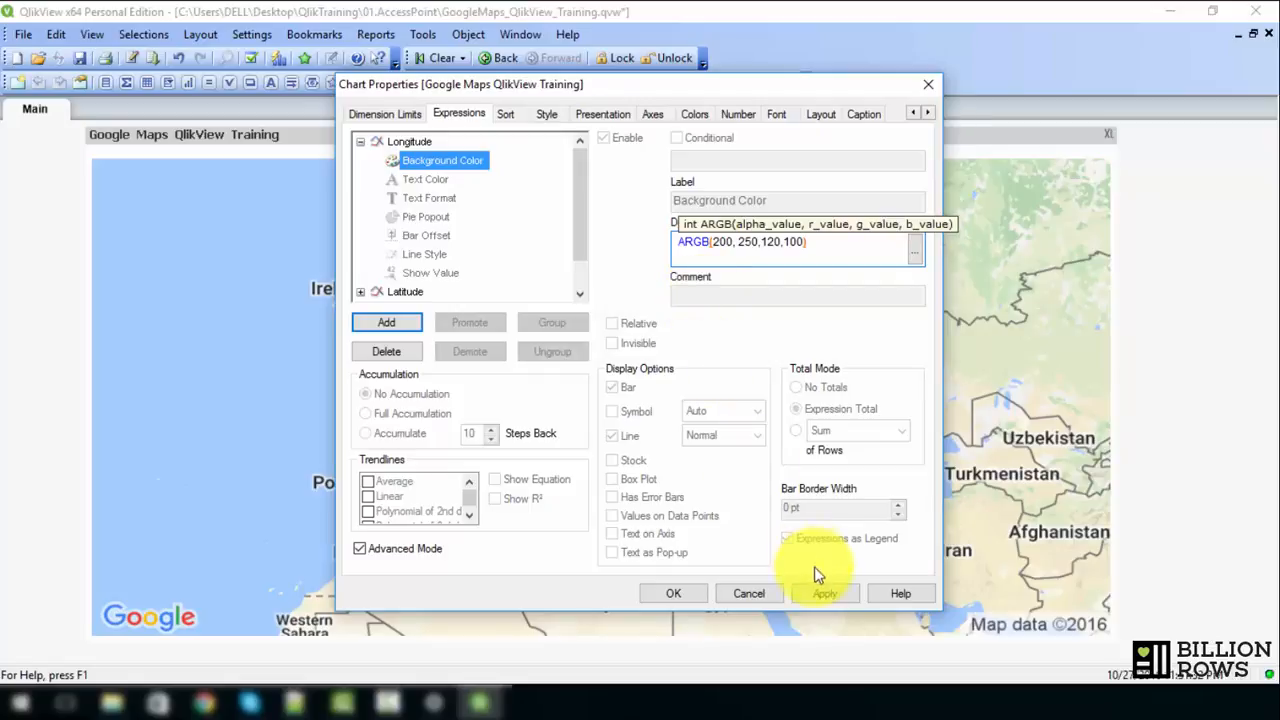
# Make the data points more transparent by trying an ARGB alpha value of 180 and settling on 150, and accept the chart properties.
pyautogui.moveTo(493, 91); pyautogui.dragTo(549, 44)
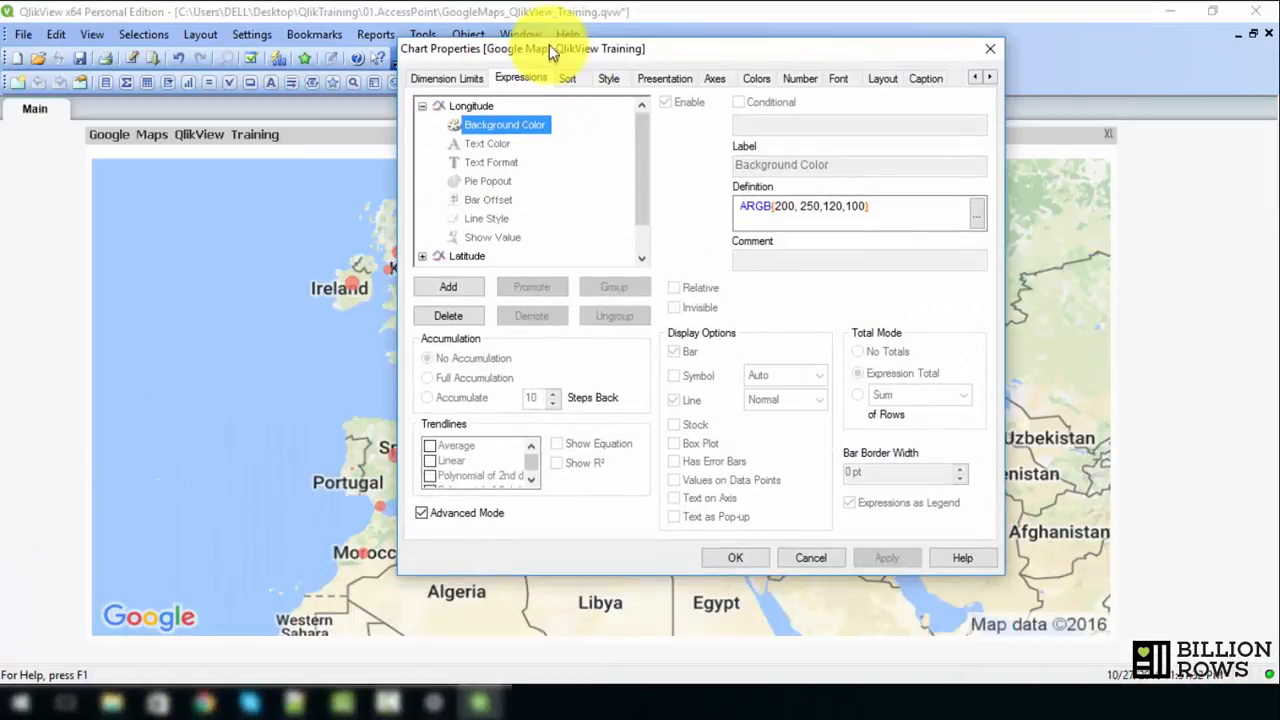
pyautogui.doubleClick(782, 204)
pyautogui.write('18')
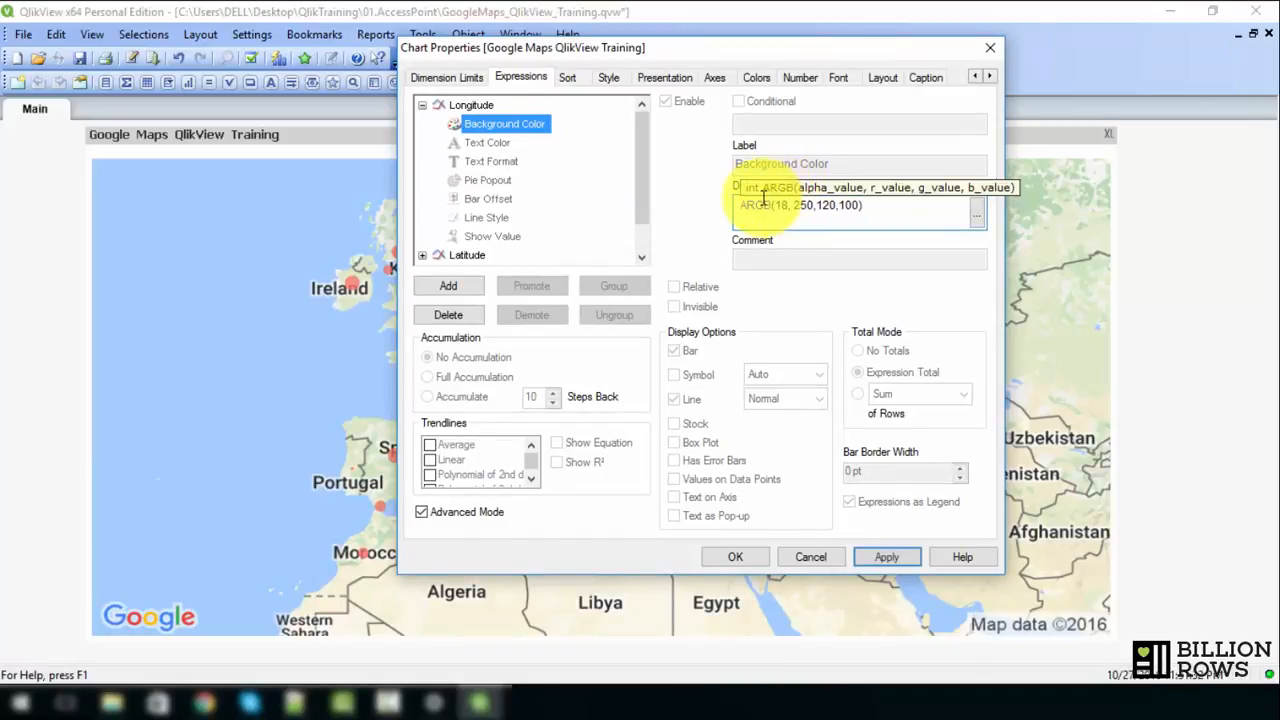
pyautogui.click(891, 549)
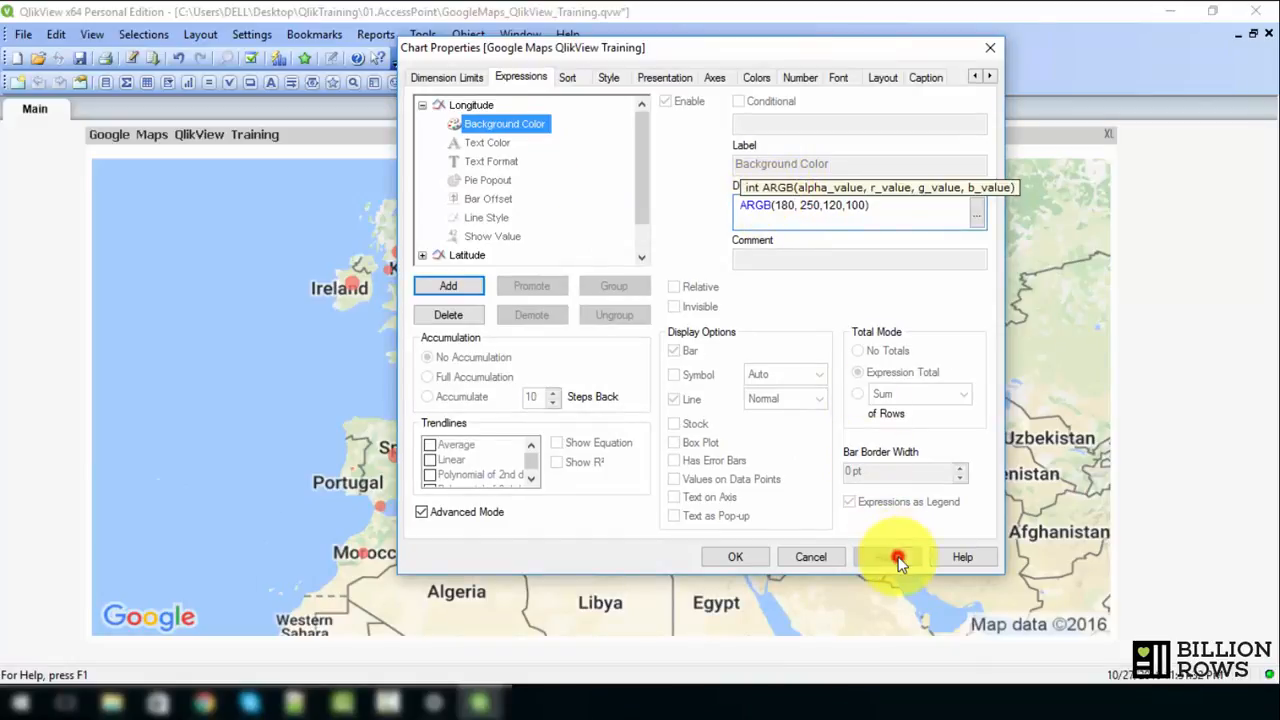
pyautogui.click(790, 209)
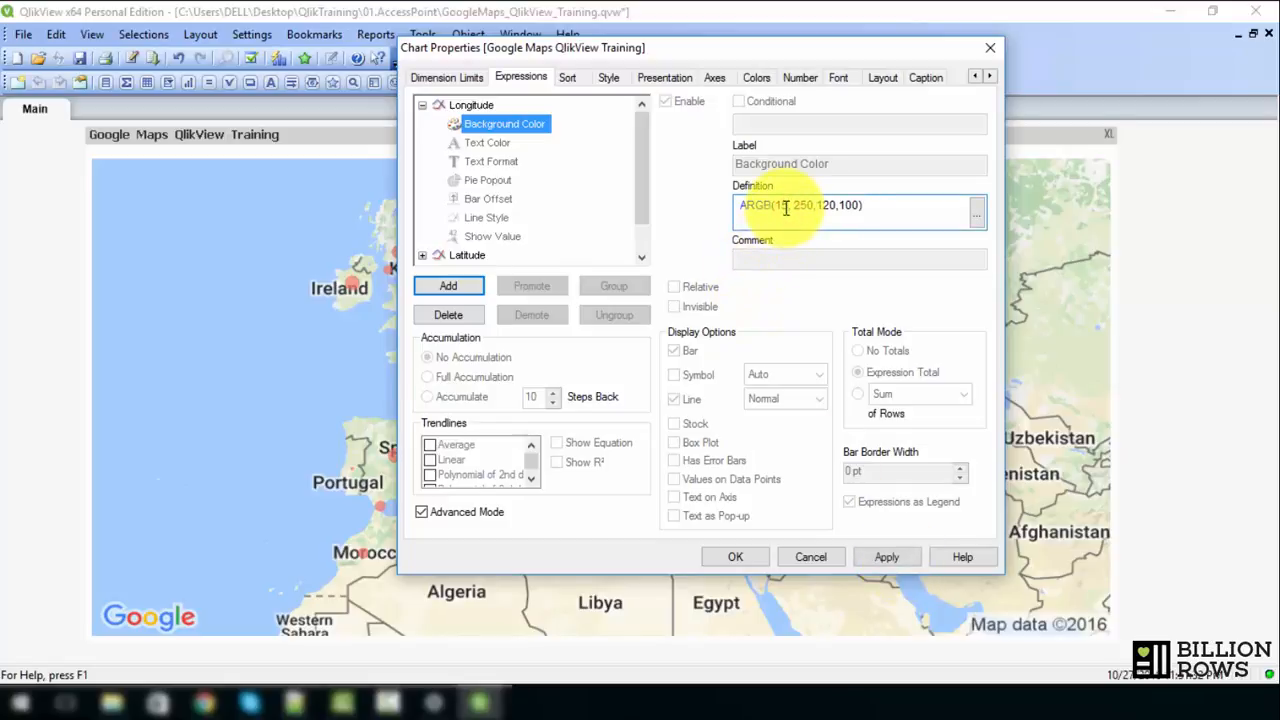
pyautogui.write('5')
pyautogui.click(886, 557)
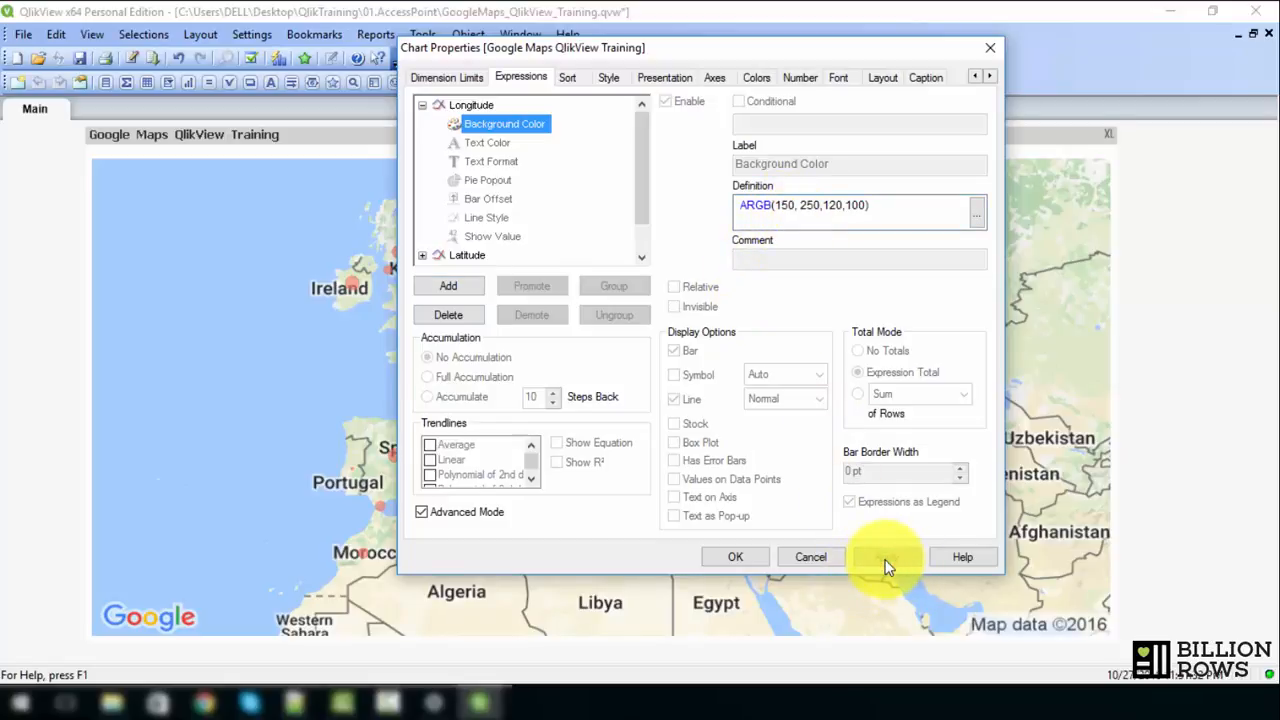
pyautogui.click(752, 556)
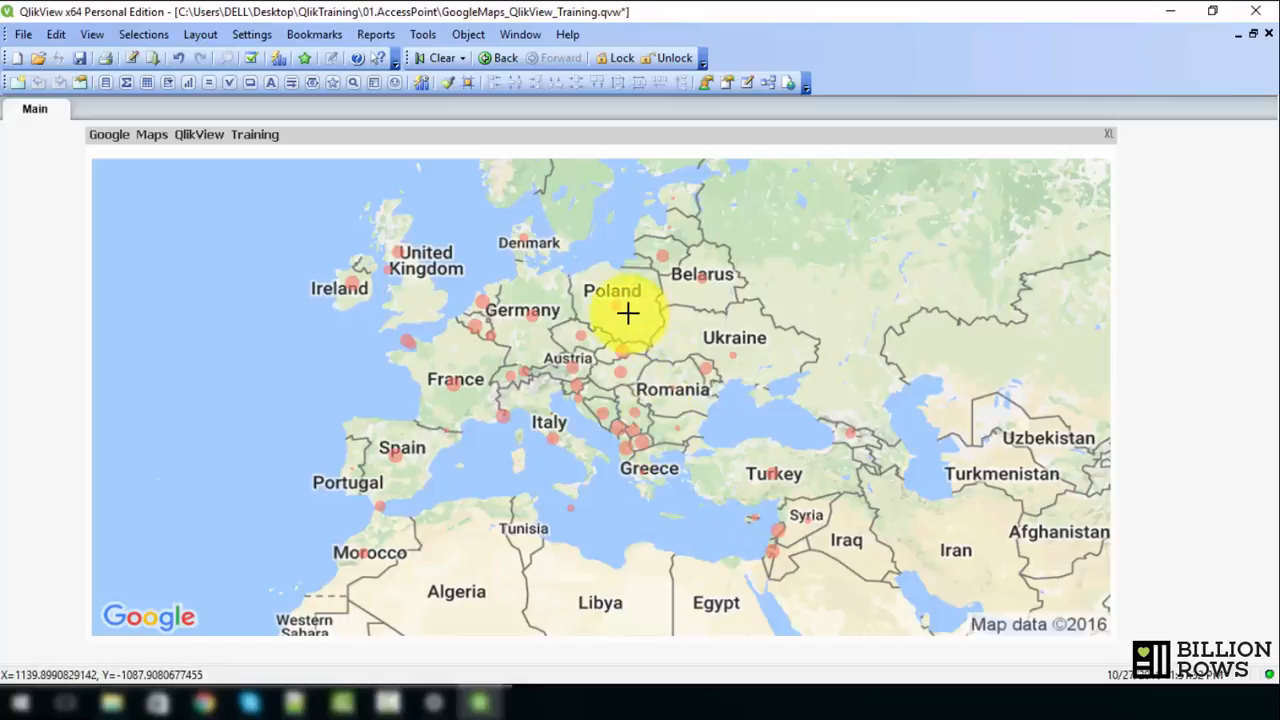
# Turn off the pop-up labels in the map chart's presentation properties.
pyautogui.moveTo(620, 306)
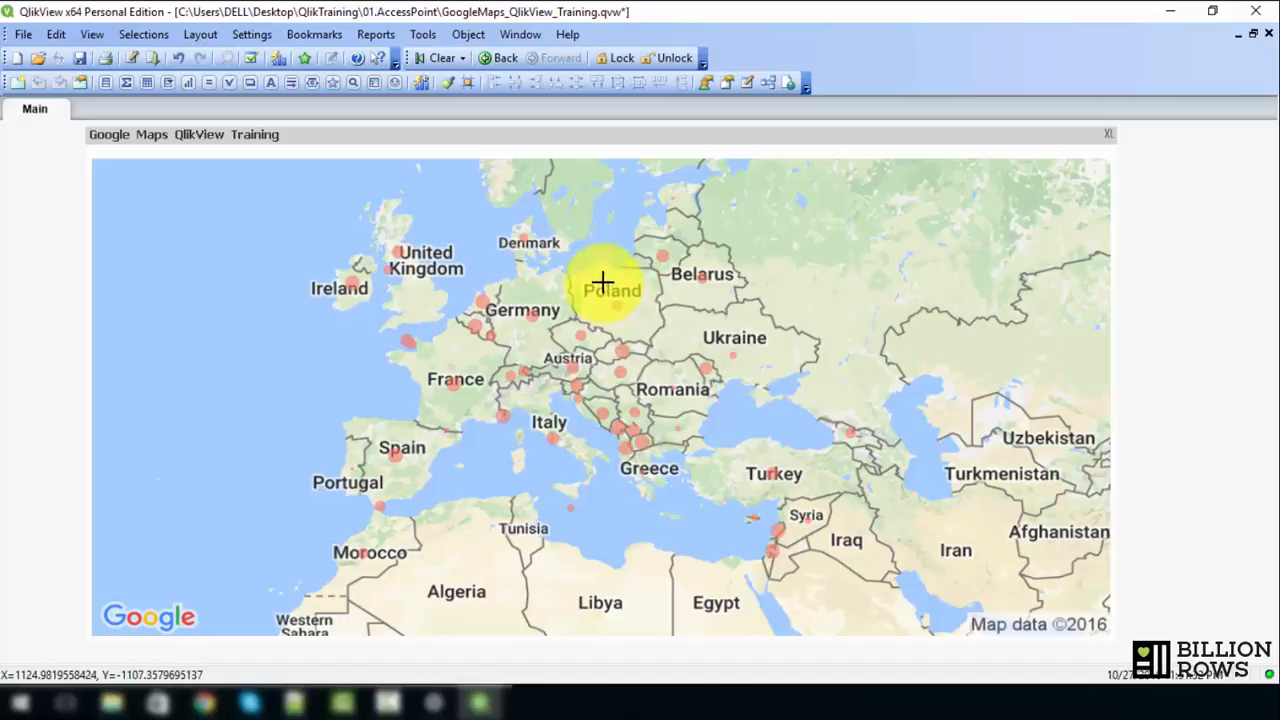
pyautogui.rightClick(599, 286)
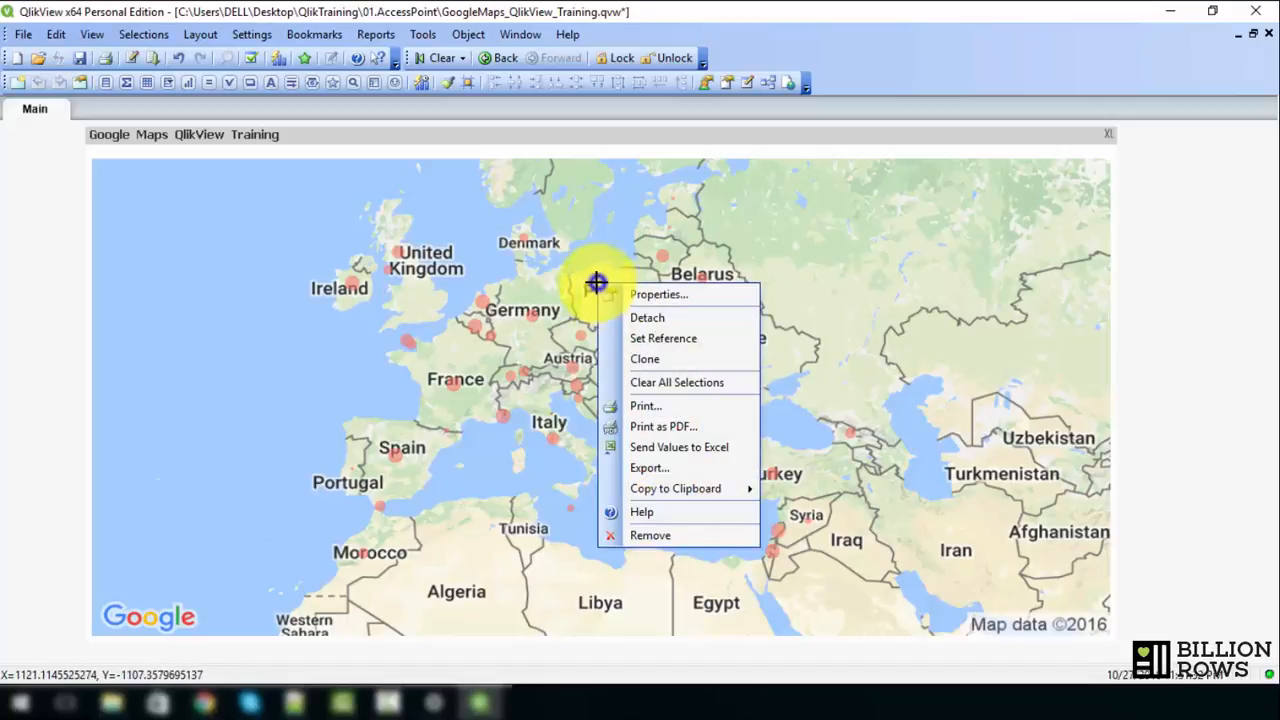
pyautogui.click(633, 302)
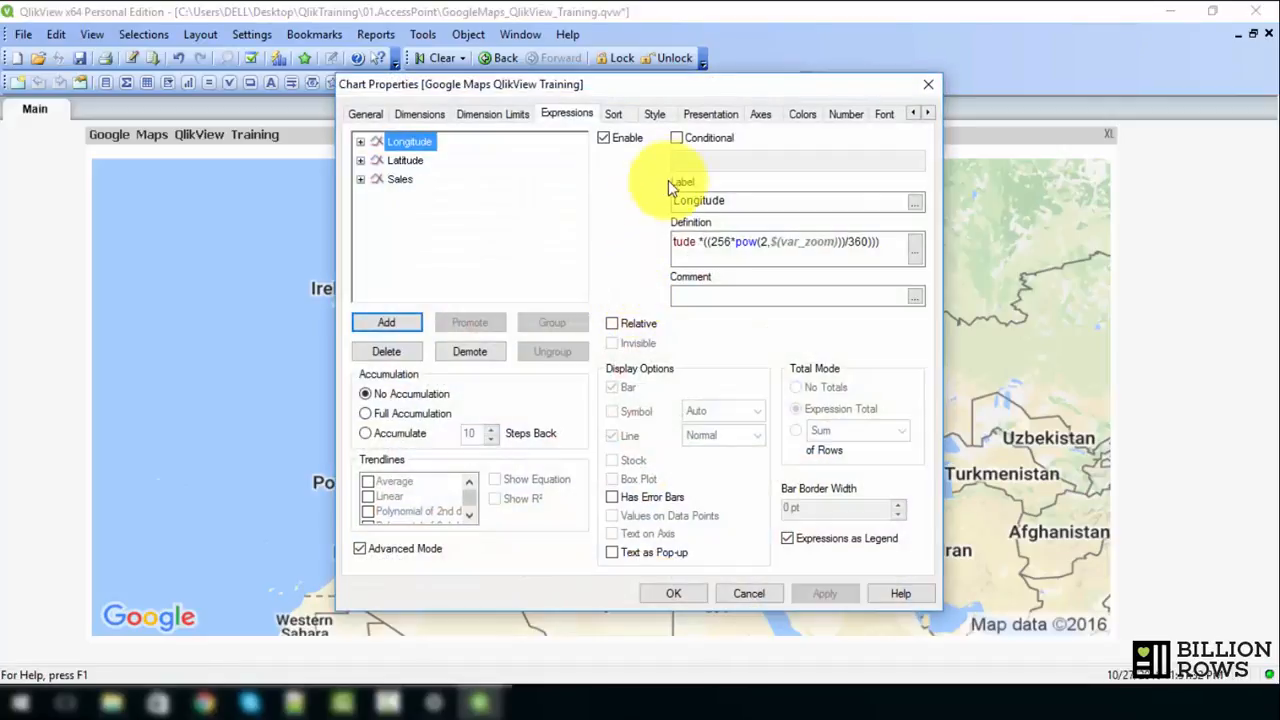
pyautogui.click(700, 115)
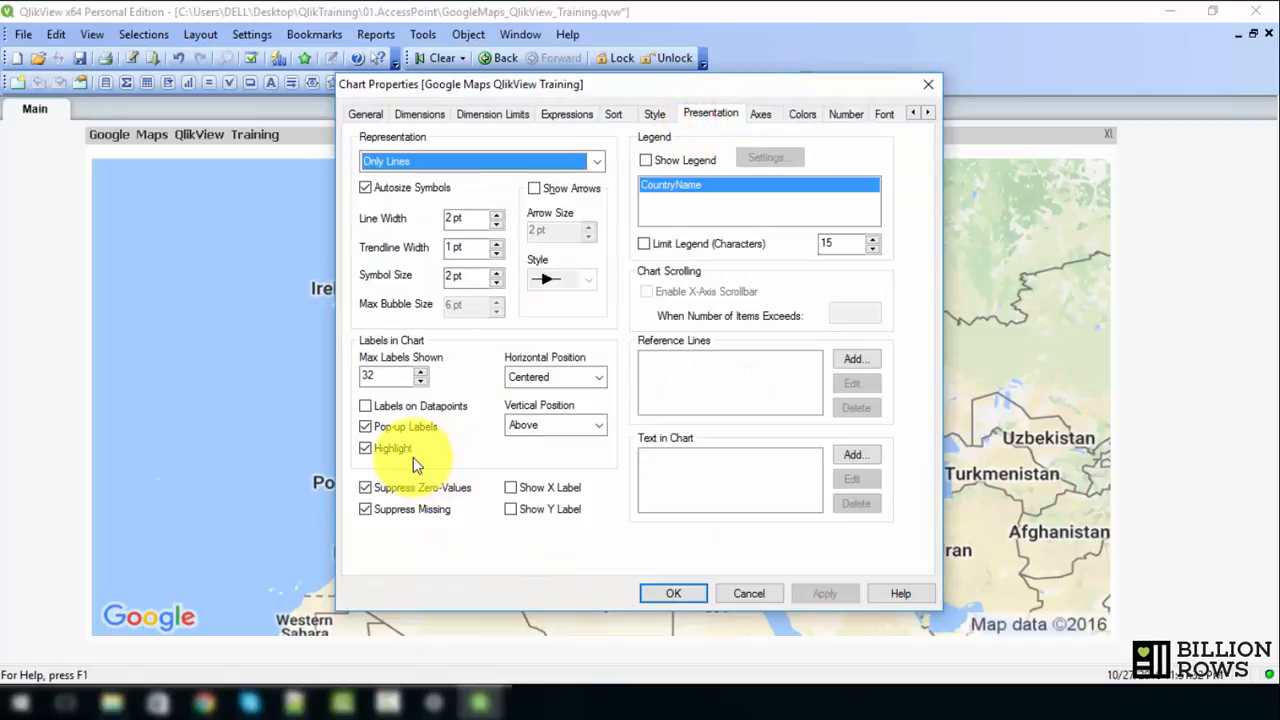
pyautogui.click(366, 427)
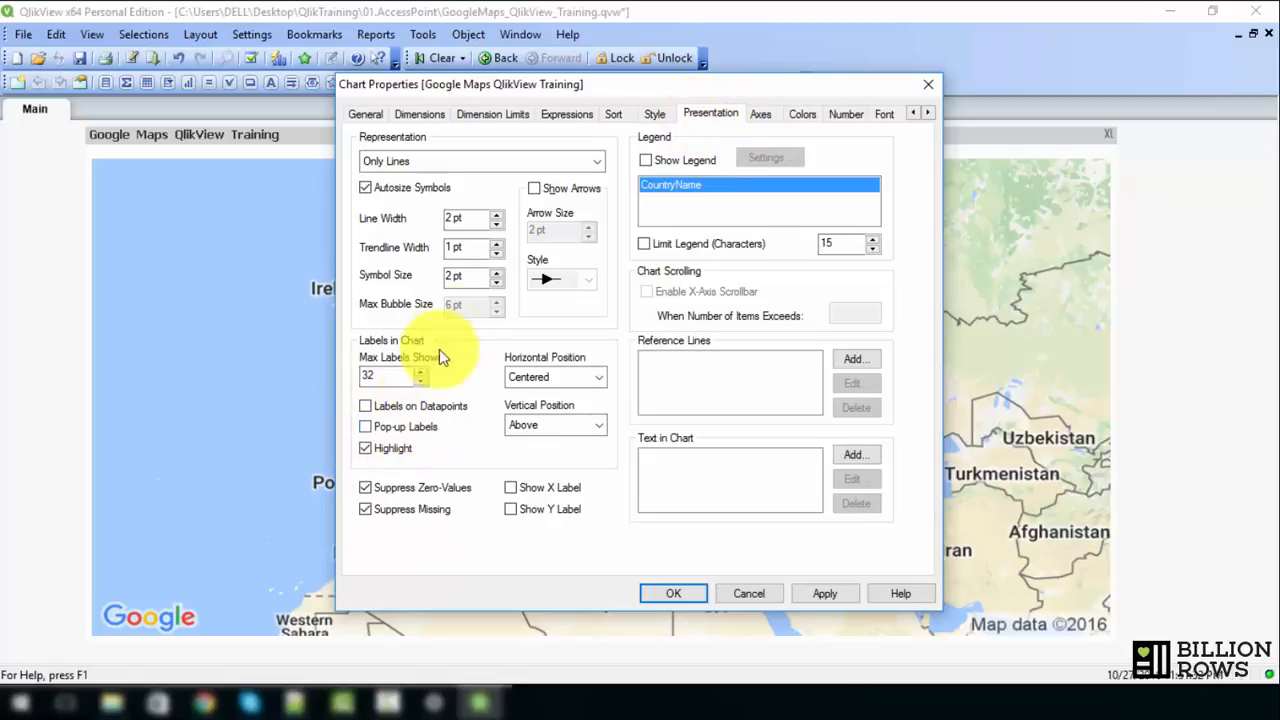
# Add a new chart expression with the comment //pop-up, starting with ='Country: ' & CountryName.
pyautogui.click(566, 114)
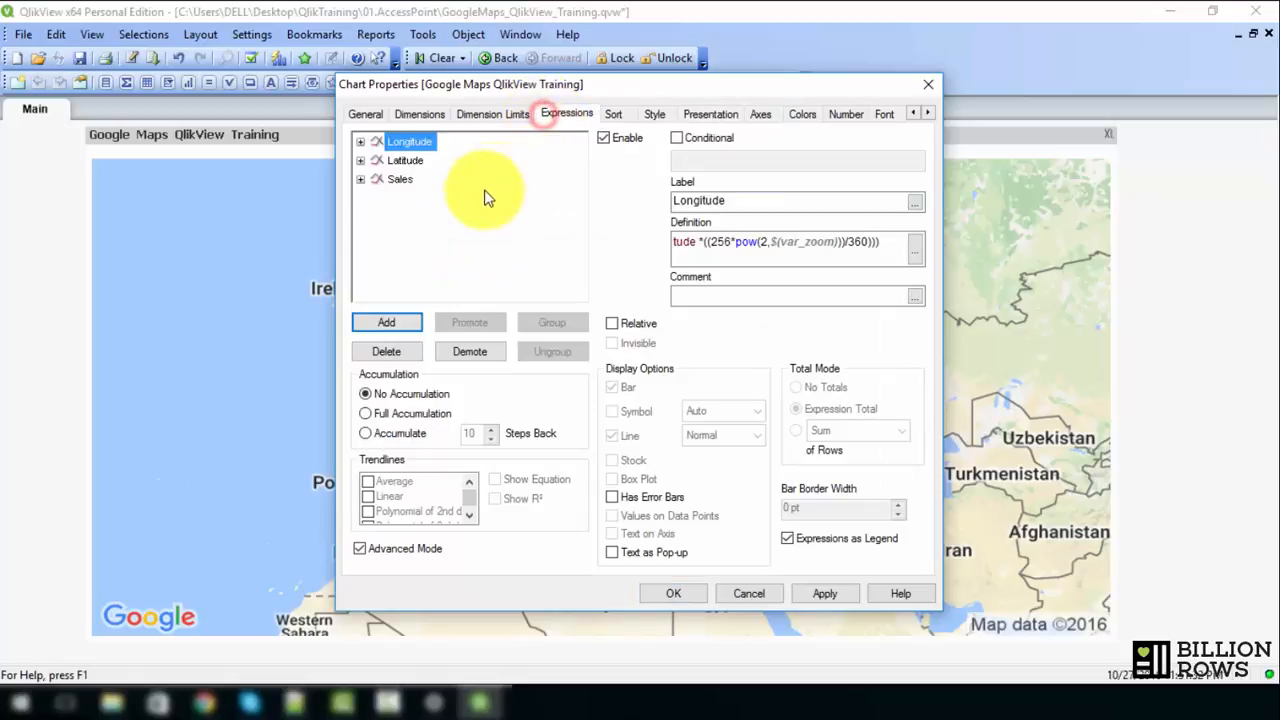
pyautogui.click(397, 182)
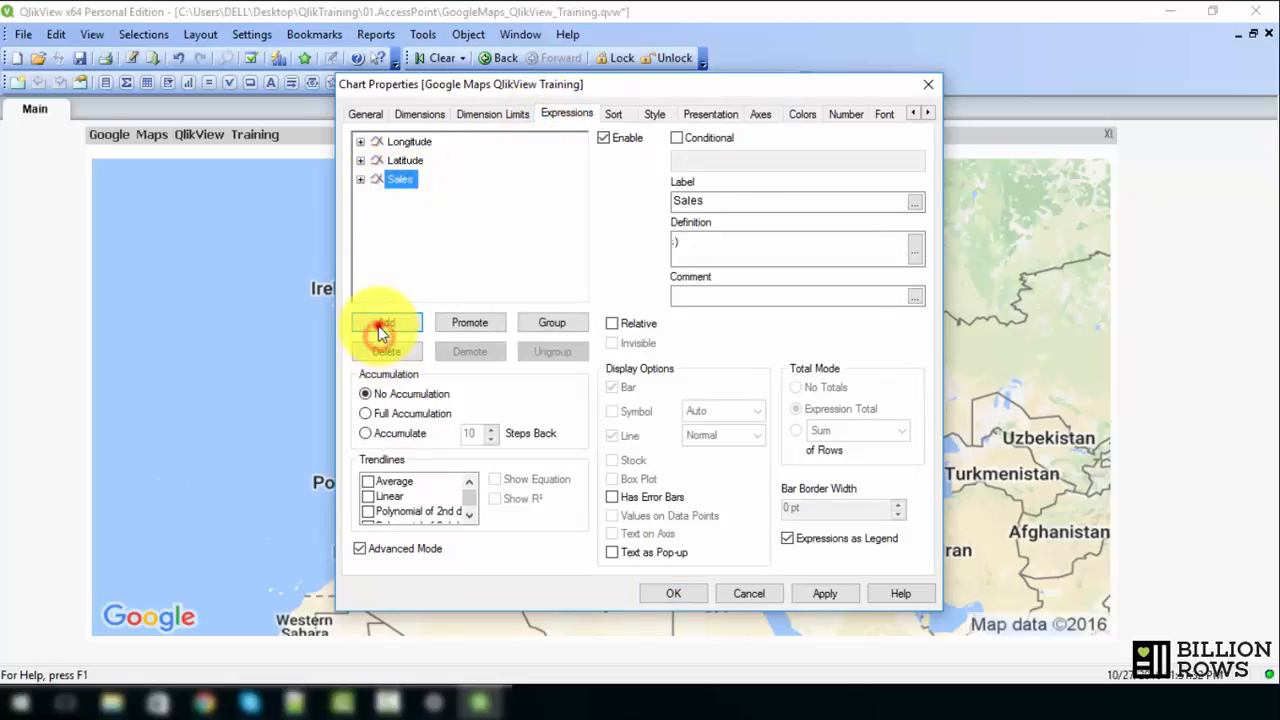
pyautogui.click(382, 324)
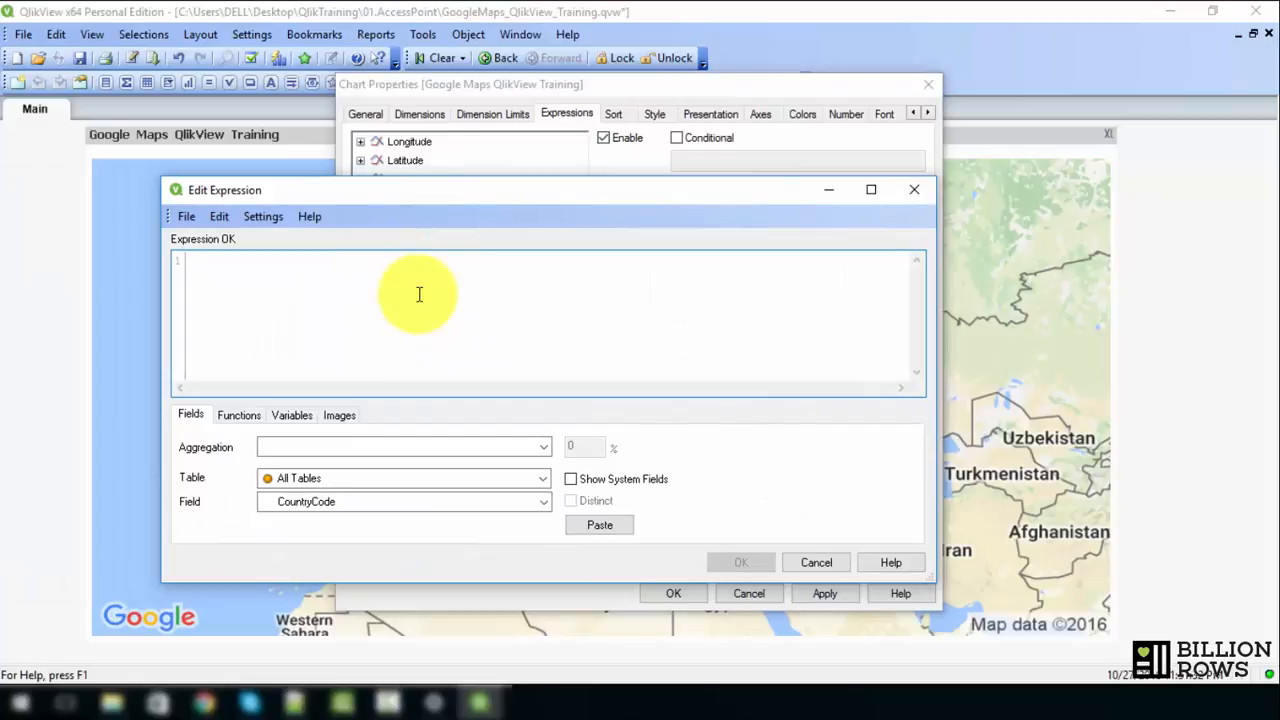
pyautogui.write('//pop')
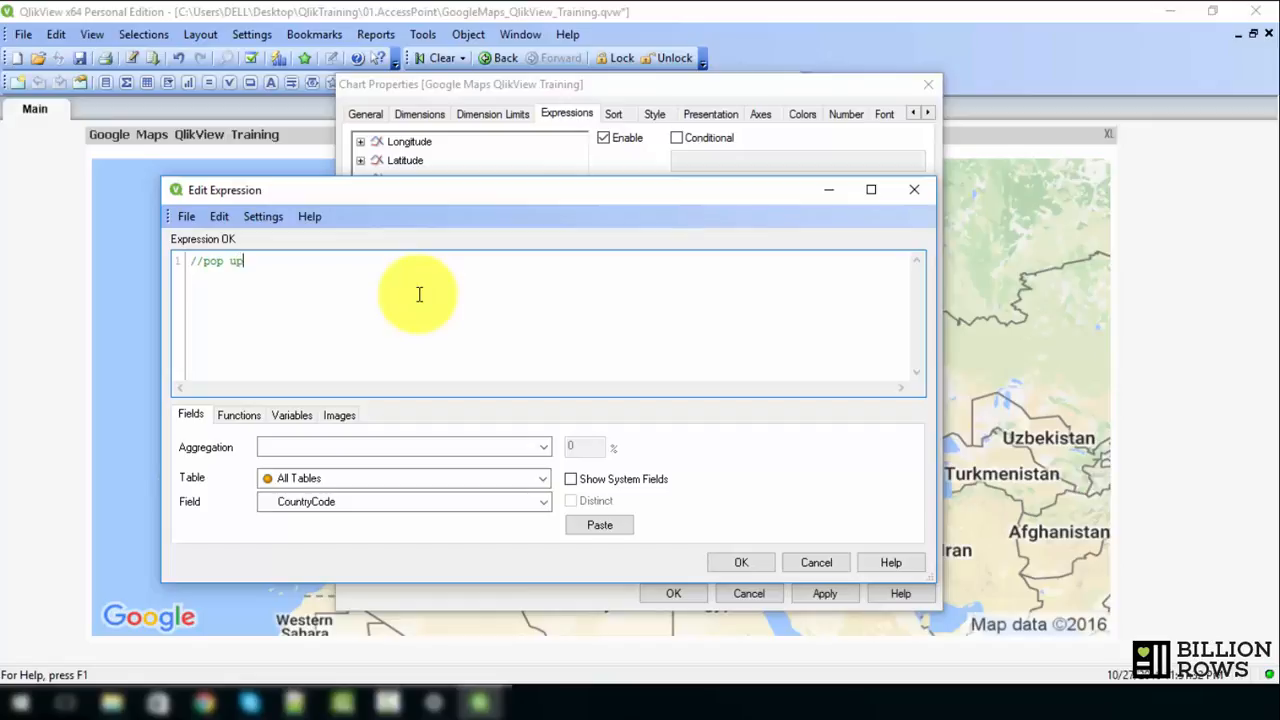
pyautogui.write(' up')
pyautogui.press('BackSpace')
pyautogui.press('BackSpace')
pyautogui.write("=' &Country: ' & Count")
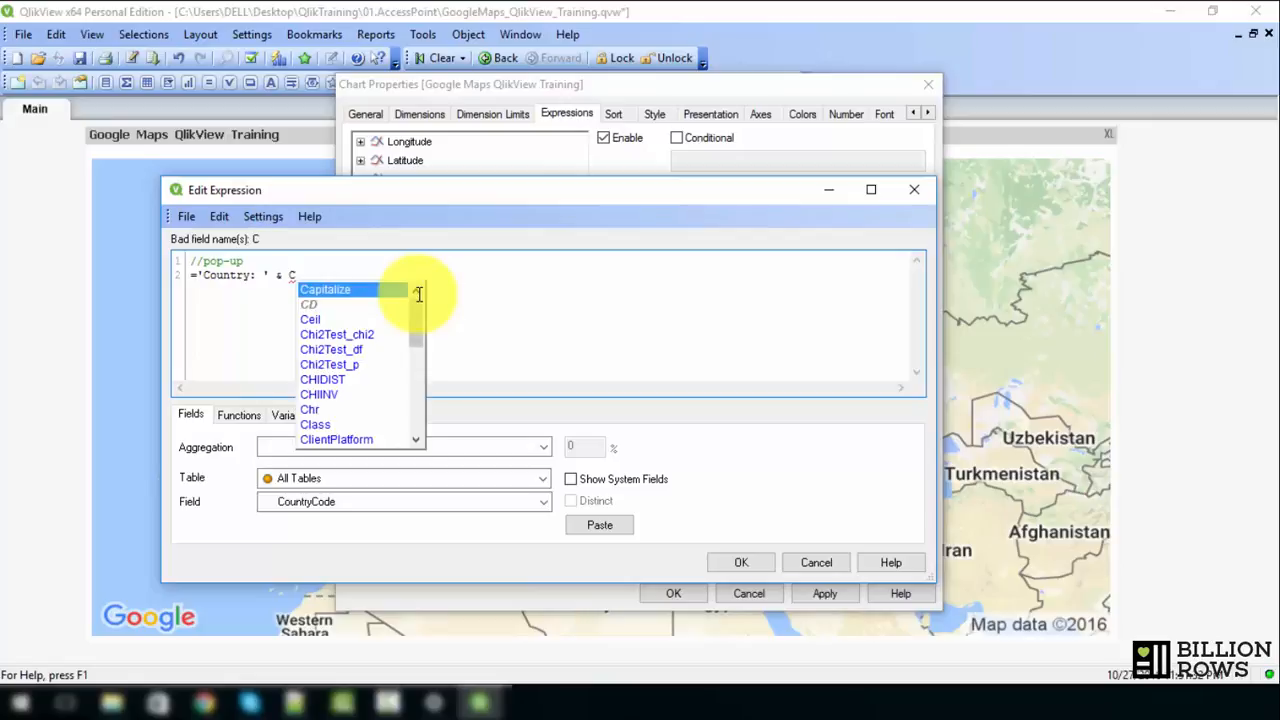
pyautogui.press('Return')
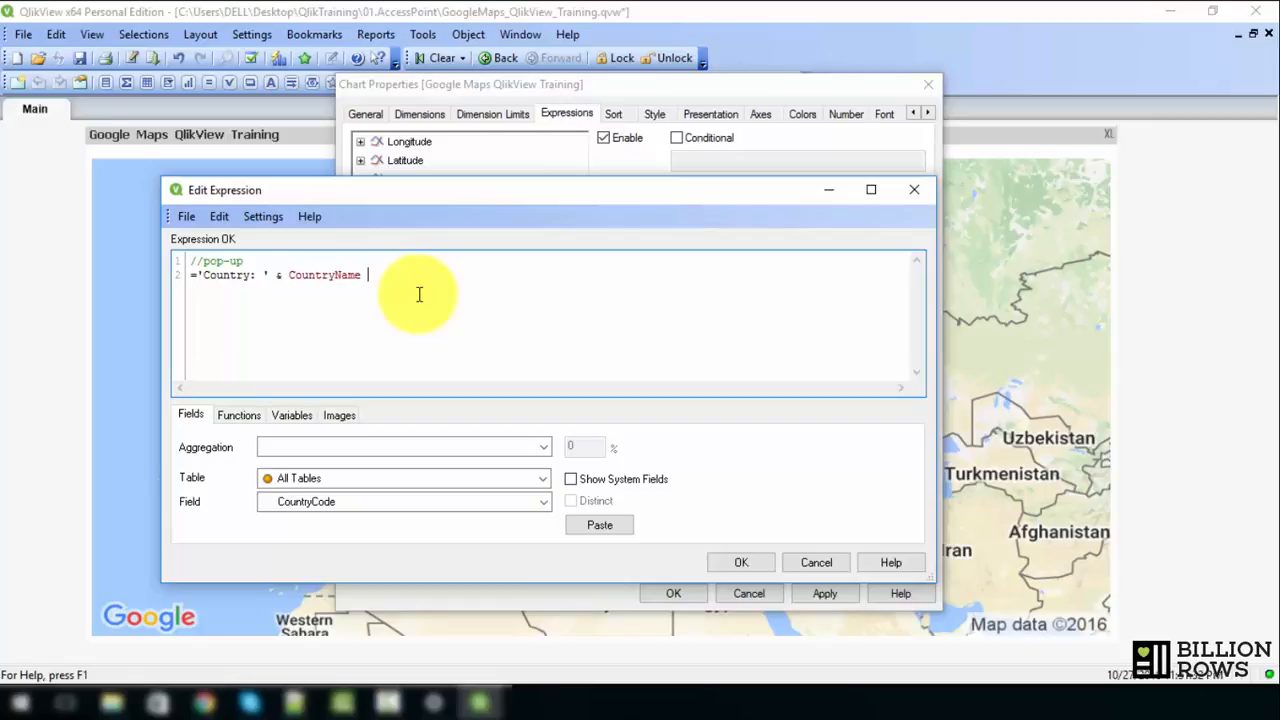
# Extend the pop-up expression with & chr(10) & 'Sales: ' & Sum(Sales) and accept it.
pyautogui.write('& chr(1')
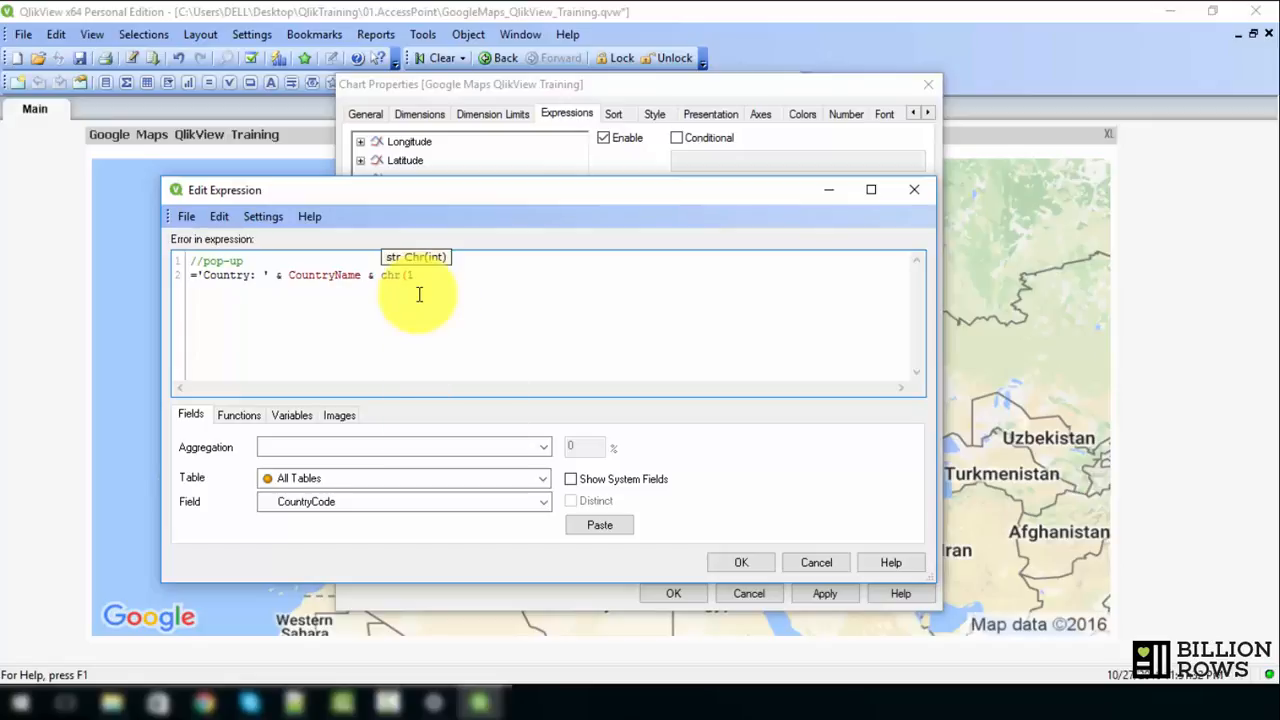
pyautogui.write('0)')
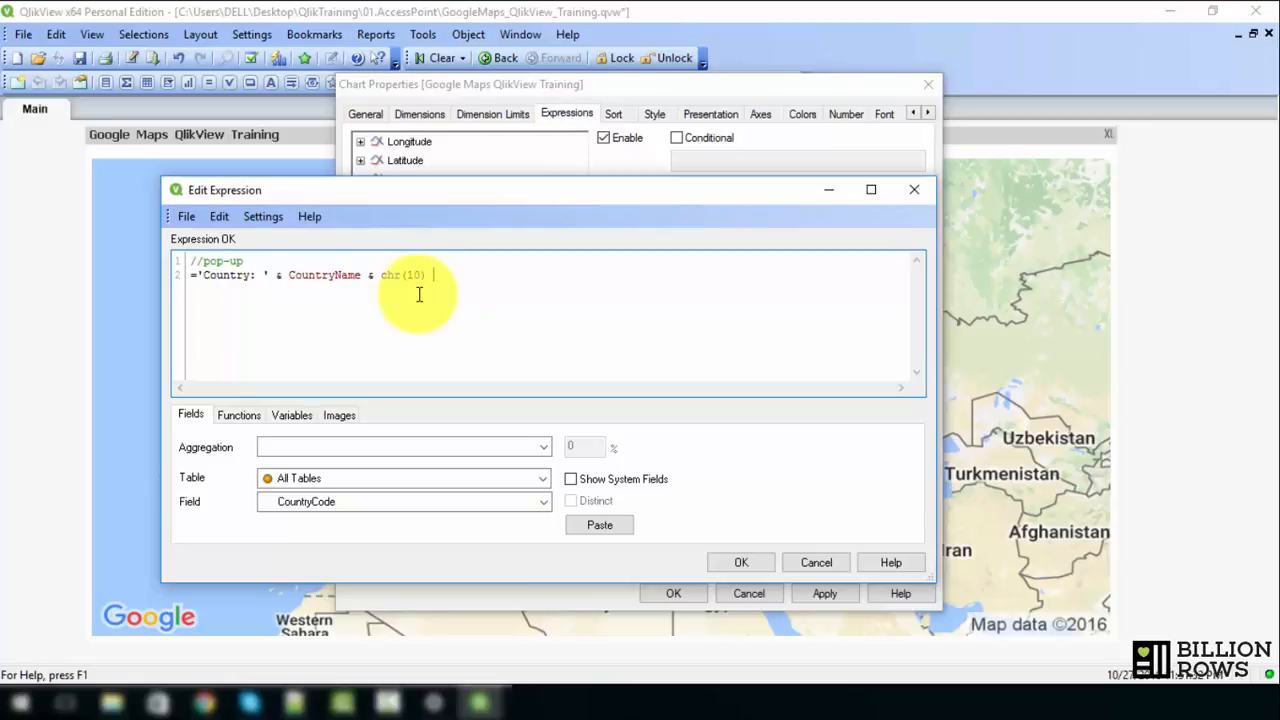
pyautogui.write("& 'Sales")
pyautogui.press('BackSpace')
pyautogui.write('&')
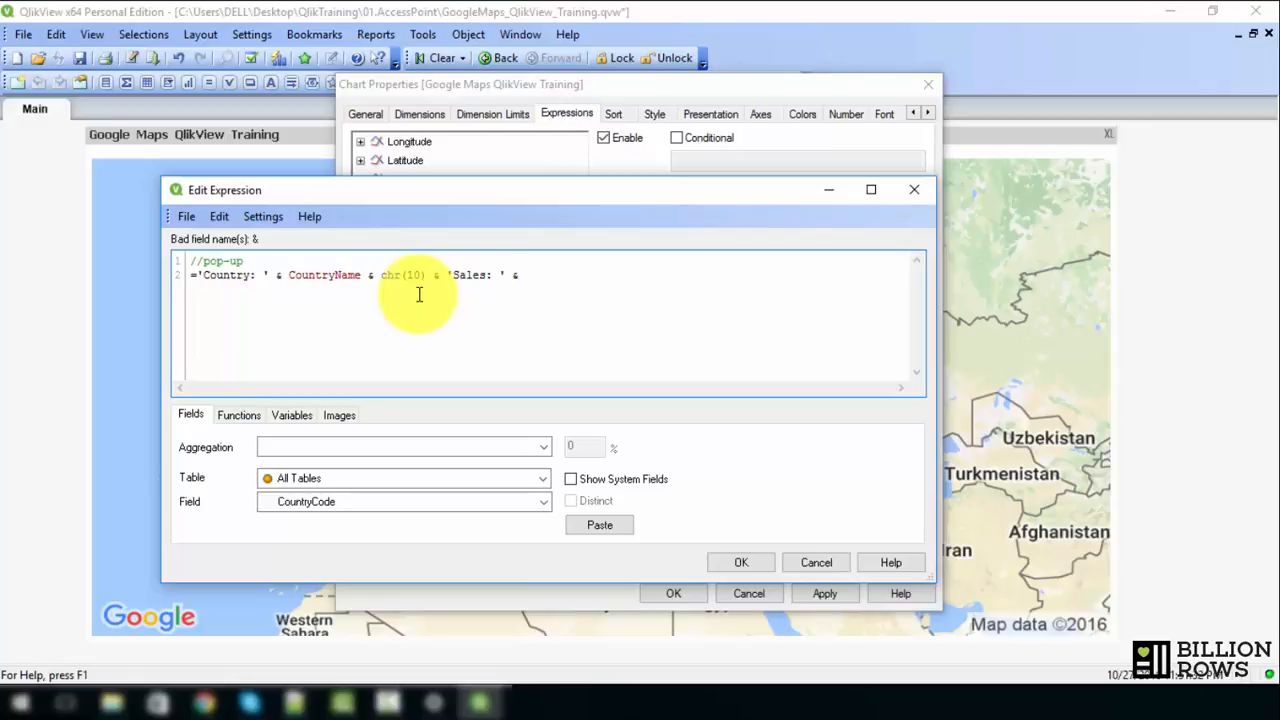
pyautogui.write(' Sum(')
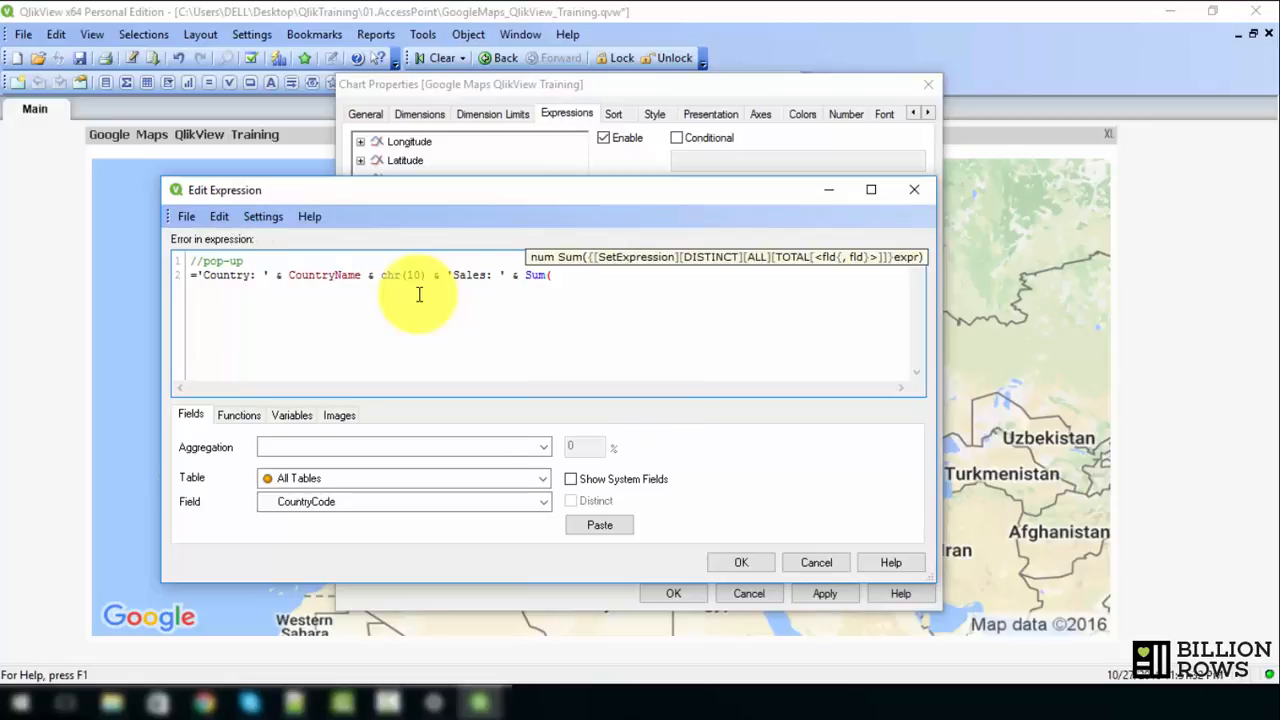
pyautogui.write('Sales)')
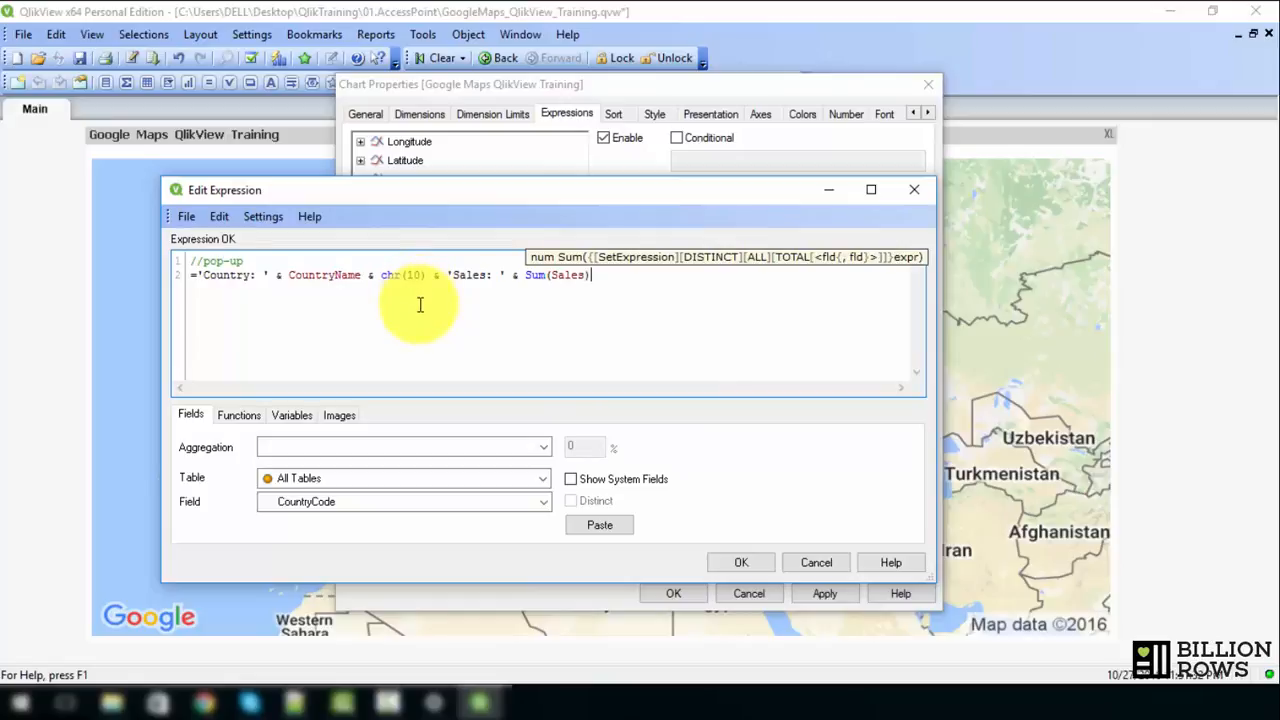
pyautogui.click(744, 565)
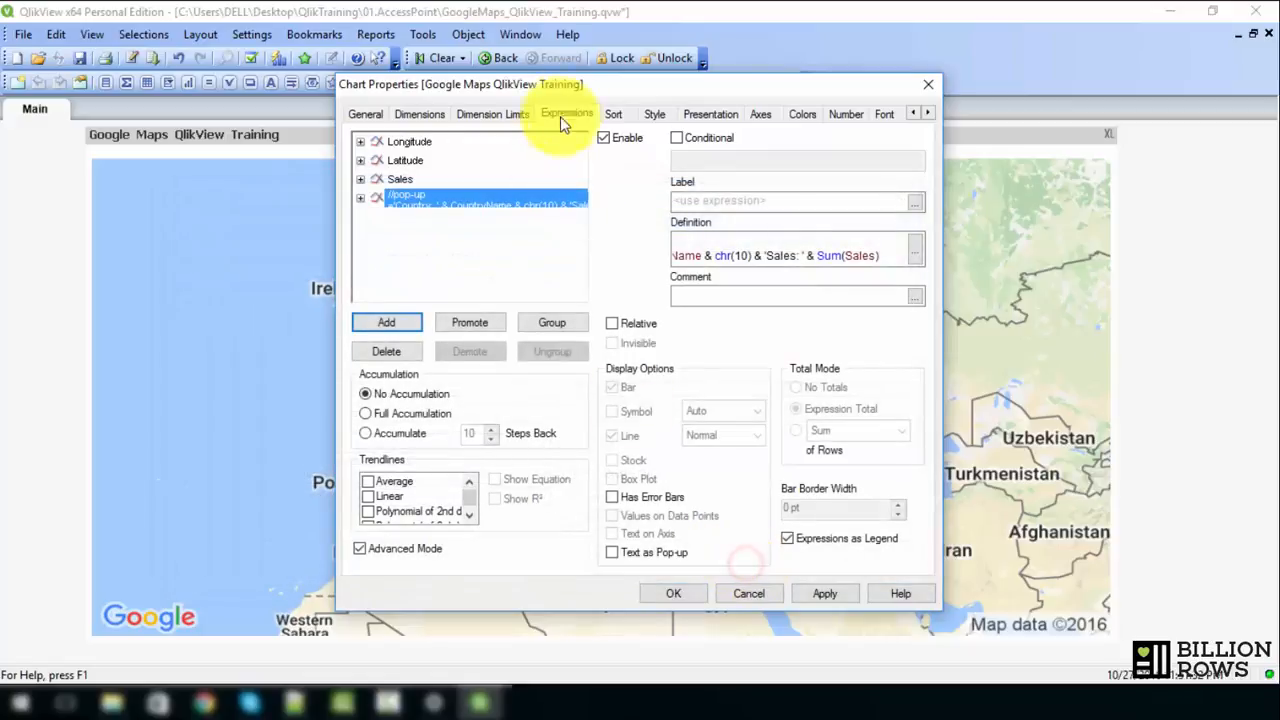
# Label the new pop-up expression Pop-up.
pyautogui.click(688, 201)
pyautogui.write('P')
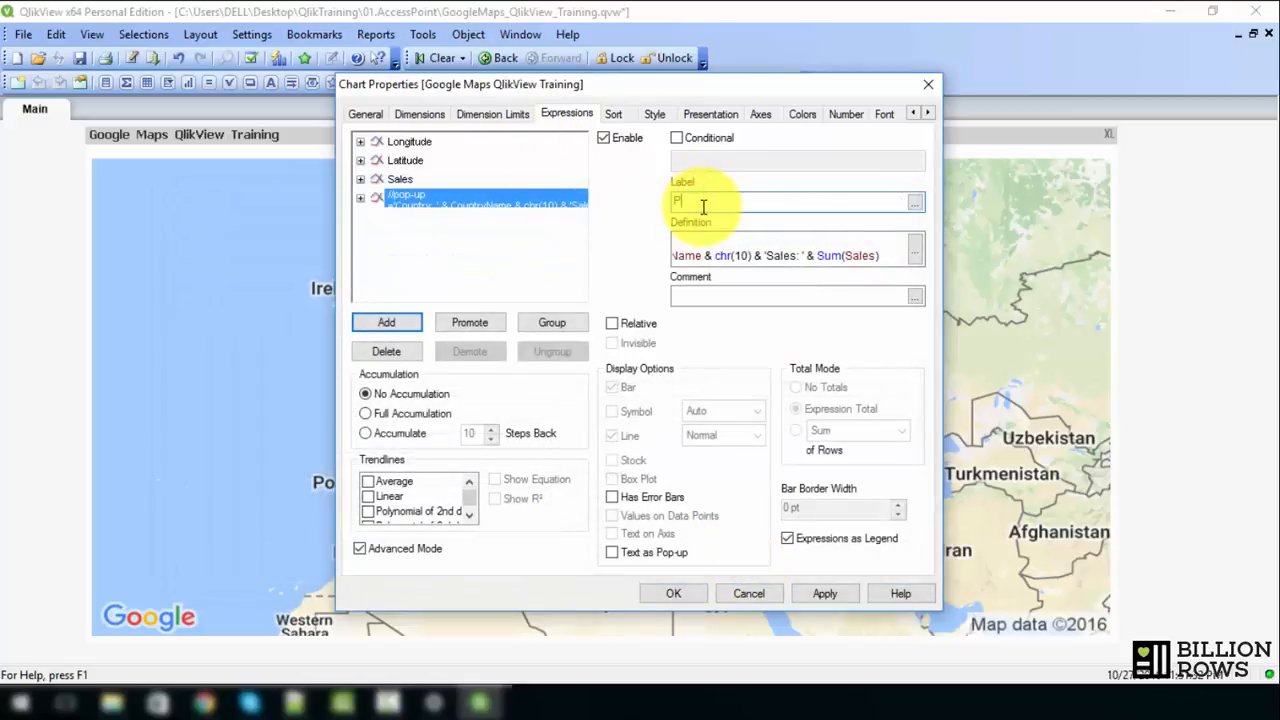
pyautogui.write('op-')
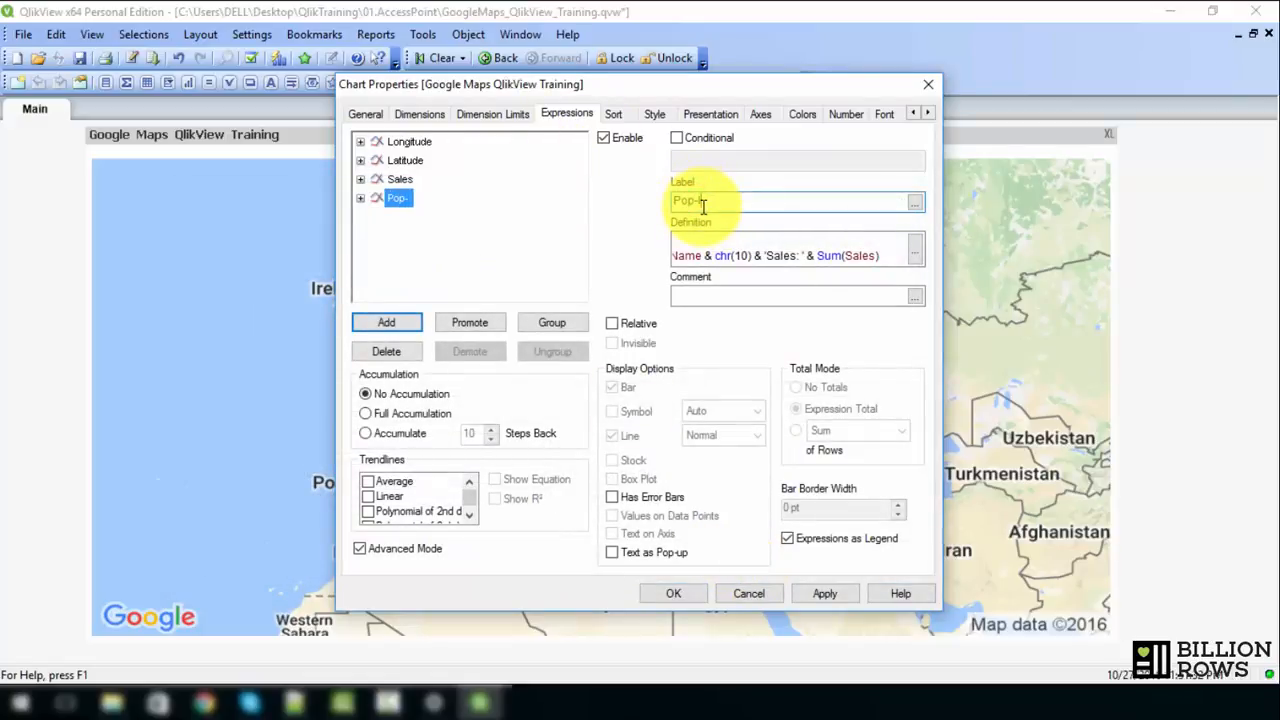
pyautogui.write('UP')
pyautogui.press('BackSpace')
pyautogui.press('BackSpace')
pyautogui.write('up')
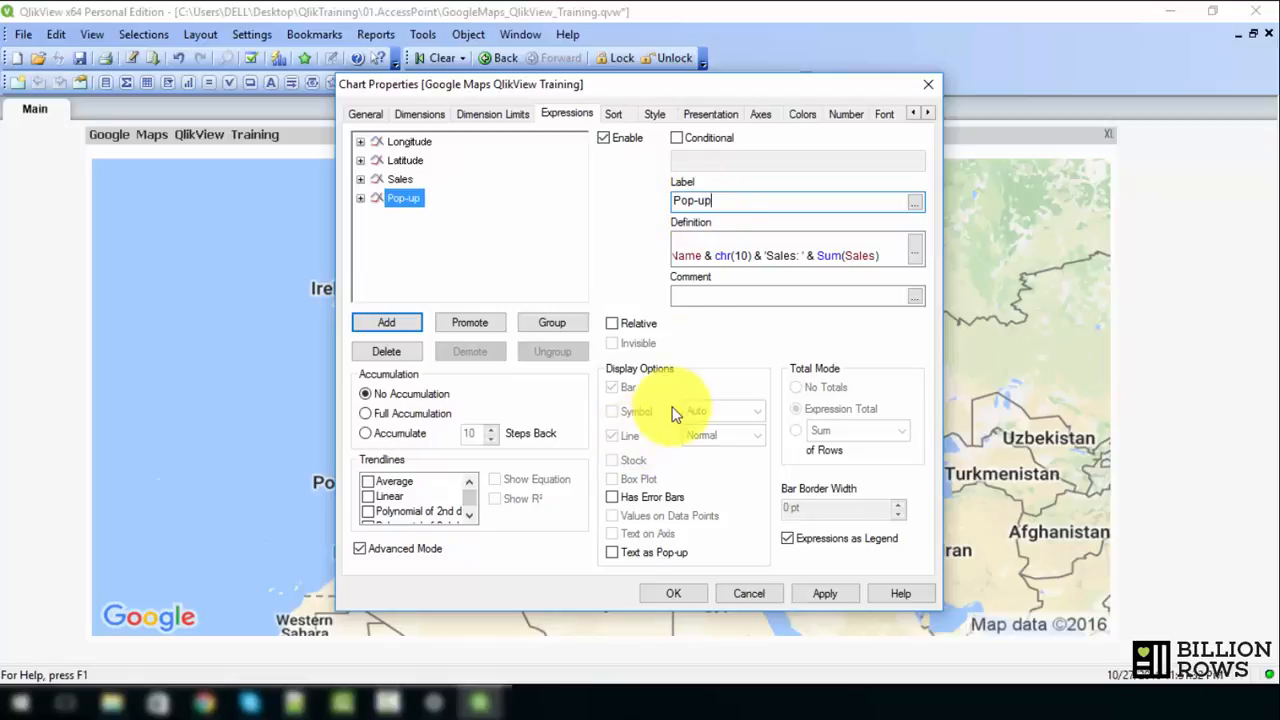
# Set the Pop-up expression to display as Text as Pop-up, and apply and accept the chart properties.
pyautogui.click(612, 552)
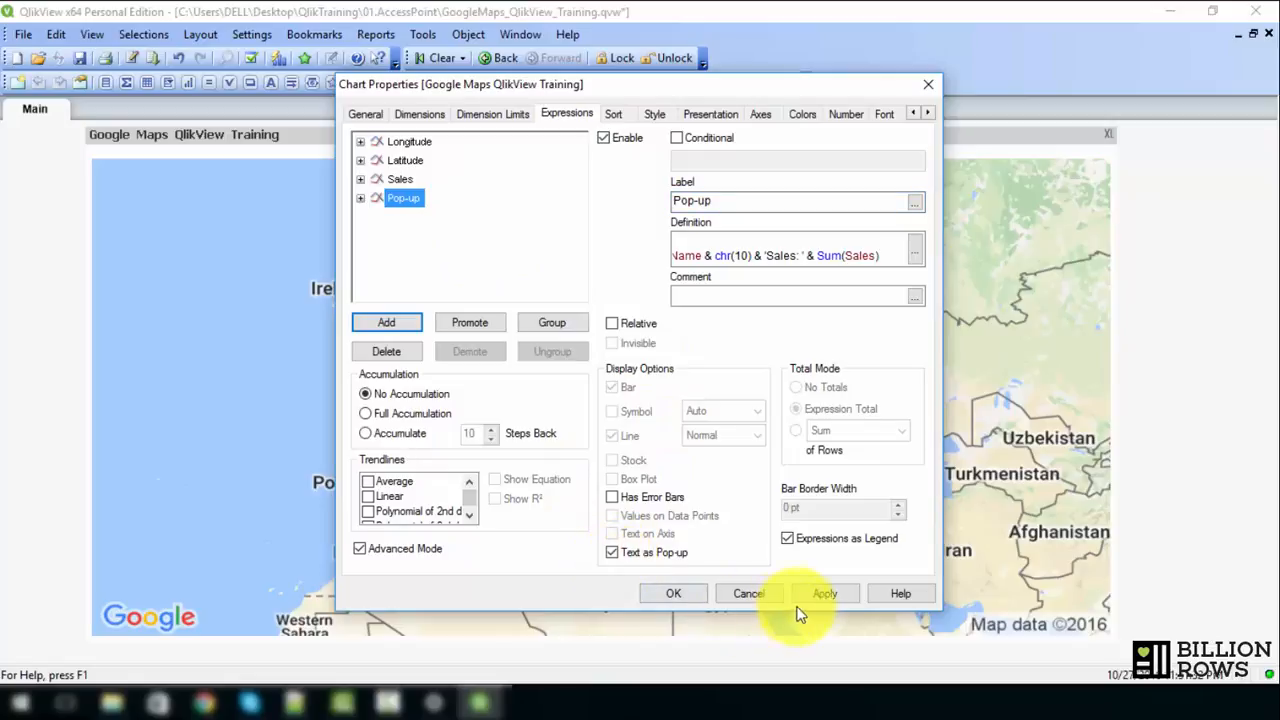
pyautogui.click(843, 593)
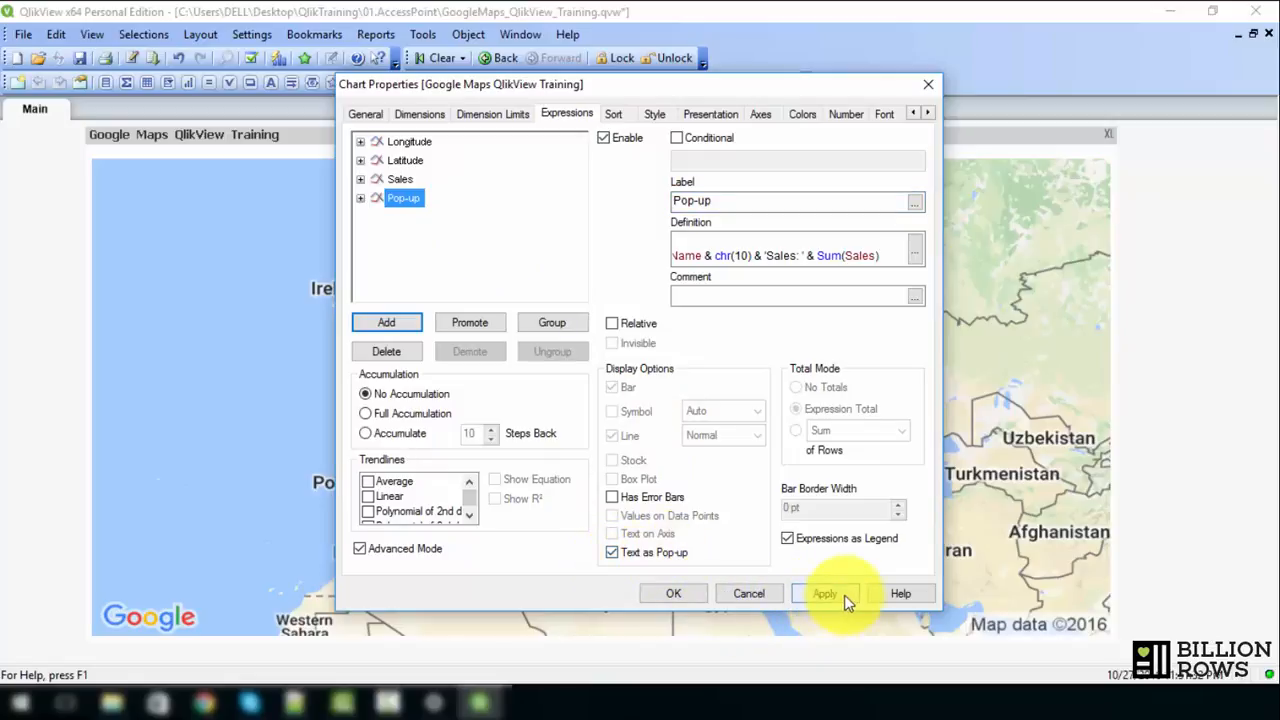
pyautogui.click(678, 594)
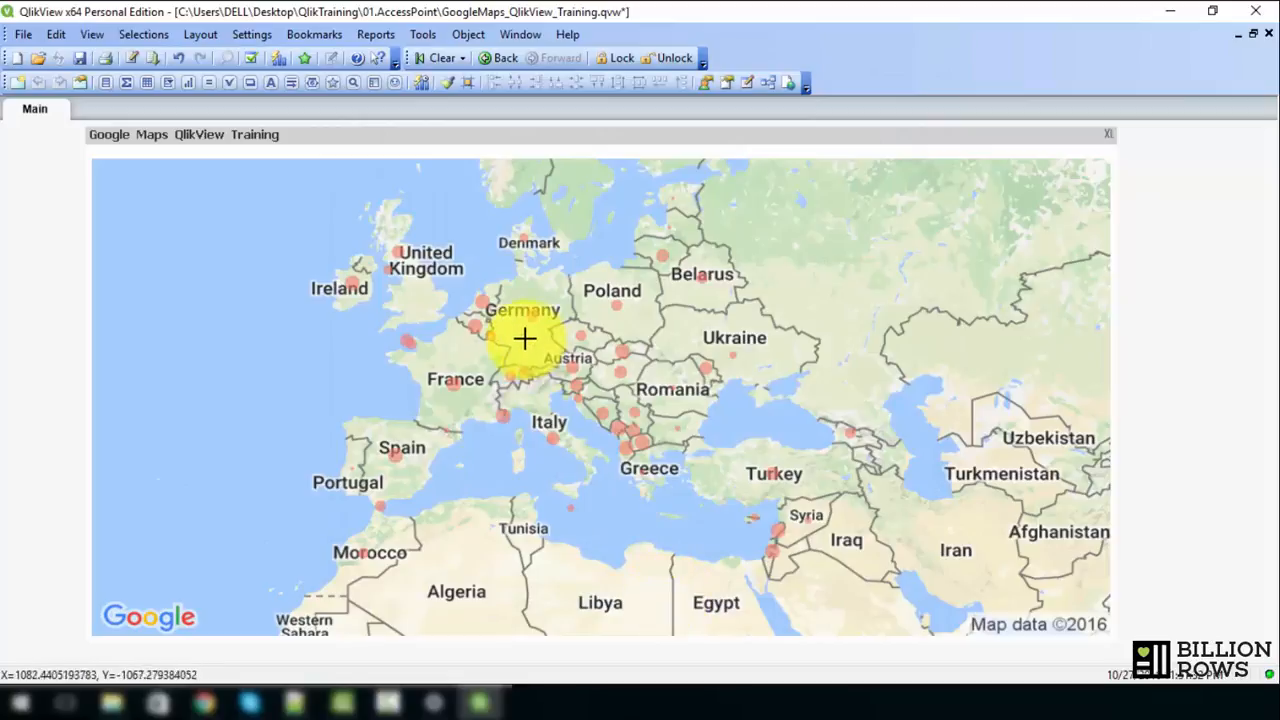
# Reopen the map chart's properties and copy the Sales expression's money format pattern, $#,##0.00;($#,##0.00).
pyautogui.moveTo(532, 315)
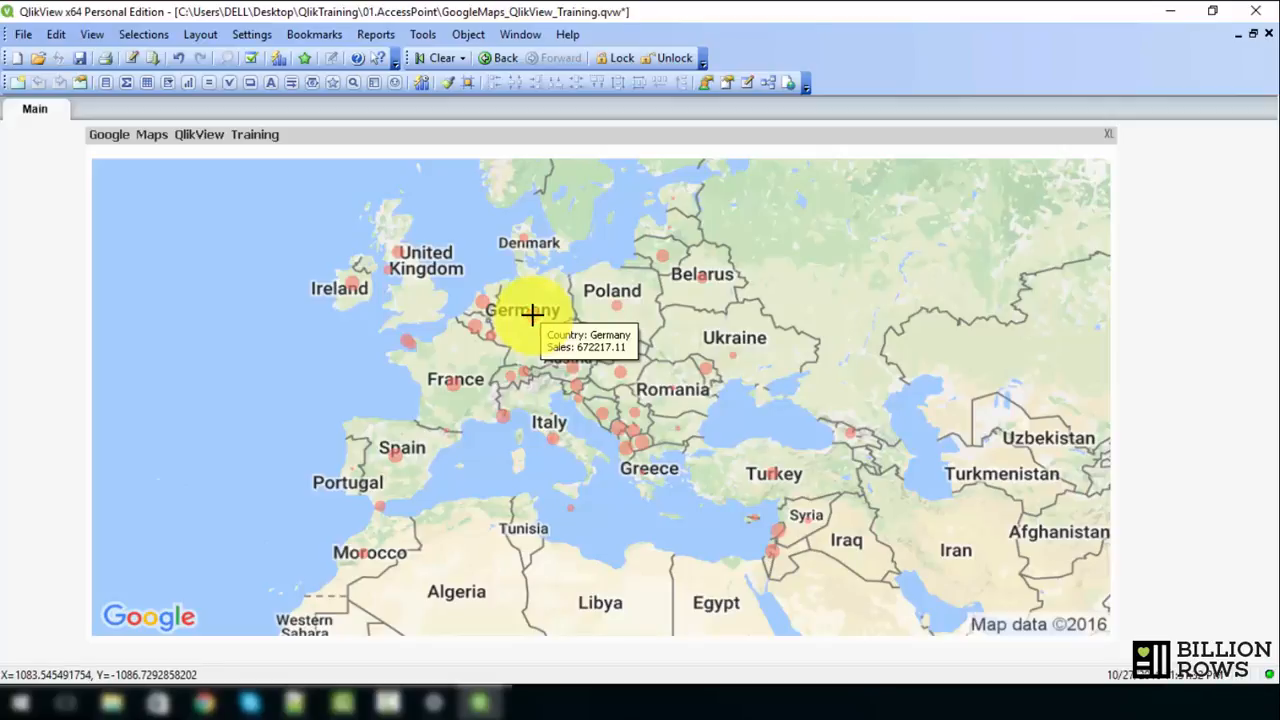
pyautogui.rightClick(532, 315)
pyautogui.click(573, 326)
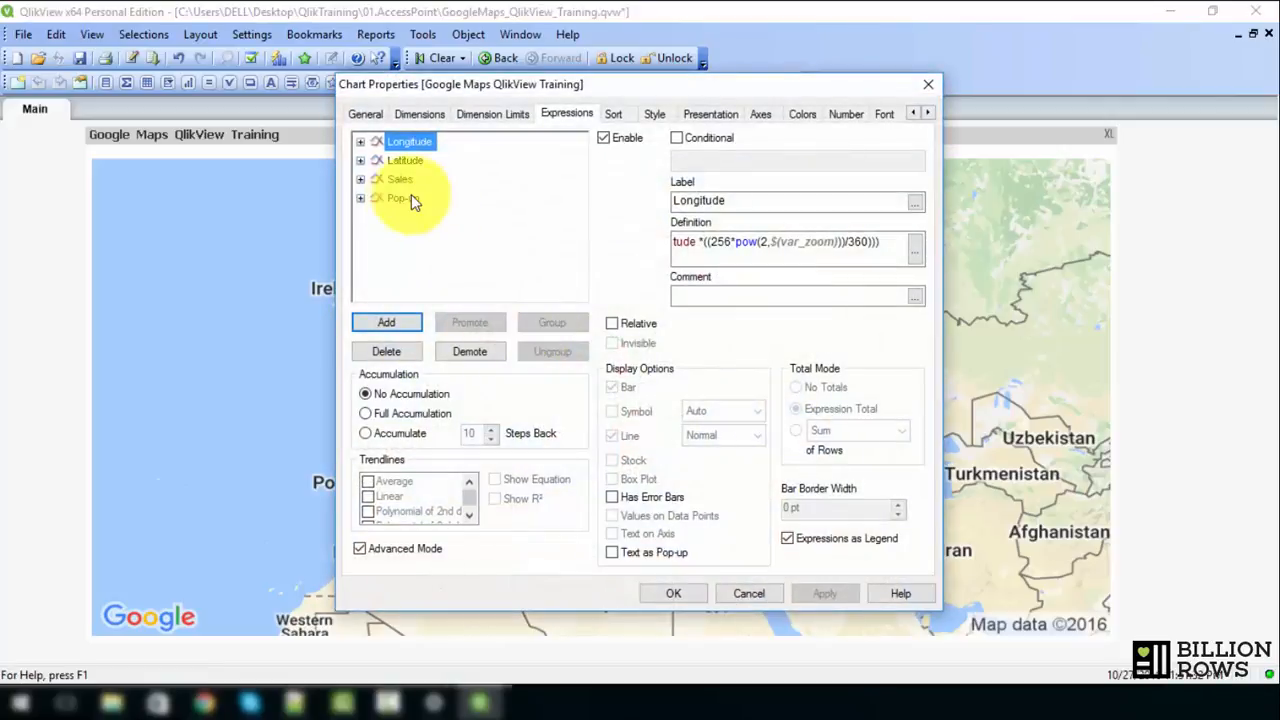
pyautogui.click(405, 198)
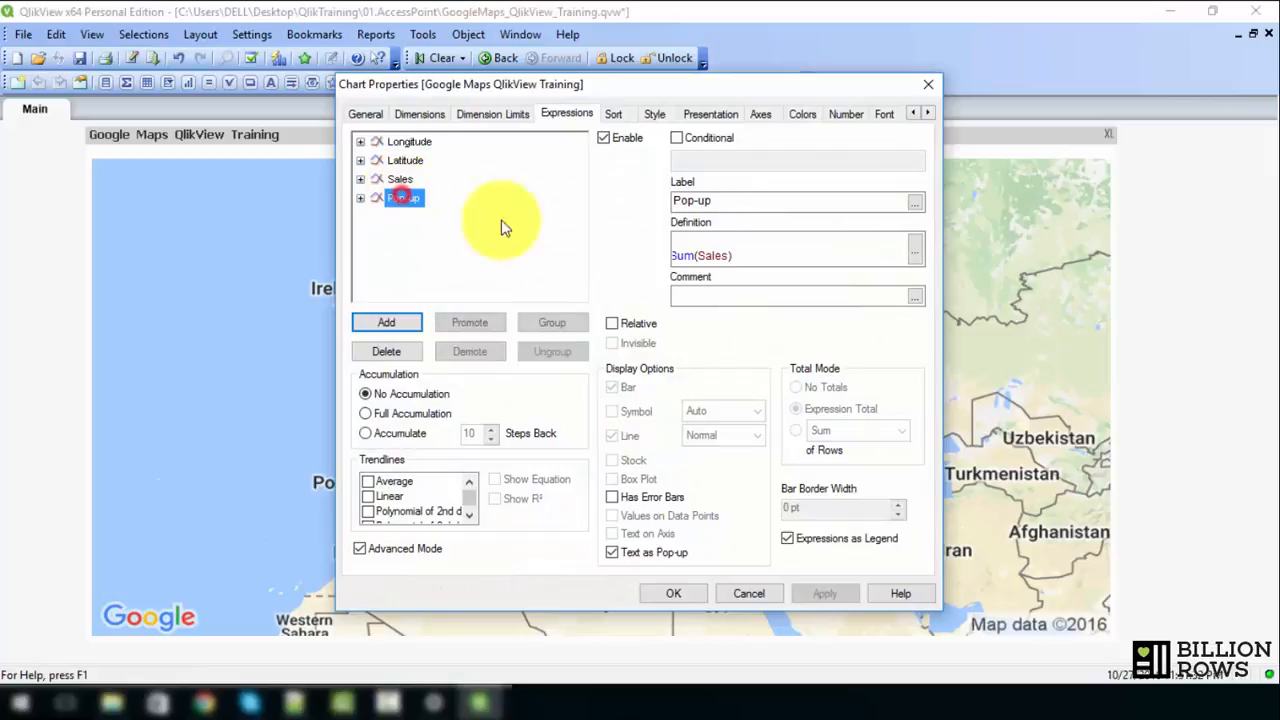
pyautogui.click(826, 118)
pyautogui.click(365, 184)
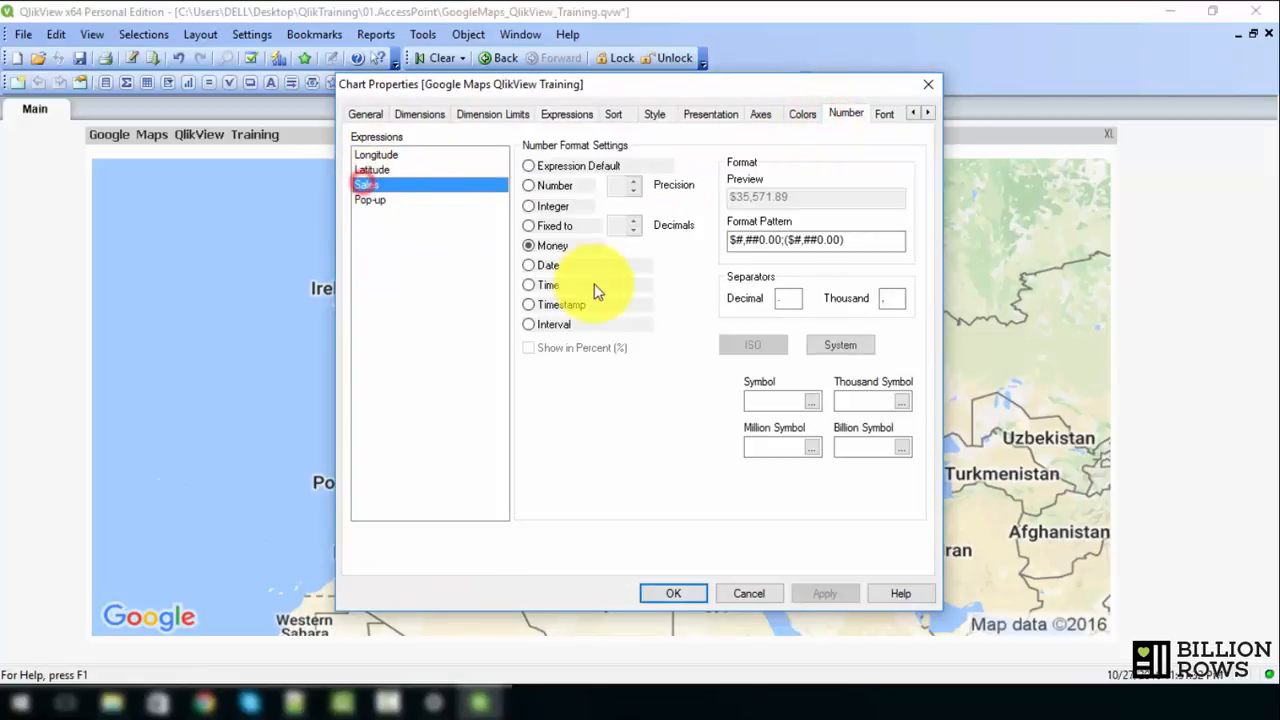
pyautogui.doubleClick(855, 240)
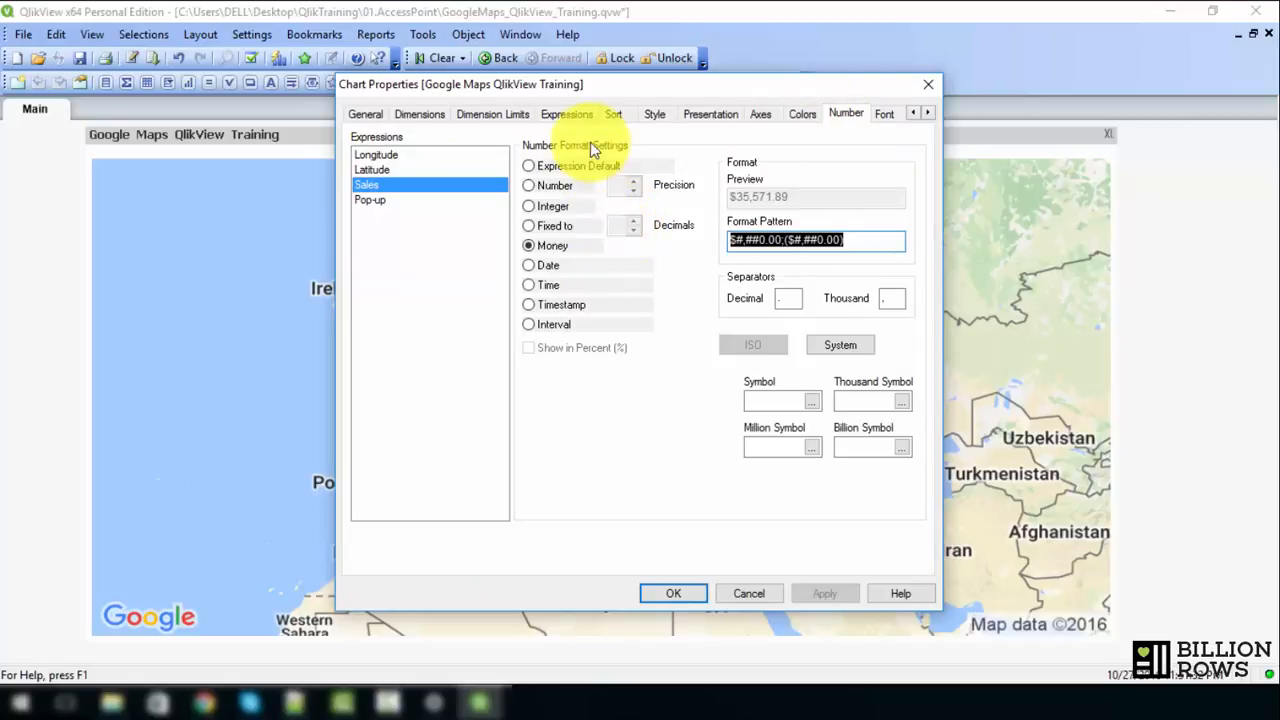
# Wrap Sum(Sales) in the Pop-up expression as num(Sum(Sales), '$#,##0.00;($#,##0.00)') and accept the chart properties.
pyautogui.click(567, 113)
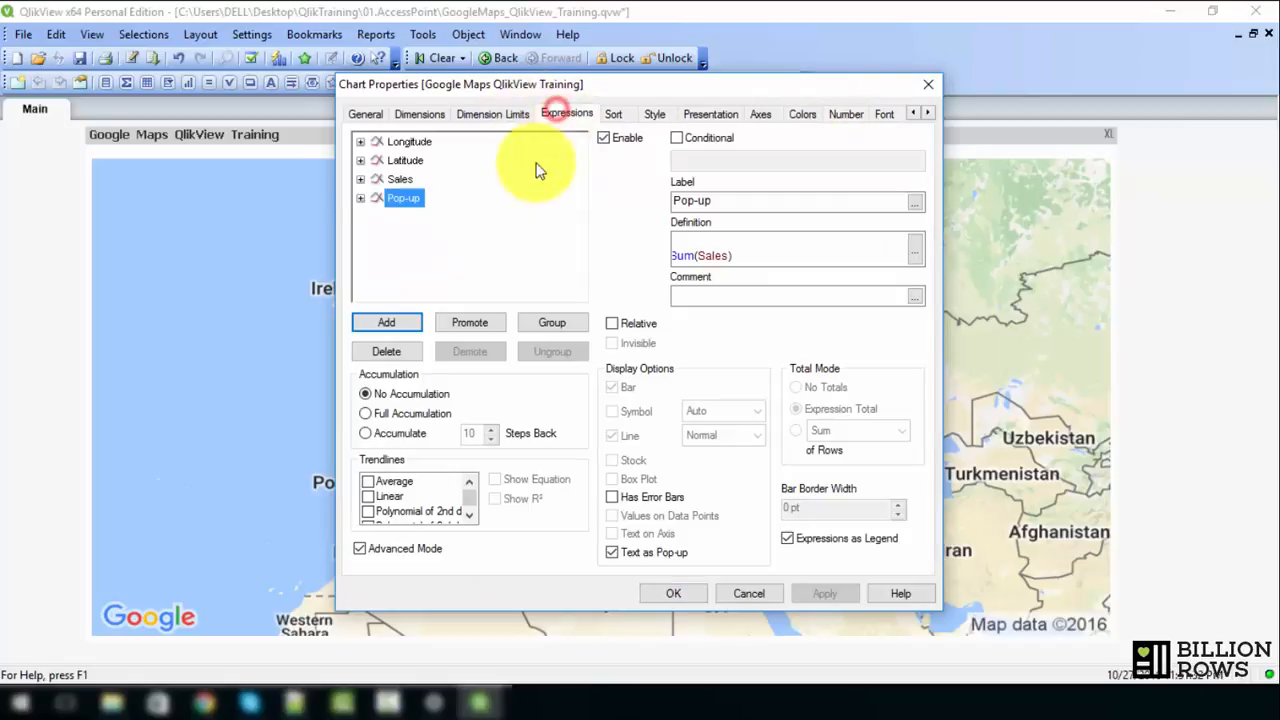
pyautogui.click(914, 250)
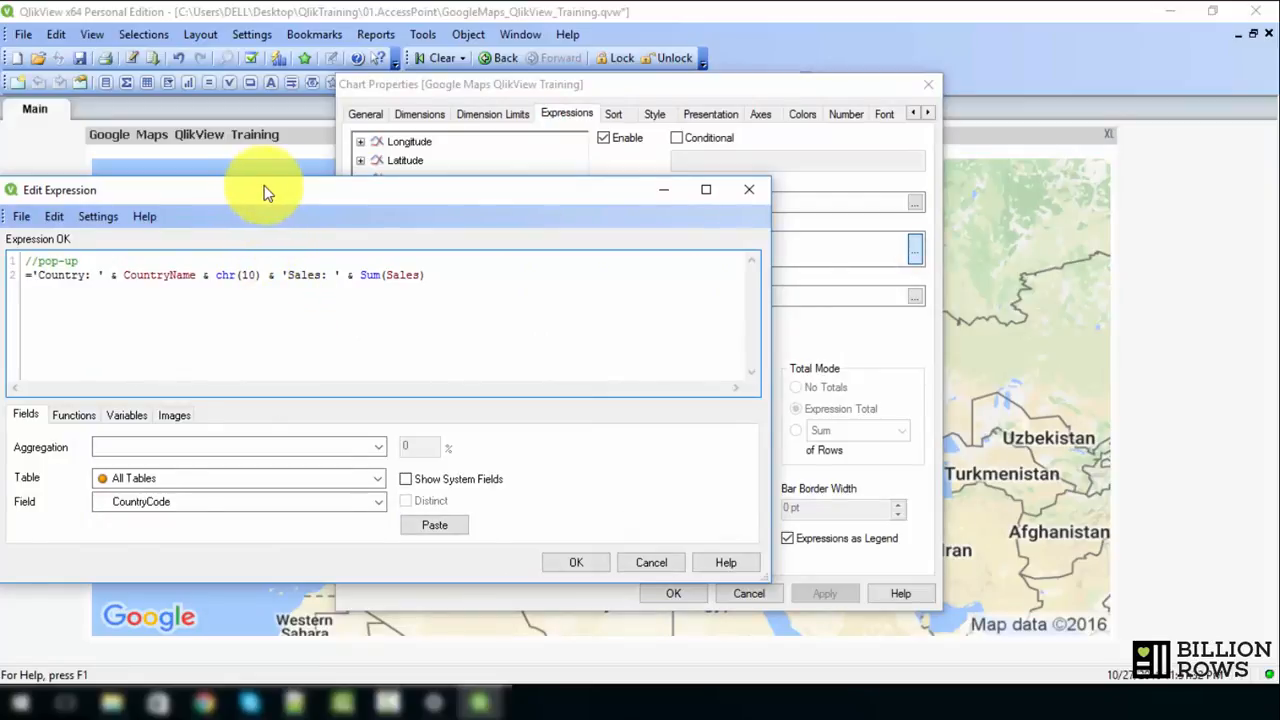
pyautogui.moveTo(266, 190); pyautogui.dragTo(334, 176)
pyautogui.click(432, 263)
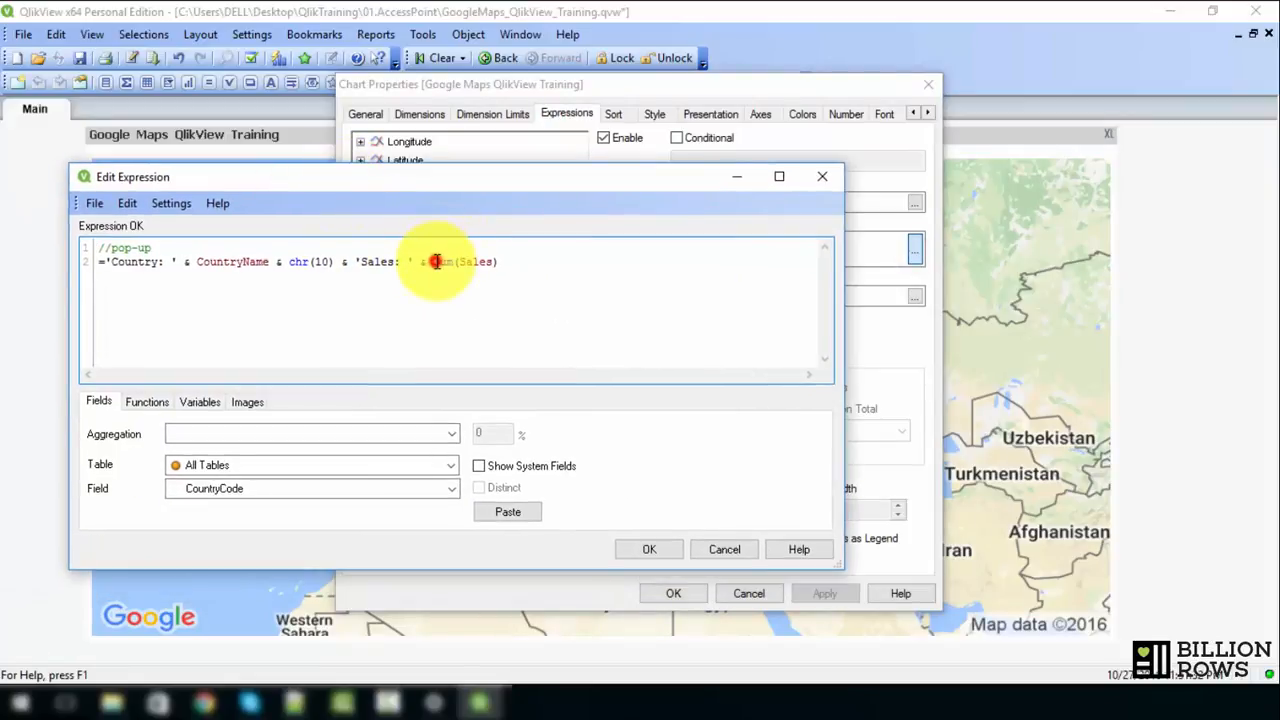
pyautogui.write('num(')
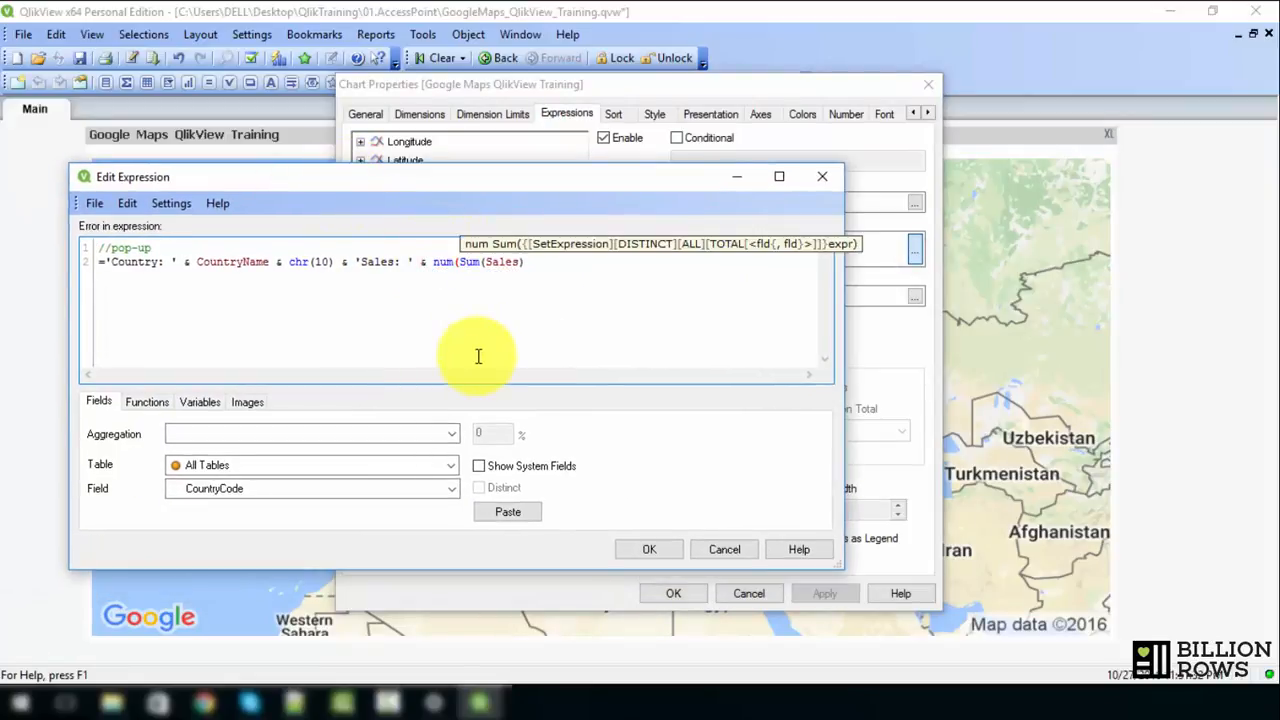
pyautogui.click(525, 265)
pyautogui.write(')')
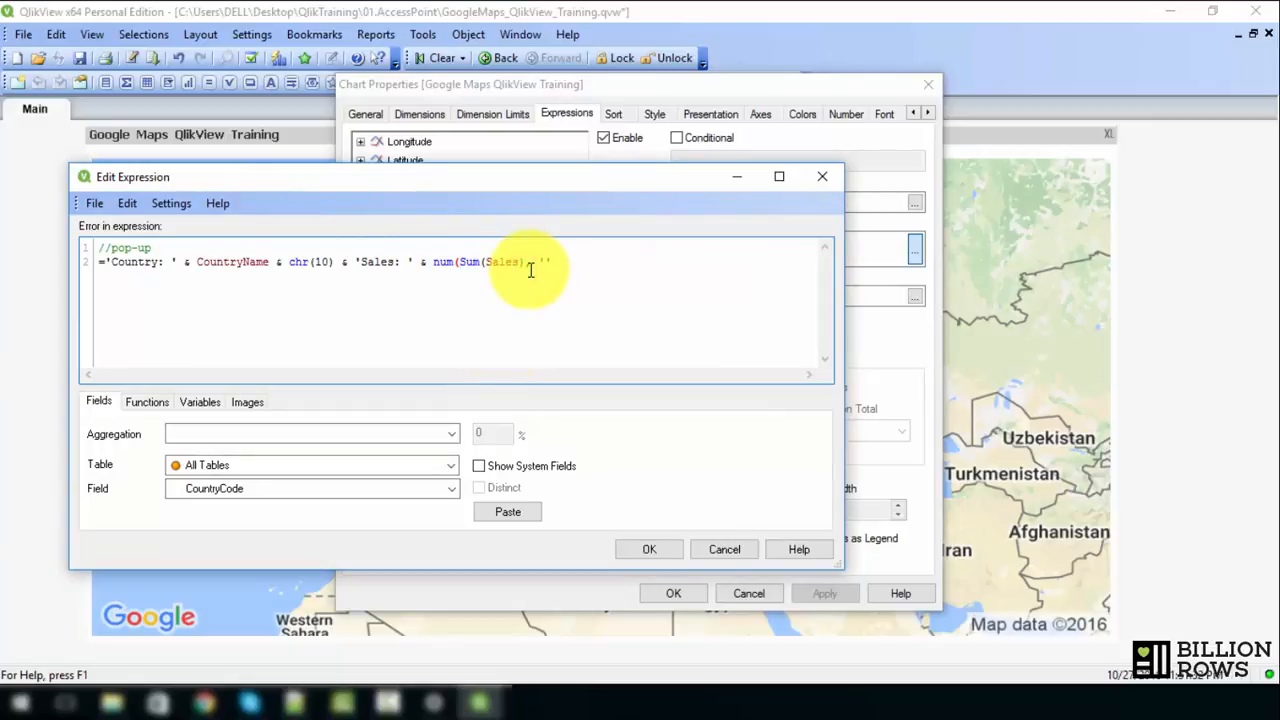
pyautogui.write(", '")
pyautogui.write("$#,##0.00;($#,##0.00)'")
pyautogui.write(')')
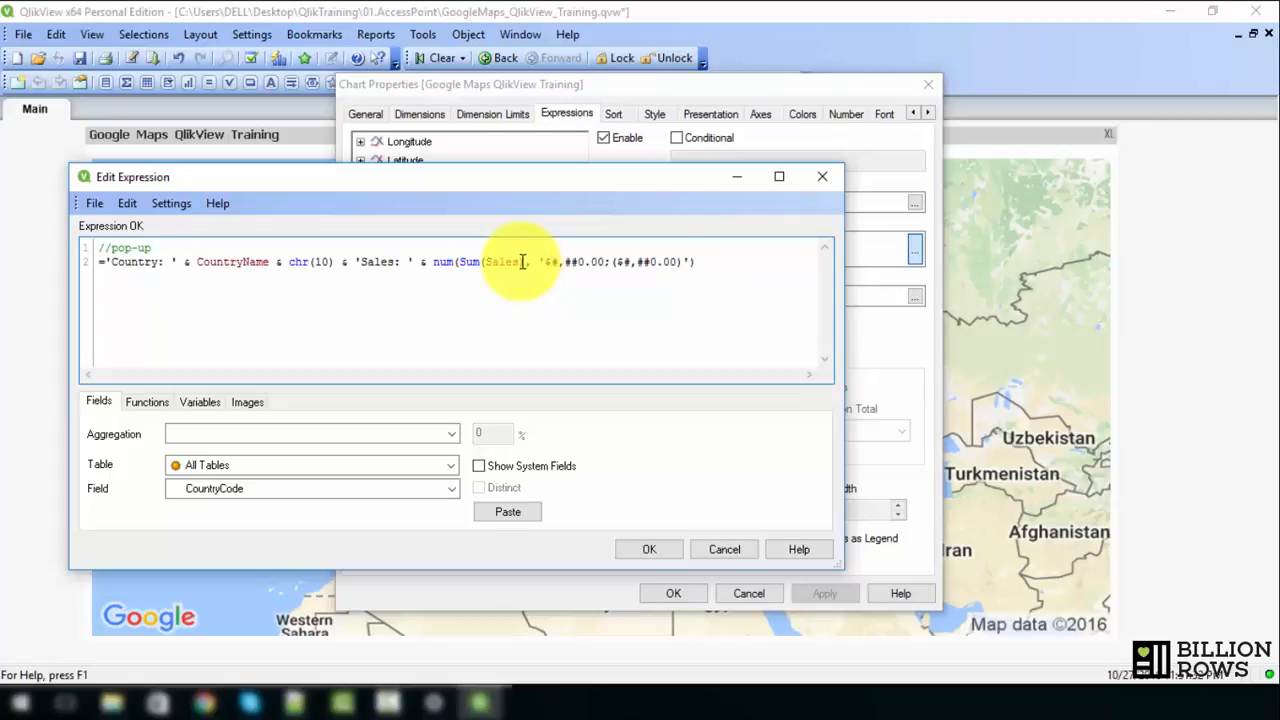
pyautogui.click(652, 548)
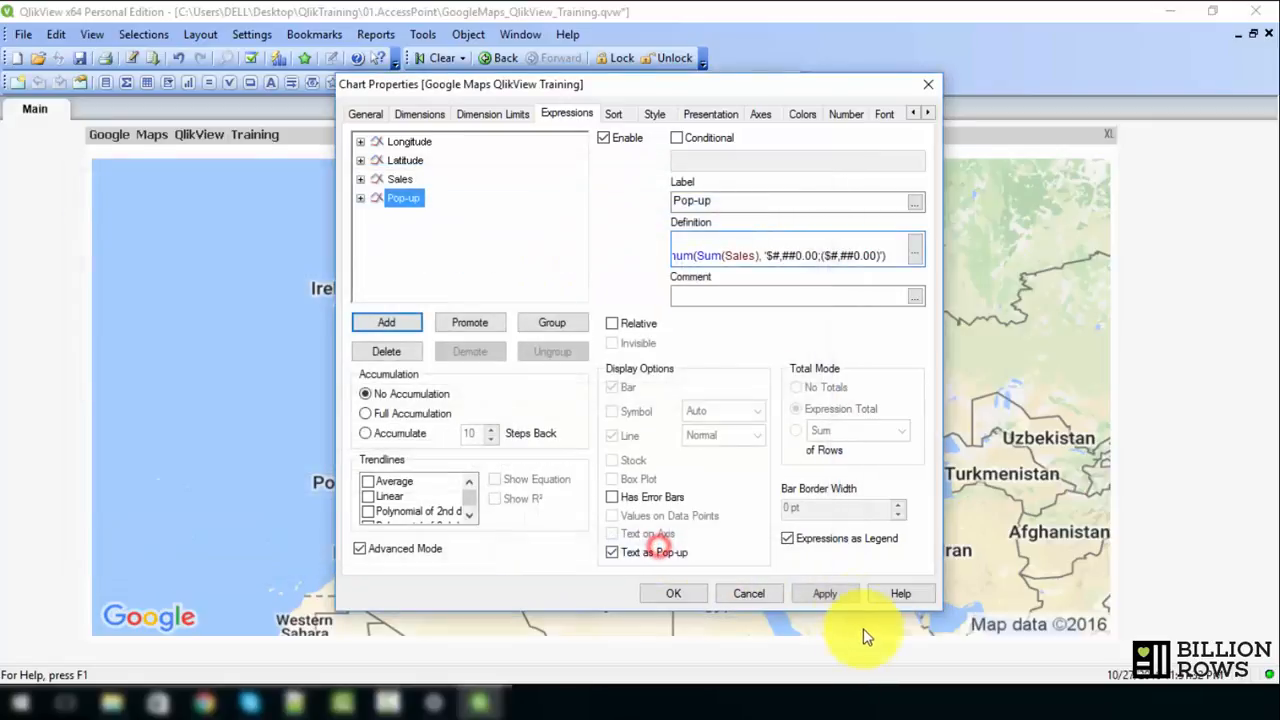
pyautogui.click(825, 593)
pyautogui.click(673, 593)
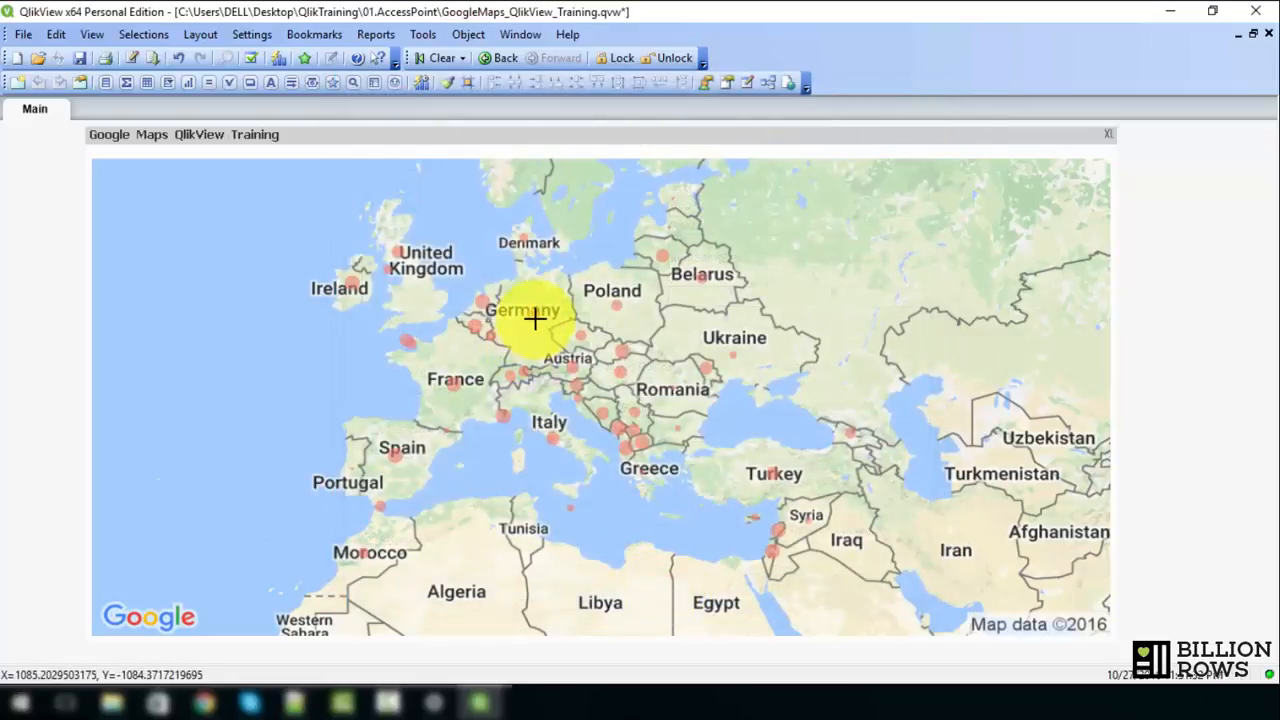
pyautogui.moveTo(535, 318)
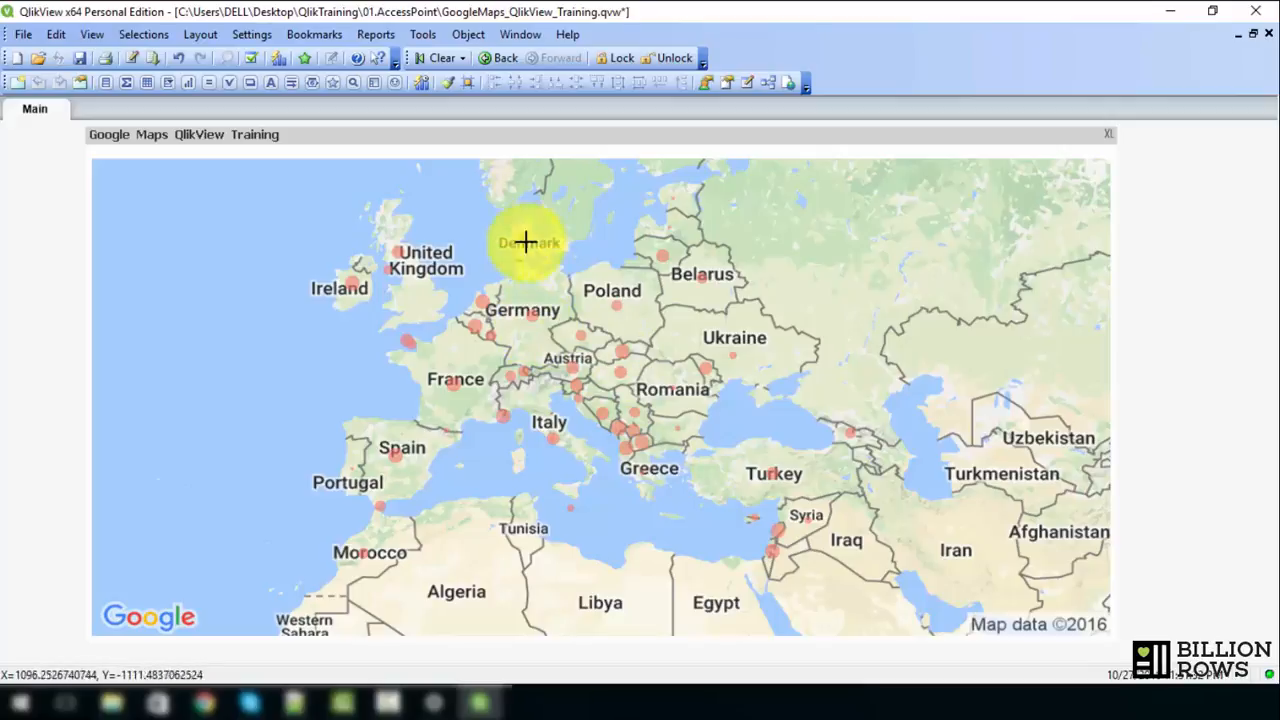
# Shift the map chart to the left on the sheet and add a Current Selections box with default settings in the freed space.
pyautogui.moveTo(490, 137); pyautogui.dragTo(423, 138)
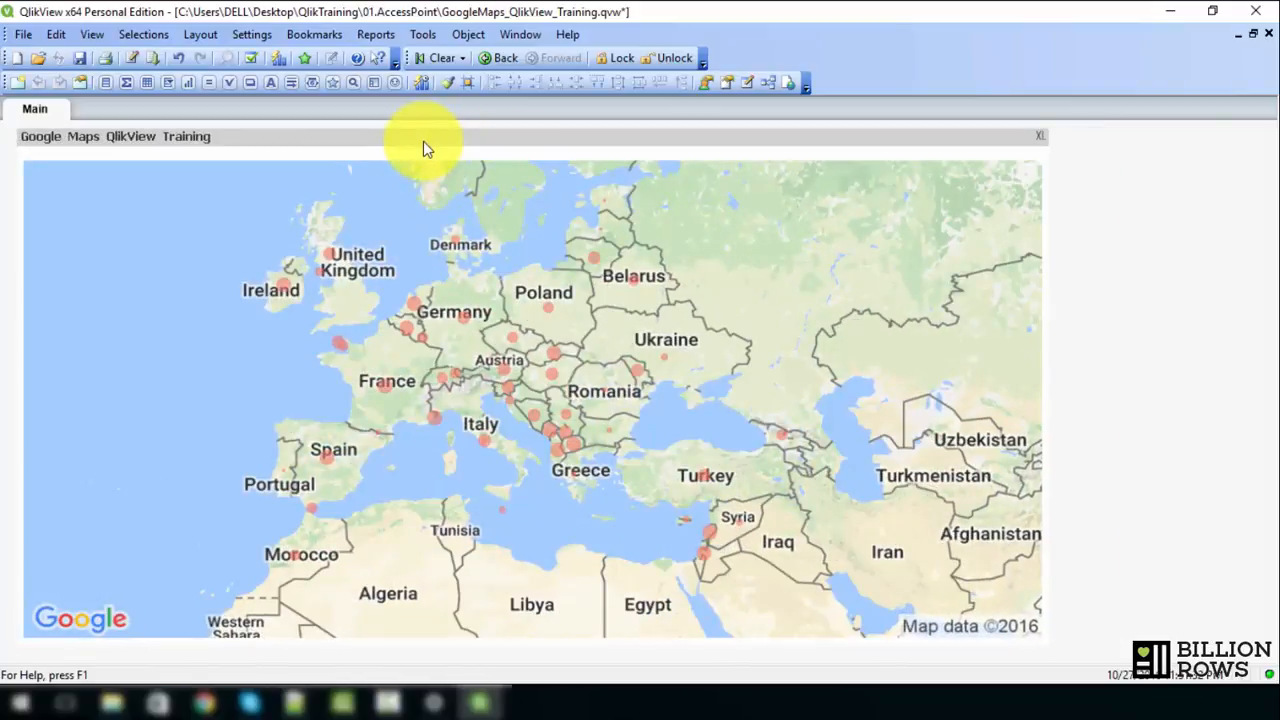
pyautogui.rightClick(1069, 198)
pyautogui.moveTo(1140, 252)
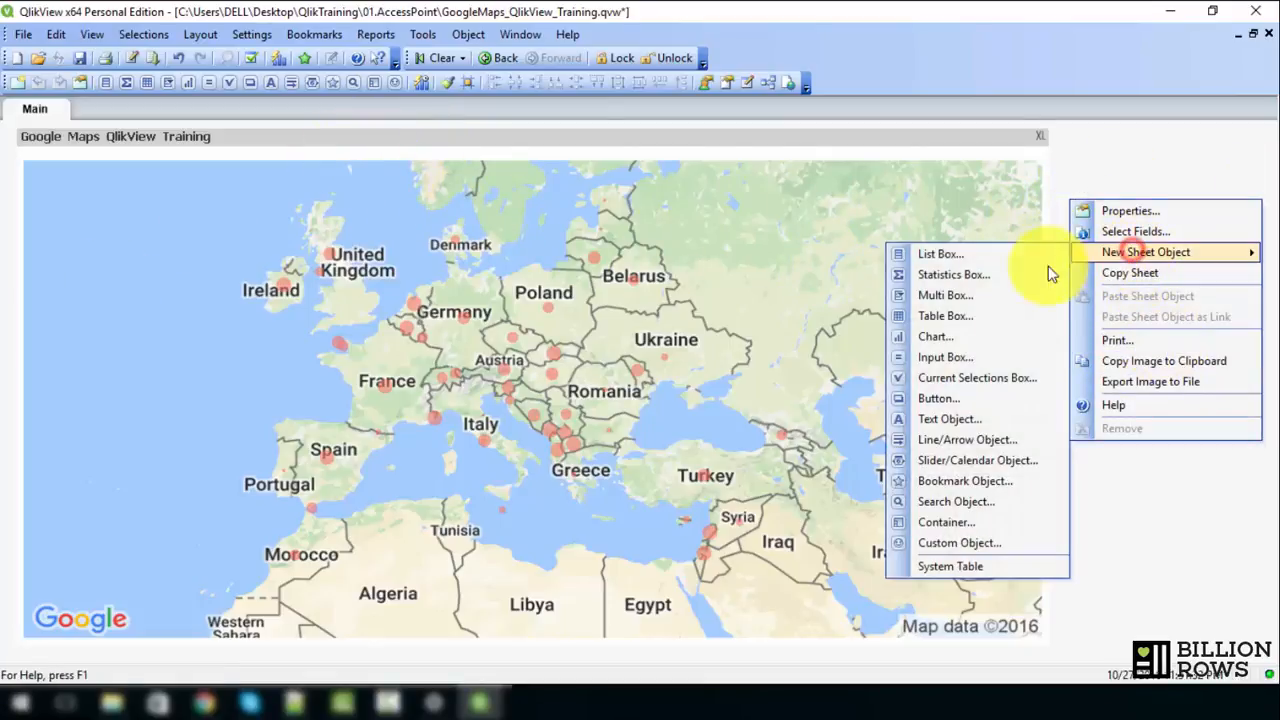
pyautogui.click(945, 378)
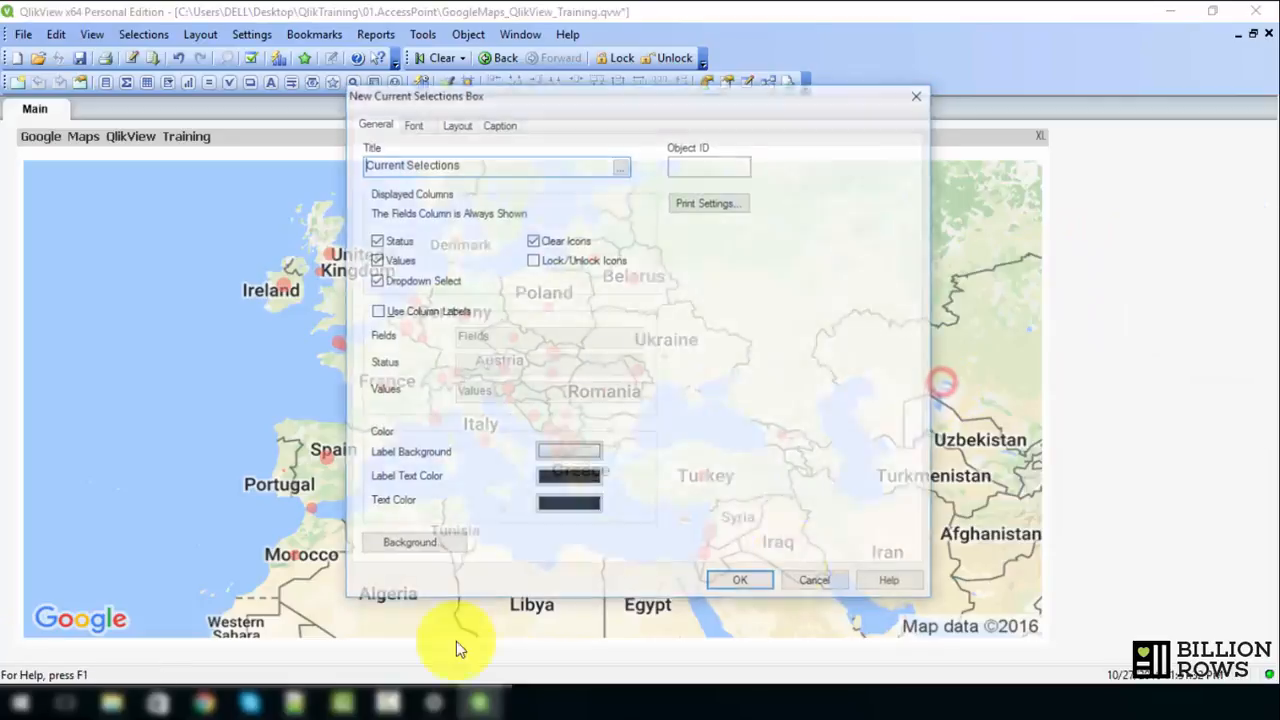
pyautogui.click(741, 584)
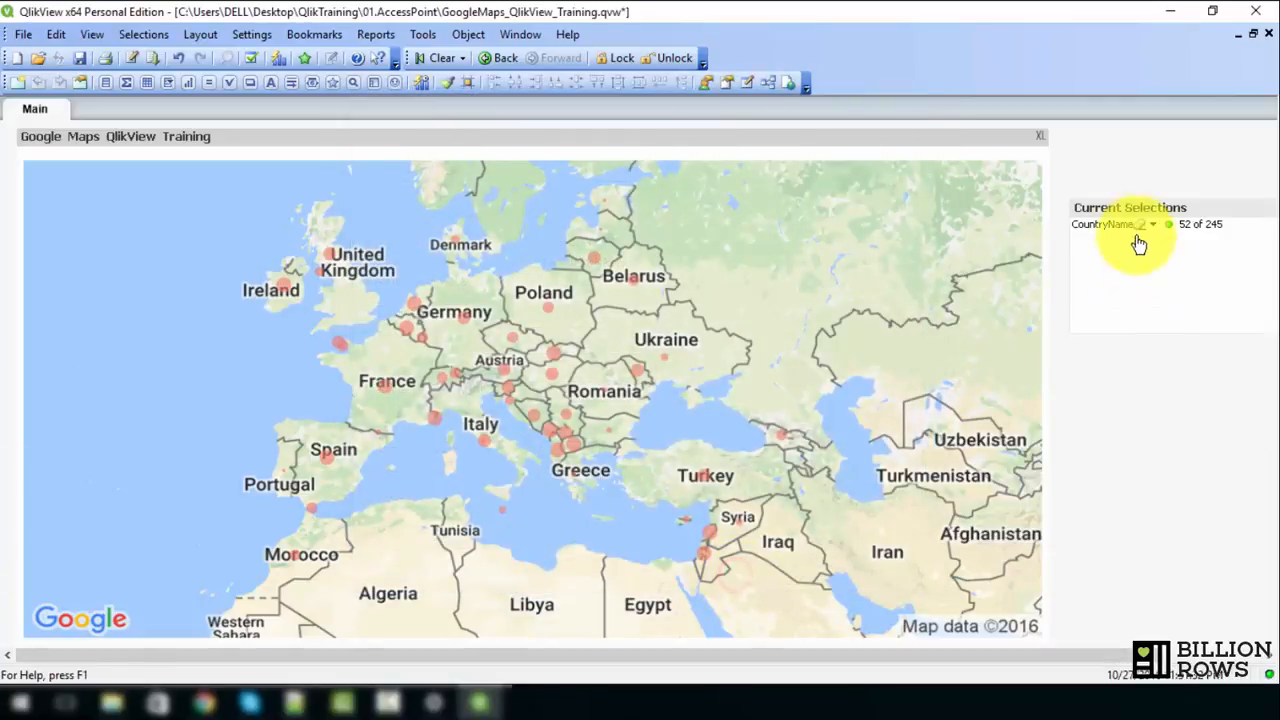
# Narrow the Current Selections box, clear the CountryName selection in it, and align the box with the top of the map chart.
pyautogui.moveTo(1071, 251); pyautogui.dragTo(1114, 251)
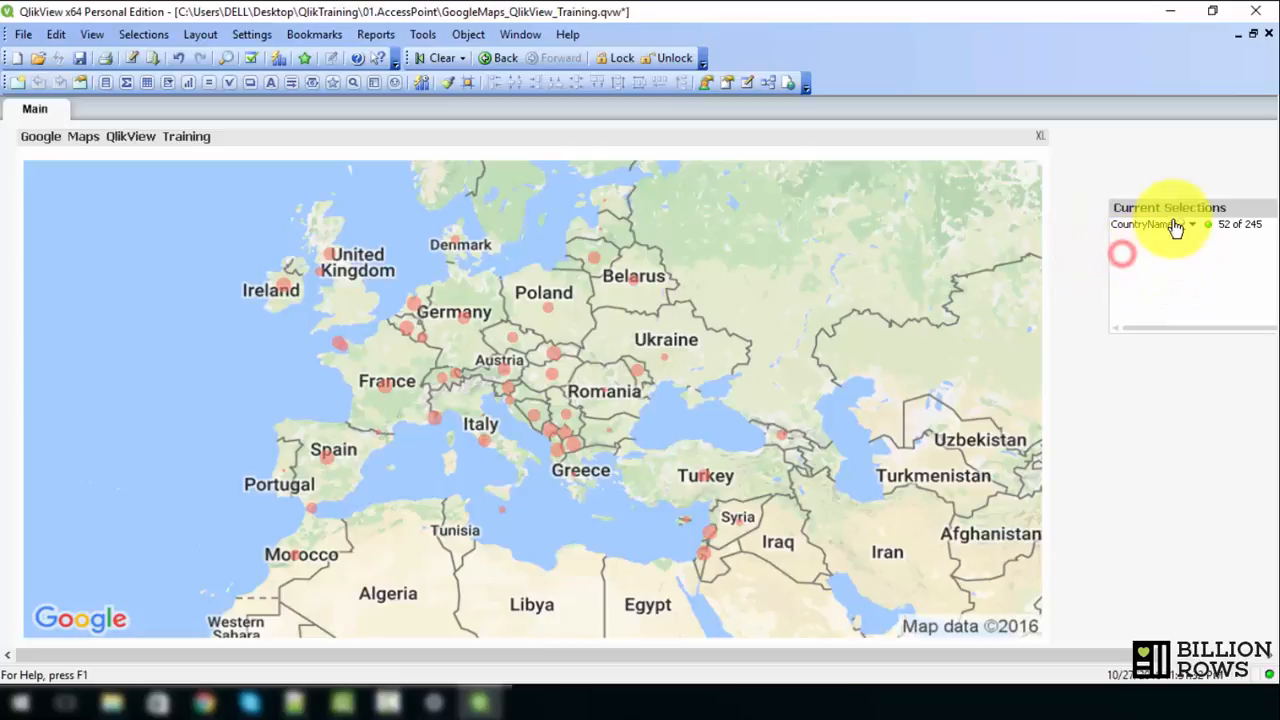
pyautogui.moveTo(1158, 194); pyautogui.dragTo(1117, 177)
pyautogui.moveTo(1058, 231); pyautogui.dragTo(1154, 231)
pyautogui.moveTo(1214, 180); pyautogui.dragTo(1118, 201)
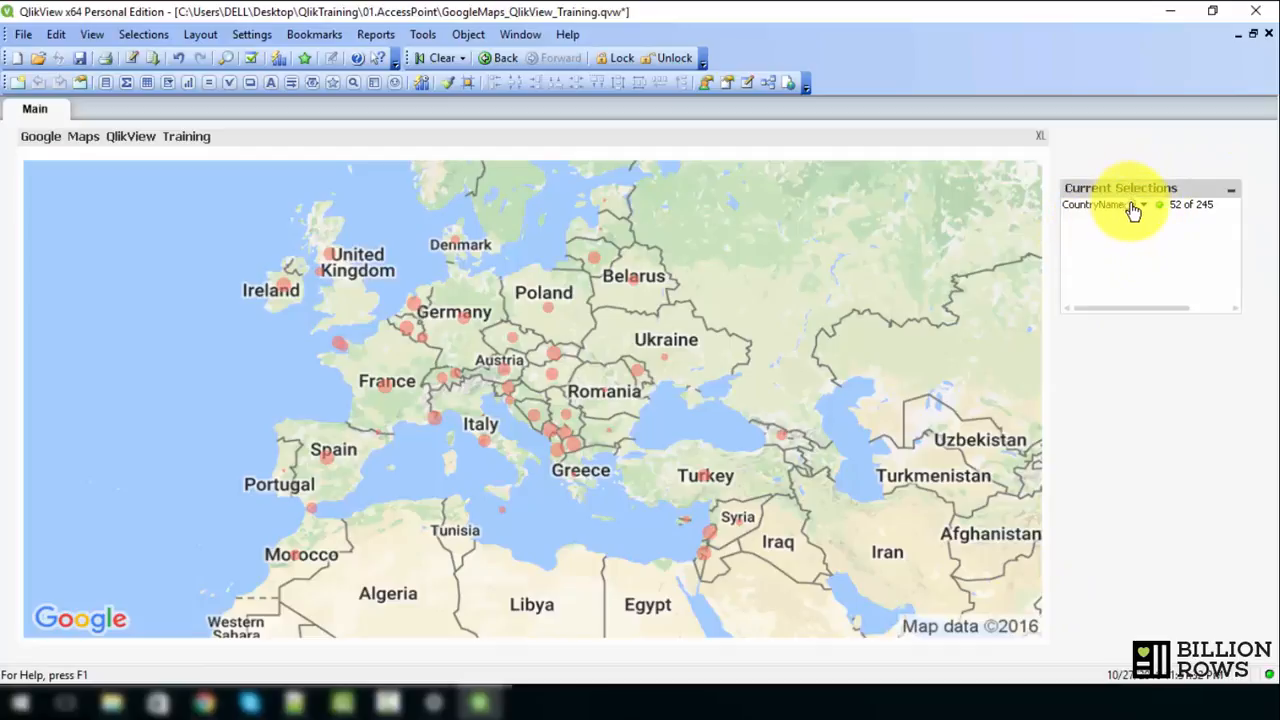
pyautogui.click(1130, 204)
pyautogui.moveTo(1108, 187); pyautogui.dragTo(1100, 140)
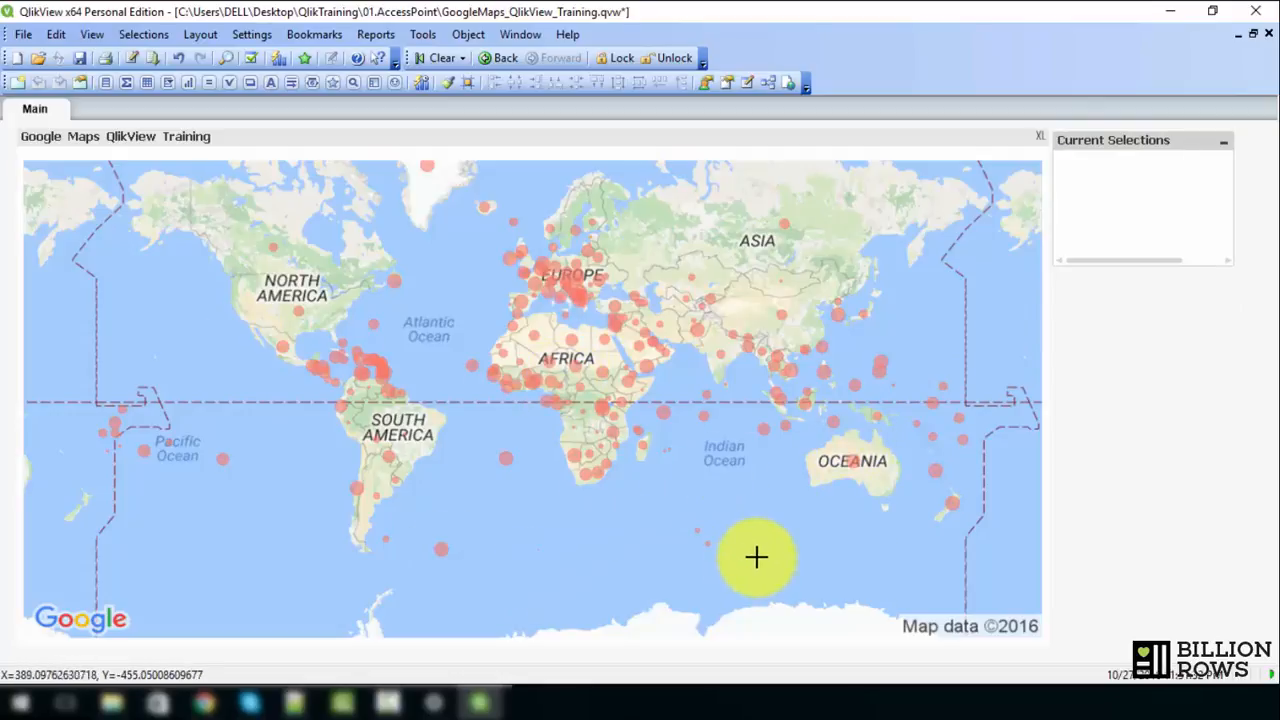
# Drill down on the map by selecting data points around southern Africa, narrowing the selection to Lesotho alone.
pyautogui.moveTo(757, 557); pyautogui.dragTo(546, 424)
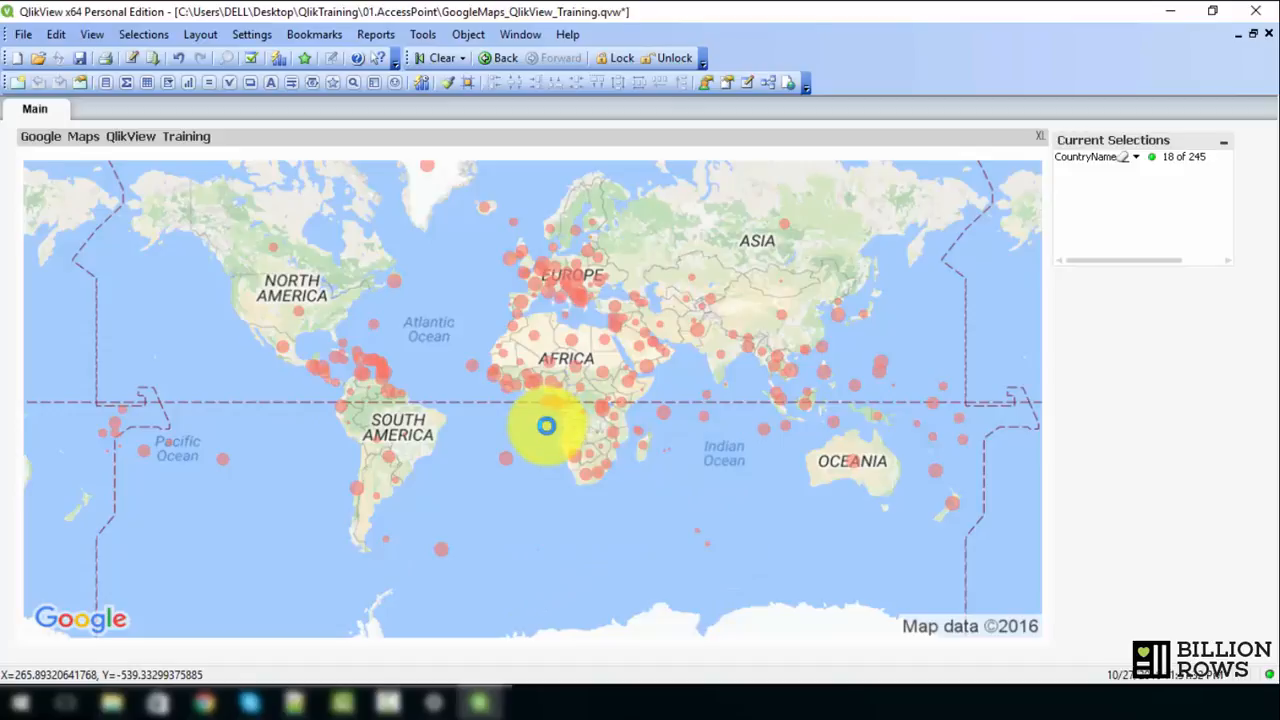
pyautogui.moveTo(109, 336); pyautogui.dragTo(288, 426)
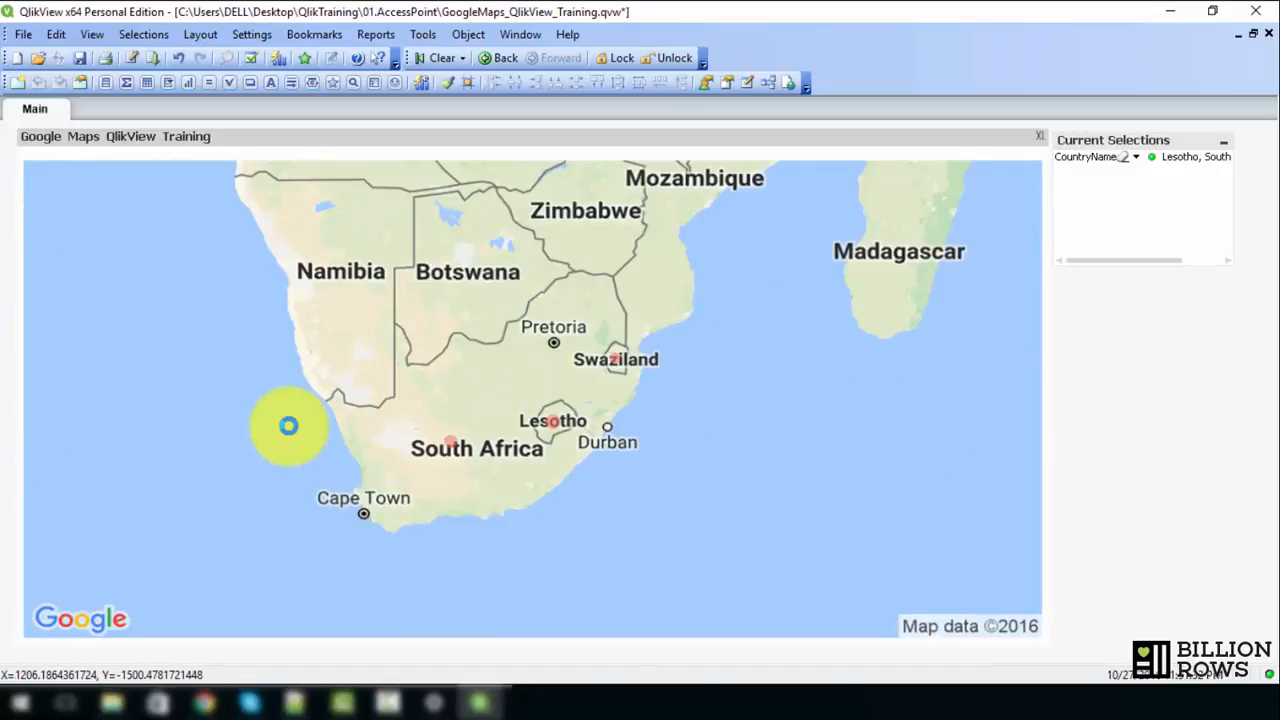
pyautogui.click(550, 423)
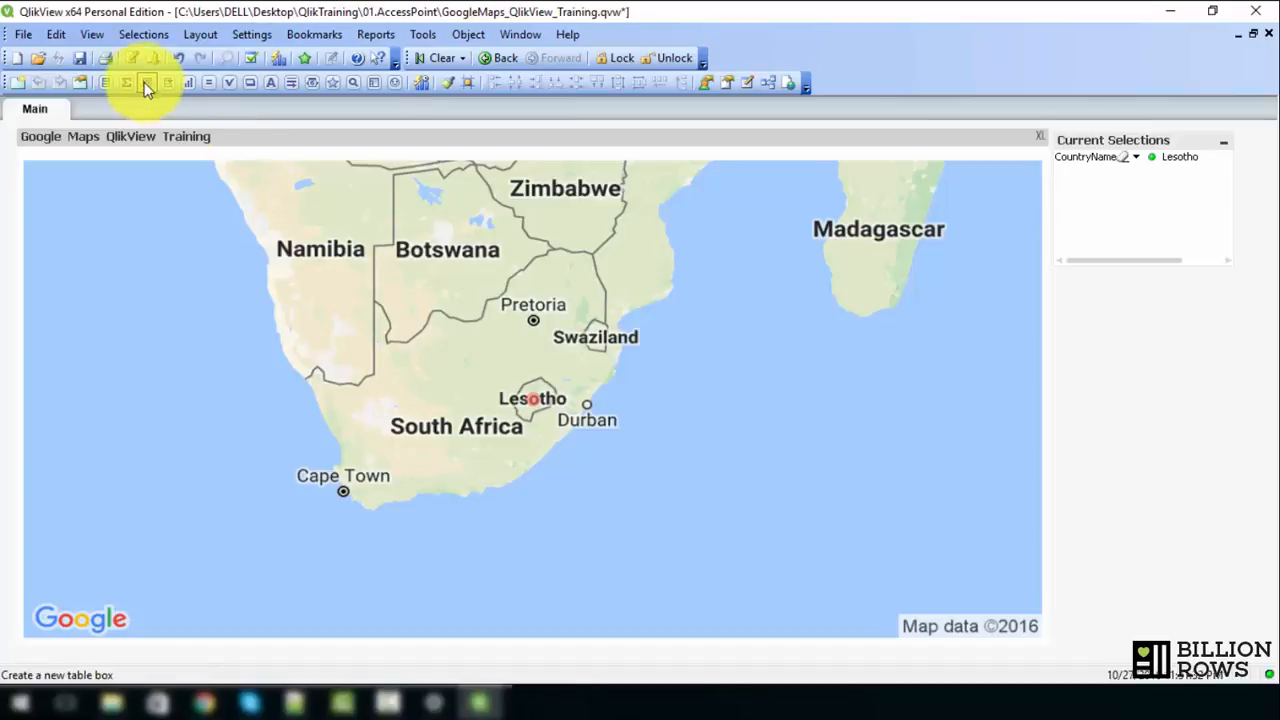
# Set max_zoom_level to 10 in the GoogleMaps load script, reload the document, and dismiss the sheet properties.
pyautogui.click(131, 57)
pyautogui.scroll(2, 175, 205)
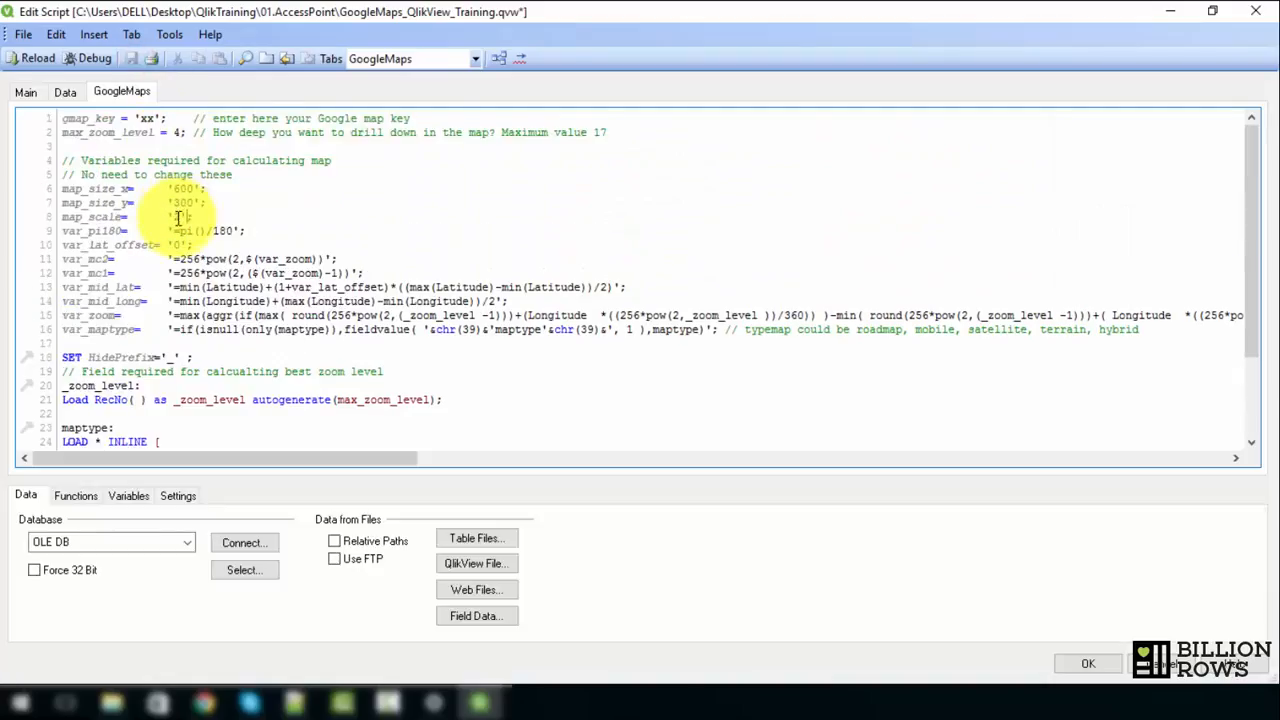
pyautogui.doubleClick(175, 132)
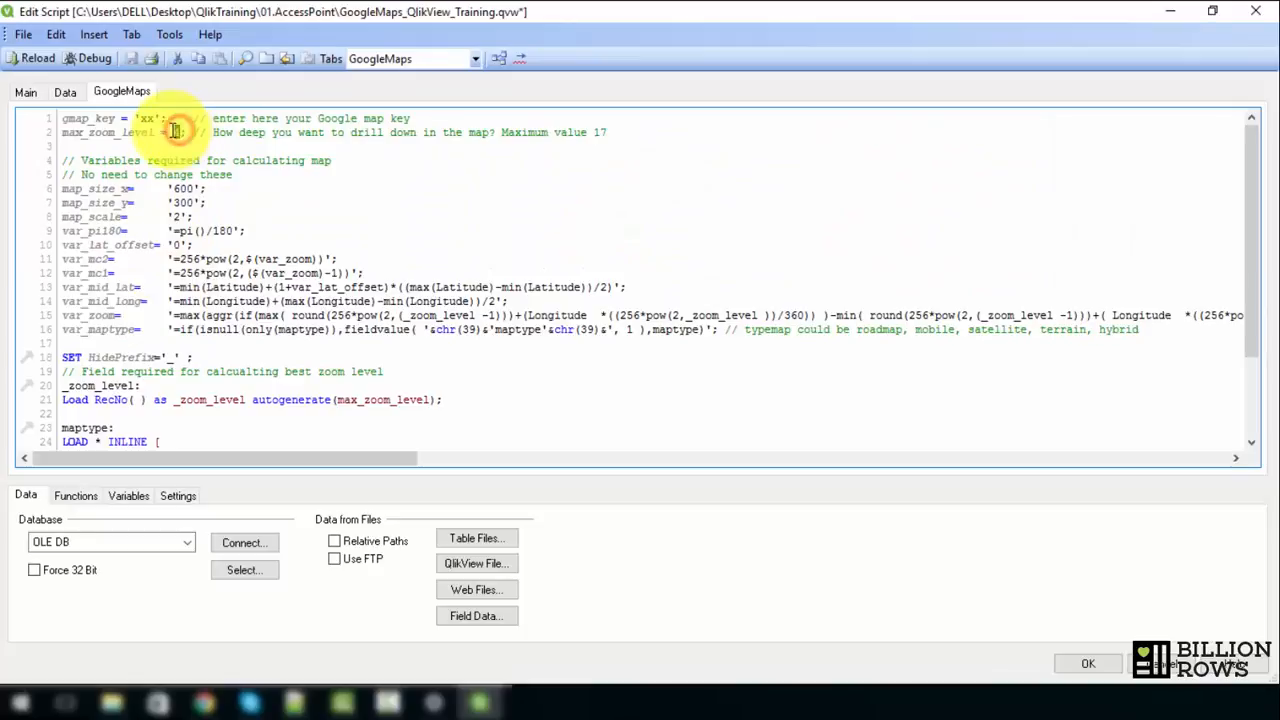
pyautogui.write('10')
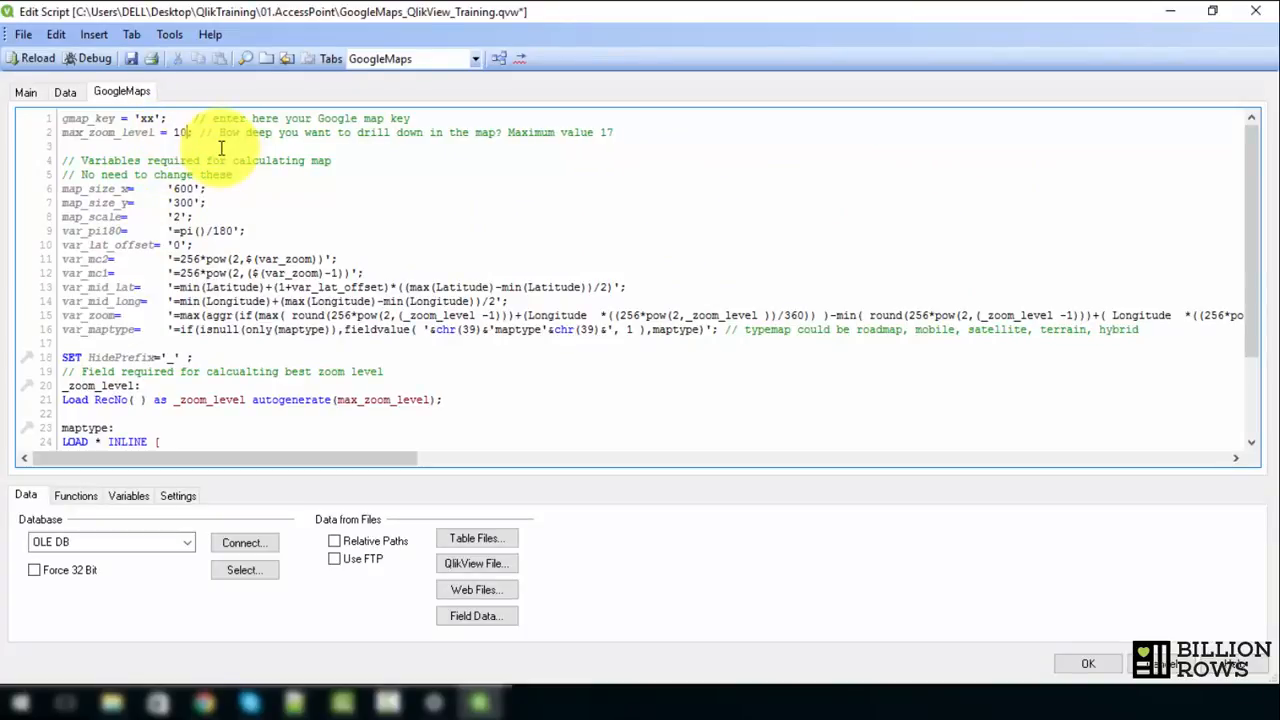
pyautogui.click(12, 58)
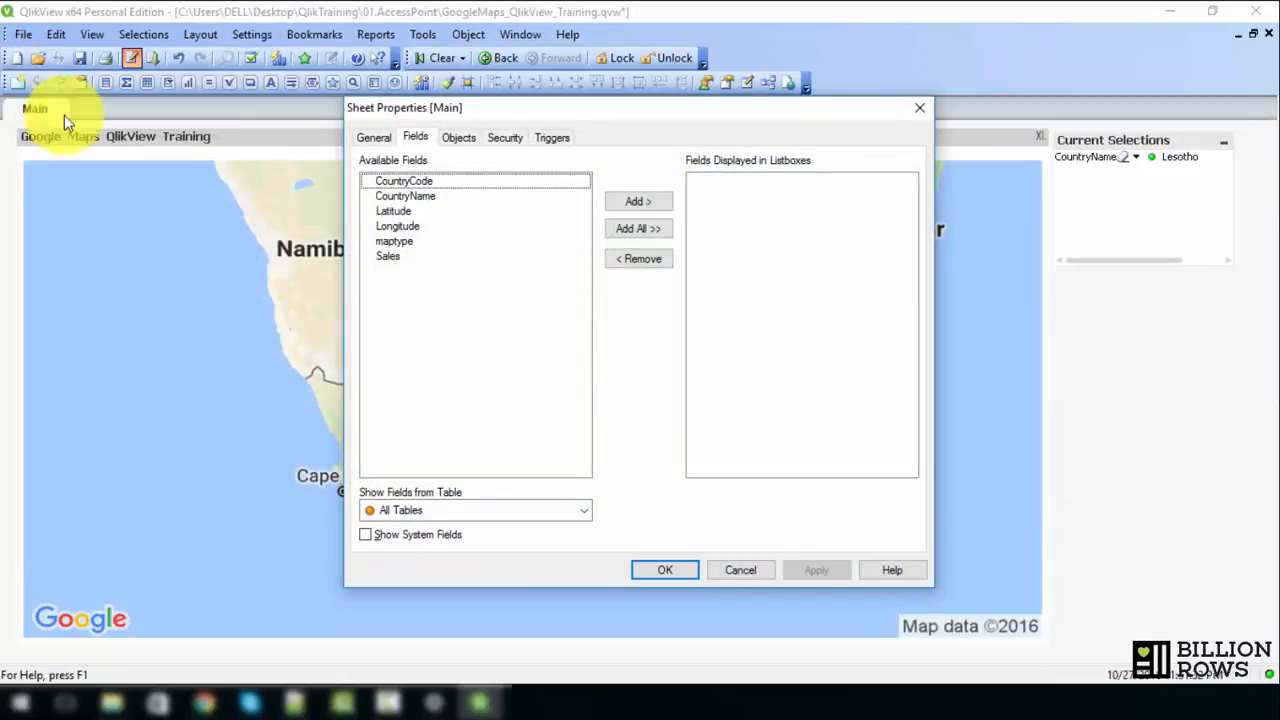
pyautogui.click(728, 561)
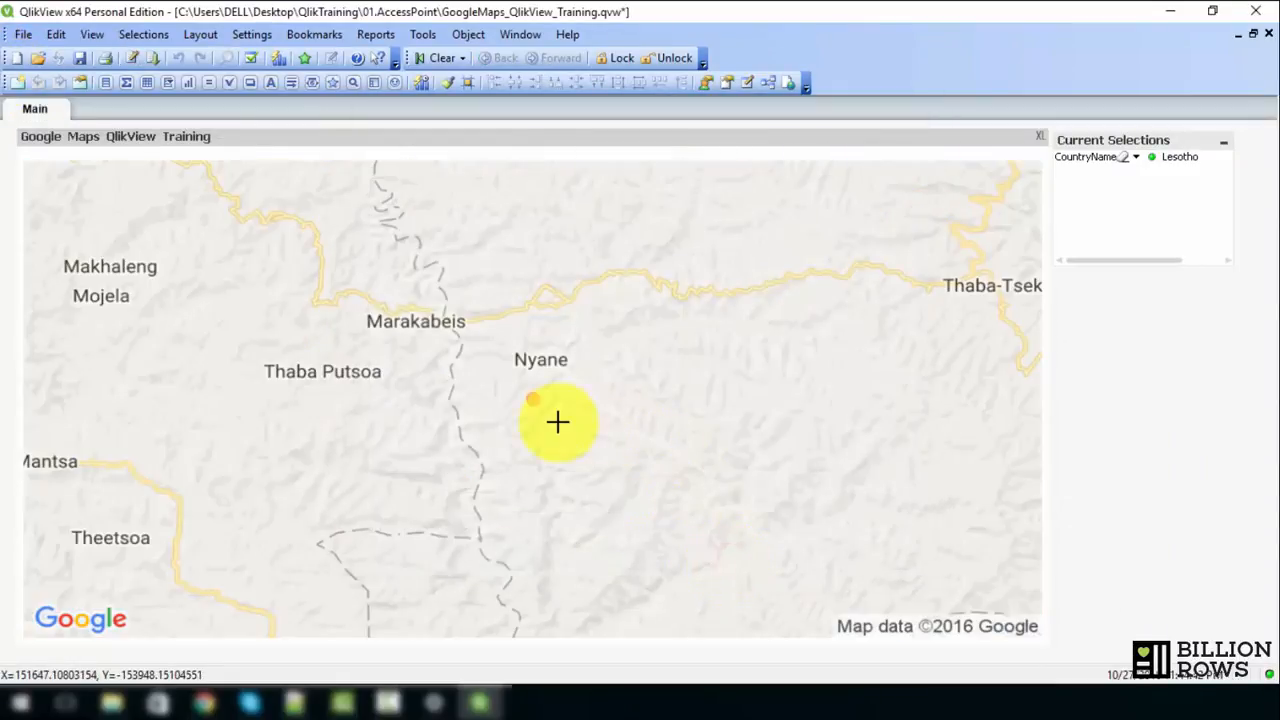
# Replace the Lesotho selection by clearing CountryName and selecting the group of data points across southern Africa on the map.
pyautogui.click(531, 396)
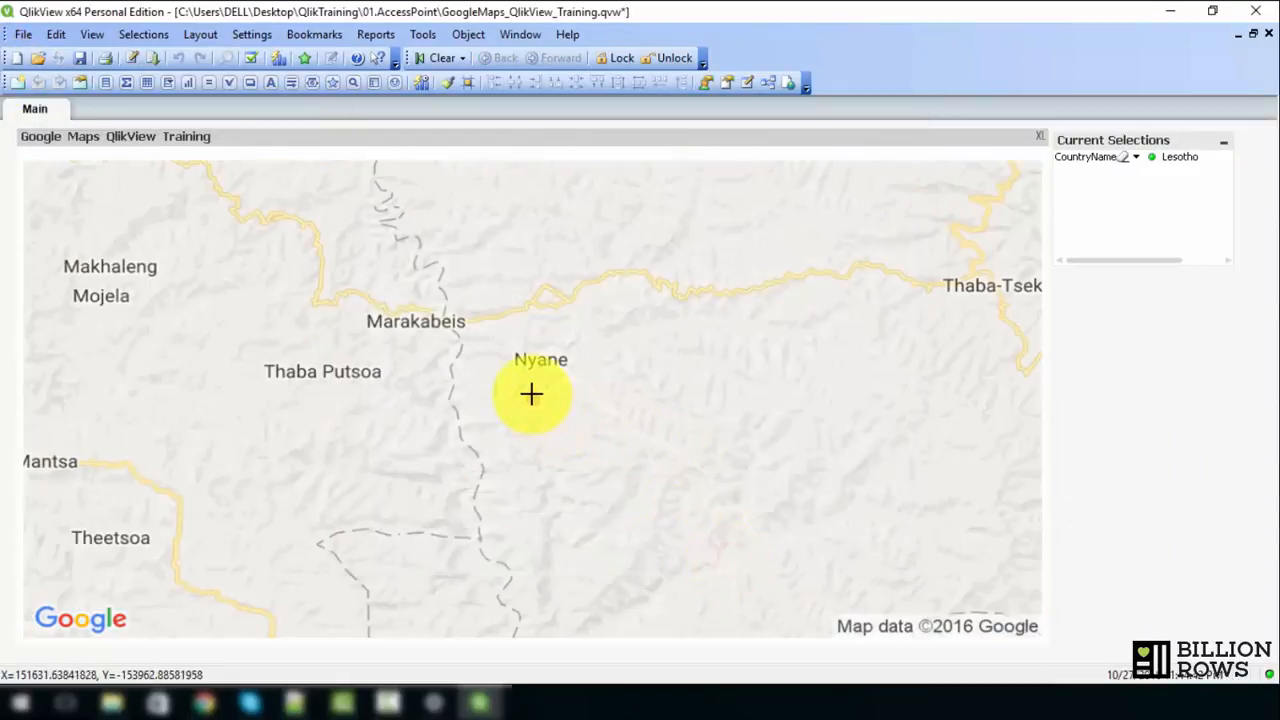
pyautogui.click(1124, 157)
pyautogui.moveTo(619, 513); pyautogui.dragTo(551, 449)
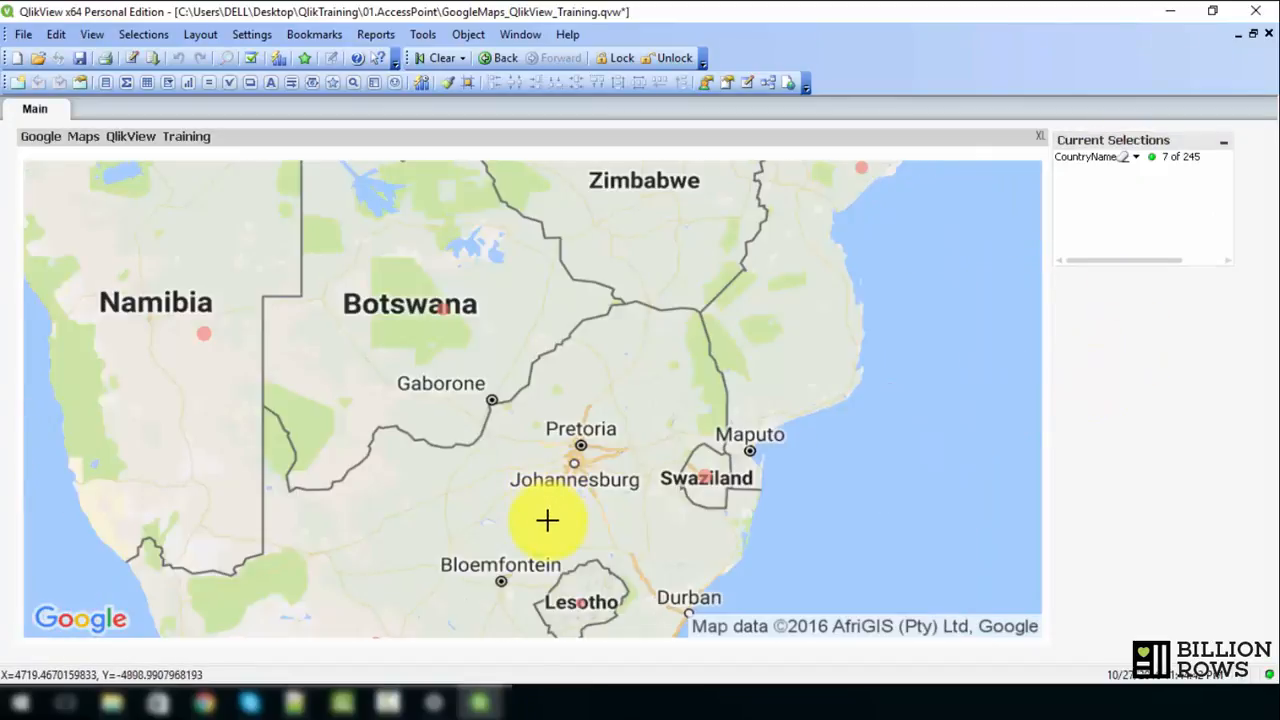
# Narrow the map selection to Swaziland alone, check its data point's pop-up, and reselect the area around that point near Manzini.
pyautogui.moveTo(706, 484)
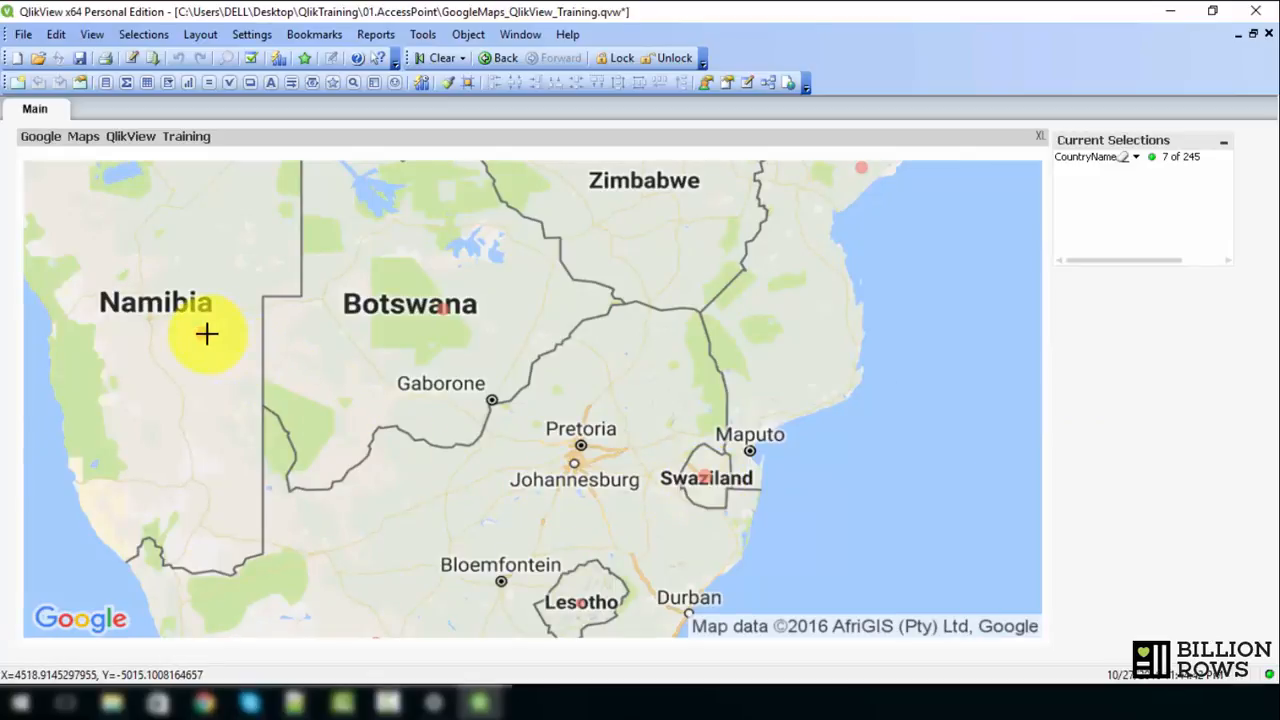
pyautogui.click(702, 474)
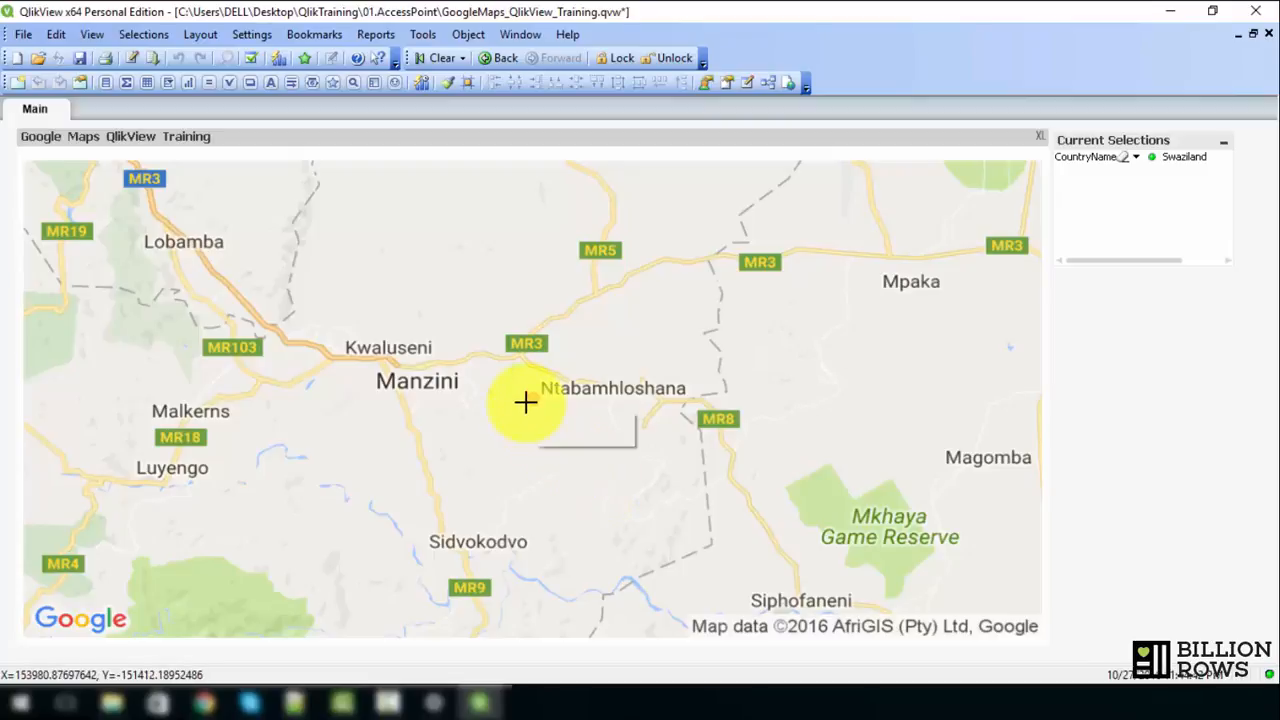
pyautogui.moveTo(526, 402)
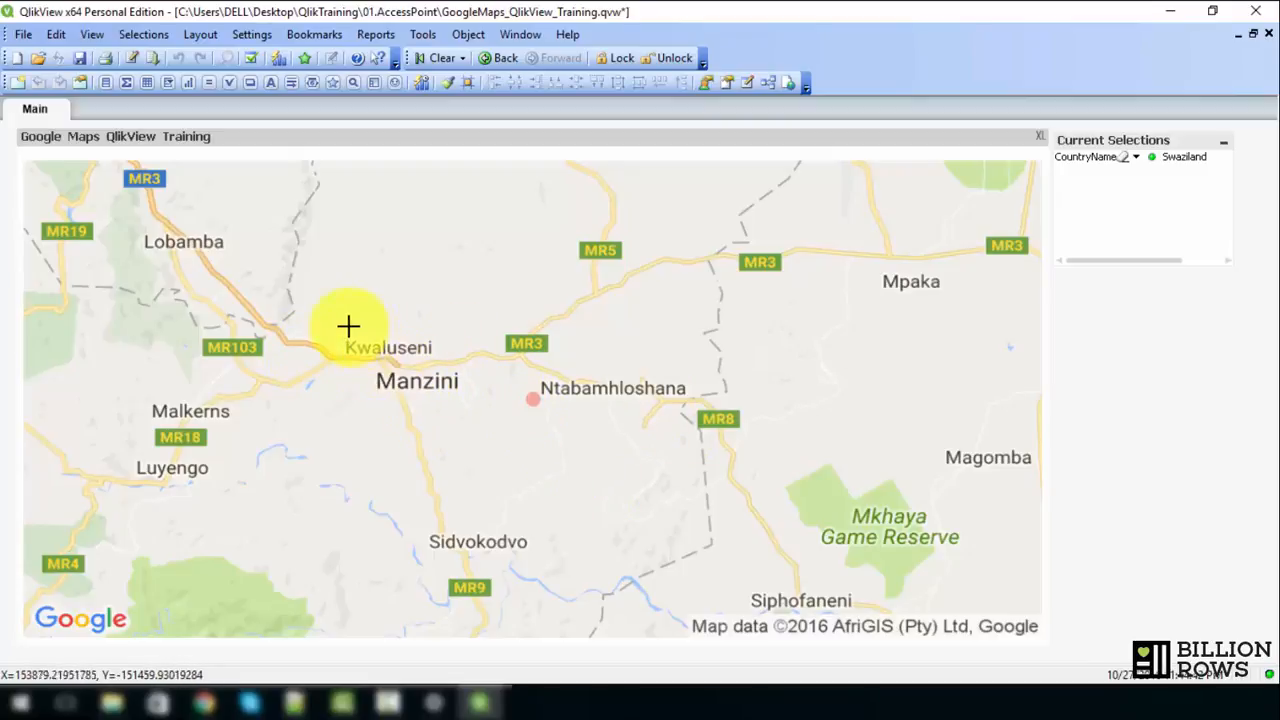
pyautogui.moveTo(349, 323); pyautogui.dragTo(434, 434)
pyautogui.moveTo(491, 369); pyautogui.dragTo(604, 482)
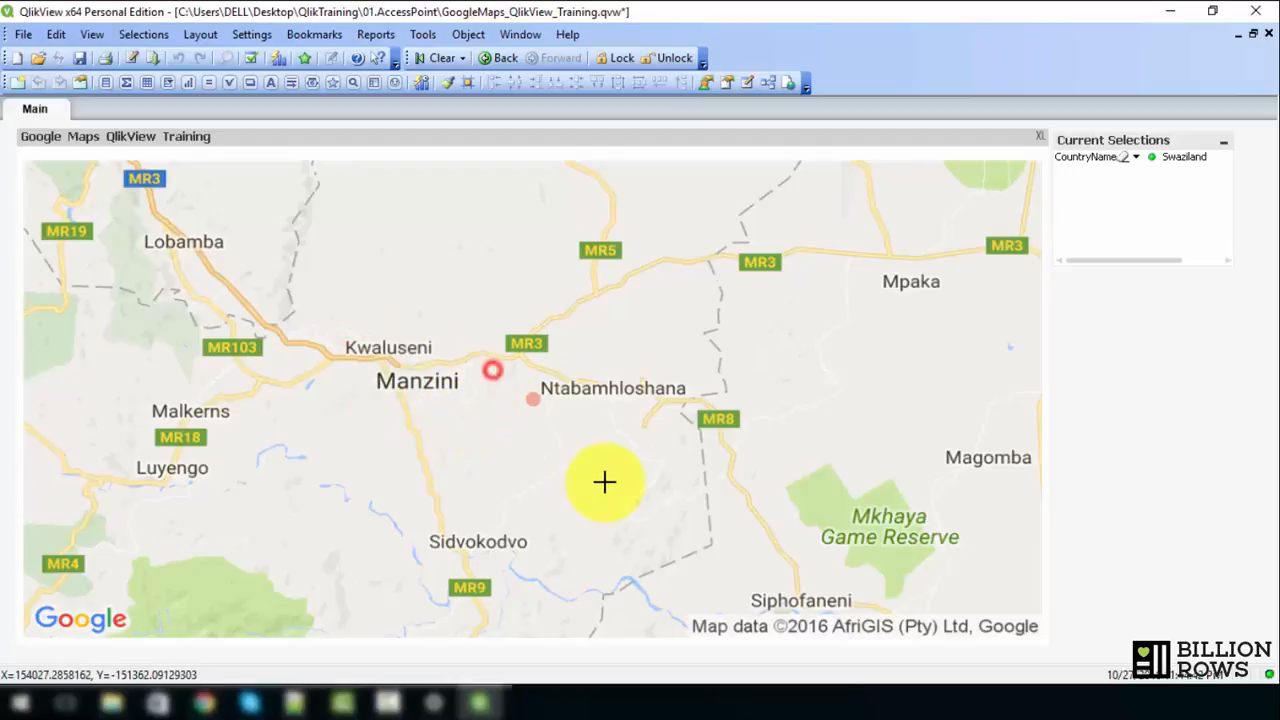